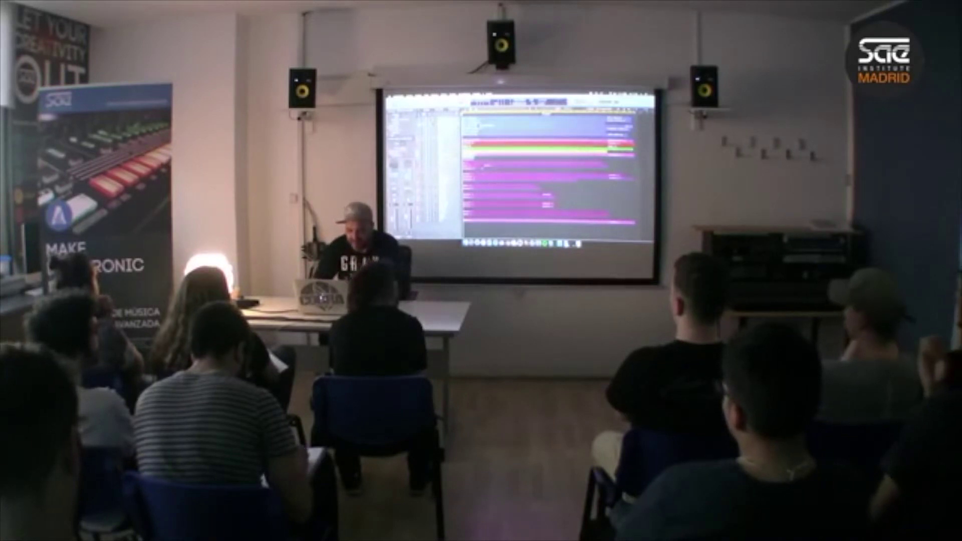
Display the mixer with all track channels beneath the arrangement
{"action": "key", "text": "x"}
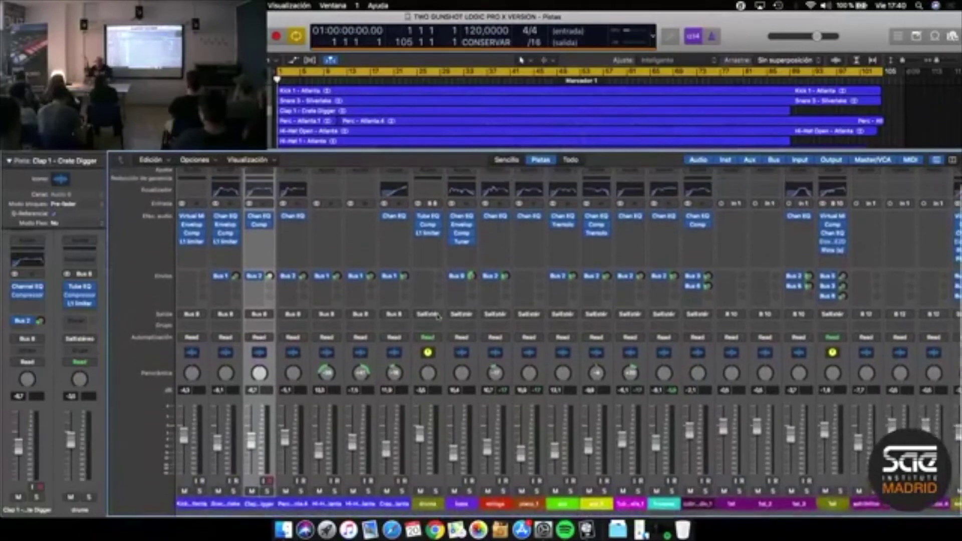
{"action": "scroll", "coordinate": [437, 317], "scroll_direction": "up", "scroll_amount": 1}
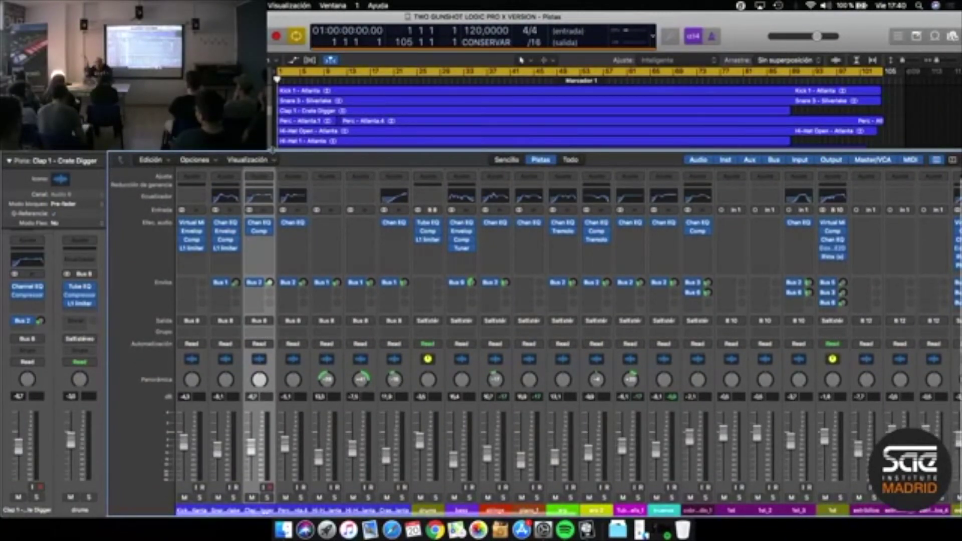
{"action": "key", "text": "x"}
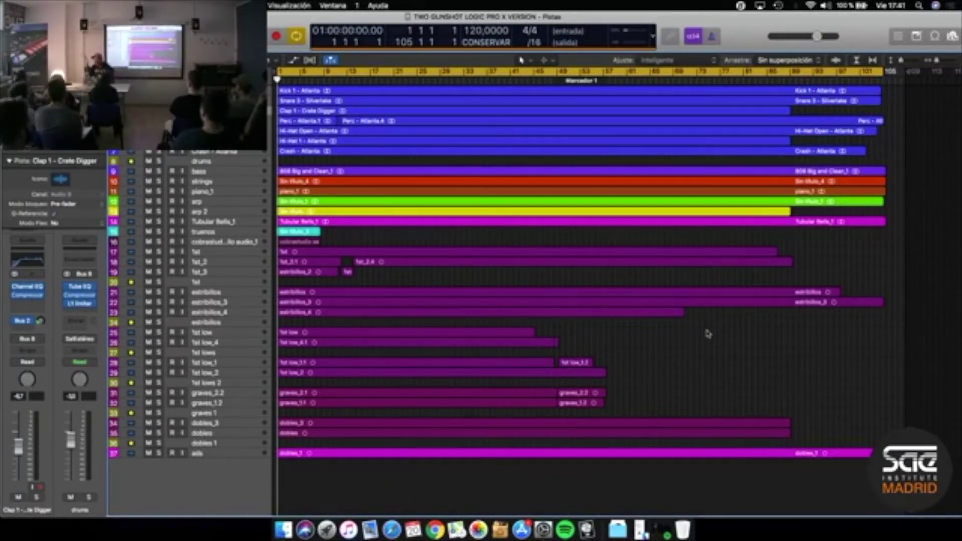
{"action": "key", "text": "x"}
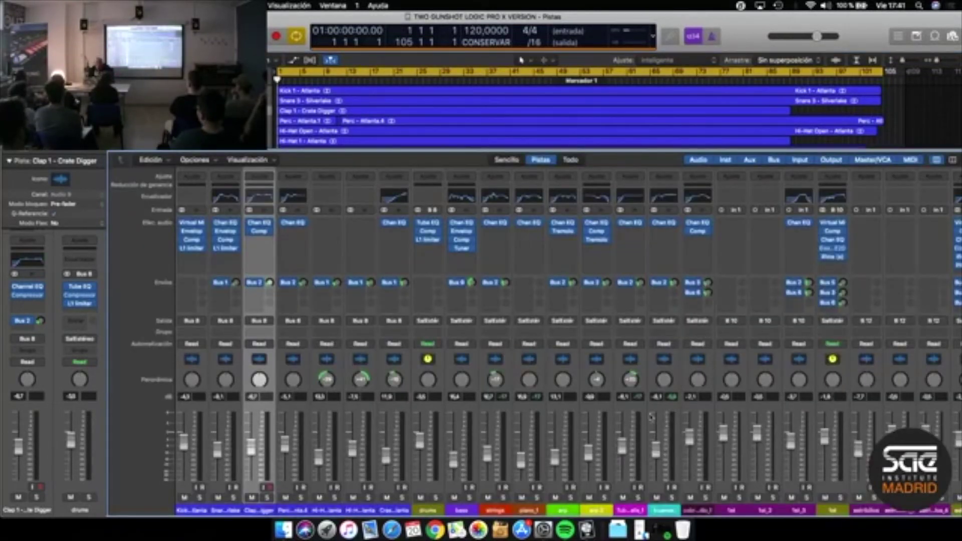
Solo the drums bus, turn cycle mode off and play the song from about bar 10
{"action": "left_click", "coordinate": [436, 497]}
{"action": "key", "text": "space"}
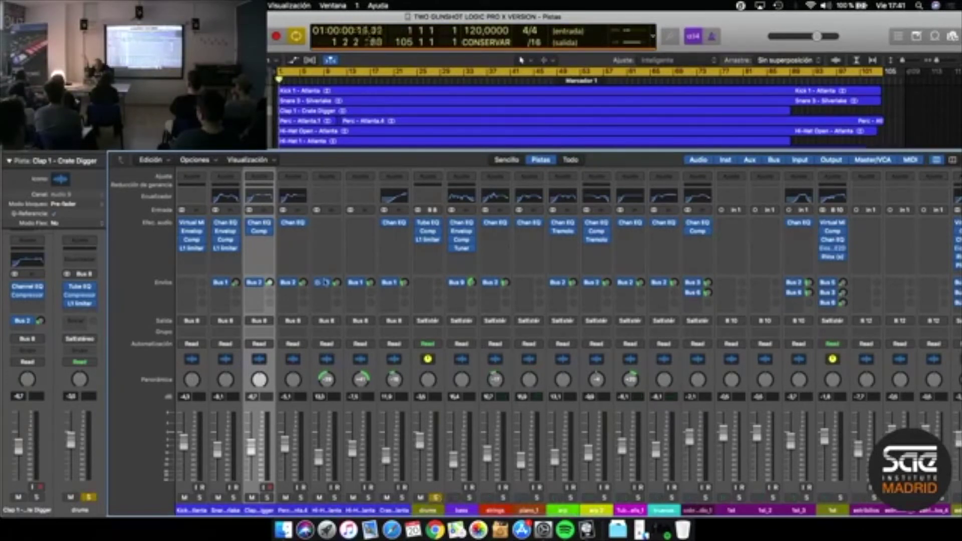
{"action": "key", "text": "c"}
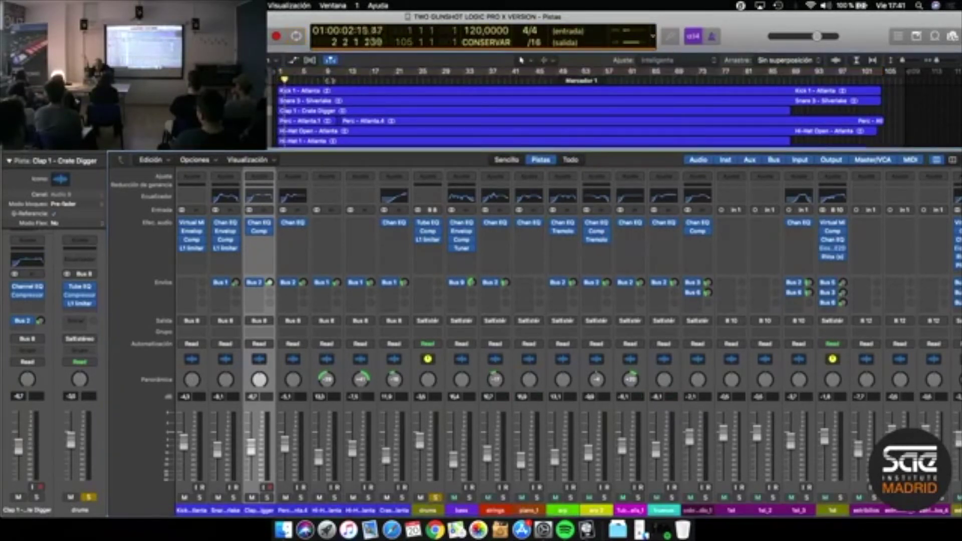
{"action": "left_click", "coordinate": [333, 79]}
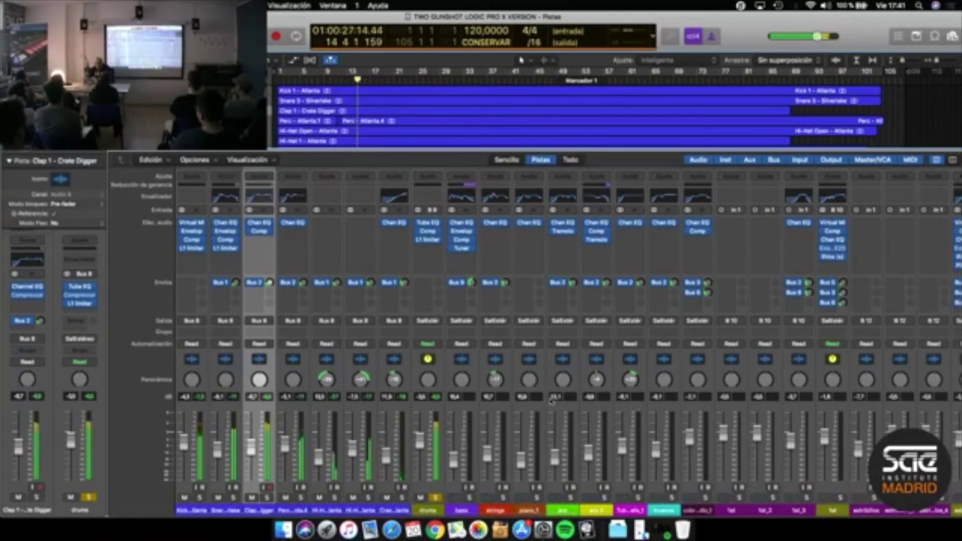
Audition the bass alone in place of the drums, and clear its solo to hear the full mix
{"action": "left_click", "coordinate": [469, 497]}
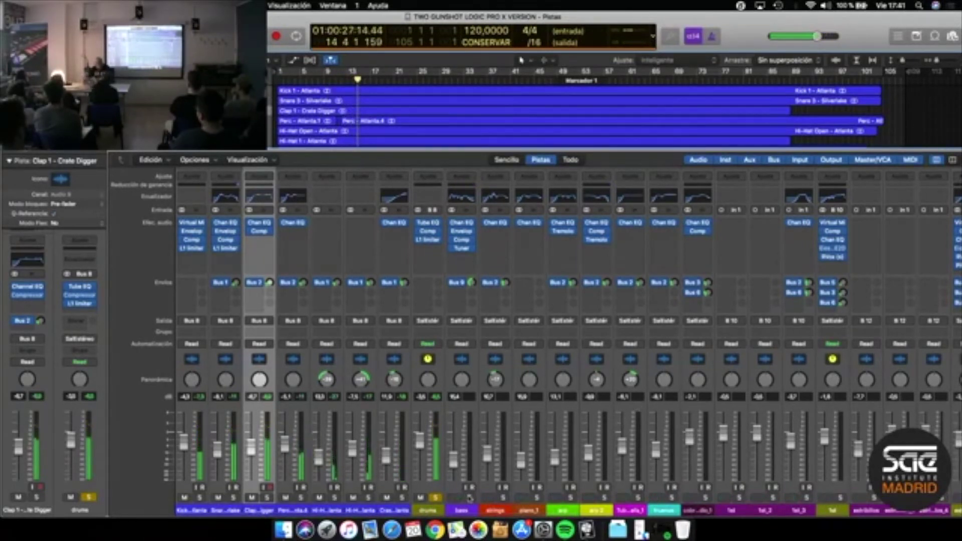
{"action": "left_click", "coordinate": [436, 498]}
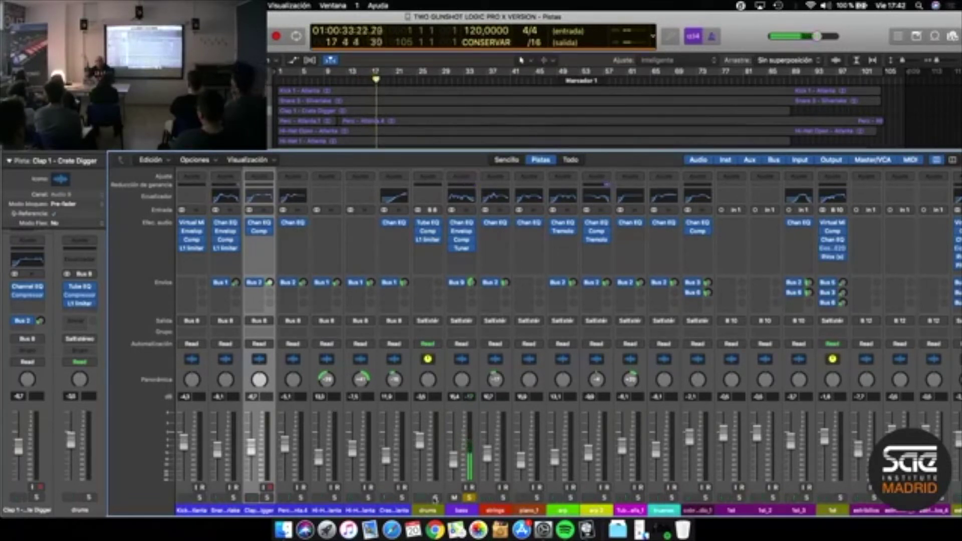
{"action": "left_click", "coordinate": [469, 497]}
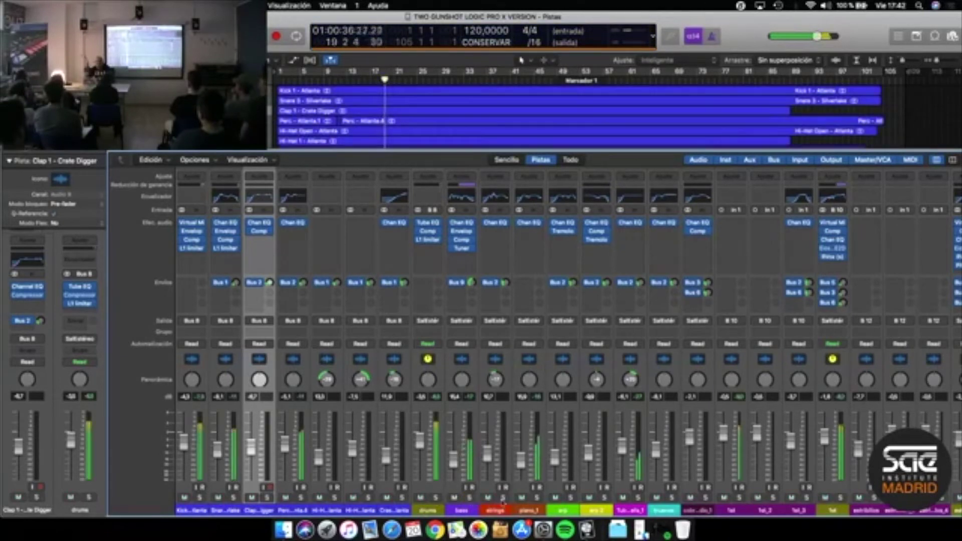
Mute the bass channel and the vocal buses 1st, estribillos, 1st lows, 1st lows 2 and graves 1
{"action": "left_click", "coordinate": [454, 498]}
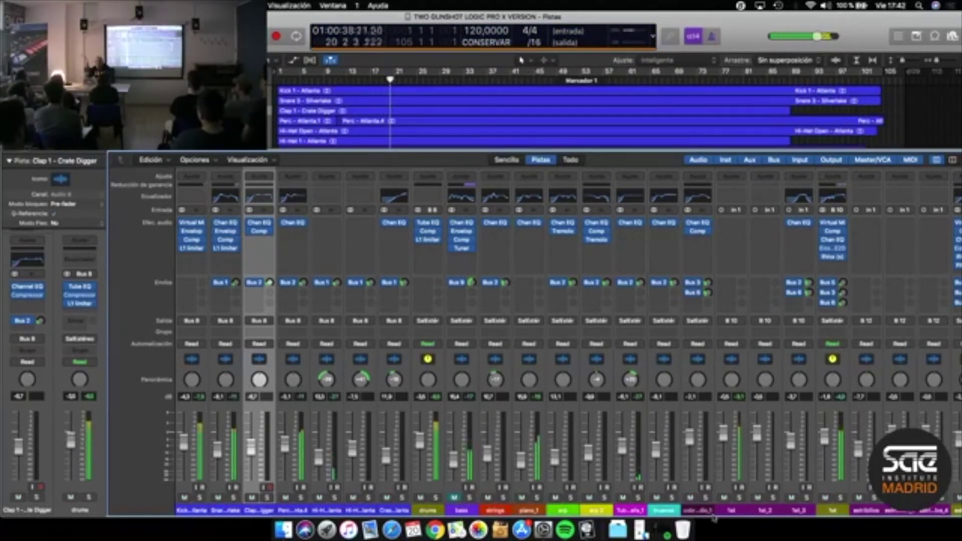
{"action": "left_click", "coordinate": [825, 498]}
{"action": "scroll", "coordinate": [802, 488], "scroll_direction": "right", "scroll_amount": 5}
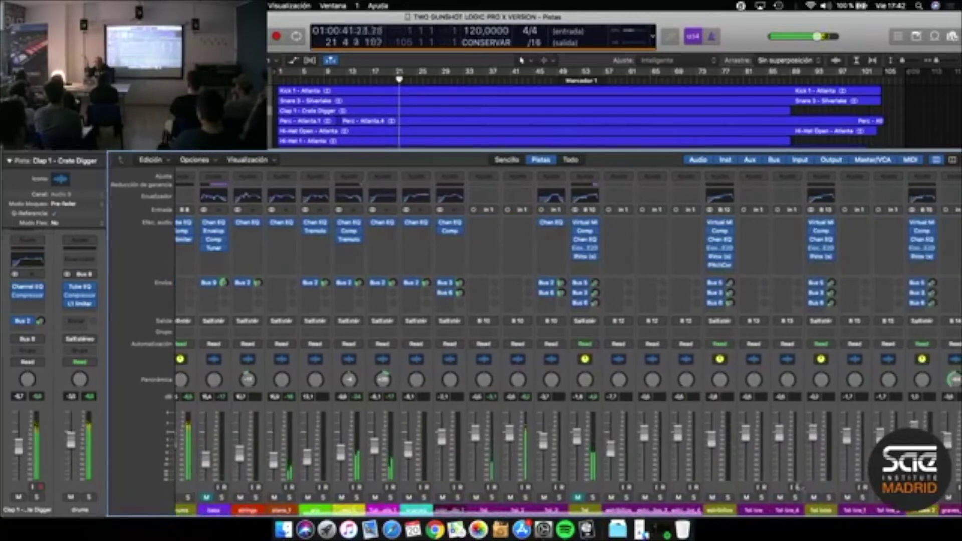
{"action": "left_click", "coordinate": [712, 497]}
{"action": "left_click", "coordinate": [814, 497]}
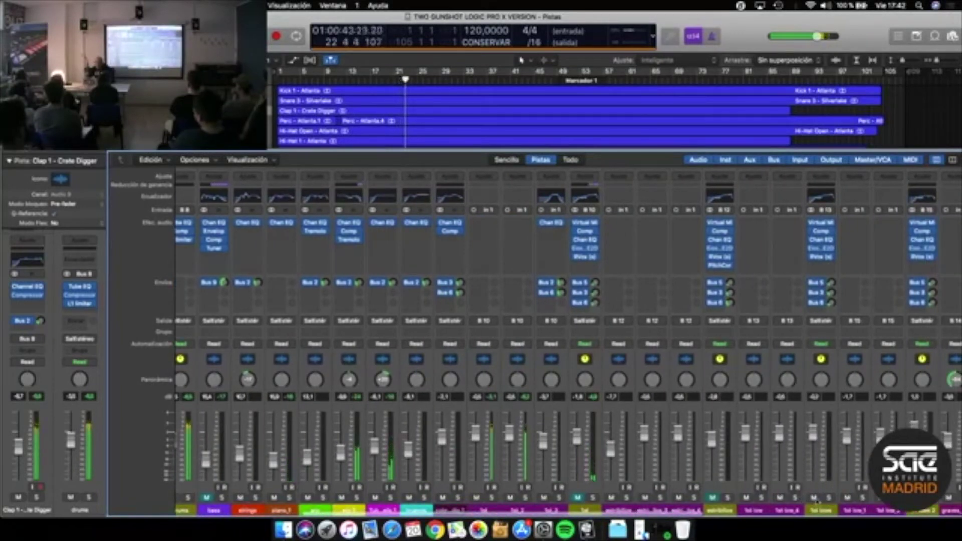
{"action": "scroll", "coordinate": [569, 451], "scroll_direction": "right", "scroll_amount": 3}
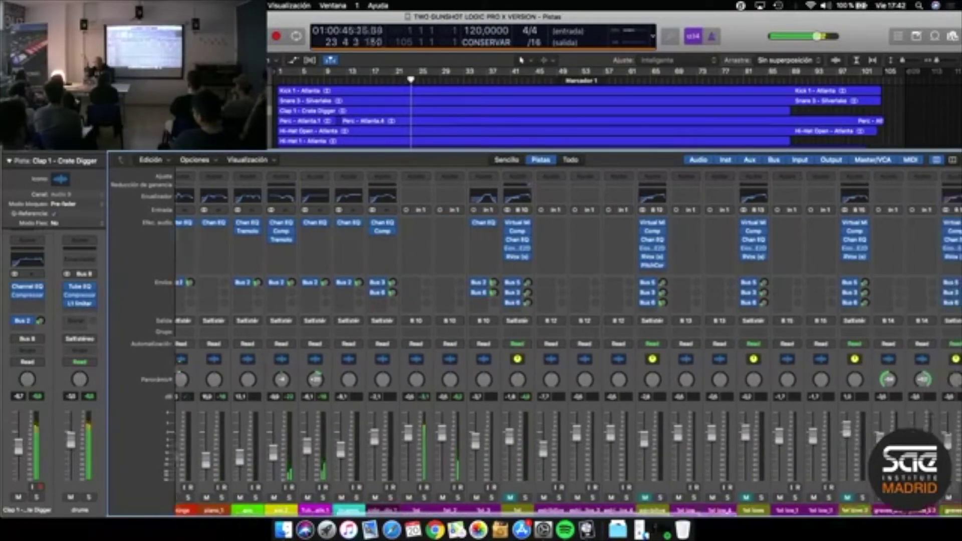
{"action": "scroll", "coordinate": [853, 498], "scroll_direction": "right", "scroll_amount": 2}
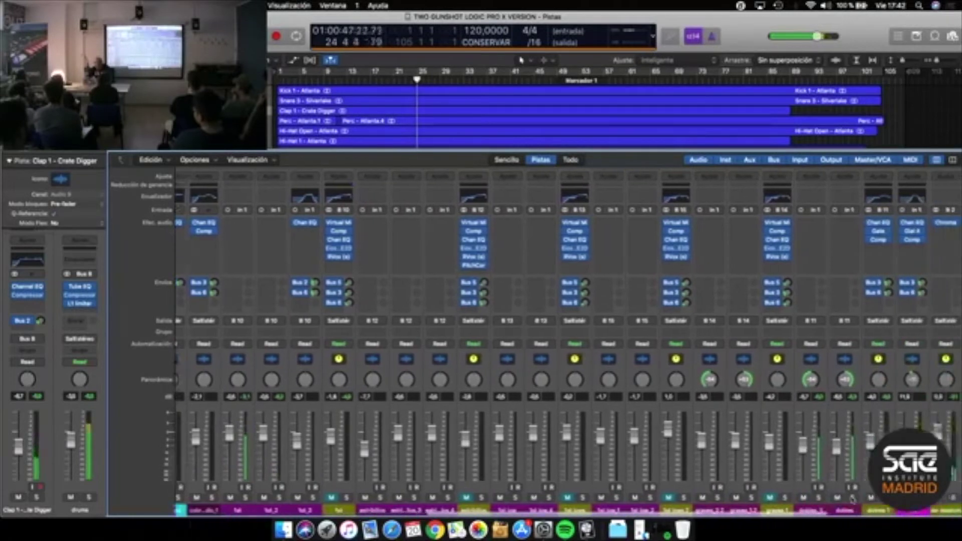
Solo the strings, piano_1, arp, arp 2, Tubular Bells and truenos channels to audition the melodic instruments together
{"action": "scroll", "coordinate": [774, 437], "scroll_direction": "left", "scroll_amount": 10}
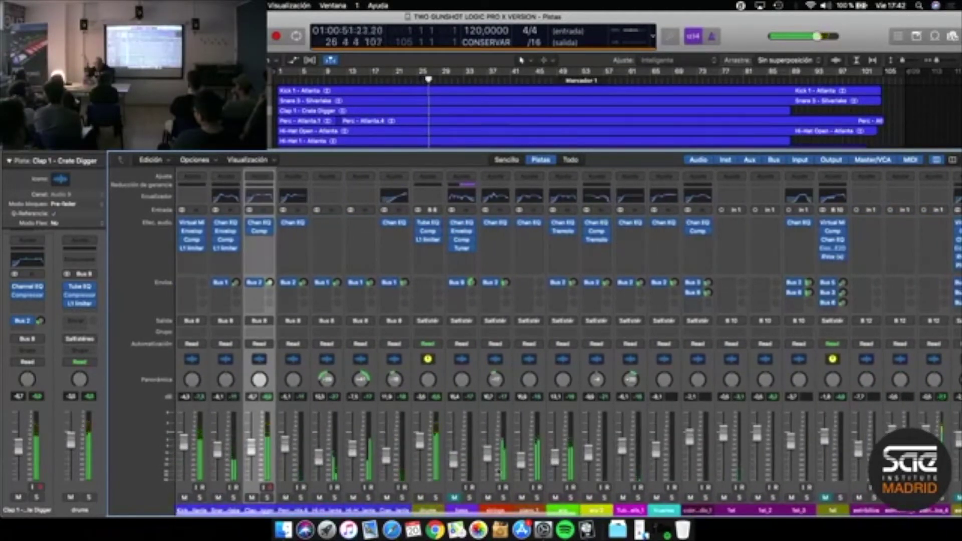
{"action": "left_click", "coordinate": [503, 497]}
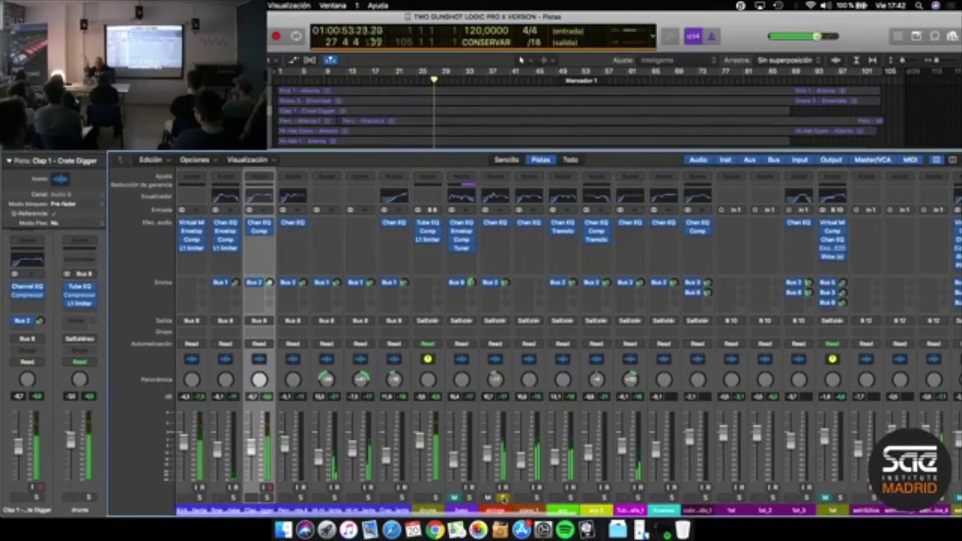
{"action": "left_click", "coordinate": [535, 498]}
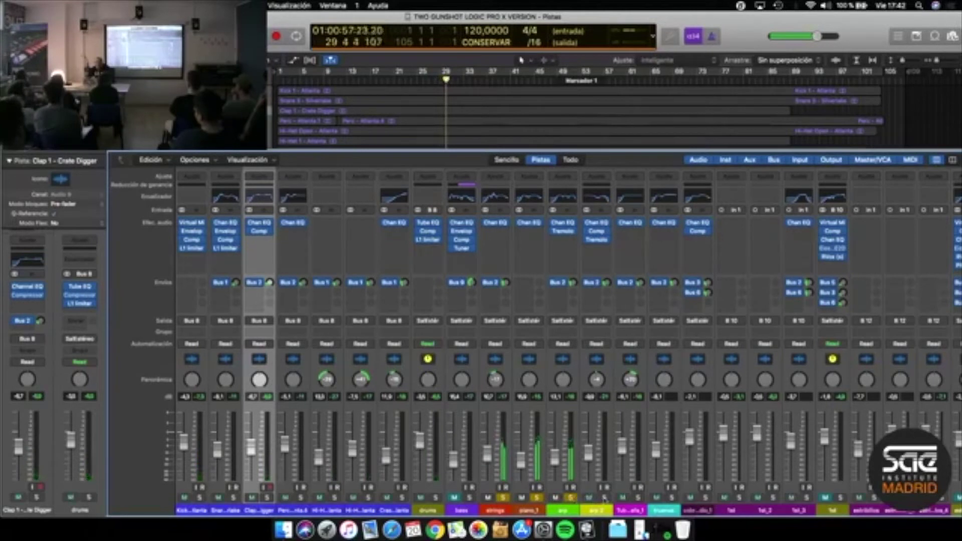
{"action": "left_click", "coordinate": [638, 497]}
{"action": "left_click", "coordinate": [669, 498]}
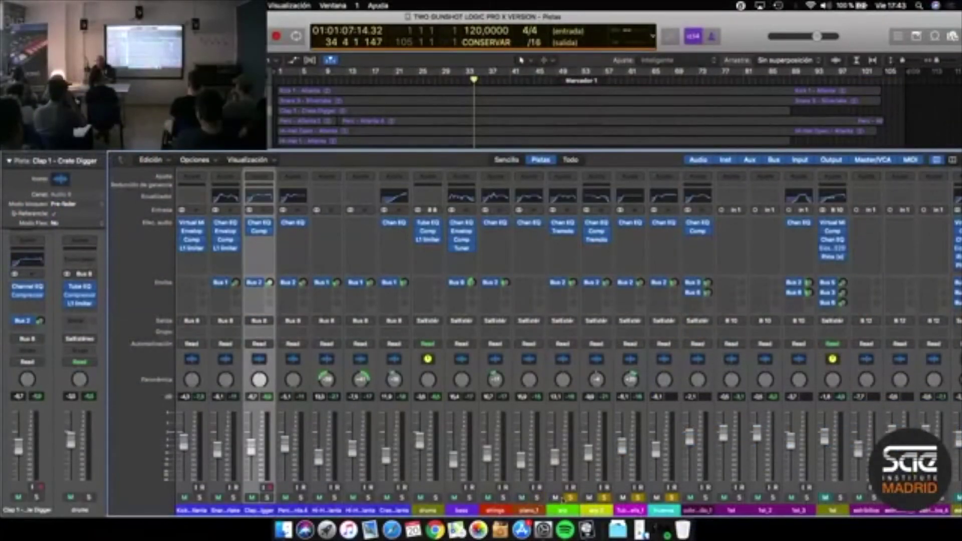
Clear the solos on the instrument channels from arp to truenos and play the song from the beginning
{"action": "left_click", "coordinate": [570, 498]}
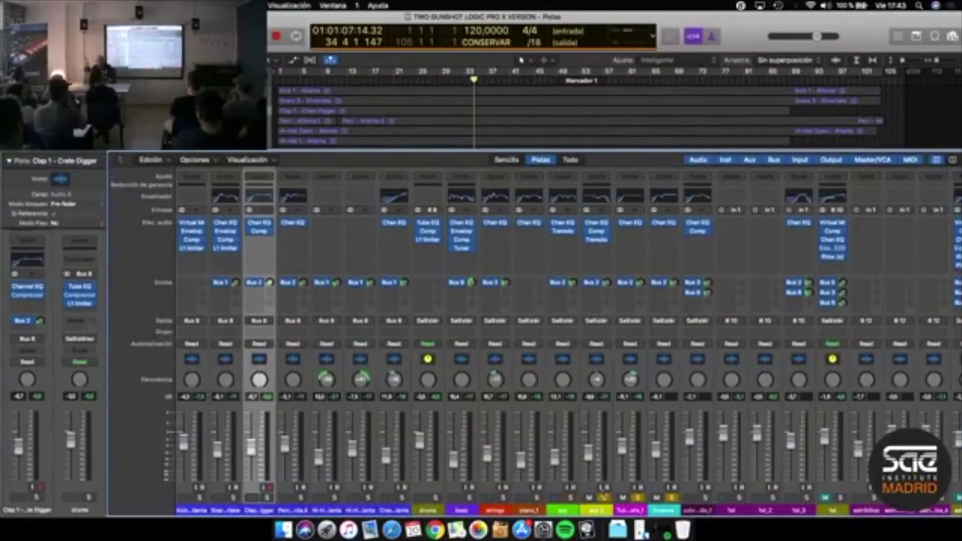
{"action": "left_click", "coordinate": [638, 498]}
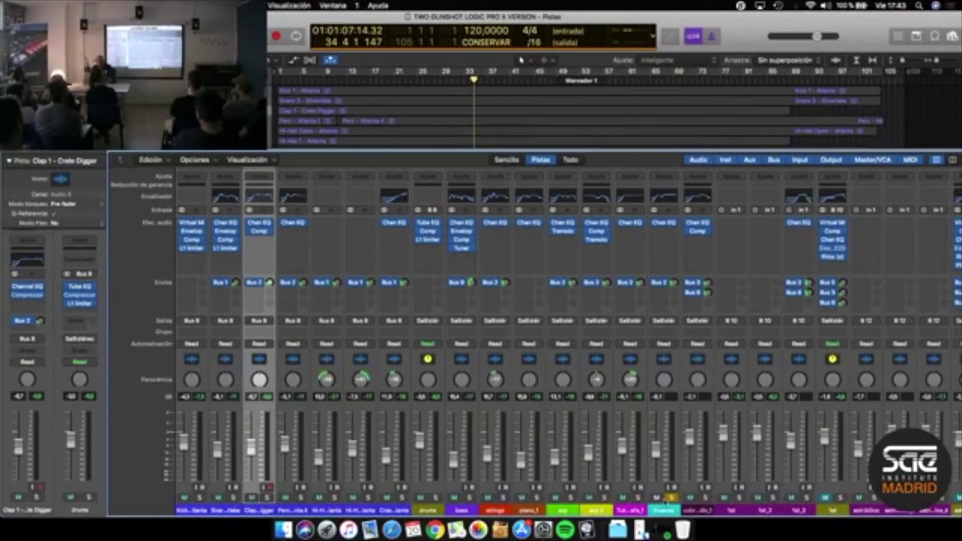
{"action": "left_click", "coordinate": [664, 499]}
{"action": "left_click", "coordinate": [671, 498]}
{"action": "key", "text": "Return"}
{"action": "key", "text": "space"}
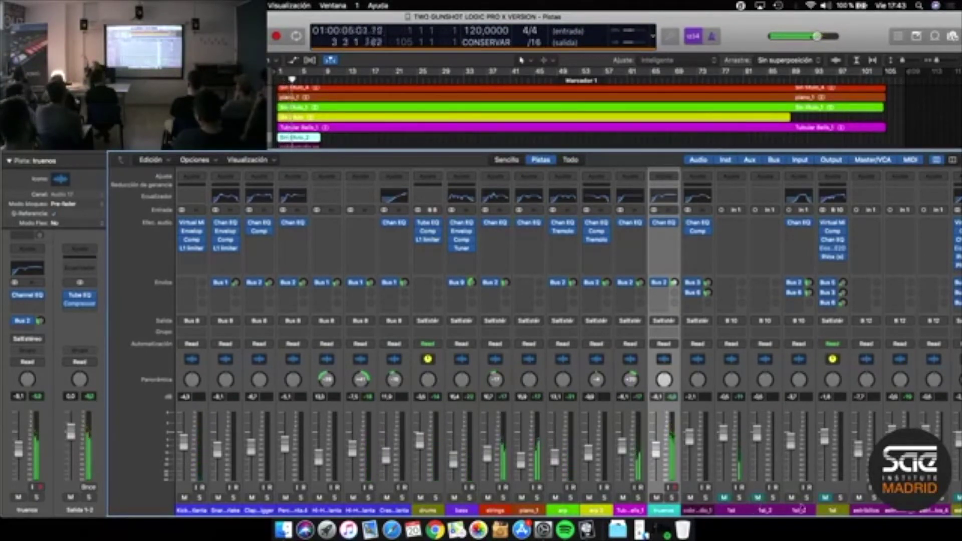
Inspect the vocal and effects channels during playback, and play the song again from about bar 8
{"action": "scroll", "coordinate": [800, 509], "scroll_direction": "right", "scroll_amount": 15}
{"action": "scroll", "coordinate": [800, 508], "scroll_direction": "right", "scroll_amount": 3}
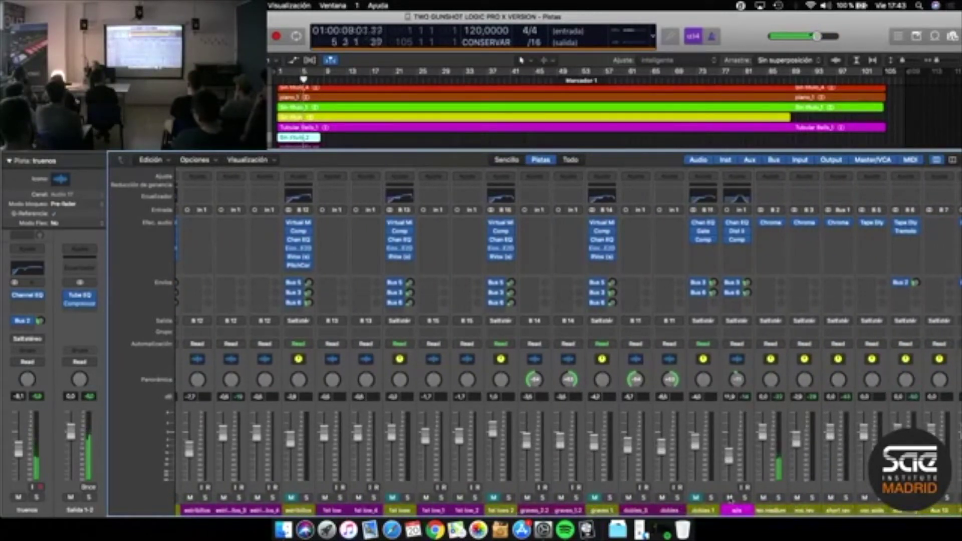
{"action": "scroll", "coordinate": [730, 498], "scroll_direction": "left", "scroll_amount": 18}
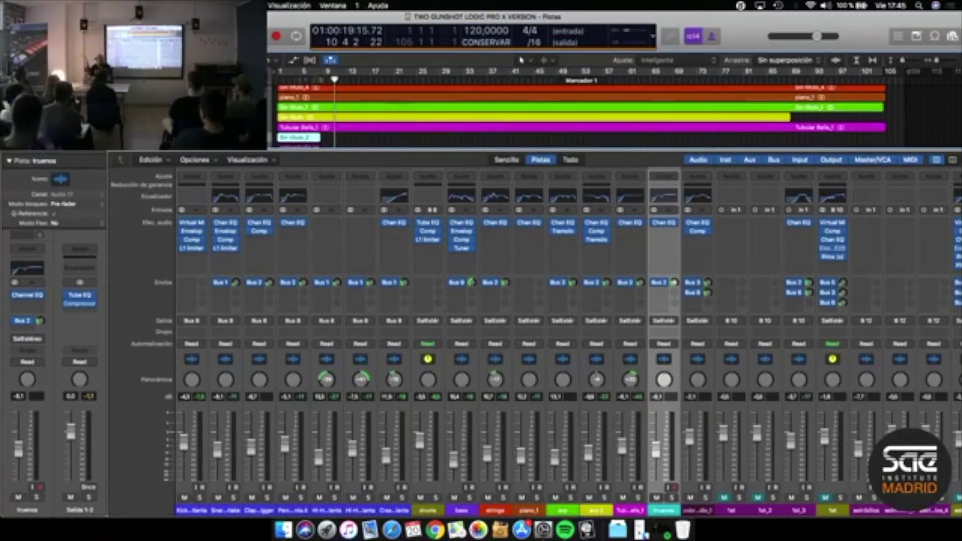
{"action": "left_click_drag", "start_coordinate": [334, 80], "coordinate": [323, 80]}
{"action": "key", "text": "space"}
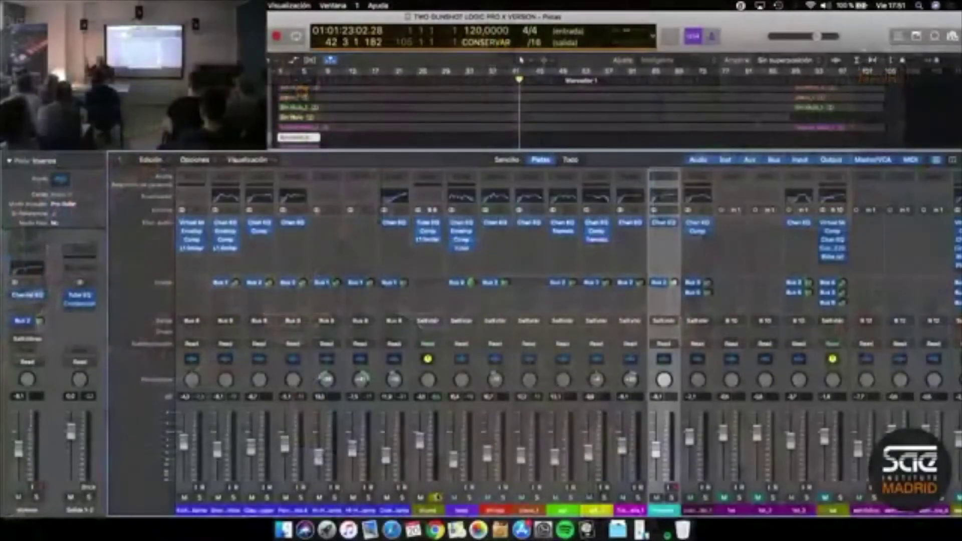
Set a cycle range from bar 13 to bar 21 and play the soloed drums in that loop
{"action": "scroll", "coordinate": [356, 422], "scroll_direction": "right", "scroll_amount": 2}
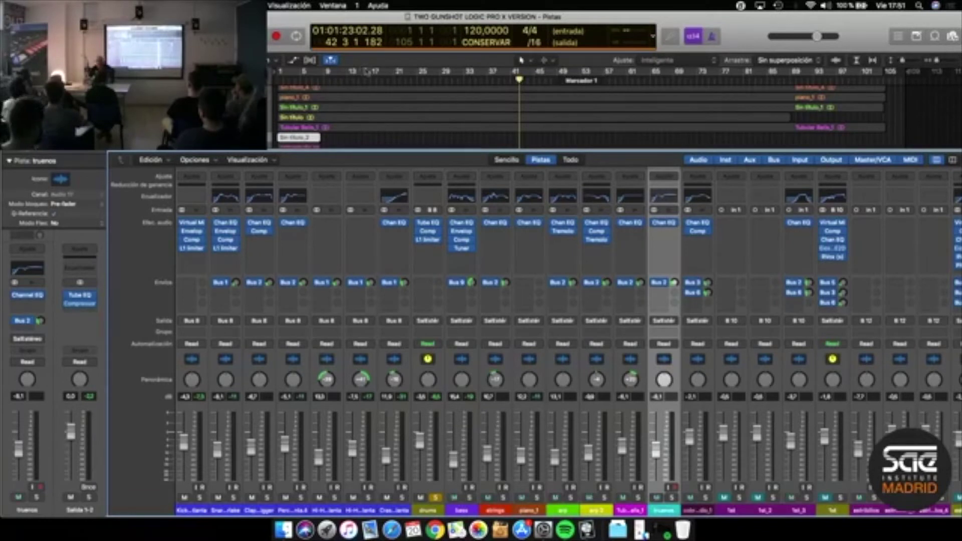
{"action": "left_click_drag", "start_coordinate": [352, 72], "coordinate": [393, 73]}
{"action": "key", "text": "space"}
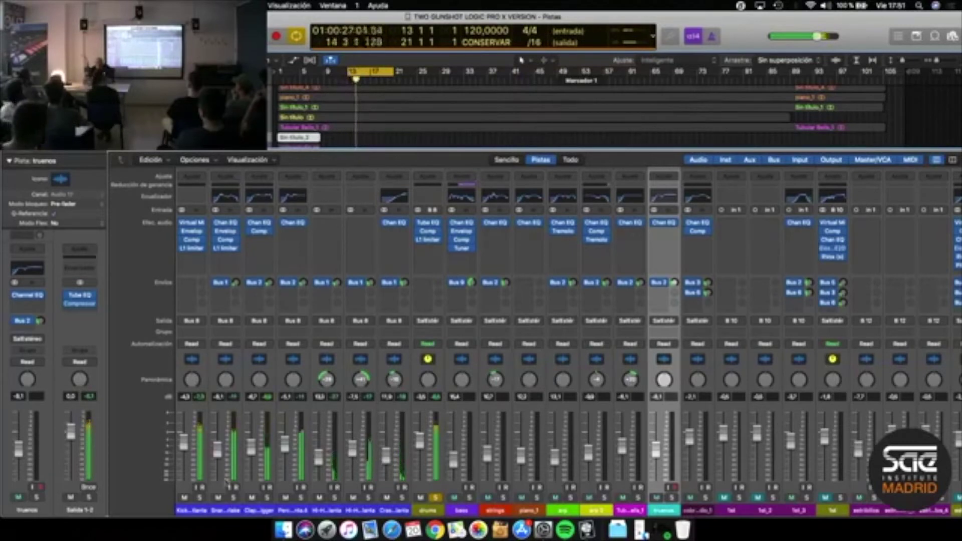
Audition the kick channel within the drums, and stop and restart the loop playback
{"action": "left_click", "coordinate": [200, 498]}
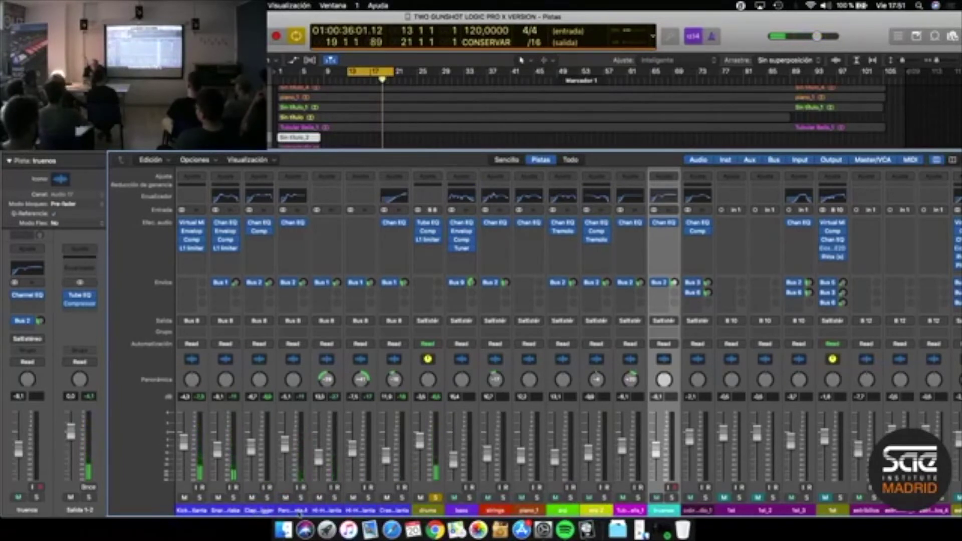
{"action": "key", "text": "space"}
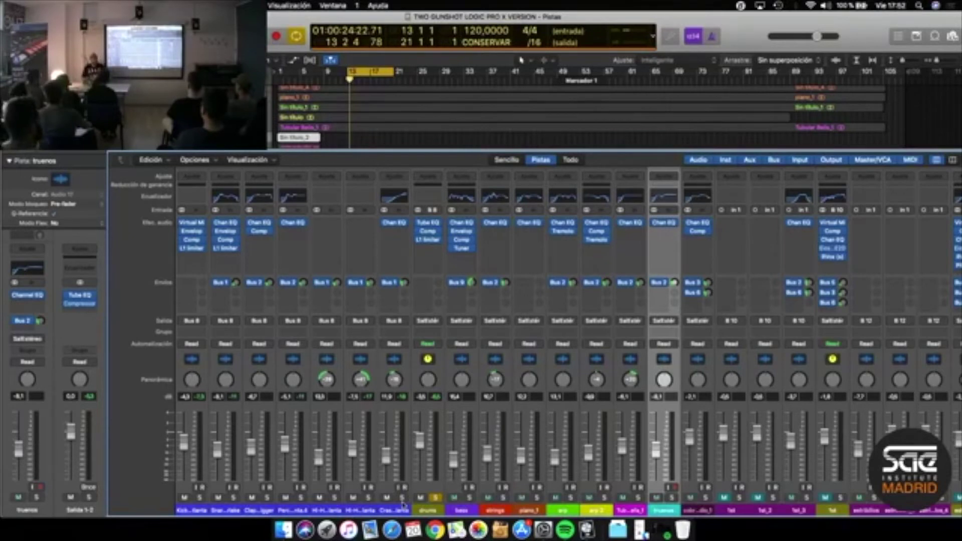
{"action": "key", "text": "space"}
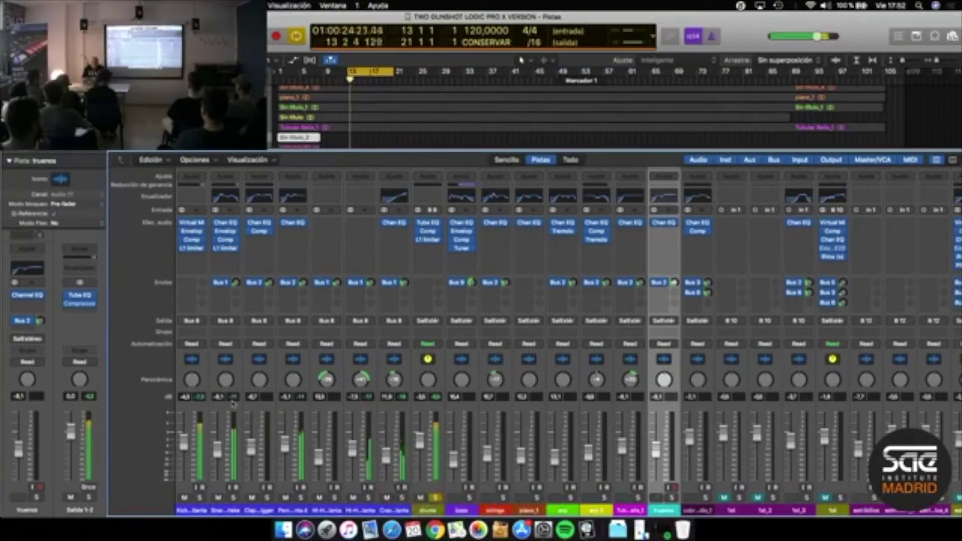
Select all the vocal channels from 1st through dobles in the mixer
{"action": "scroll", "coordinate": [213, 484], "scroll_direction": "right", "scroll_amount": 10}
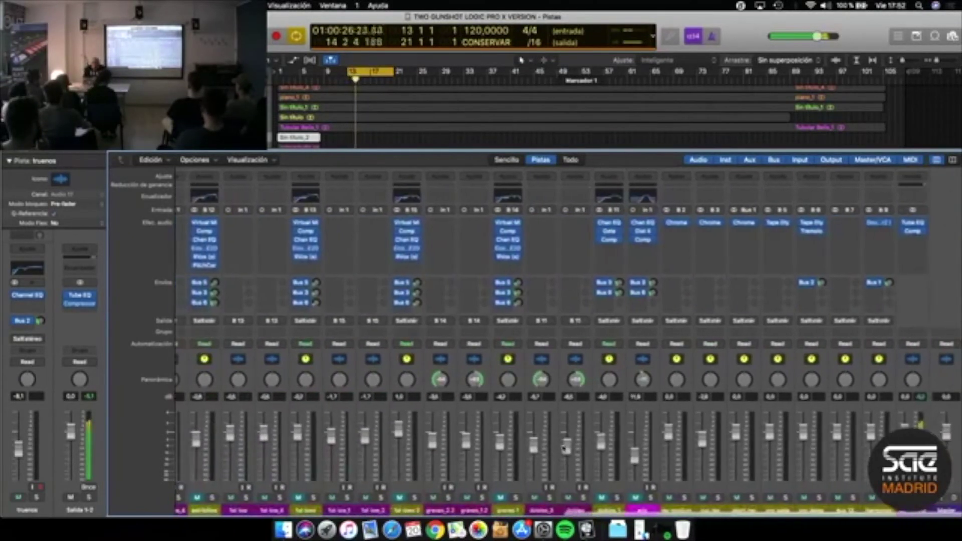
{"action": "left_click", "coordinate": [583, 510]}
{"action": "scroll", "coordinate": [357, 464], "scroll_direction": "left", "scroll_amount": 10}
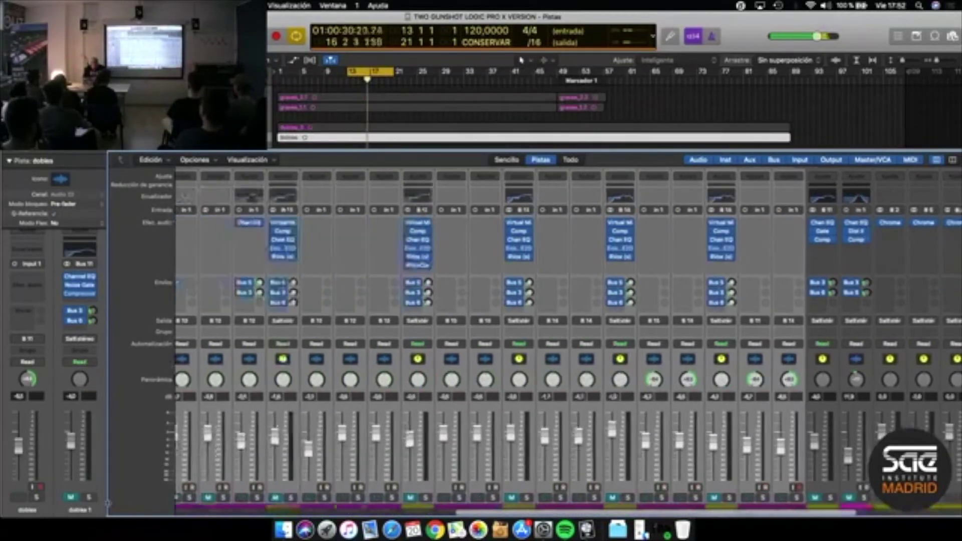
{"action": "left_click_drag", "start_coordinate": [356, 465], "coordinate": [523, 480]}
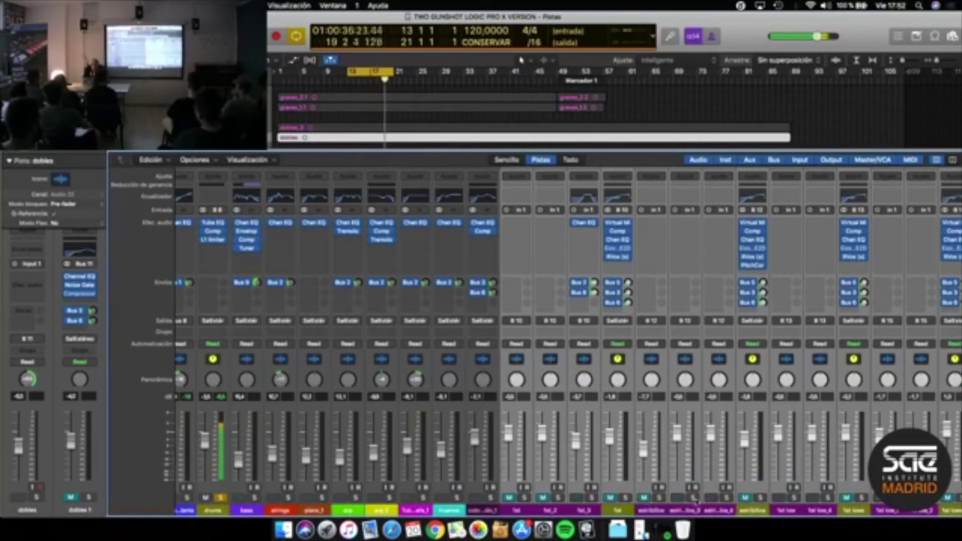
Turn off the drums solo with the bass and other instrument channels muted, so the drums keep playing in the loop
{"action": "left_click", "coordinate": [220, 498]}
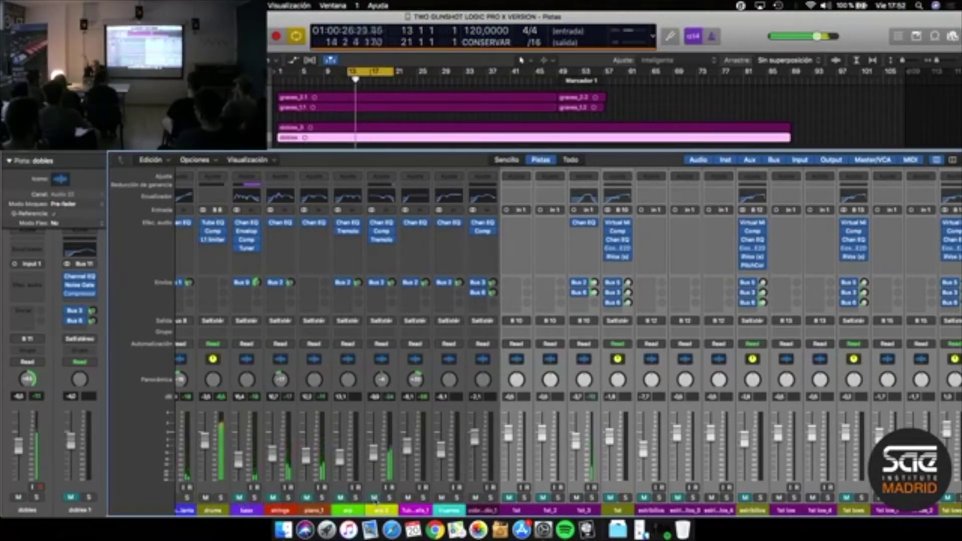
{"action": "scroll", "coordinate": [412, 498], "scroll_direction": "left", "scroll_amount": 5}
{"action": "scroll", "coordinate": [412, 498], "scroll_direction": "right", "scroll_amount": 1}
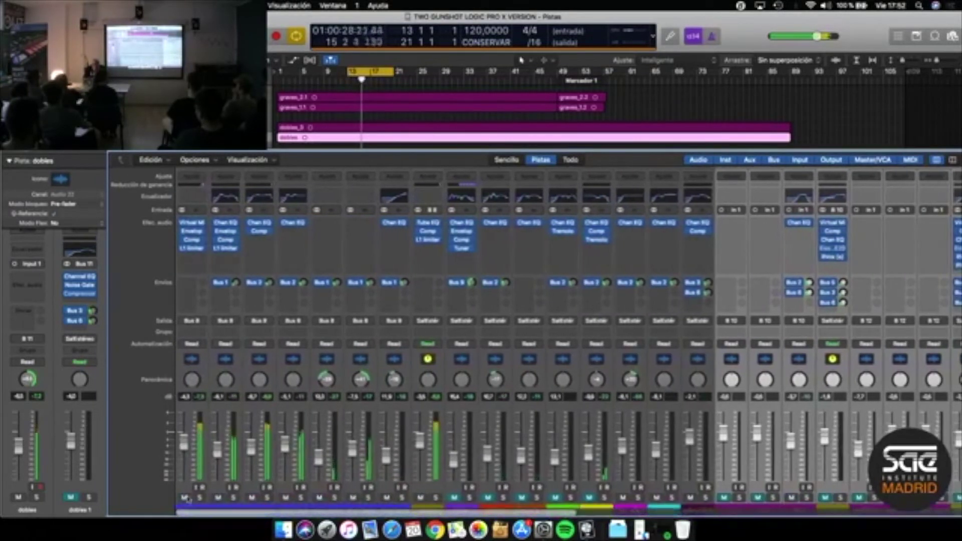
Solo the kick channel and arrange its Virtual Mix Rack window so the kick's inserts stay accessible while the loop plays
{"action": "left_click", "coordinate": [198, 499]}
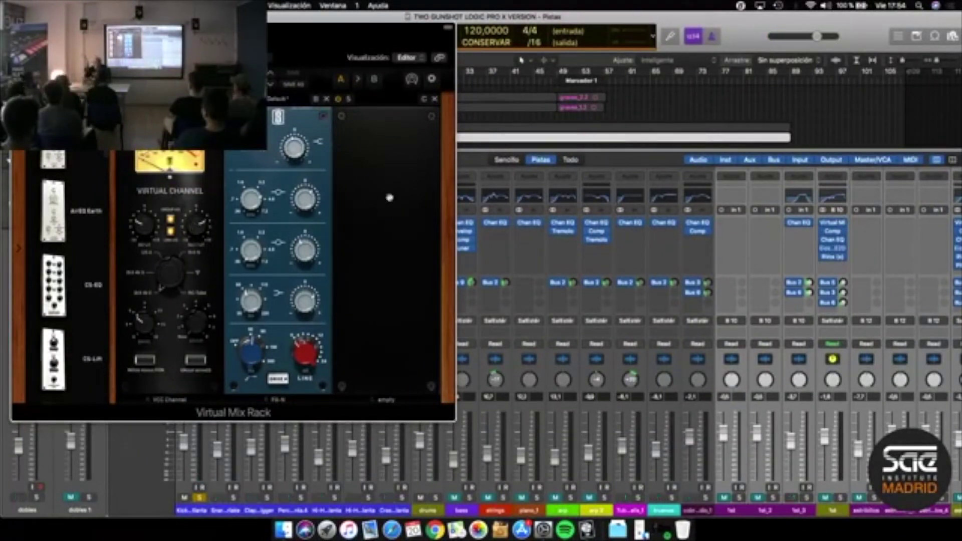
{"action": "left_click_drag", "start_coordinate": [333, 45], "coordinate": [485, 35]}
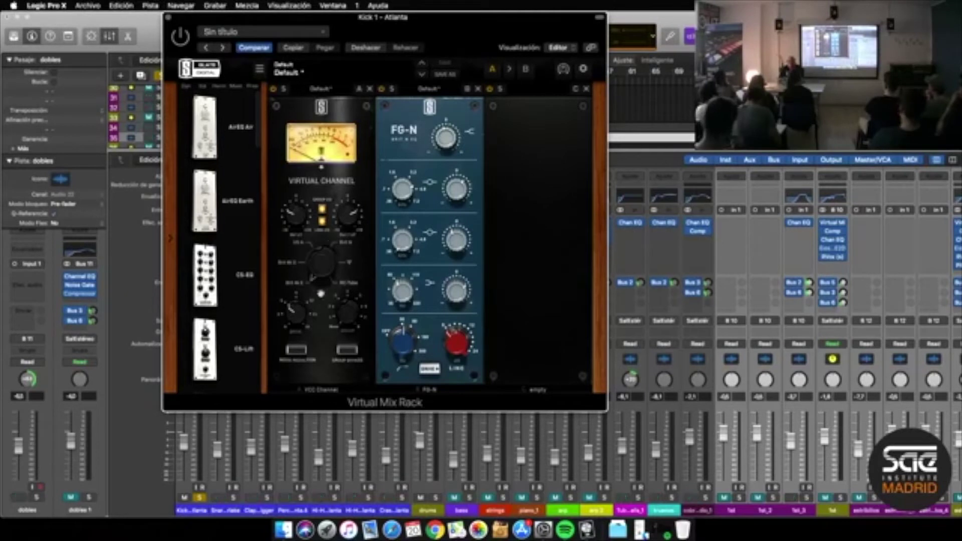
{"action": "mouse_move", "coordinate": [294, 315]}
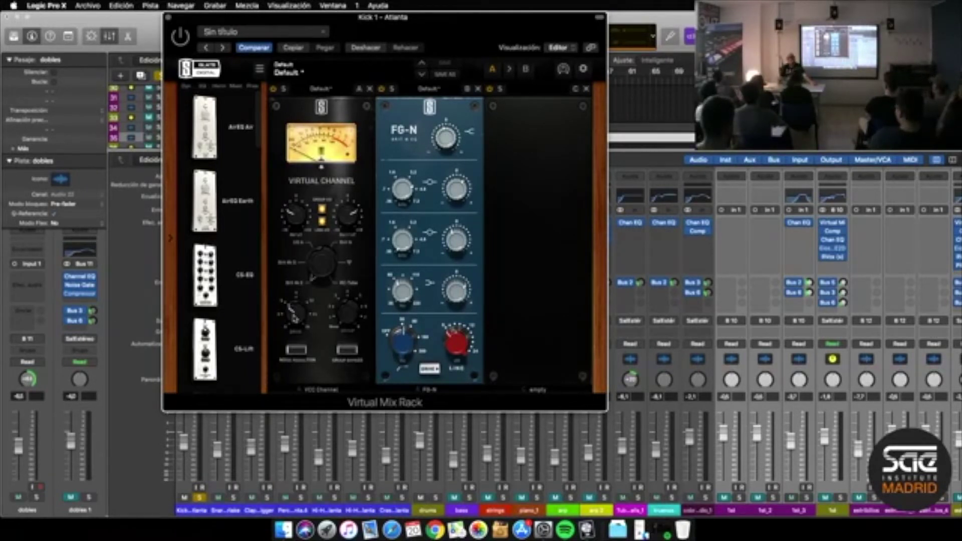
{"action": "key", "text": "ctrl+m"}
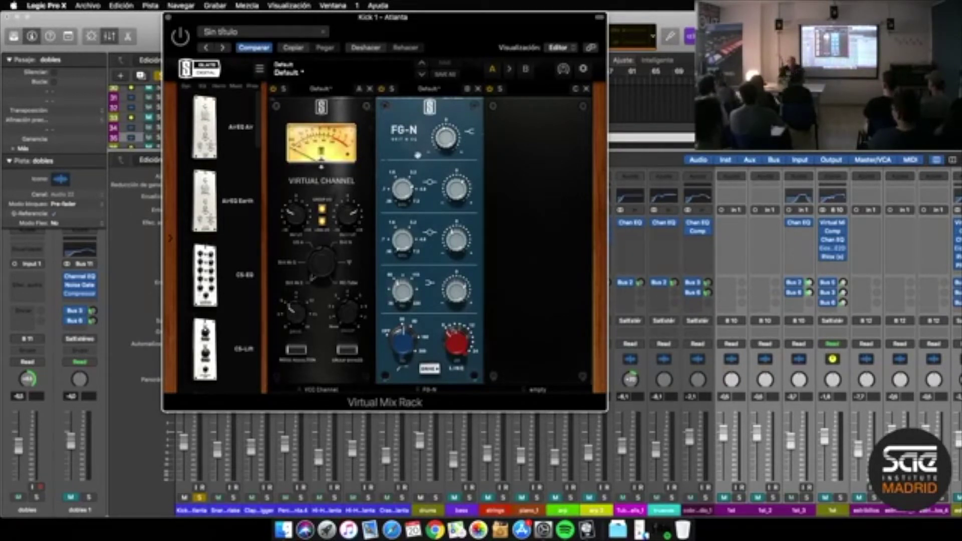
{"action": "mouse_move", "coordinate": [403, 342]}
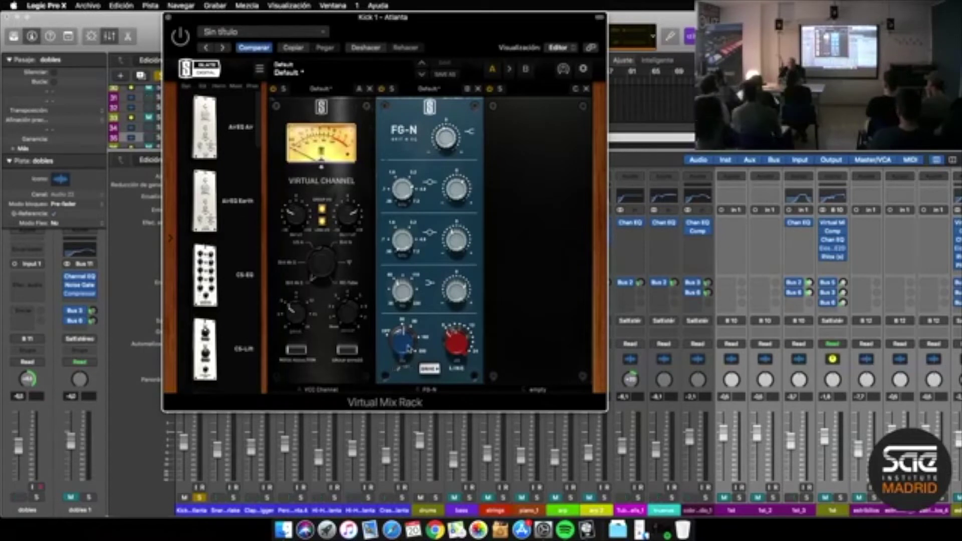
{"action": "left_click_drag", "start_coordinate": [410, 27], "coordinate": [576, 28]}
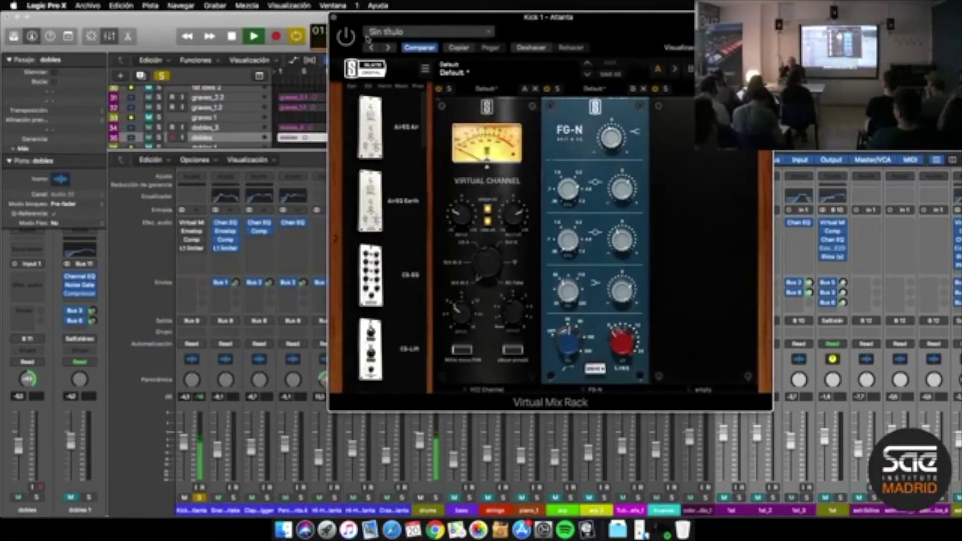
Try the FG-N's low-mid gain at 0 dB on the soloed kick and raise the system volume
{"action": "mouse_move", "coordinate": [567, 290]}
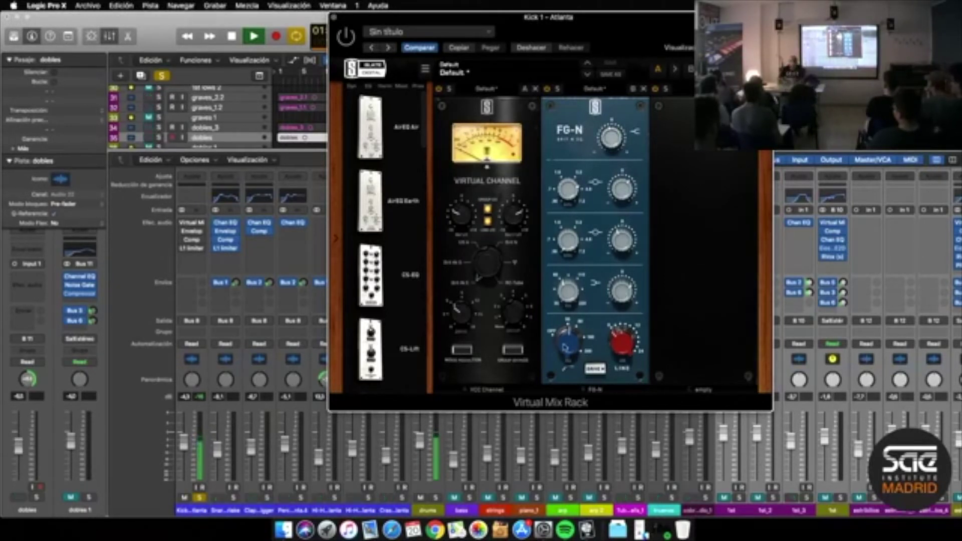
{"action": "mouse_move", "coordinate": [565, 347]}
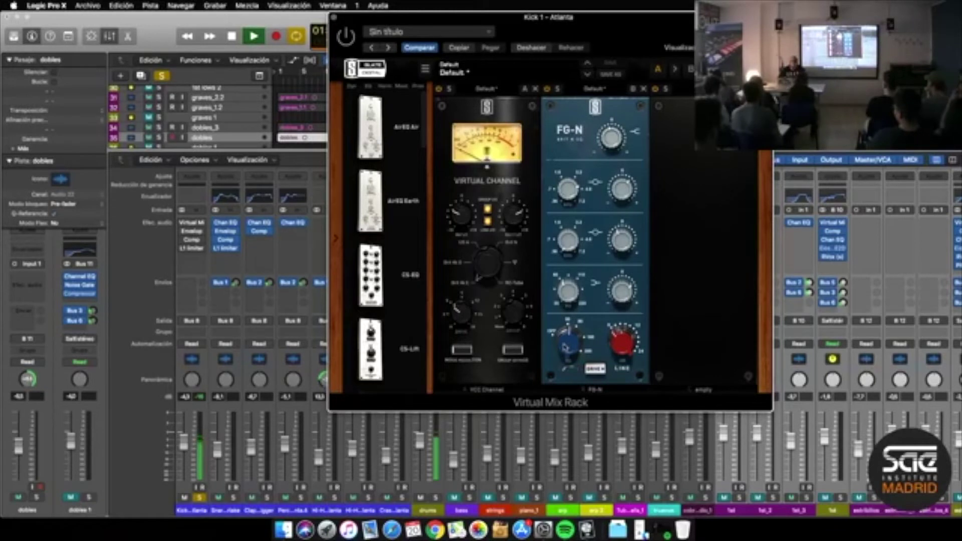
{"action": "mouse_move", "coordinate": [622, 297]}
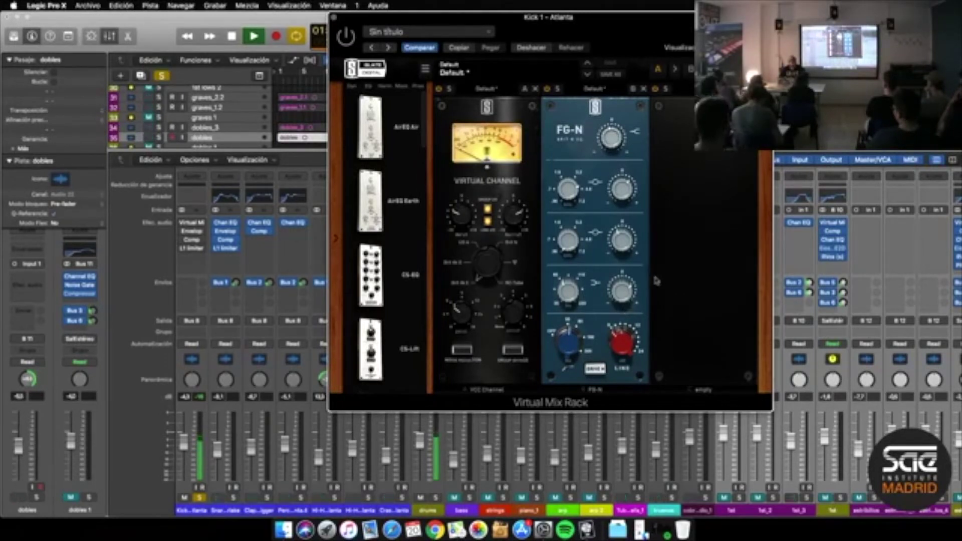
{"action": "mouse_move", "coordinate": [618, 236]}
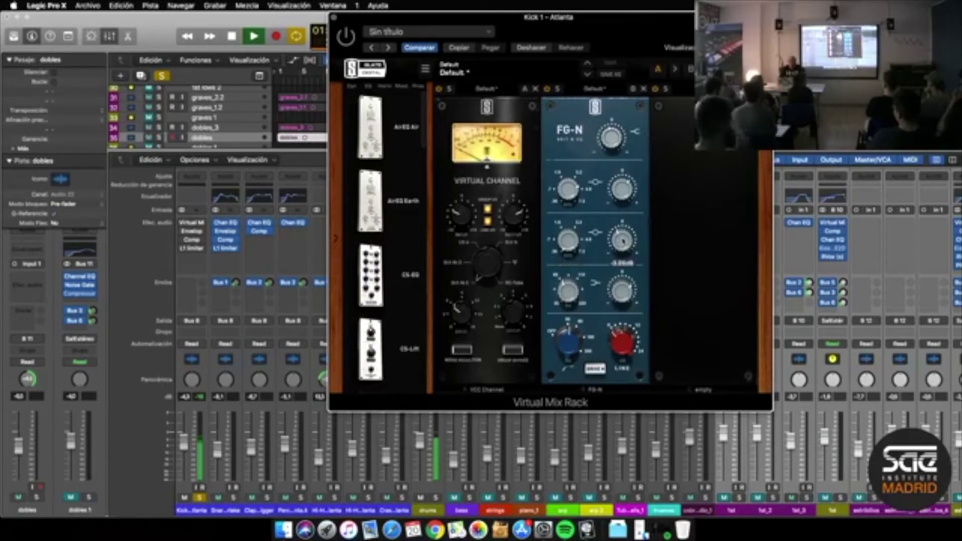
{"action": "left_click_drag", "start_coordinate": [623, 240], "coordinate": [623, 243]}
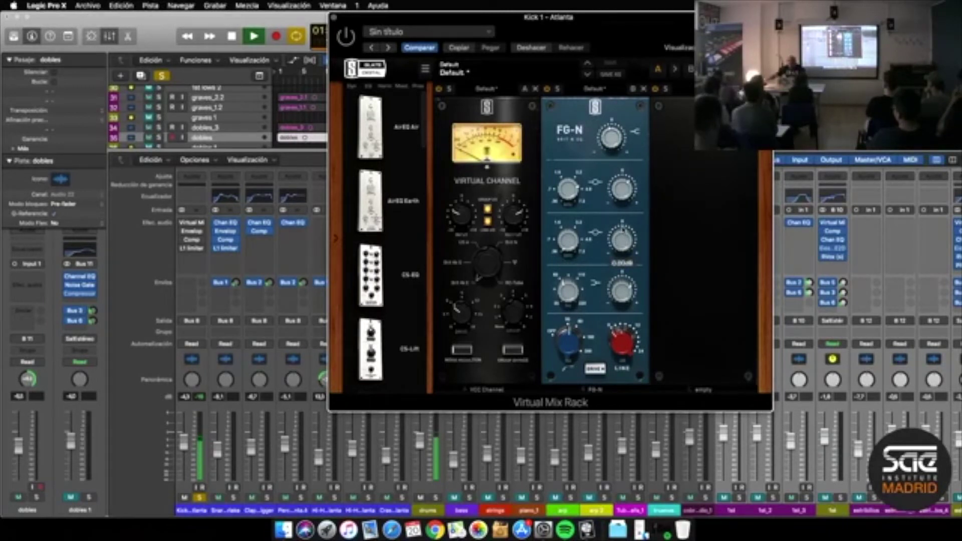
{"action": "key", "text": "XF86AudioRaiseVolume"}
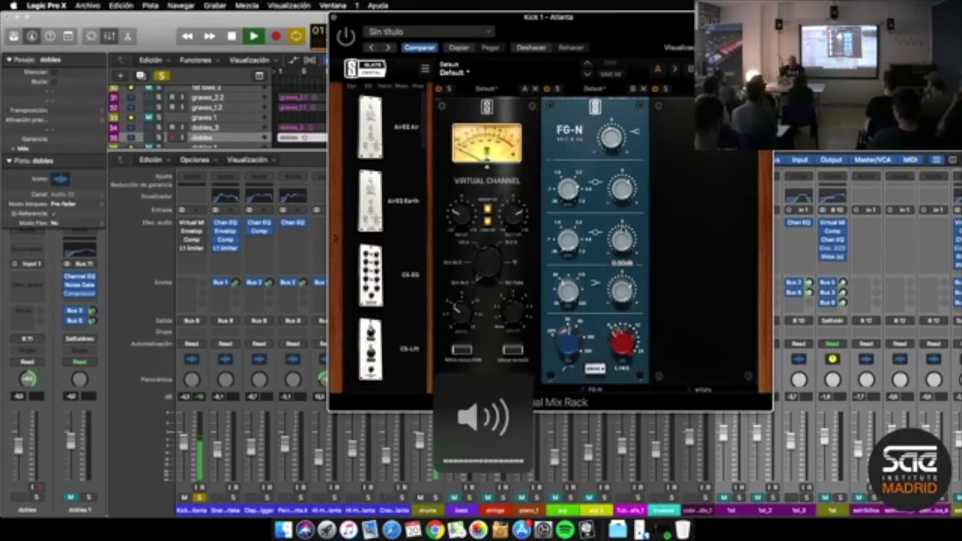
{"action": "left_click_drag", "start_coordinate": [622, 243], "coordinate": [629, 253]}
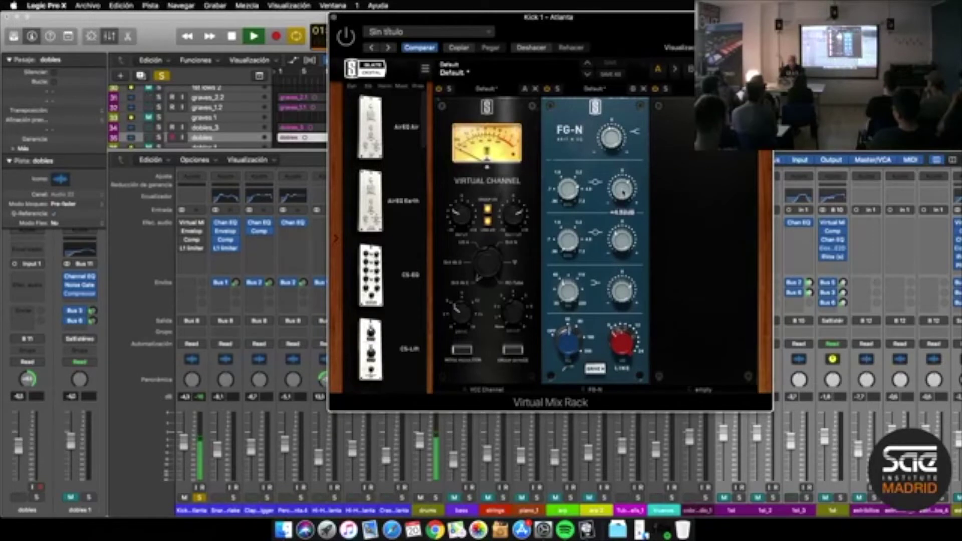
Enable the kick's Virtual Mix Rack and sweep the FG-N high-mid gain up to 18 dB and down again in the loop
{"action": "key", "text": "space"}
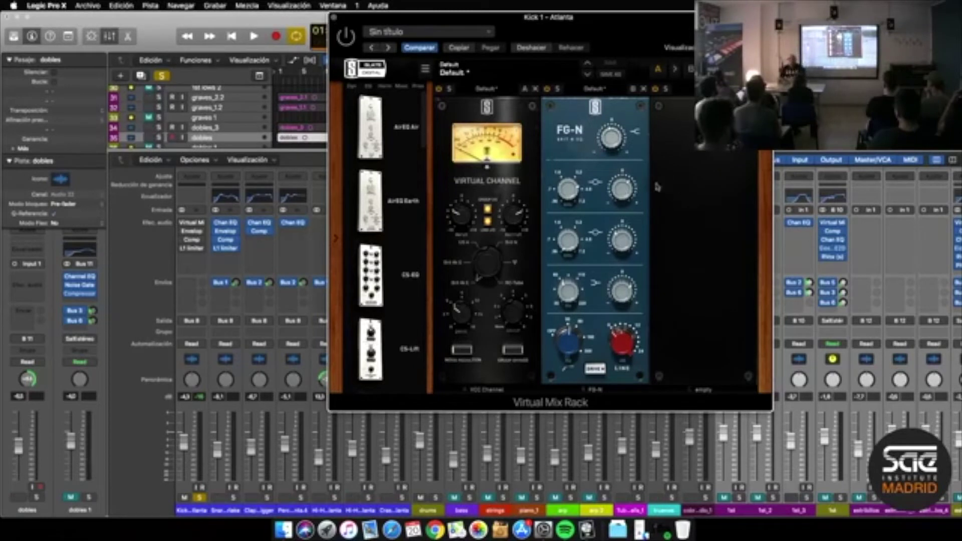
{"action": "left_click_drag", "start_coordinate": [629, 189], "coordinate": [627, 157]}
{"action": "key", "text": "space"}
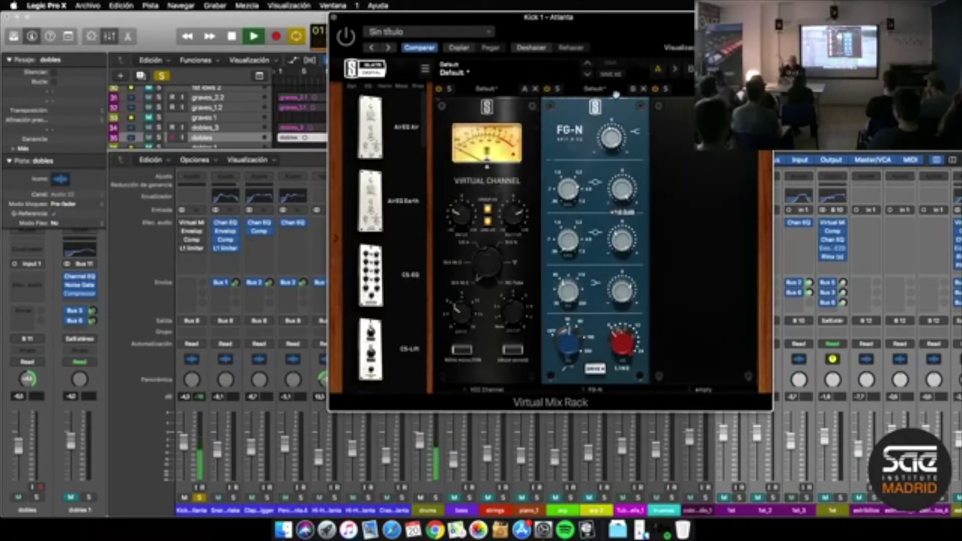
{"action": "left_click", "coordinate": [612, 134]}
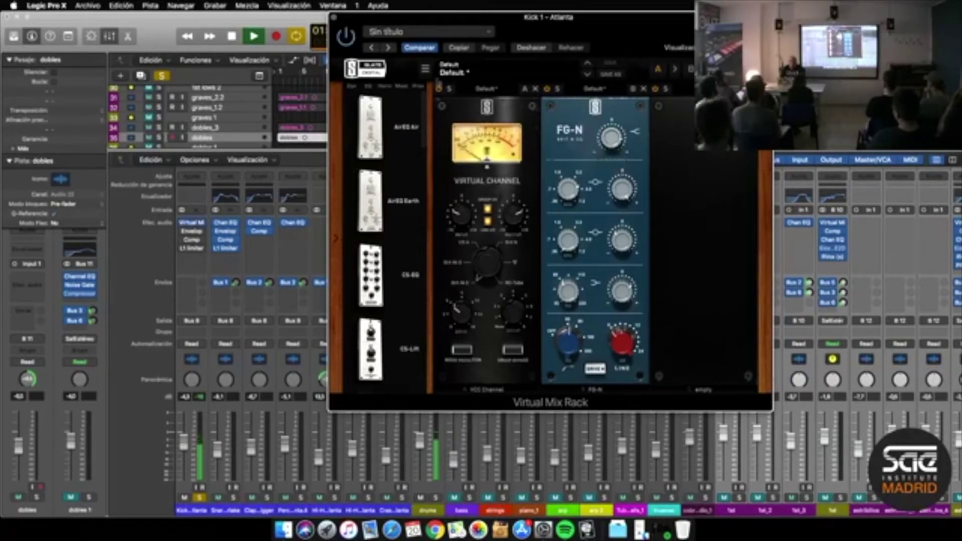
{"action": "mouse_move", "coordinate": [623, 195]}
{"action": "left_click_drag", "start_coordinate": [623, 195], "coordinate": [622, 210]}
Try extreme settings of the FG-N's high-shelf and high-mid gains on the kick, and stop the loop
{"action": "mouse_move", "coordinate": [611, 146]}
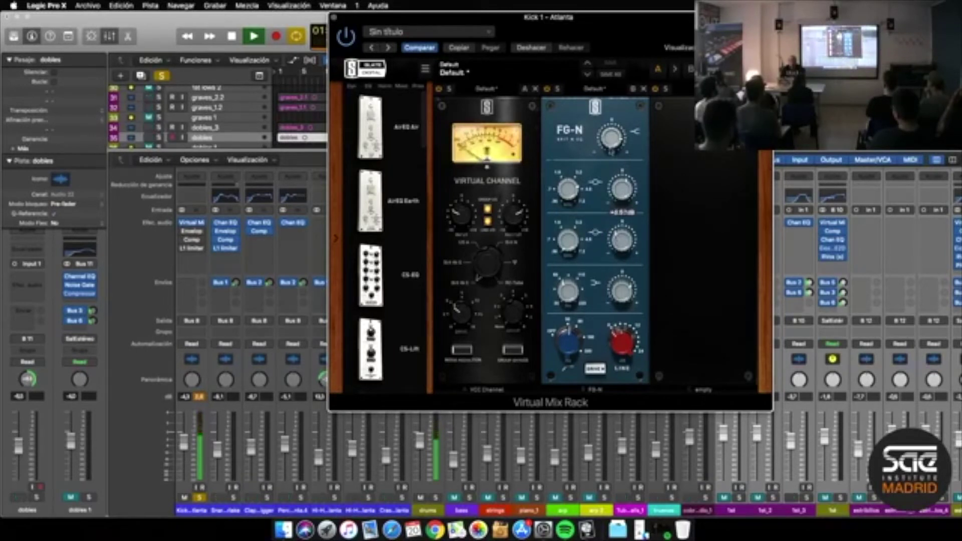
{"action": "left_click_drag", "start_coordinate": [611, 146], "coordinate": [609, 173]}
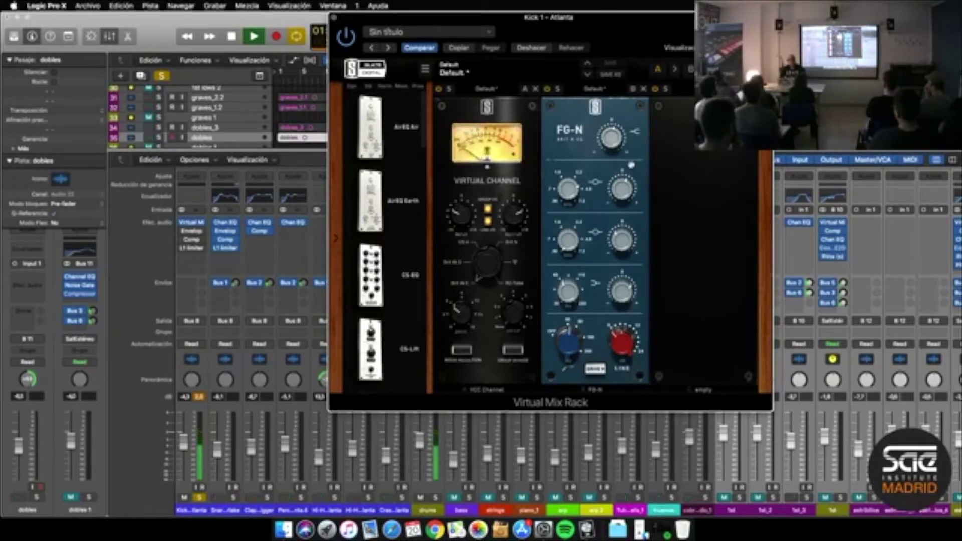
{"action": "left_click_drag", "start_coordinate": [622, 188], "coordinate": [621, 150]}
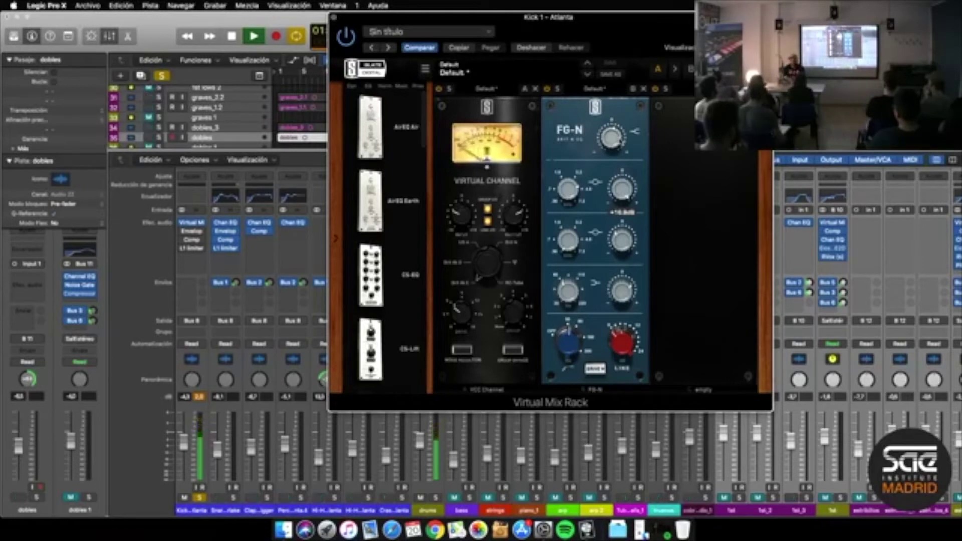
{"action": "key", "text": "space"}
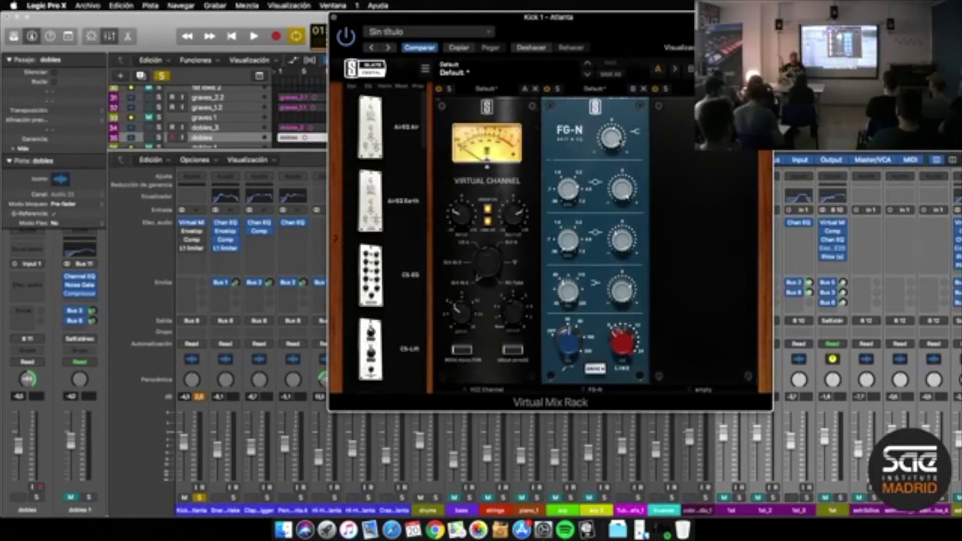
{"action": "mouse_move", "coordinate": [621, 224]}
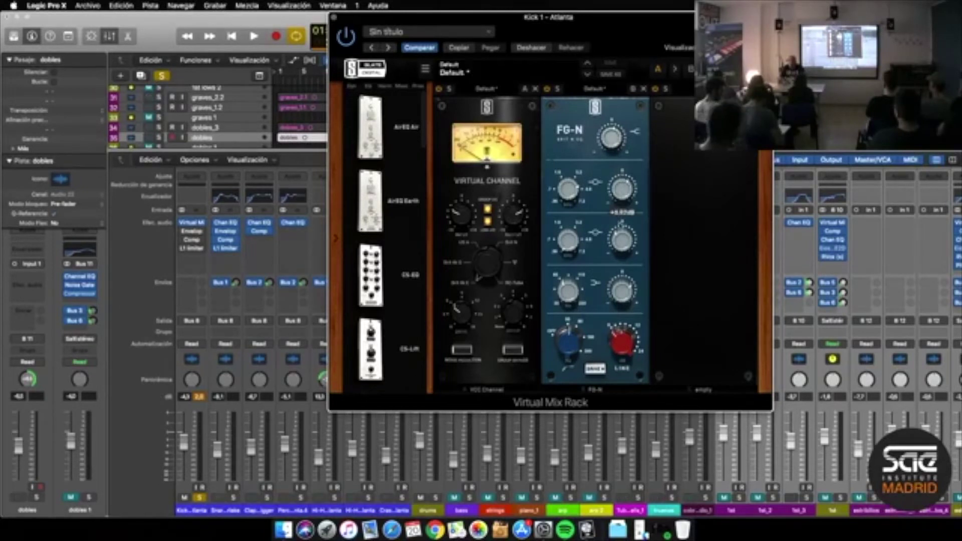
Open the kick's Enveloper beside the rack, enable it and audition the kick in the loop
{"action": "mouse_move", "coordinate": [183, 231]}
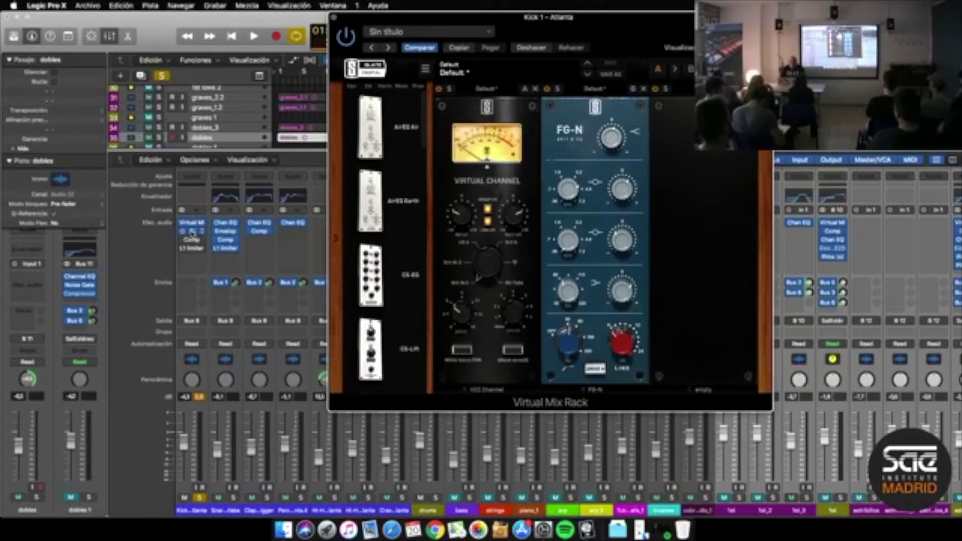
{"action": "left_click", "coordinate": [192, 232]}
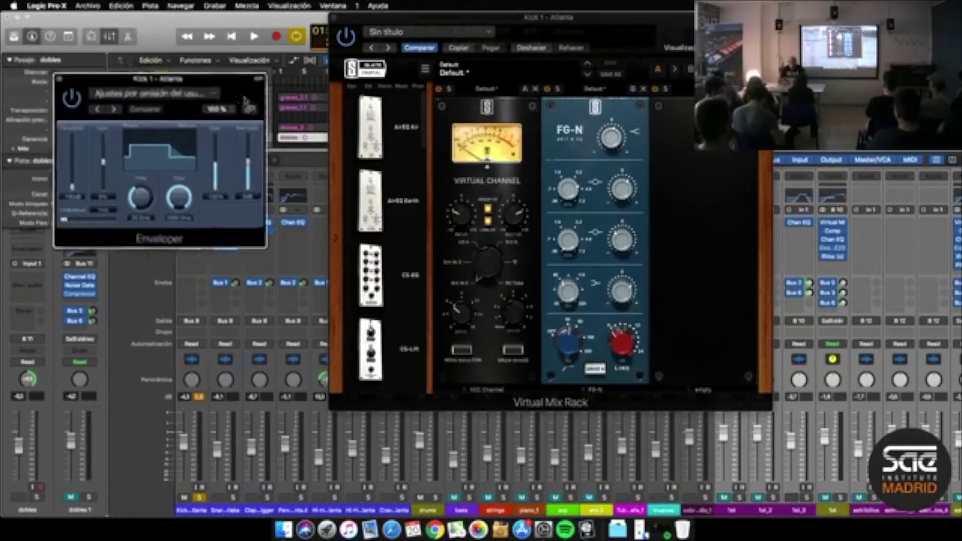
{"action": "left_click_drag", "start_coordinate": [187, 40], "coordinate": [427, 186]}
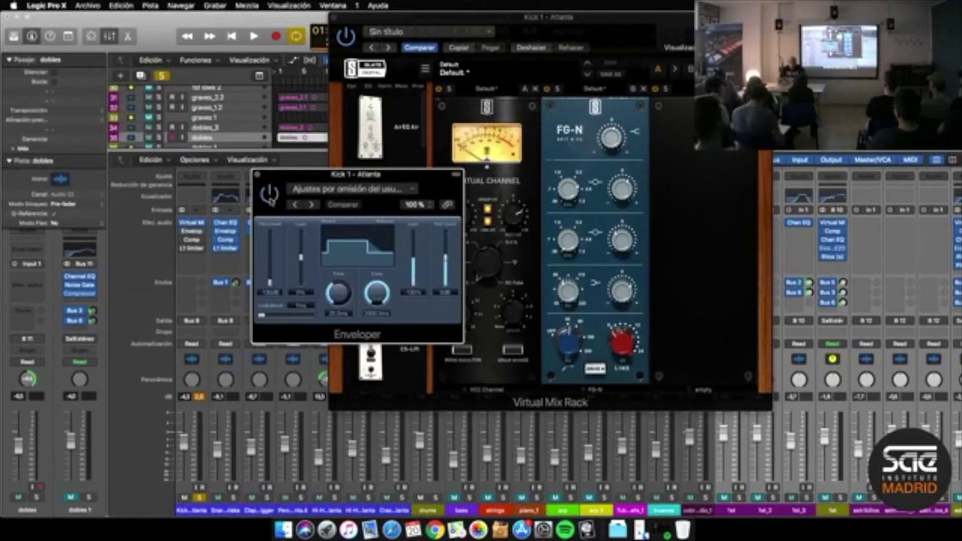
{"action": "key", "text": "space"}
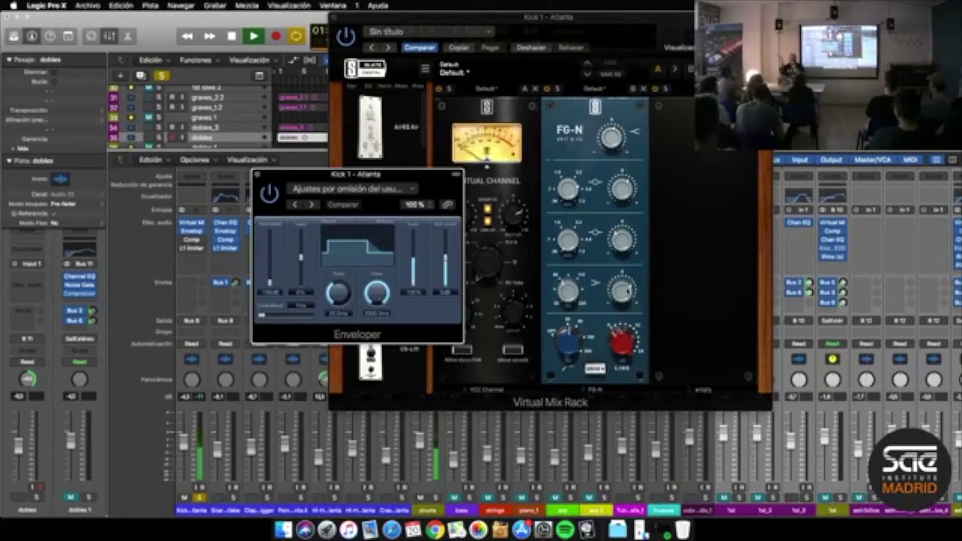
{"action": "key", "text": "space"}
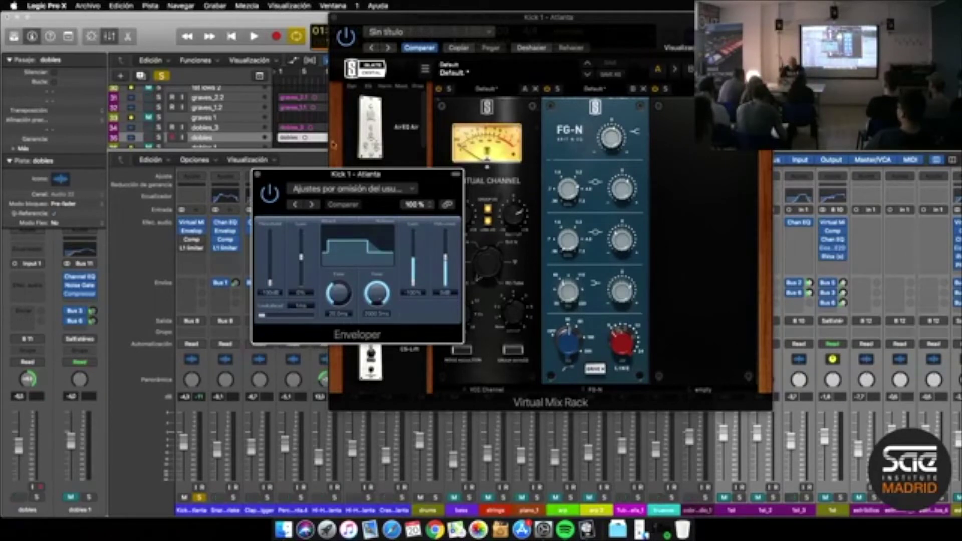
Unmute and solo the bass to loop it with the kick, and adjust the kick's FG-N high-mid gain
{"action": "left_click", "coordinate": [461, 498]}
{"action": "left_click", "coordinate": [469, 498]}
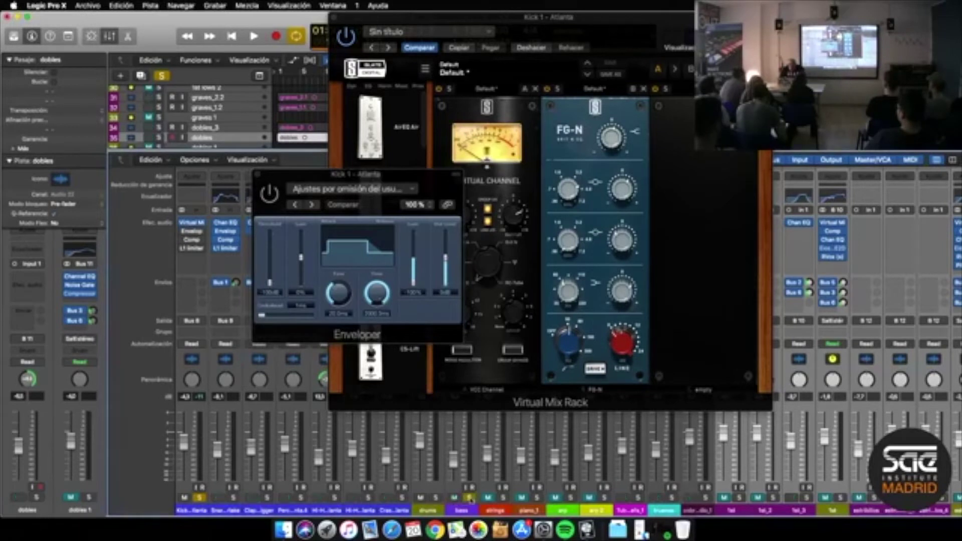
{"action": "key", "text": "space"}
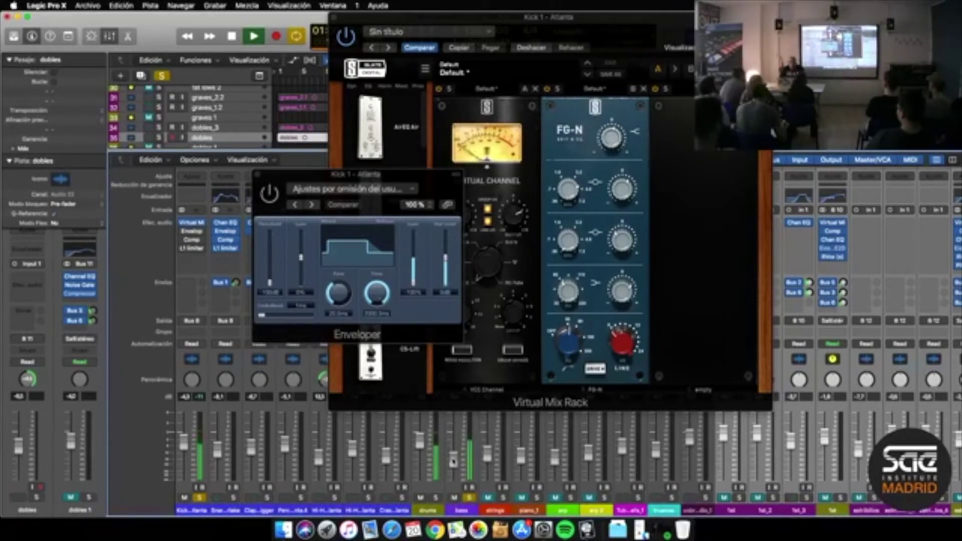
{"action": "left_click", "coordinate": [622, 192]}
{"action": "left_click_drag", "start_coordinate": [621, 193], "coordinate": [622, 195]}
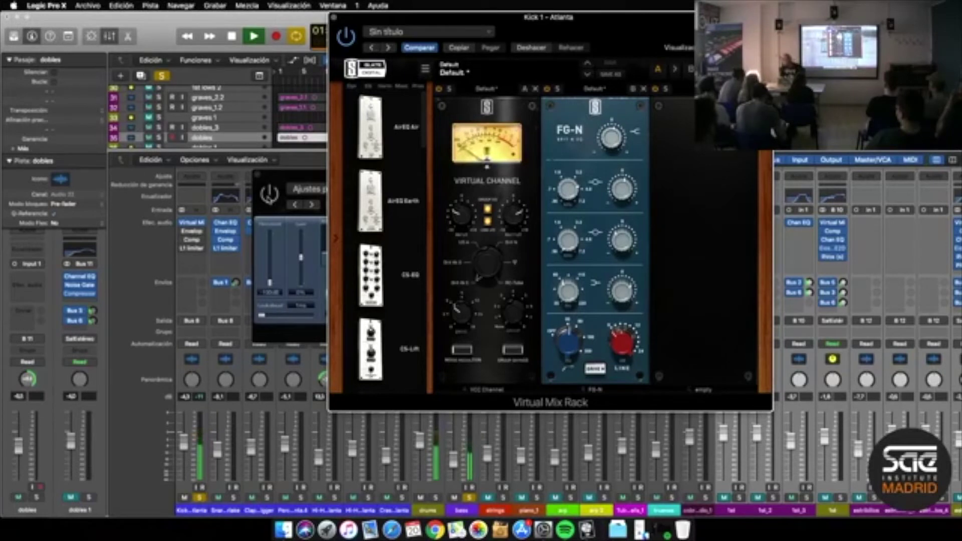
Turn the kick's Enveloper back on, stop the loop and close both kick plug-in windows
{"action": "left_click", "coordinate": [269, 195]}
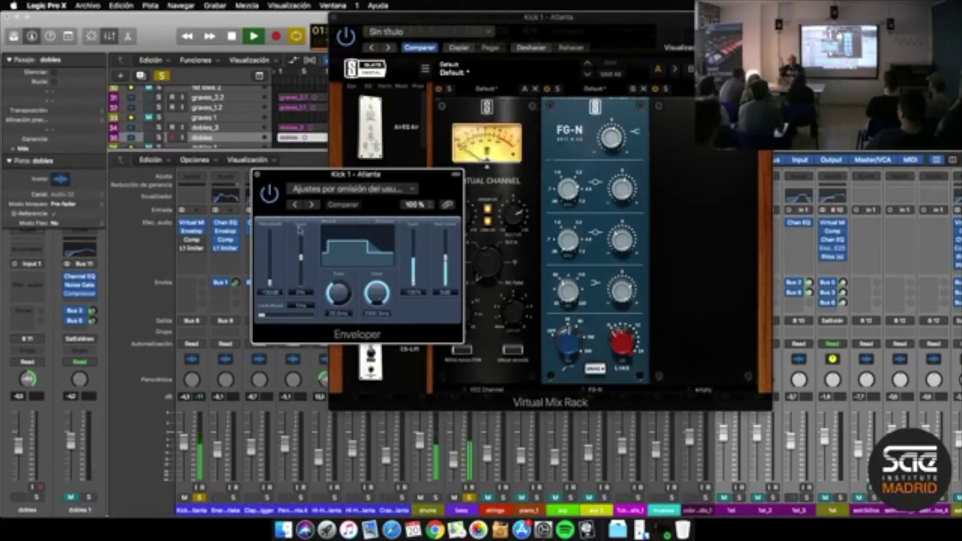
{"action": "left_click_drag", "start_coordinate": [273, 177], "coordinate": [284, 142]}
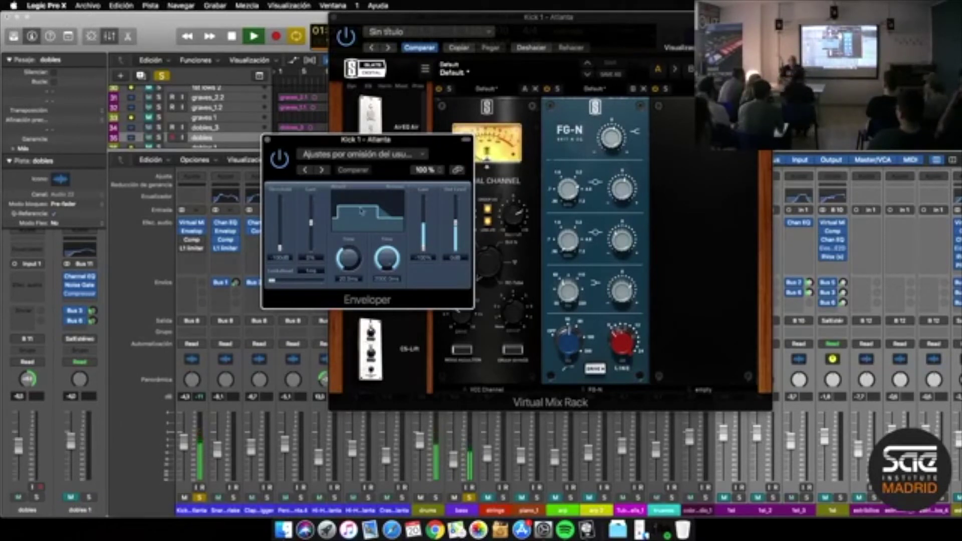
{"action": "key", "text": "space"}
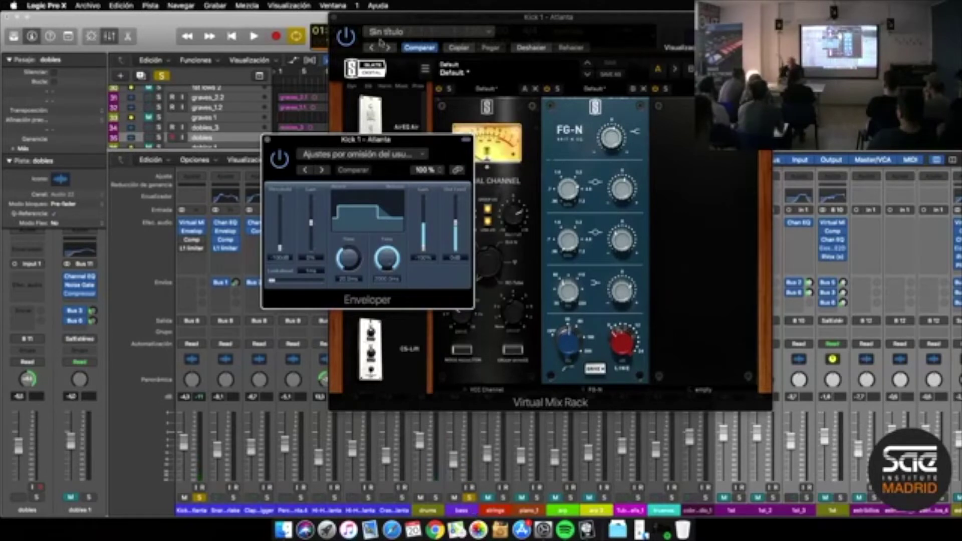
{"action": "left_click", "coordinate": [335, 17]}
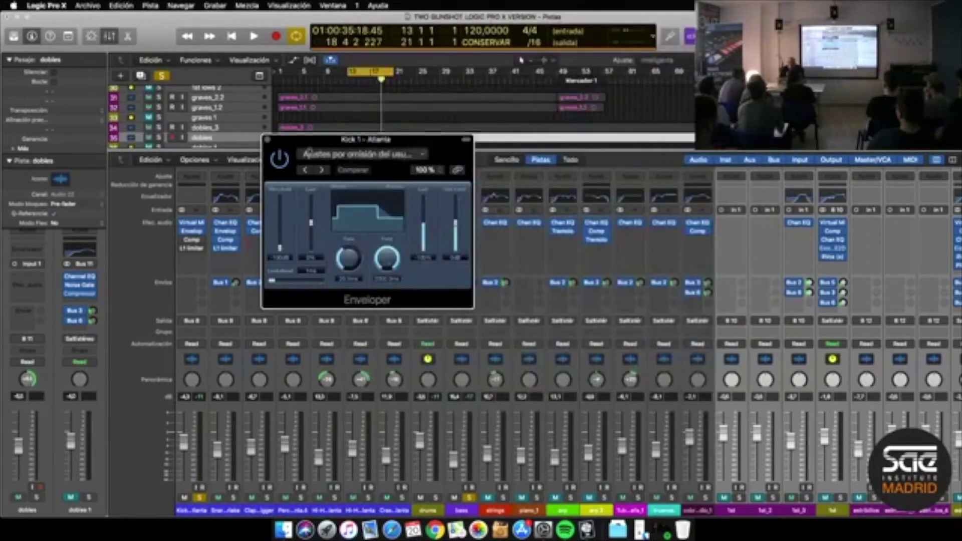
{"action": "left_click", "coordinate": [267, 139]}
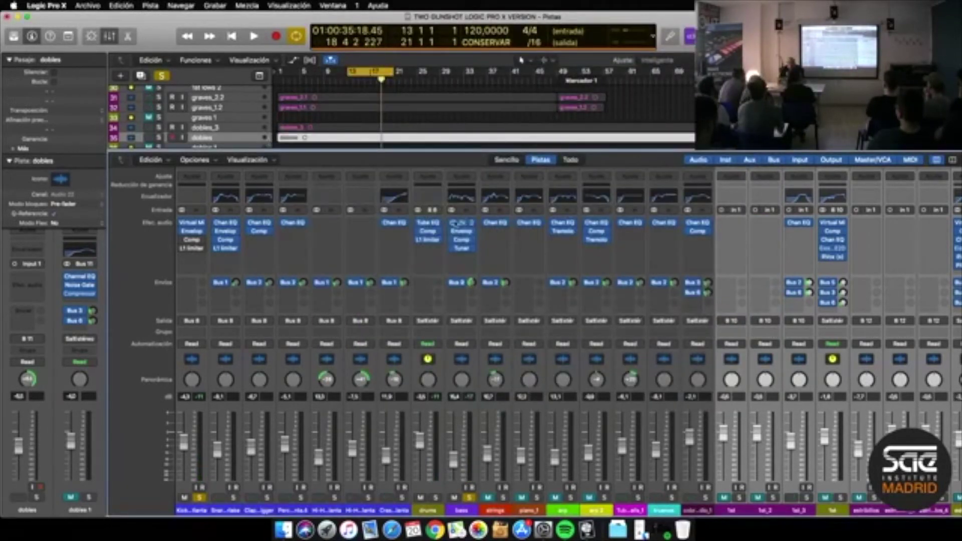
Bypass the bass channel's EQ, Enveloper, compressor and tuner inserts and play the bass with the kick in the loop
{"action": "left_click", "coordinate": [454, 222]}
{"action": "key", "text": "space"}
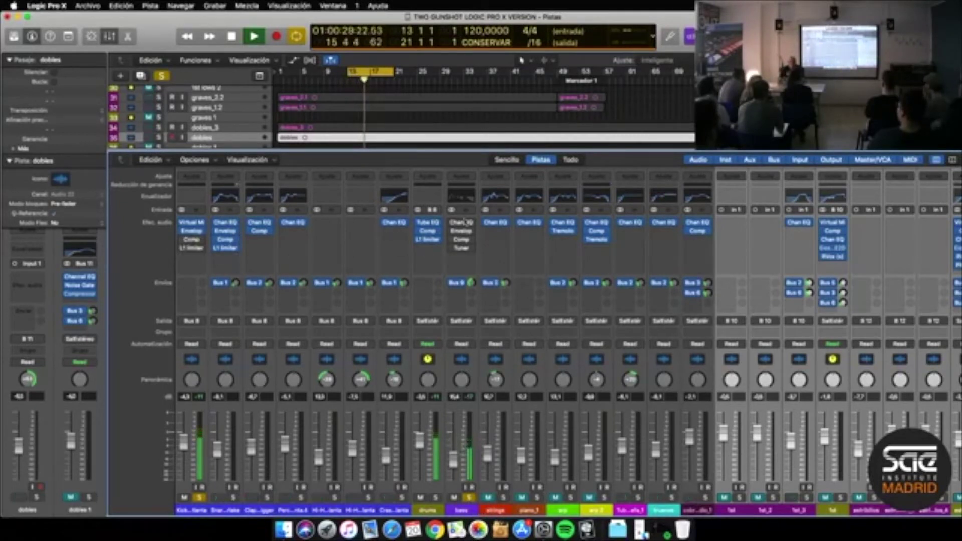
Stop the loop, open the bass's Enveloper, take the kick out of solo and play the bass alone
{"action": "key", "text": "space"}
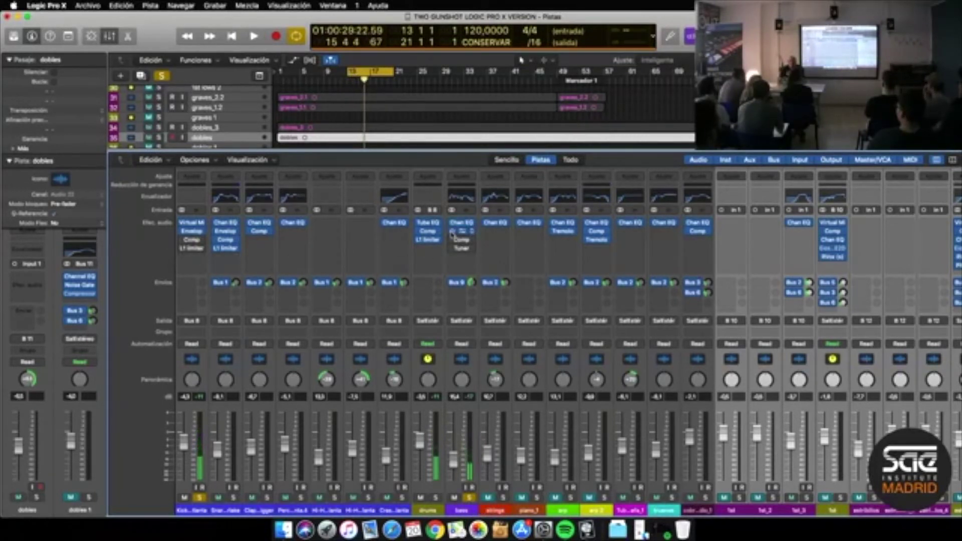
{"action": "left_click", "coordinate": [463, 231]}
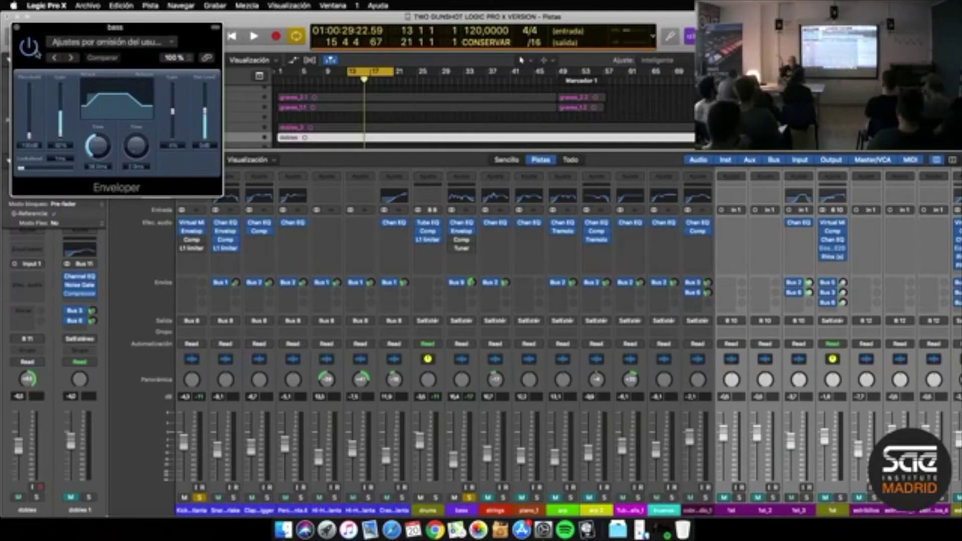
{"action": "left_click", "coordinate": [199, 497]}
{"action": "key", "text": "space"}
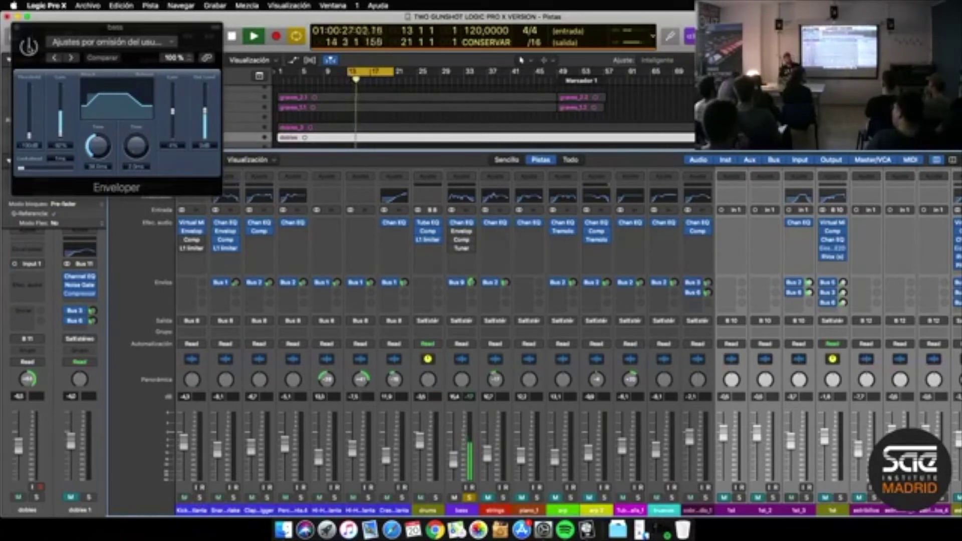
Audition the soloed bass in several short passes of the loop
{"action": "key", "text": "space"}
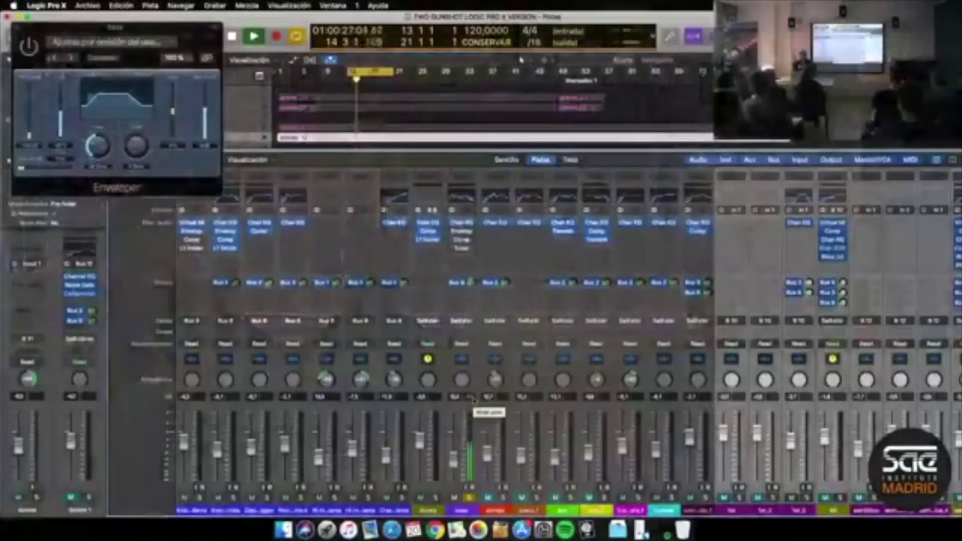
{"action": "key", "text": "space"}
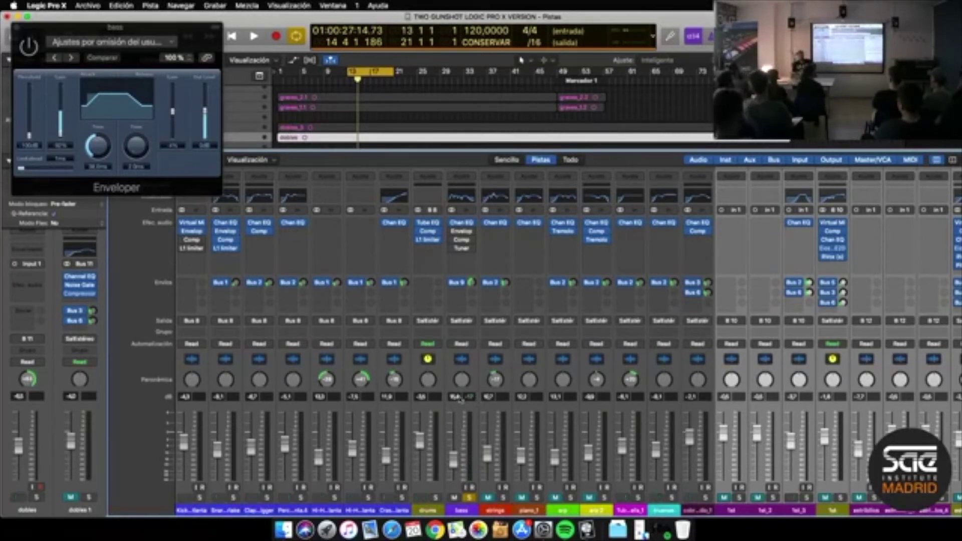
{"action": "key", "text": "space"}
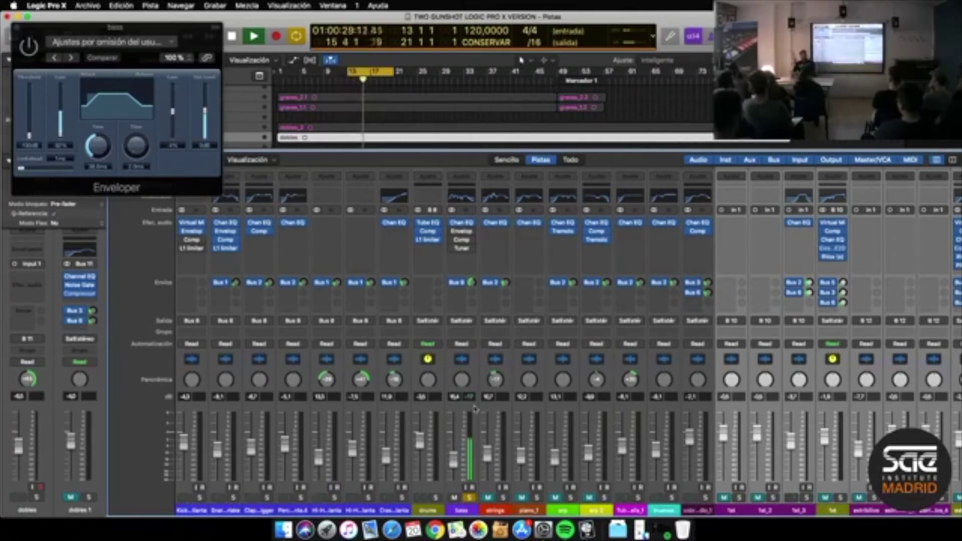
{"action": "key", "text": "space"}
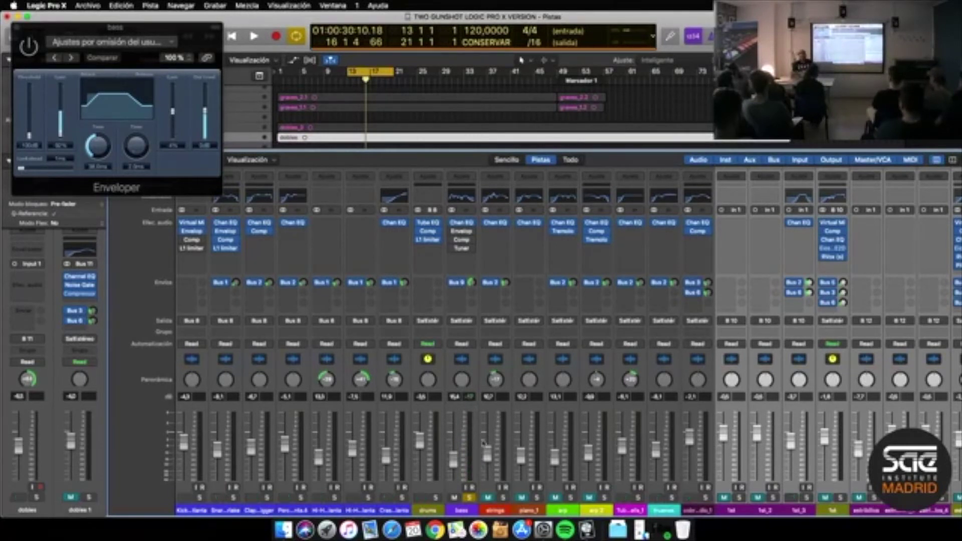
{"action": "key", "text": "space"}
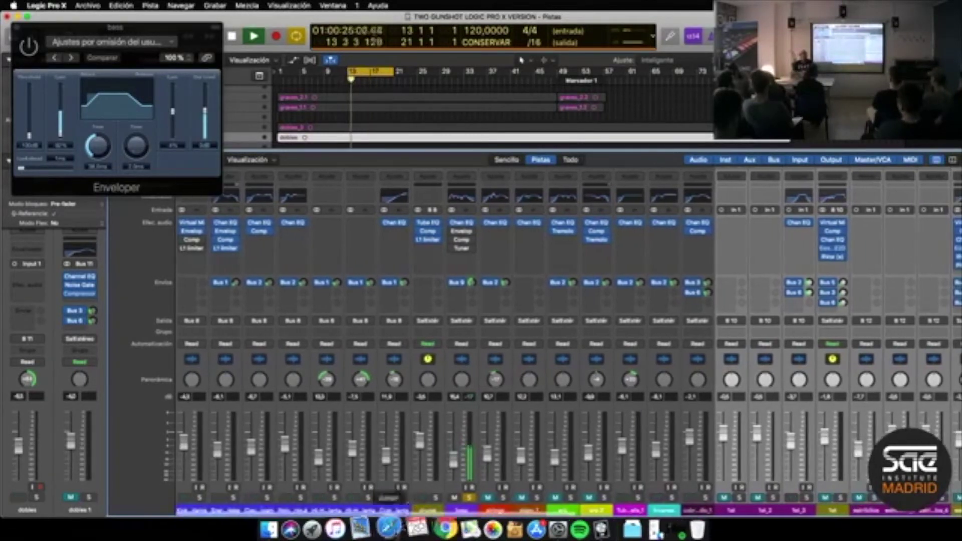
{"action": "key", "text": "space"}
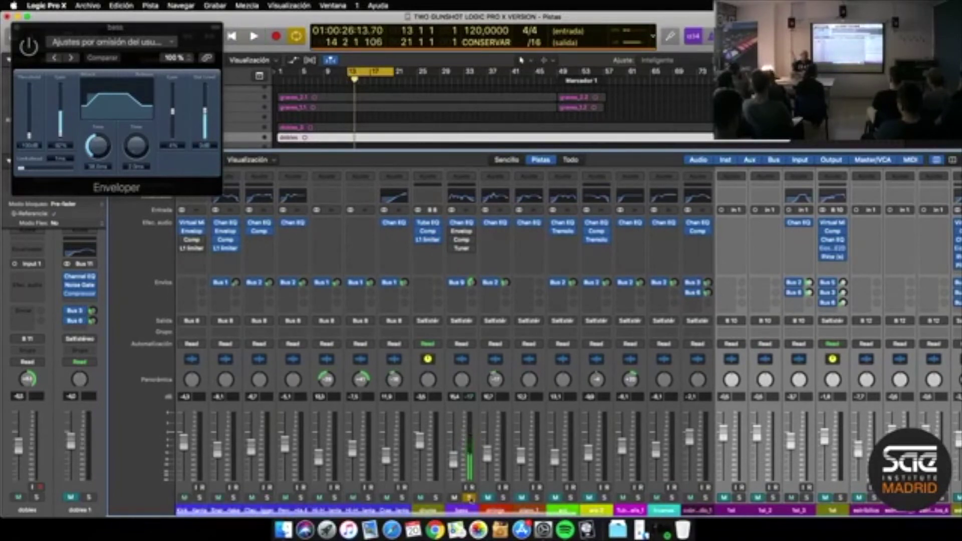
Switch the solo from the bass to the kick, play the loop and close the bass's Enveloper
{"action": "left_click", "coordinate": [469, 497]}
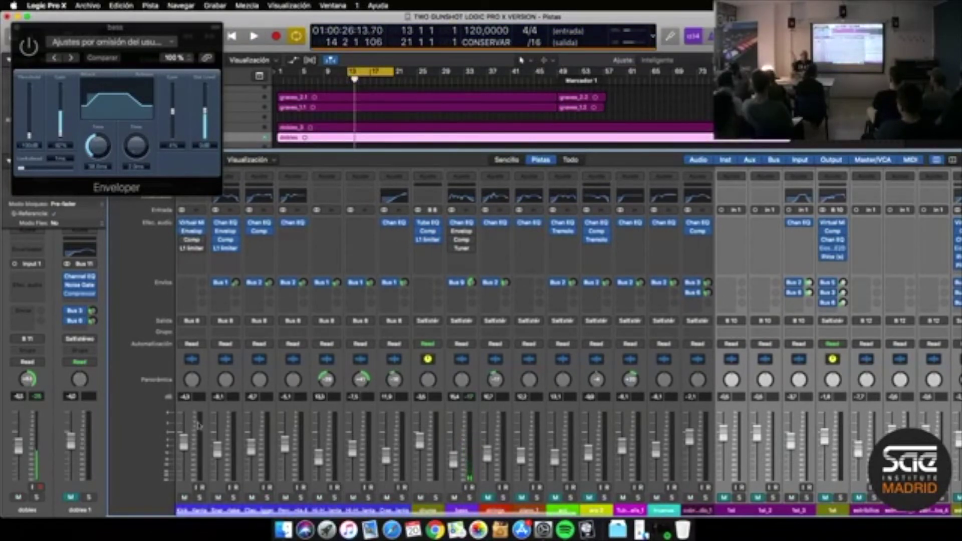
{"action": "left_click", "coordinate": [199, 497]}
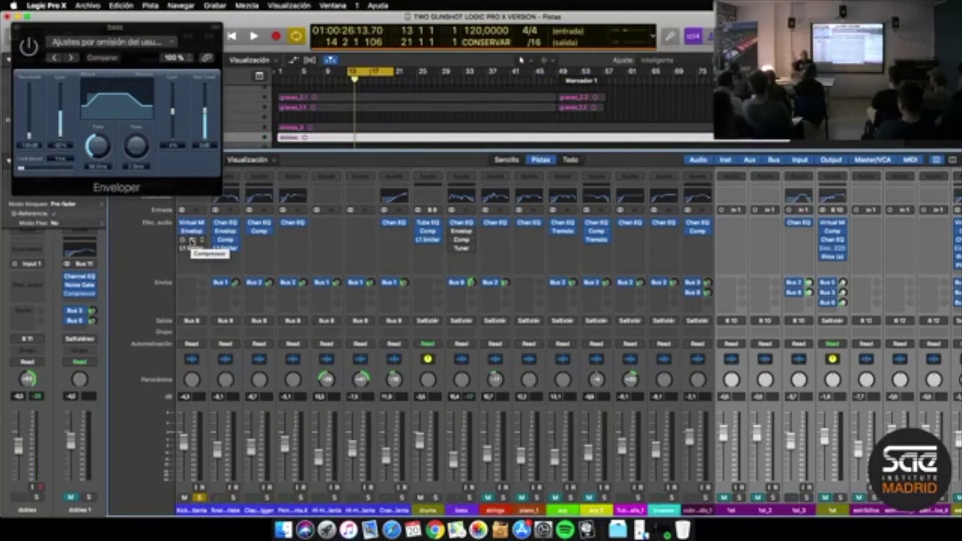
{"action": "key", "text": "space"}
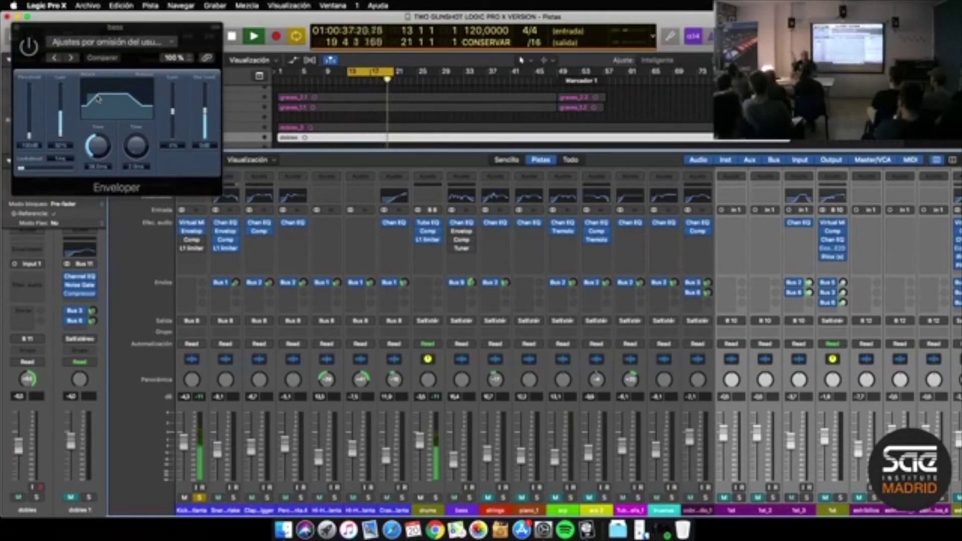
{"action": "left_click", "coordinate": [16, 27]}
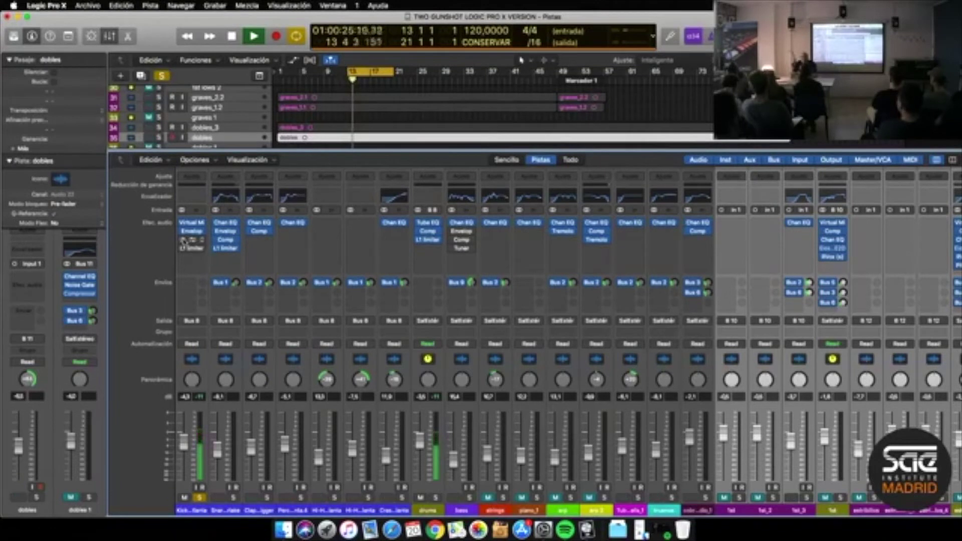
Open and enable the kick's Compressor, set make-up gain to -0.6 dB and ratio to 3.7:1 while auditioning the kick
{"action": "left_click", "coordinate": [192, 241]}
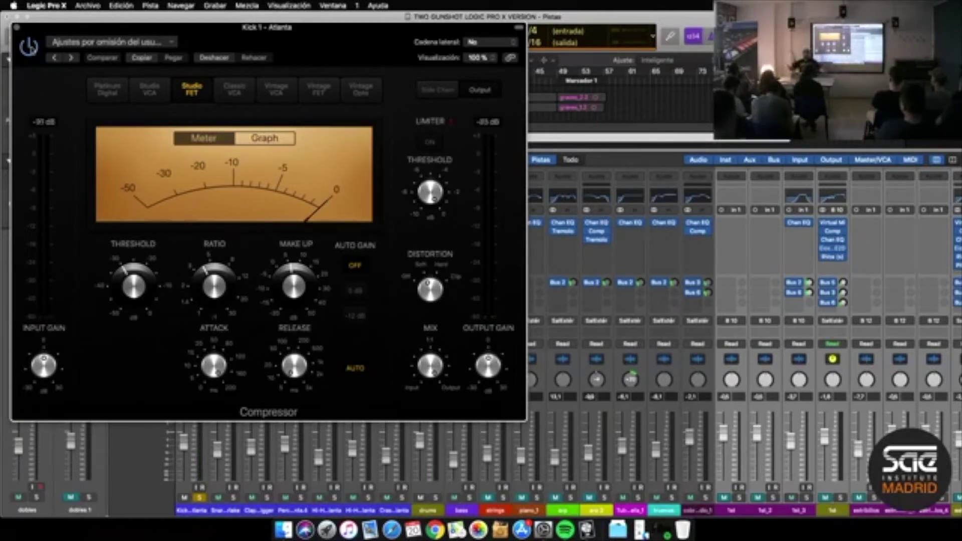
{"action": "left_click_drag", "start_coordinate": [282, 282], "coordinate": [283, 300]}
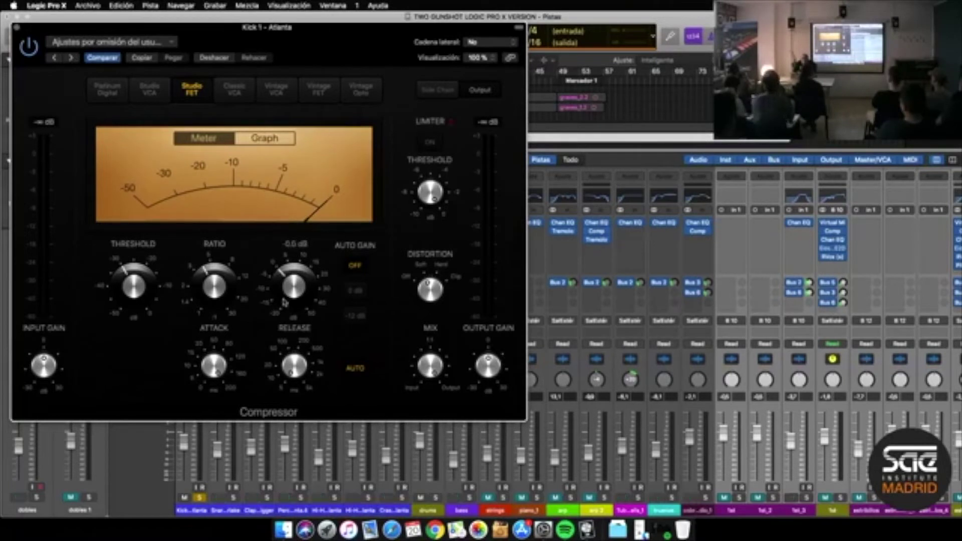
{"action": "key", "text": "space"}
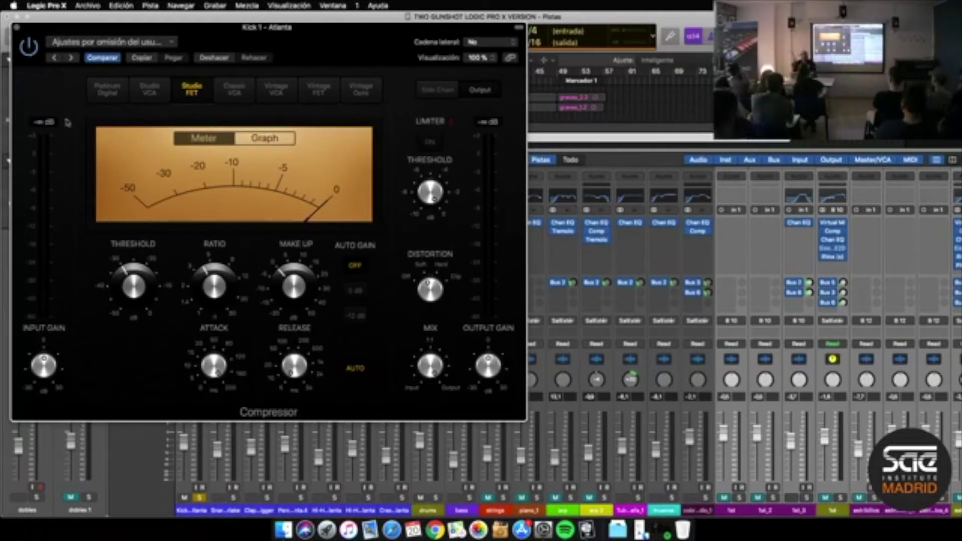
{"action": "key", "text": "space"}
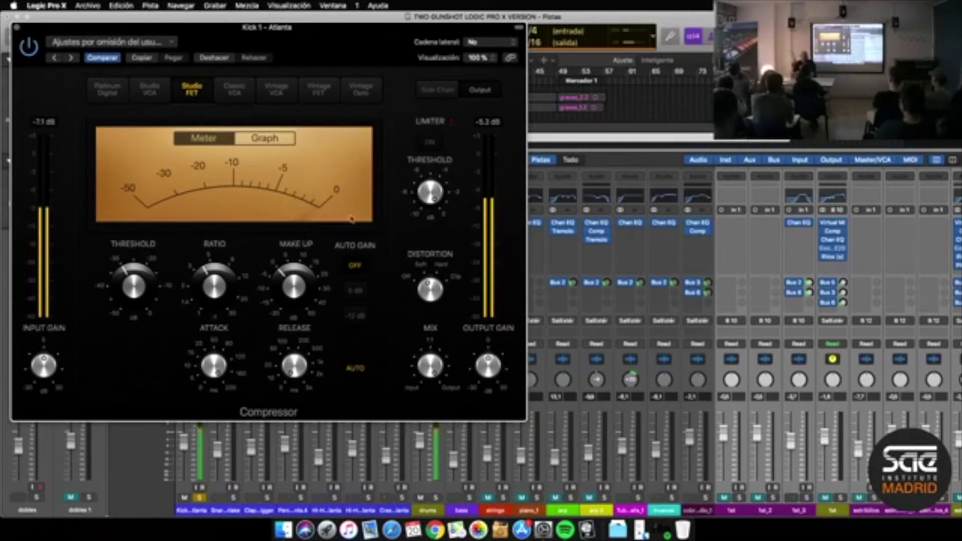
{"action": "mouse_move", "coordinate": [215, 284]}
{"action": "scroll", "coordinate": [207, 285], "scroll_direction": "down", "scroll_amount": 3}
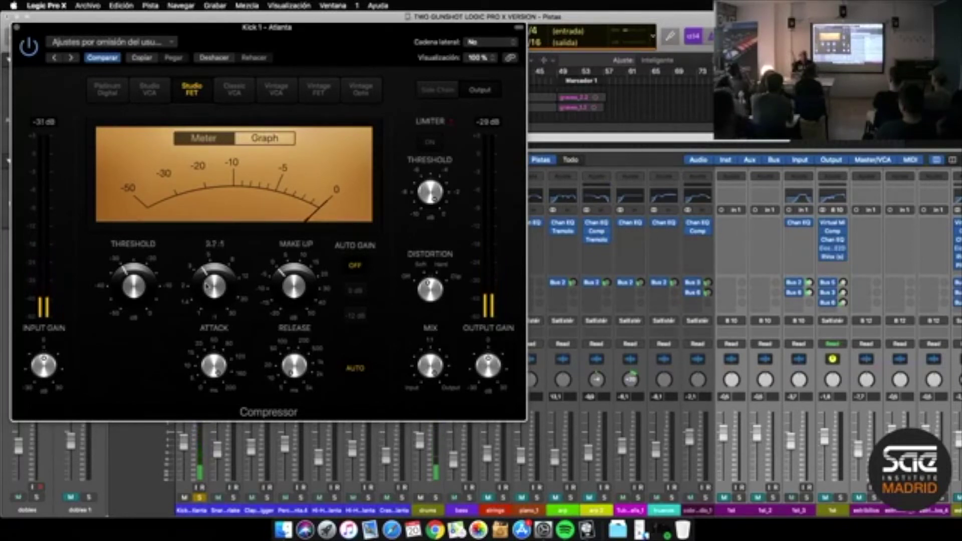
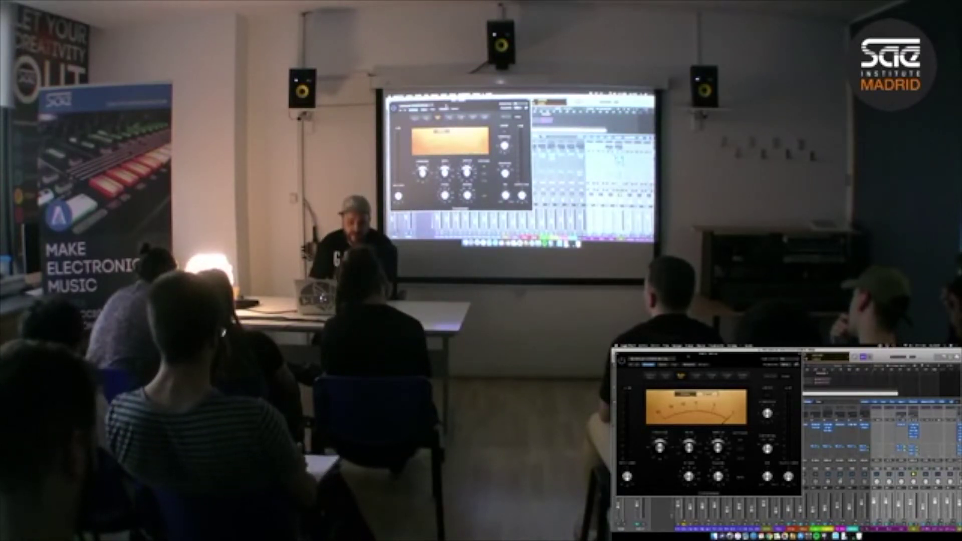
Move the Compressor window aside, compare the kick with it bypassed and enabled, and return its input gain to about 0 dB
{"action": "left_click_drag", "start_coordinate": [688, 357], "coordinate": [817, 356]}
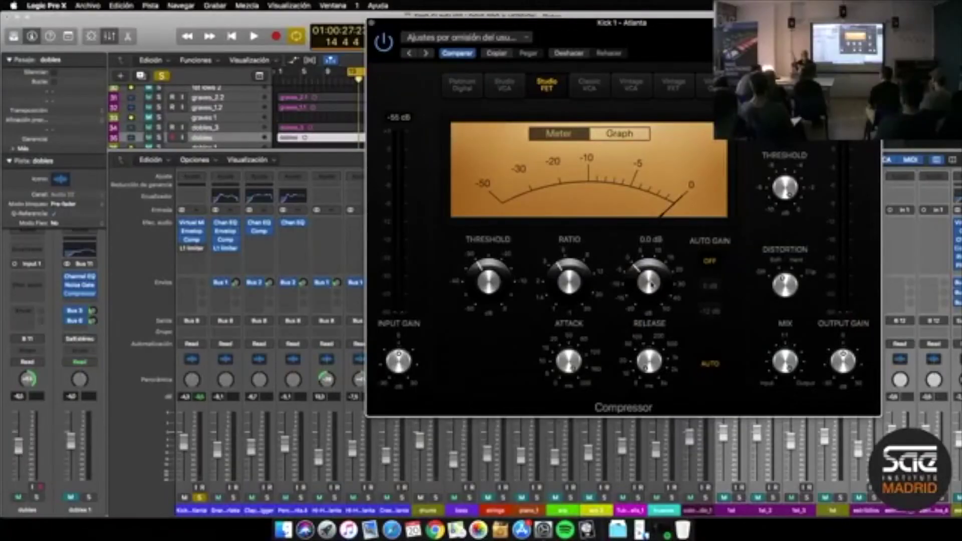
{"action": "key", "text": "ctrl+super+m"}
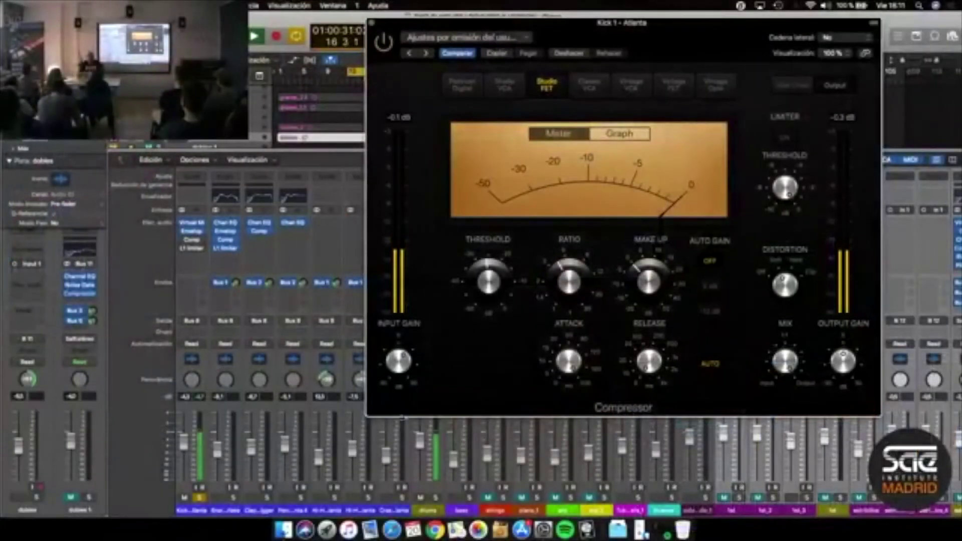
{"action": "key", "text": "space"}
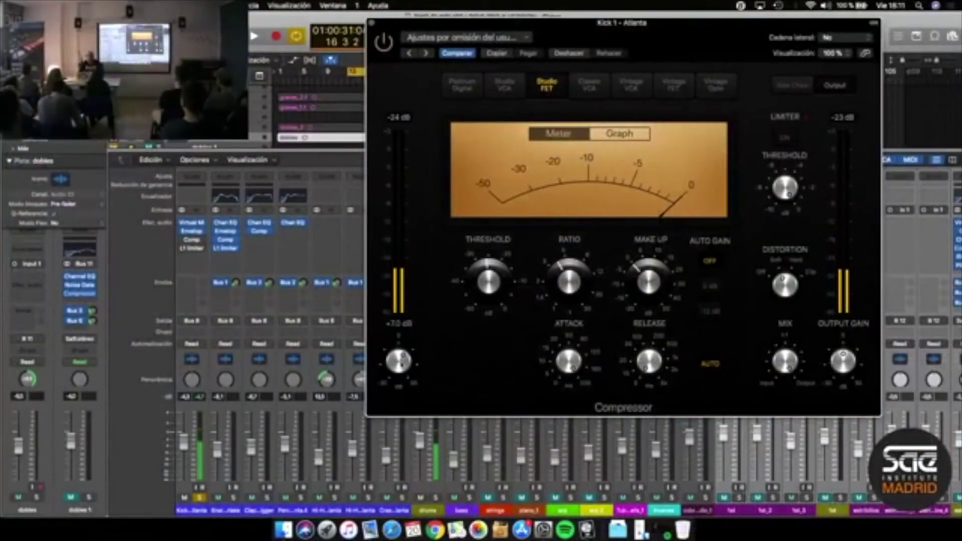
{"action": "left_click_drag", "start_coordinate": [399, 375], "coordinate": [399, 377]}
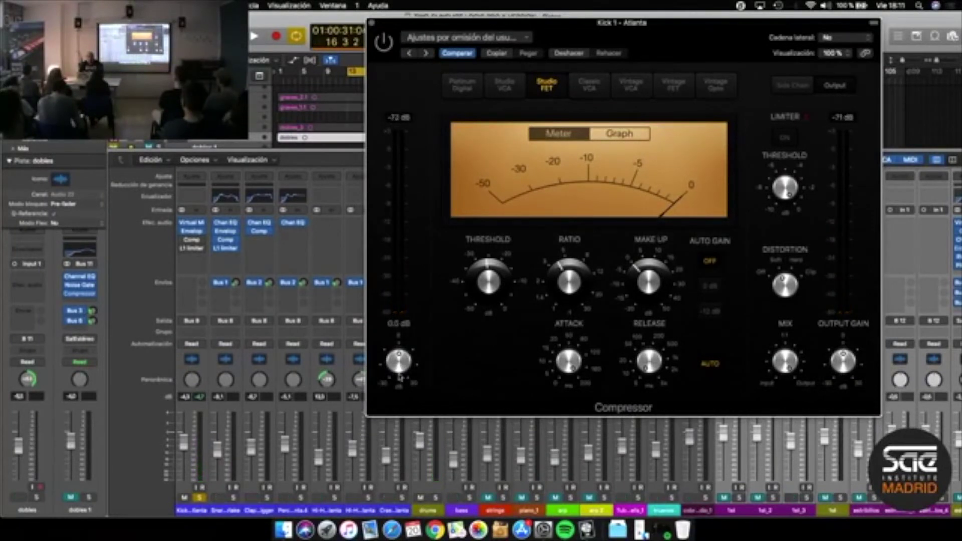
{"action": "key", "text": "space"}
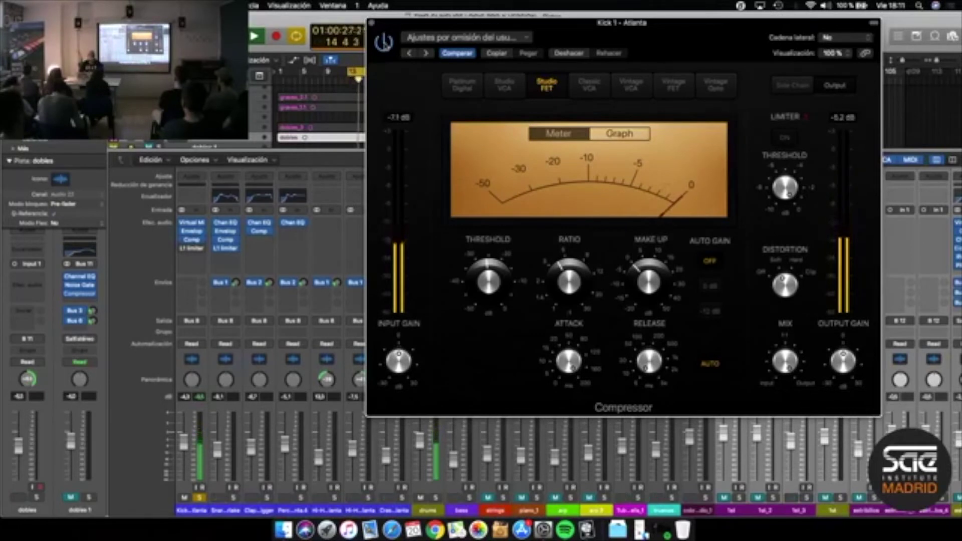
Raise the kick Compressor's make-up gain to 7.0 dB, playing the loop between adjustments
{"action": "left_click", "coordinate": [636, 271]}
{"action": "left_click_drag", "start_coordinate": [636, 269], "coordinate": [639, 257]}
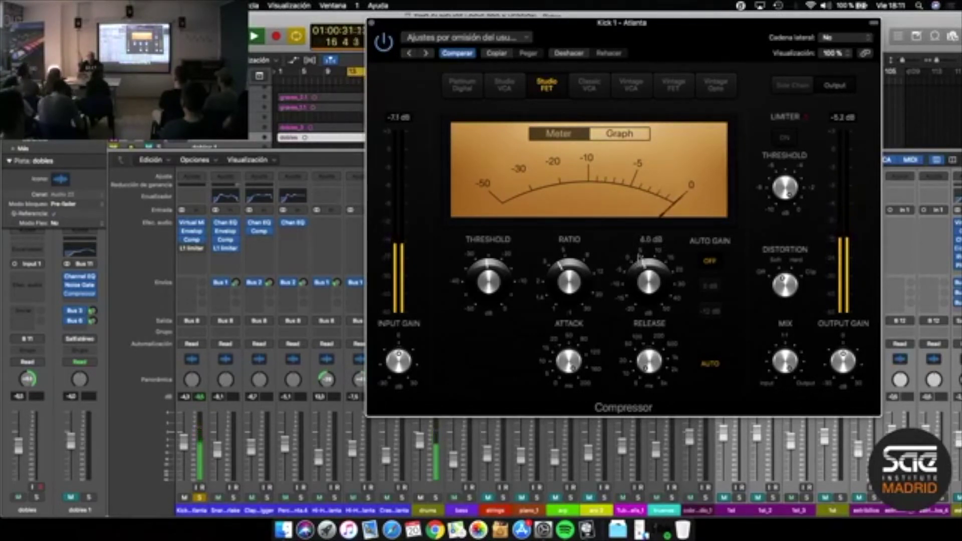
{"action": "key", "text": "space"}
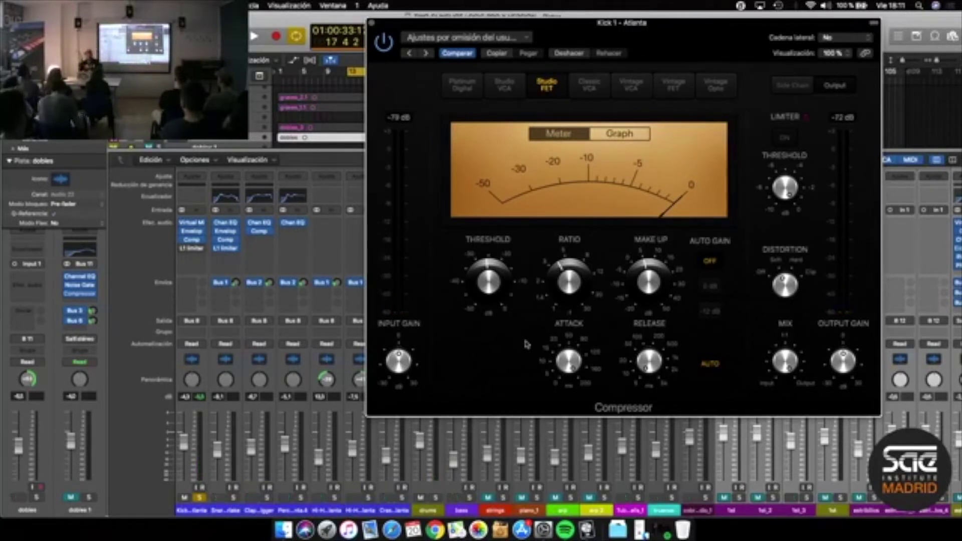
{"action": "mouse_move", "coordinate": [646, 289]}
{"action": "left_click_drag", "start_coordinate": [647, 289], "coordinate": [648, 257]}
{"action": "key", "text": "space"}
{"action": "left_click_drag", "start_coordinate": [651, 265], "coordinate": [649, 280]}
{"action": "key", "text": "space"}
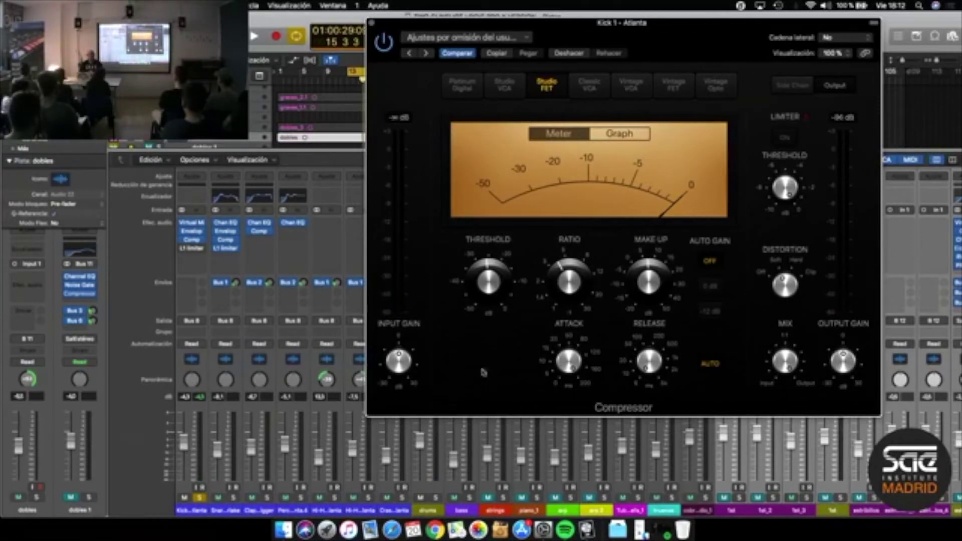
Back the kick Compressor's make-up gain off slightly with the loop playing, and inspect its output gain and time settings once stopped
{"action": "mouse_move", "coordinate": [648, 299]}
{"action": "key", "text": "space"}
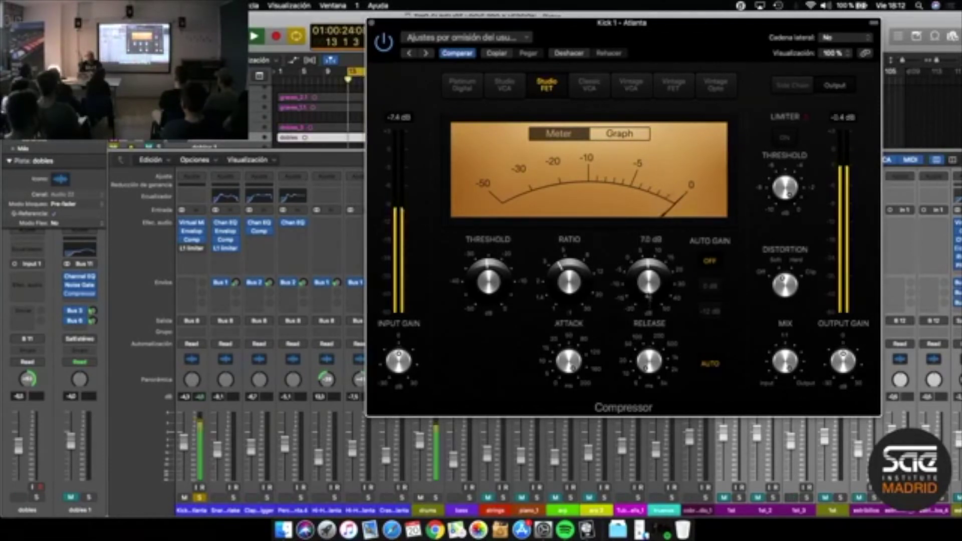
{"action": "left_click_drag", "start_coordinate": [649, 299], "coordinate": [644, 293]}
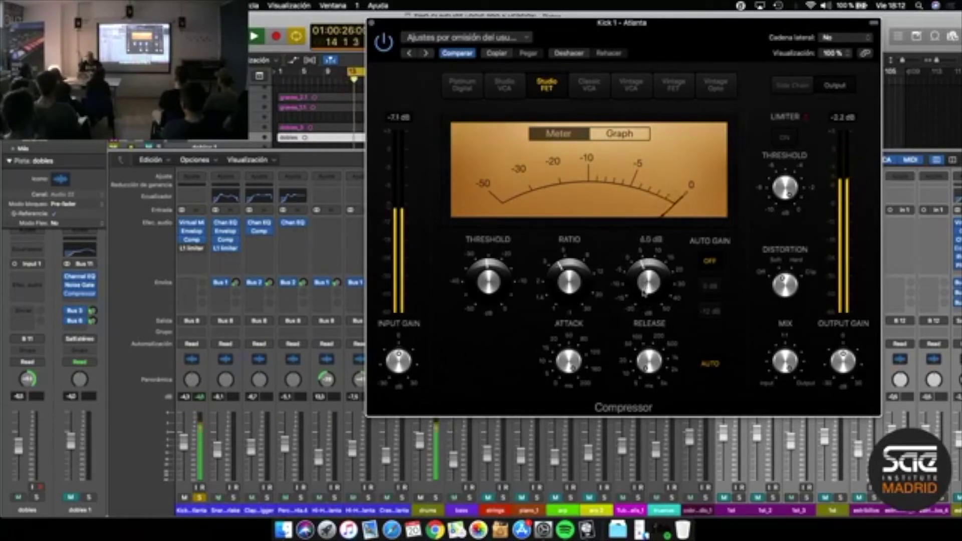
{"action": "key", "text": "space"}
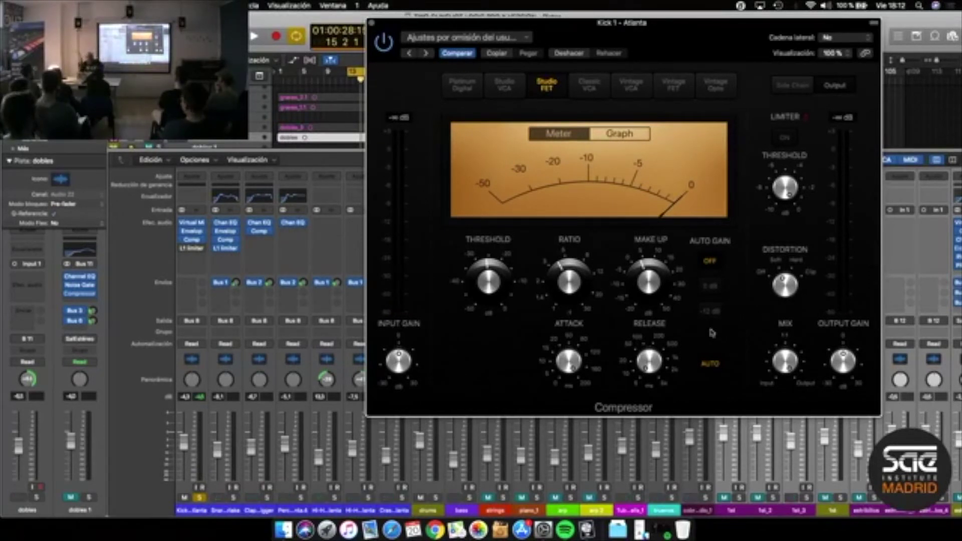
{"action": "mouse_move", "coordinate": [644, 290]}
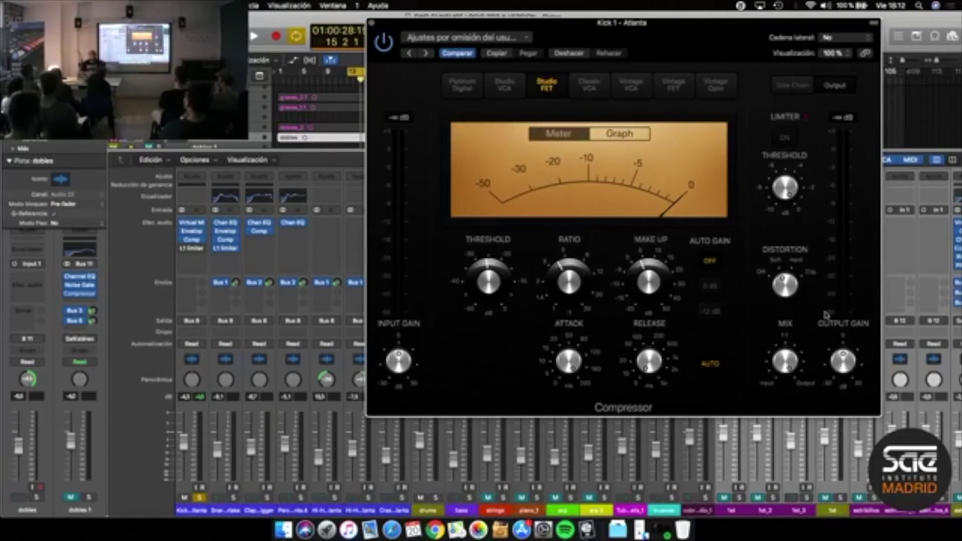
{"action": "mouse_move", "coordinate": [843, 360]}
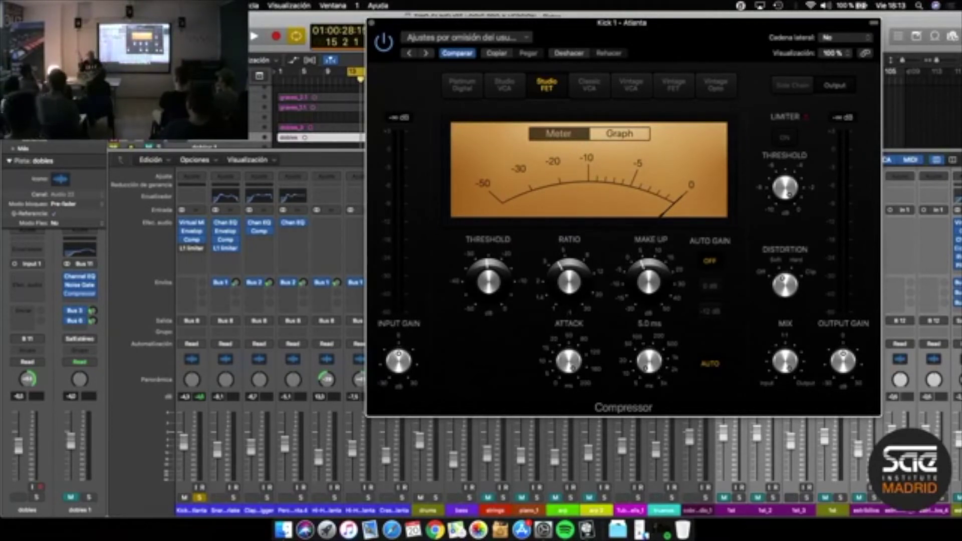
{"action": "mouse_move", "coordinate": [568, 393]}
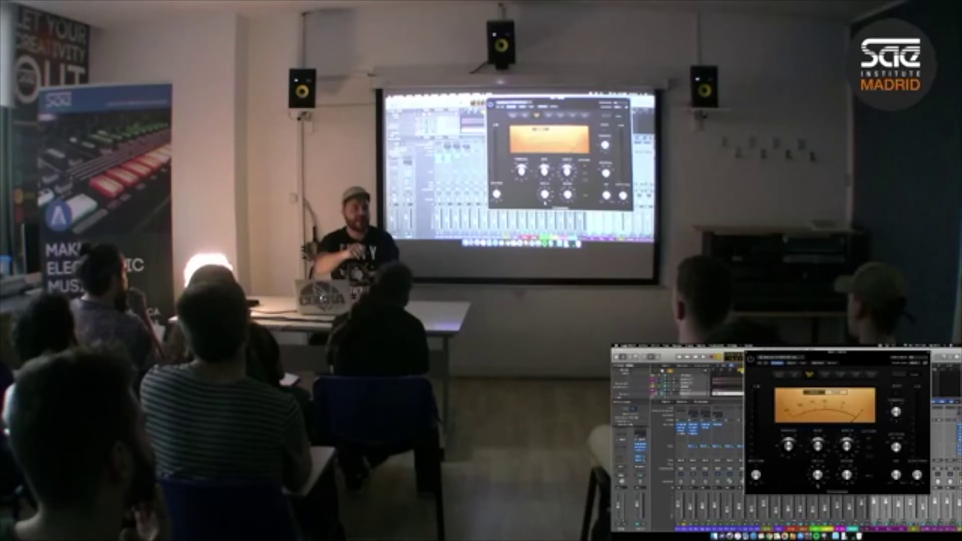
Play the kick loop and open and enable the kick's L1 limiter beside the Compressor
{"action": "key", "text": "space"}
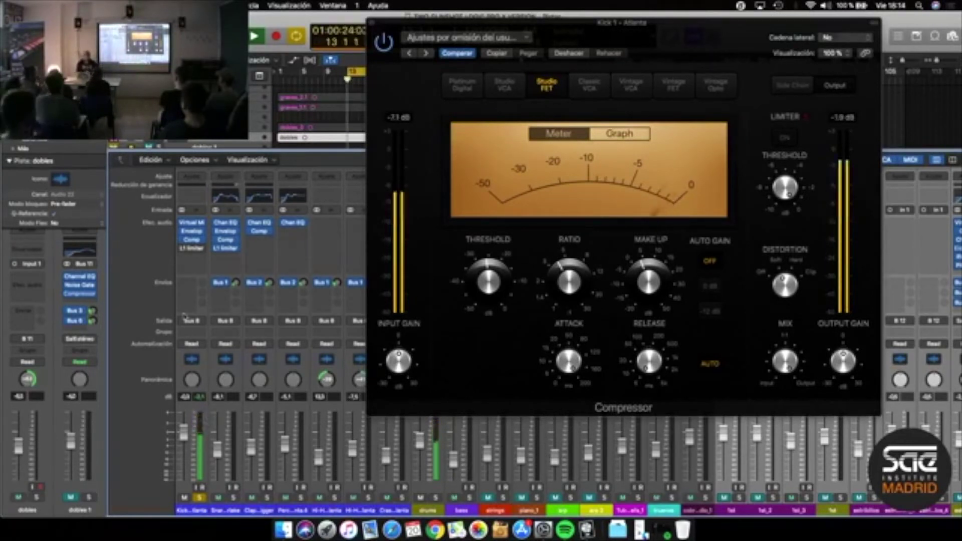
{"action": "left_click", "coordinate": [193, 250]}
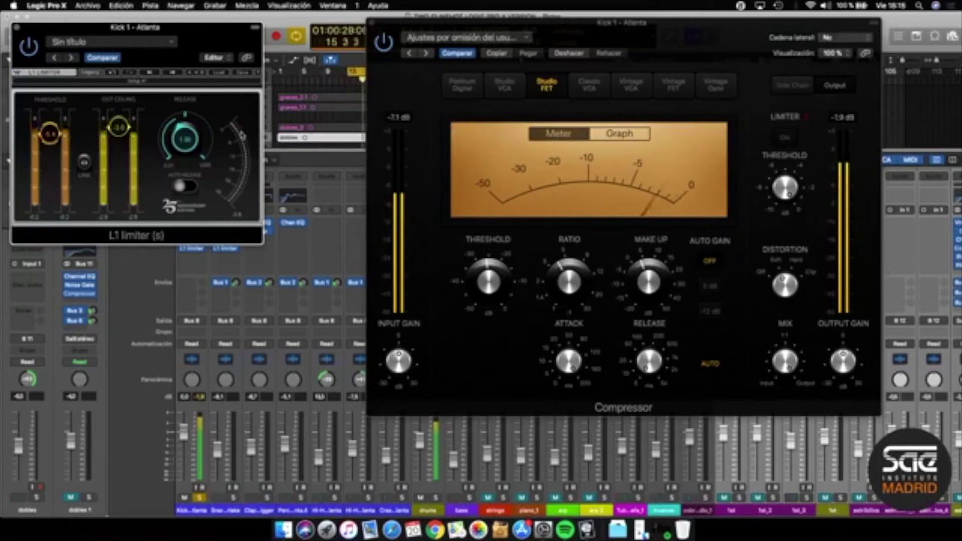
Compare the kick loop with its L1 limiter bypassed and enabled
{"action": "left_click", "coordinate": [29, 47]}
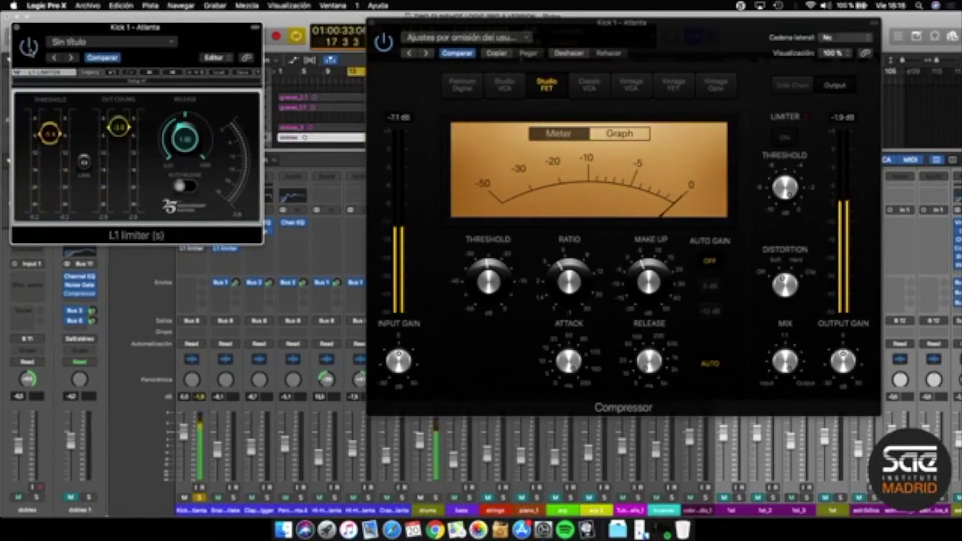
{"action": "left_click", "coordinate": [29, 46]}
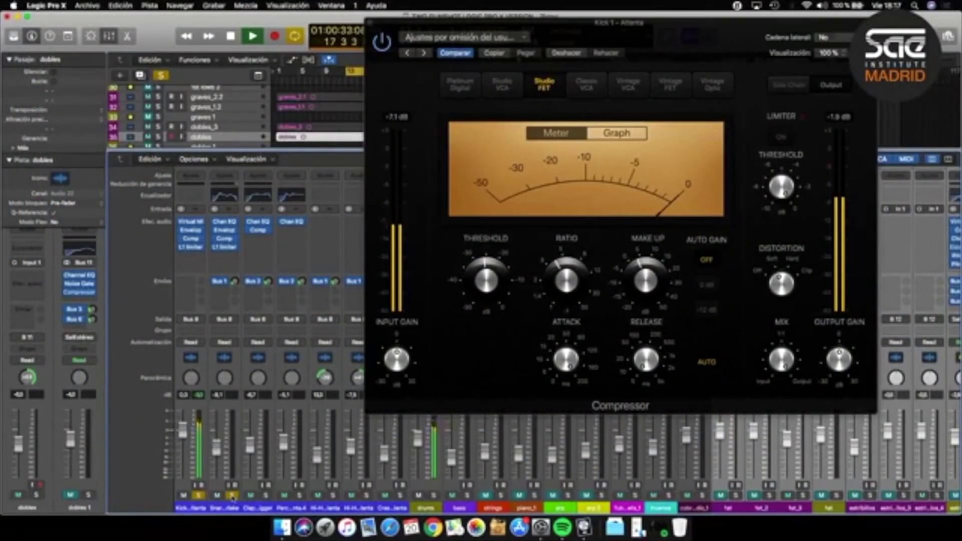
Solo the snare channel alongside the kick and replay the loop
{"action": "left_click", "coordinate": [231, 496]}
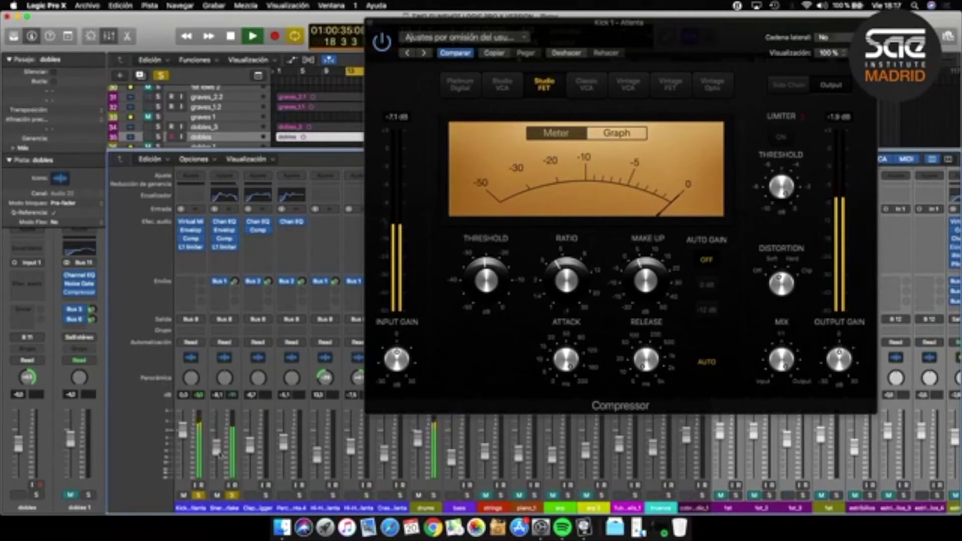
{"action": "key", "text": "space"}
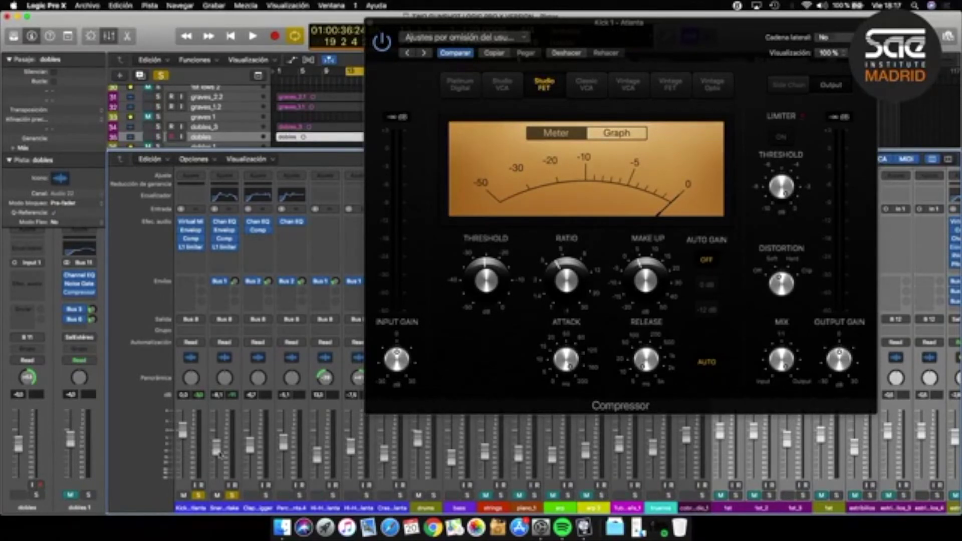
{"action": "key", "text": "space"}
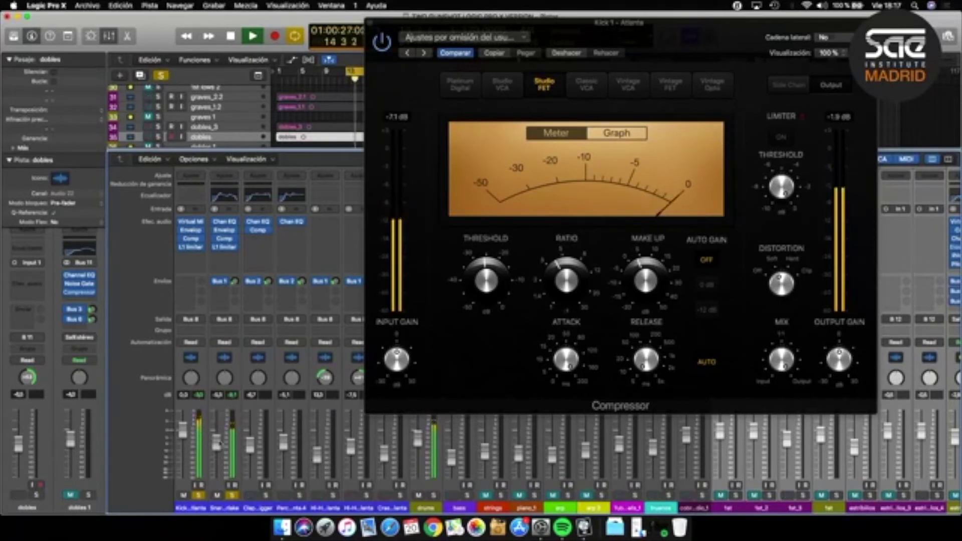
Examine the stereo output's level meter against the kick and snare meters while starting and stopping the loop
{"action": "scroll", "coordinate": [449, 432], "scroll_direction": "right", "scroll_amount": 10}
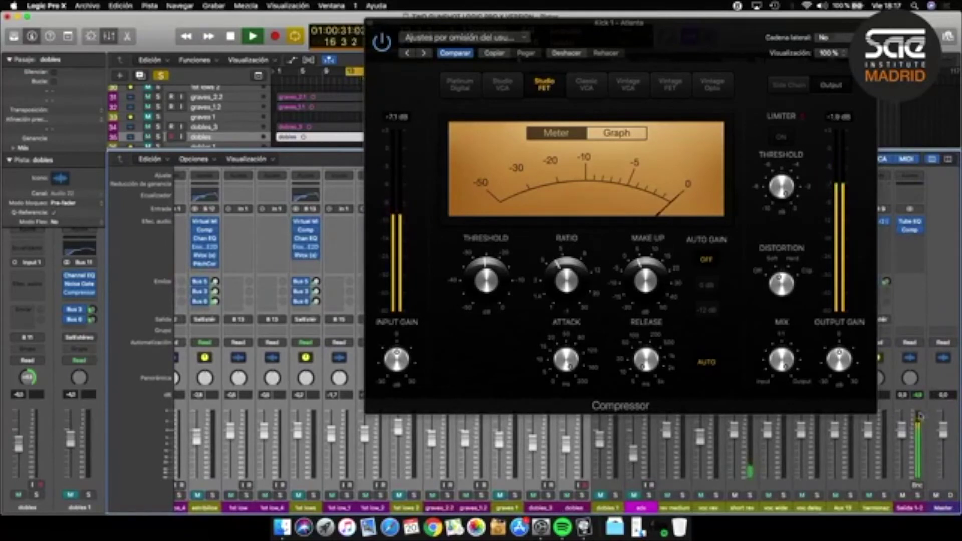
{"action": "key", "text": "space"}
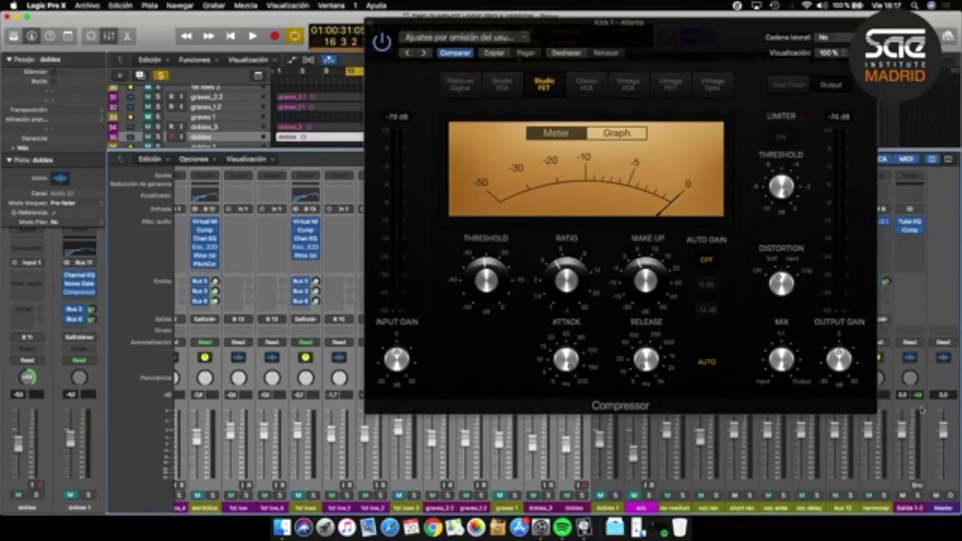
{"action": "scroll", "coordinate": [920, 410], "scroll_direction": "left", "scroll_amount": 10}
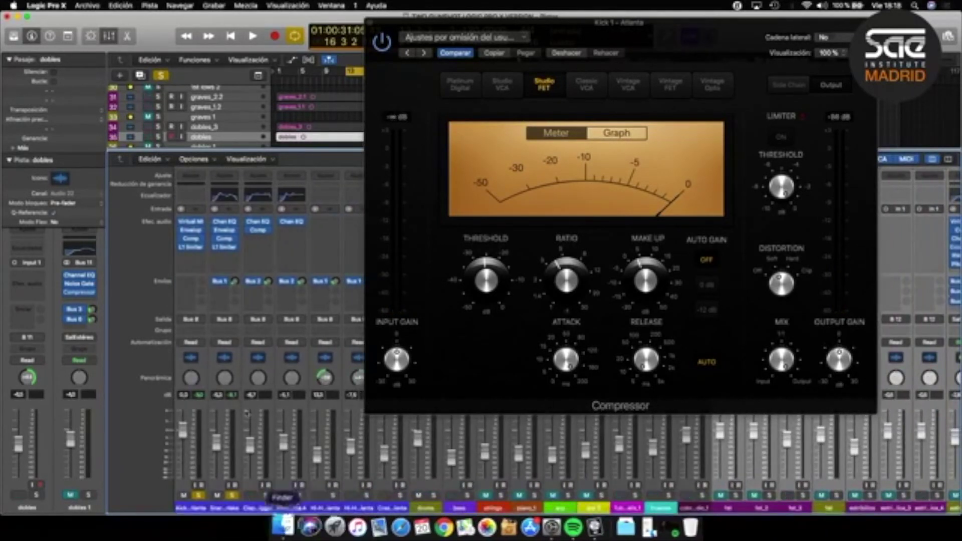
{"action": "scroll", "coordinate": [241, 496], "scroll_direction": "right", "scroll_amount": 10}
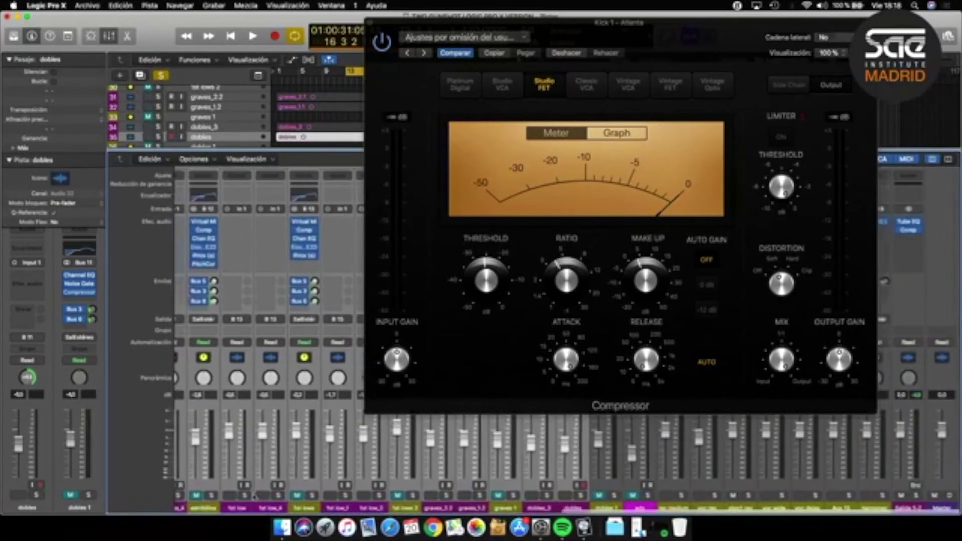
{"action": "key", "text": "space"}
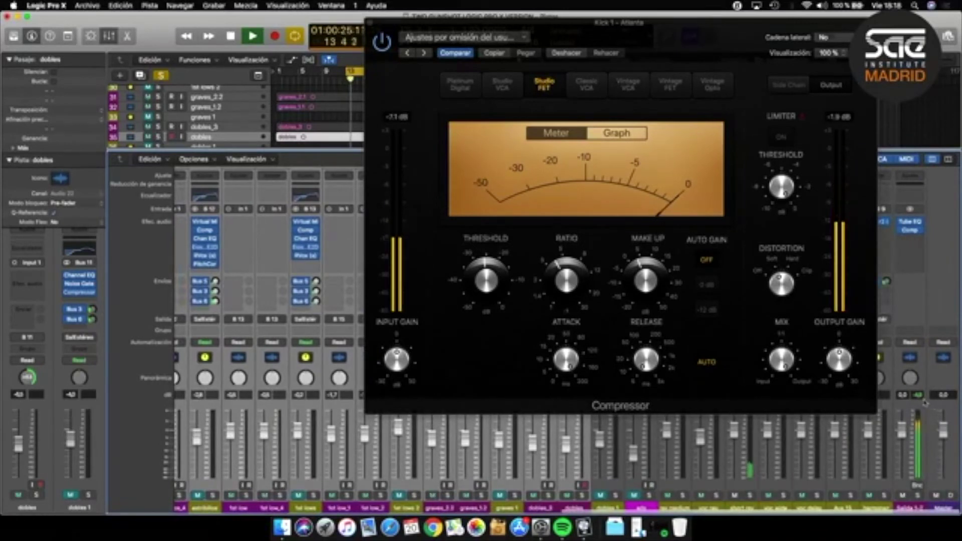
{"action": "scroll", "coordinate": [511, 420], "scroll_direction": "left", "scroll_amount": 10}
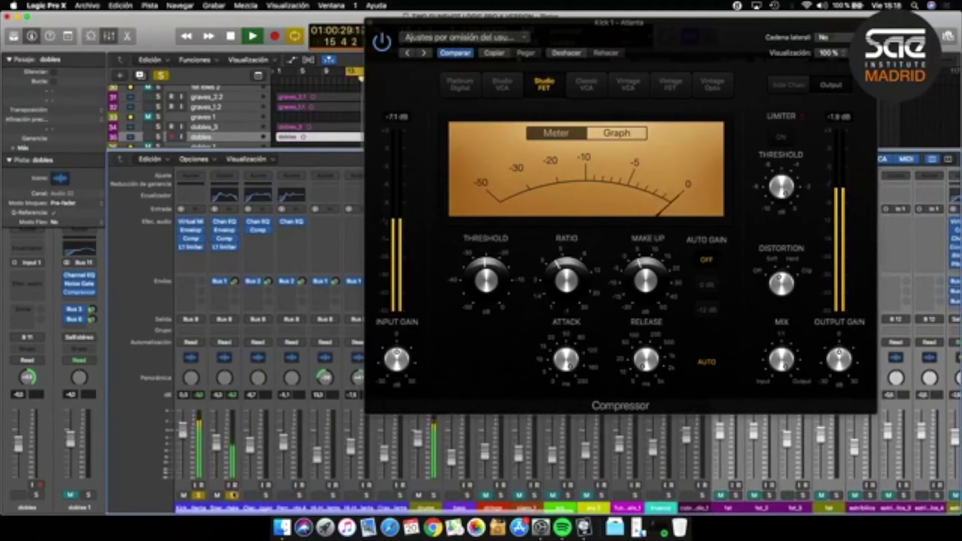
{"action": "scroll", "coordinate": [232, 496], "scroll_direction": "right", "scroll_amount": 10}
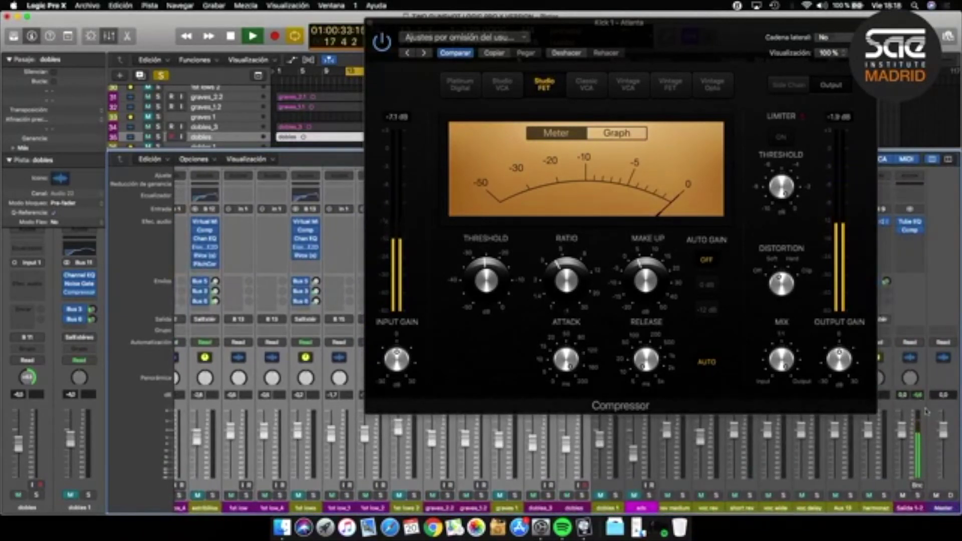
{"action": "key", "text": "space"}
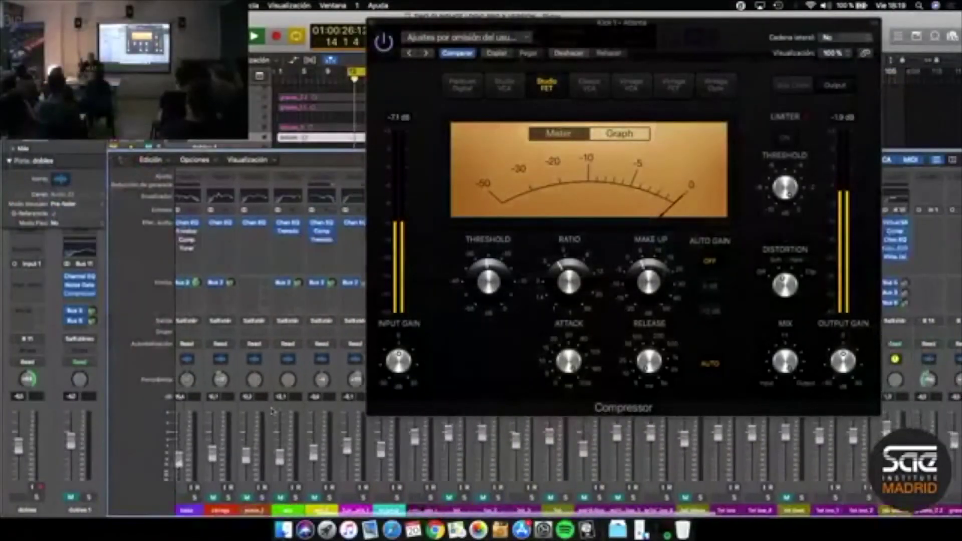
Close the kick's Compressor window and add the snare, clap and percussion channels to the soloed kick, replaying the loop
{"action": "key", "text": "super+w"}
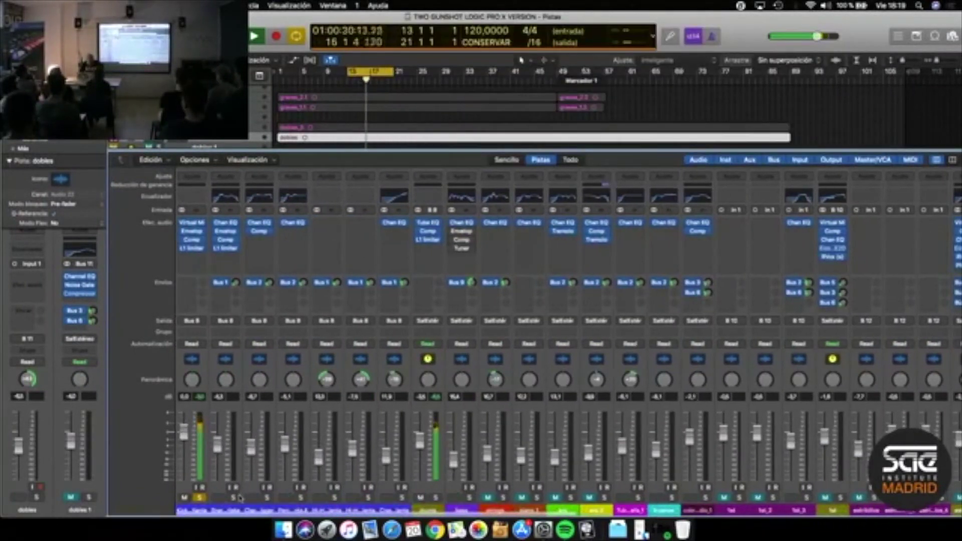
{"action": "left_click", "coordinate": [268, 498]}
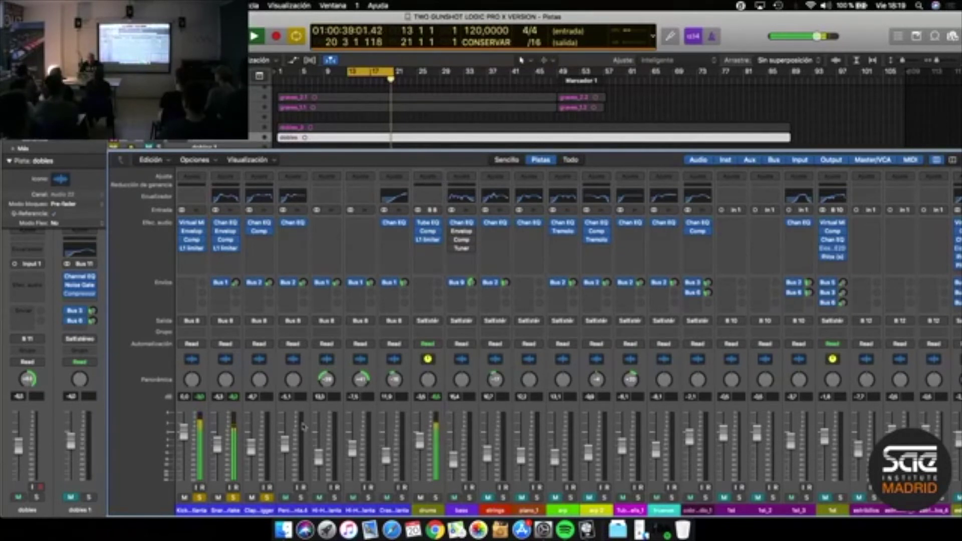
{"action": "left_click", "coordinate": [301, 497]}
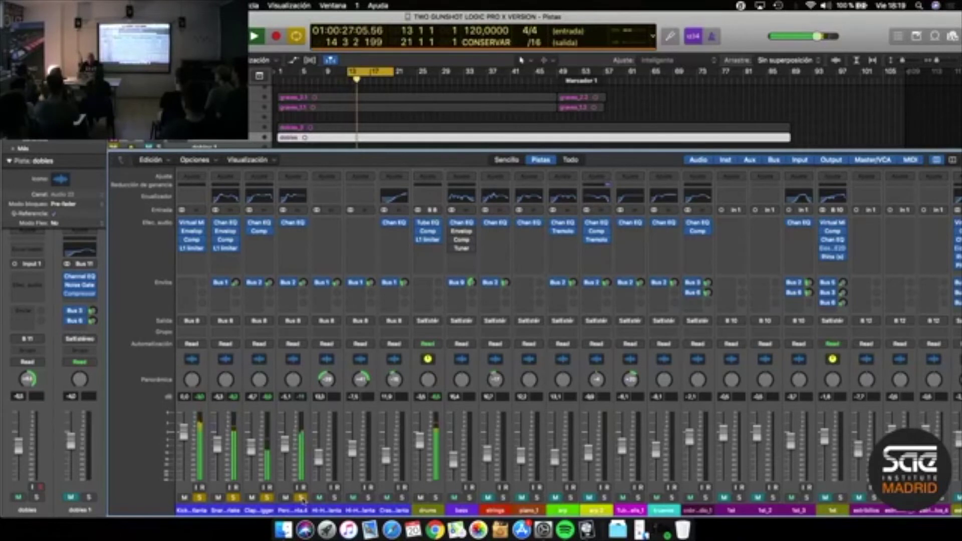
{"action": "key", "text": "space"}
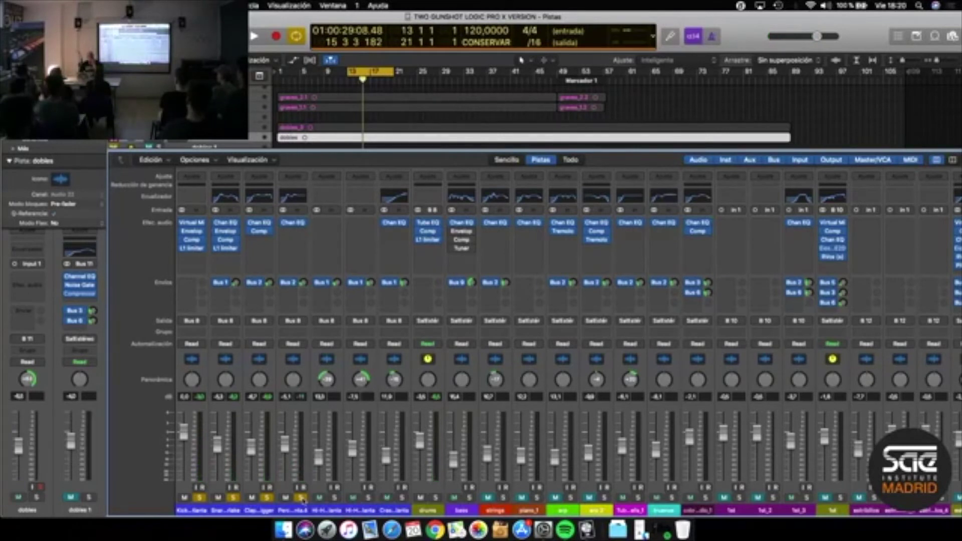
{"action": "key", "text": "space"}
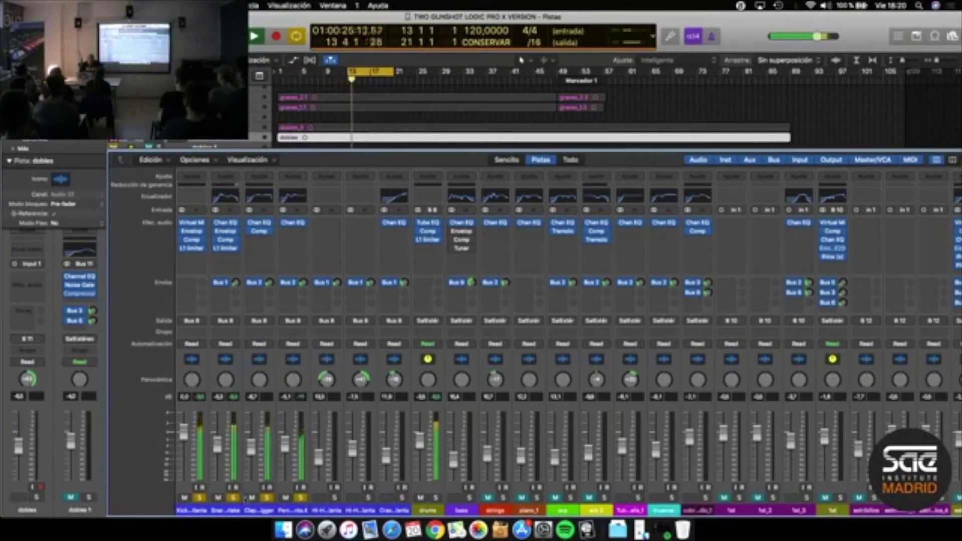
Listen to the clap and percussion with the kick and snare unsoloed, and restore the kick and snare solos
{"action": "left_click", "coordinate": [233, 498]}
{"action": "left_click", "coordinate": [200, 497]}
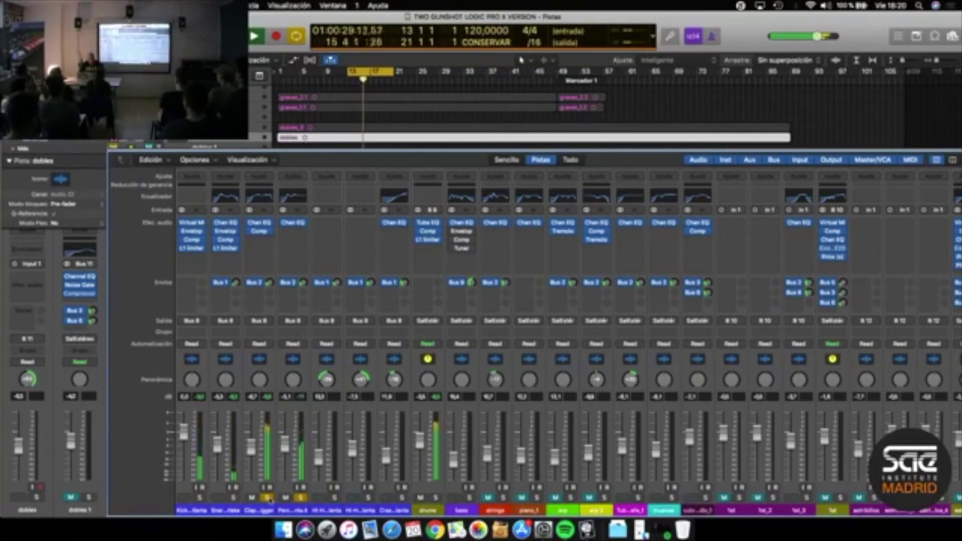
{"action": "key", "text": "space"}
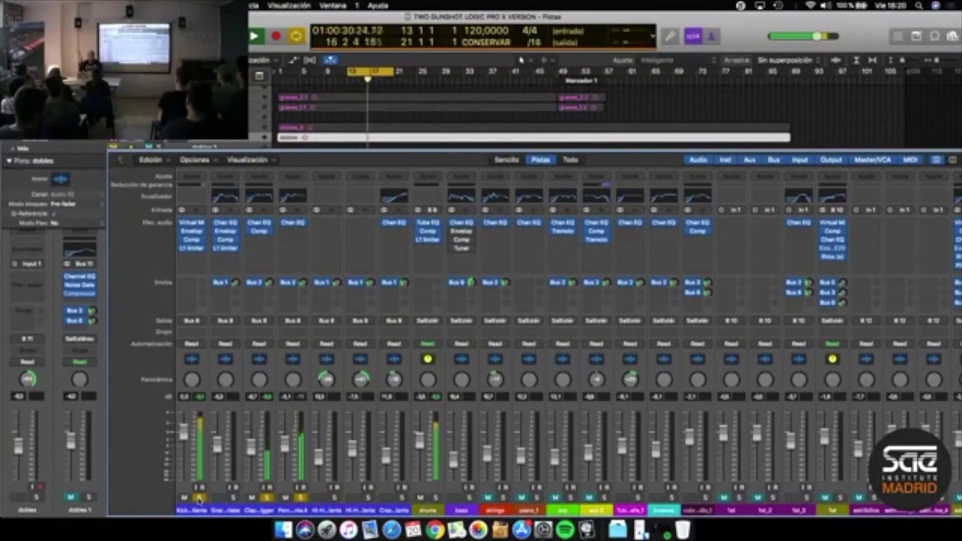
{"action": "left_click", "coordinate": [233, 497]}
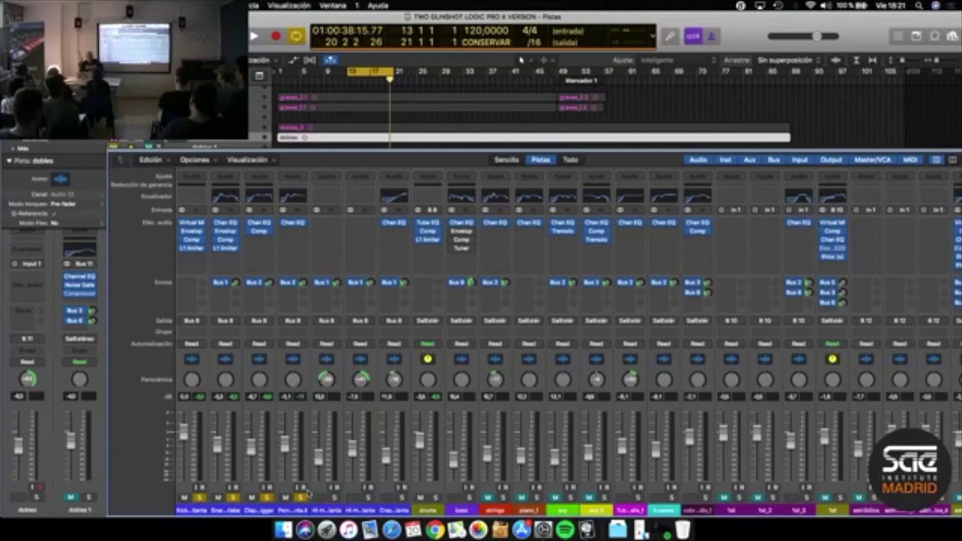
Unsolo the kick, snare, clap and percussion channels together and play only the two soloed hi-hat channels
{"action": "key", "text": "space"}
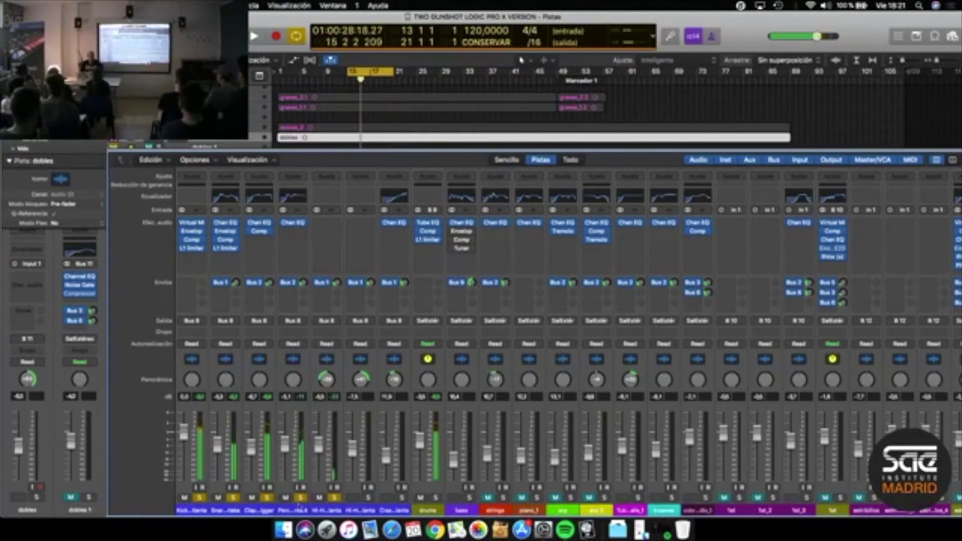
{"action": "left_click_drag", "start_coordinate": [299, 511], "coordinate": [190, 511]}
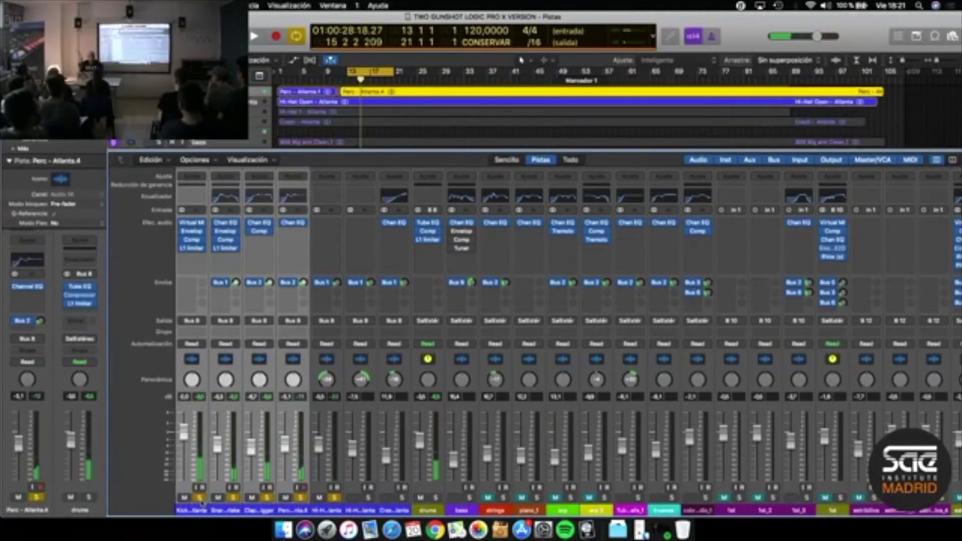
{"action": "left_click", "coordinate": [369, 497]}
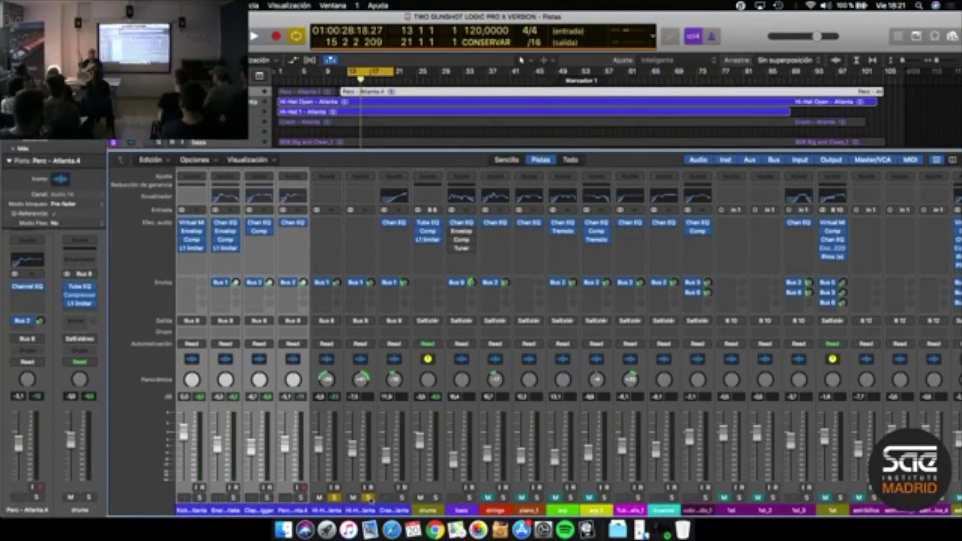
{"action": "key", "text": "space"}
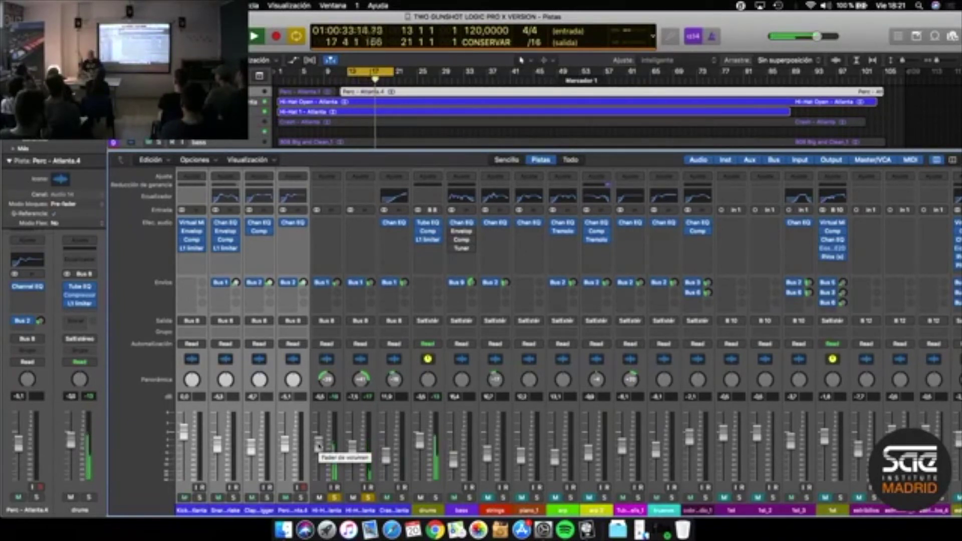
Re-solo the kick, snare, clap and percussion channels, add the crash to the soloed channels, and play the loop
{"action": "left_click", "coordinate": [302, 498]}
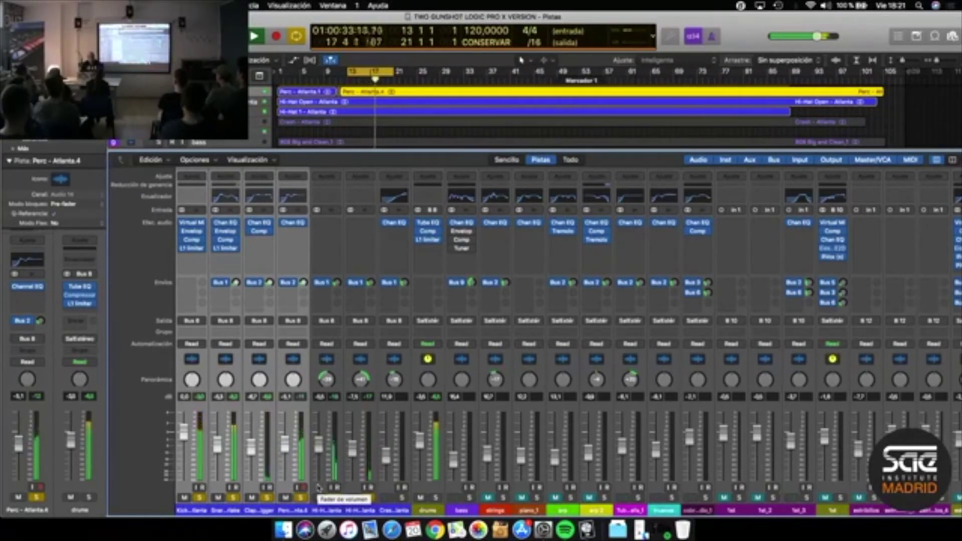
{"action": "key", "text": "space"}
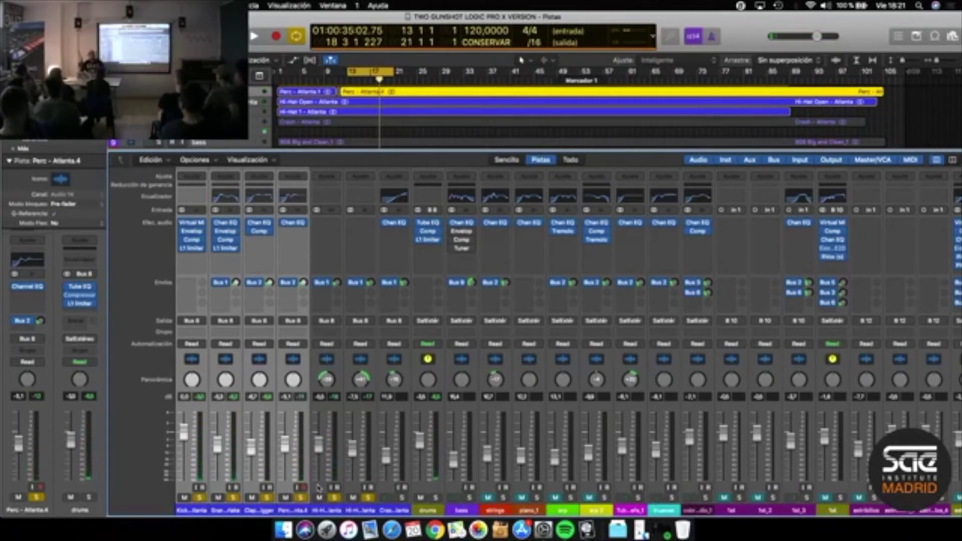
{"action": "left_click", "coordinate": [402, 497]}
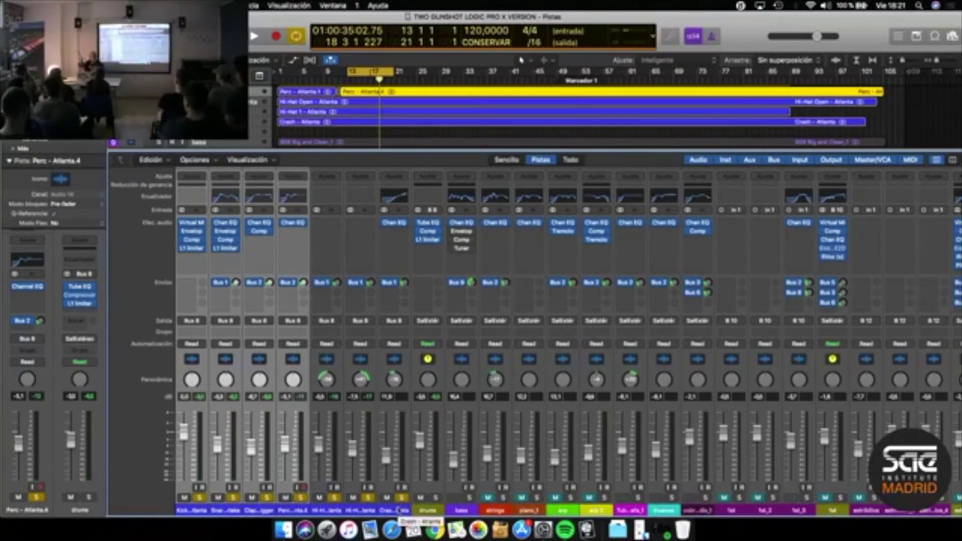
{"action": "key", "text": "space"}
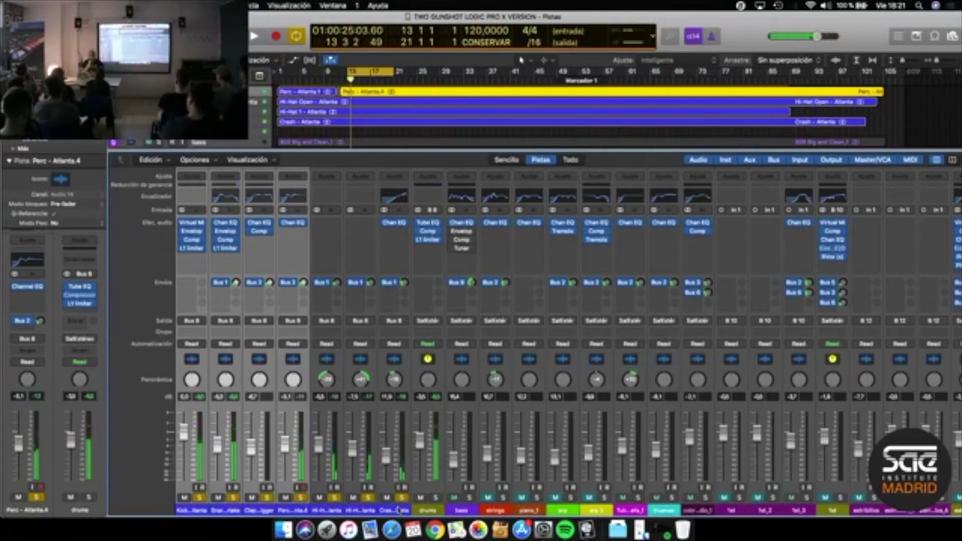
{"action": "key", "text": "space"}
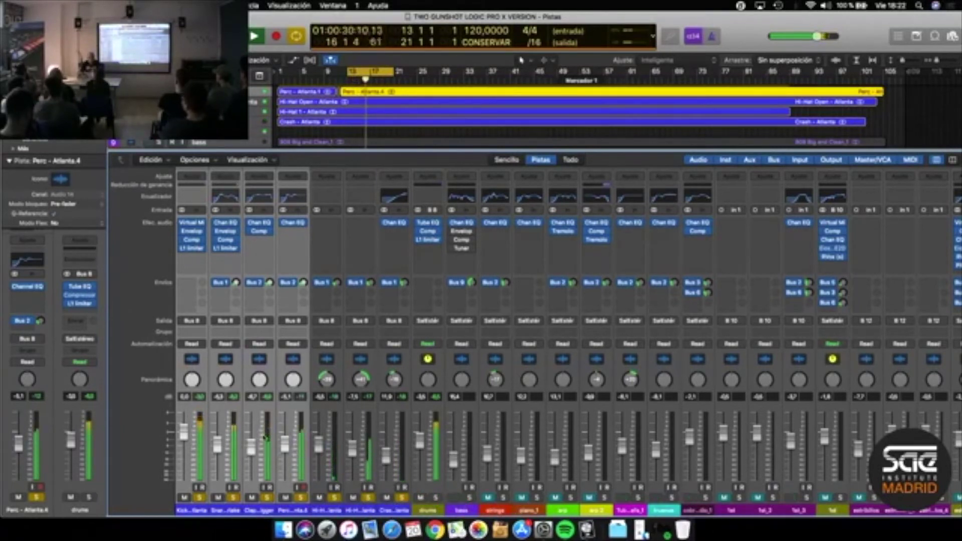
{"action": "key", "text": "space"}
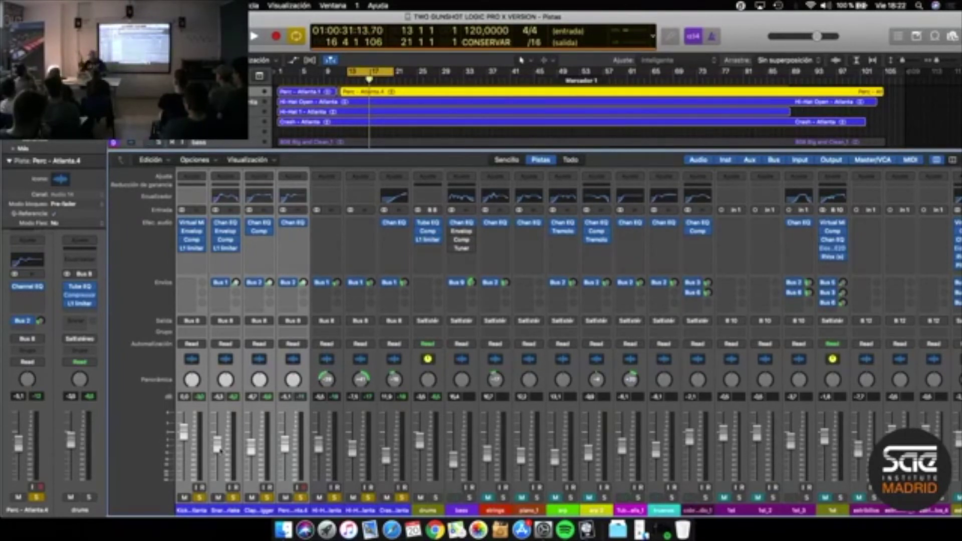
Check the drums bus solo and replay the loop with all the drum channels soloed
{"action": "left_click", "coordinate": [434, 496]}
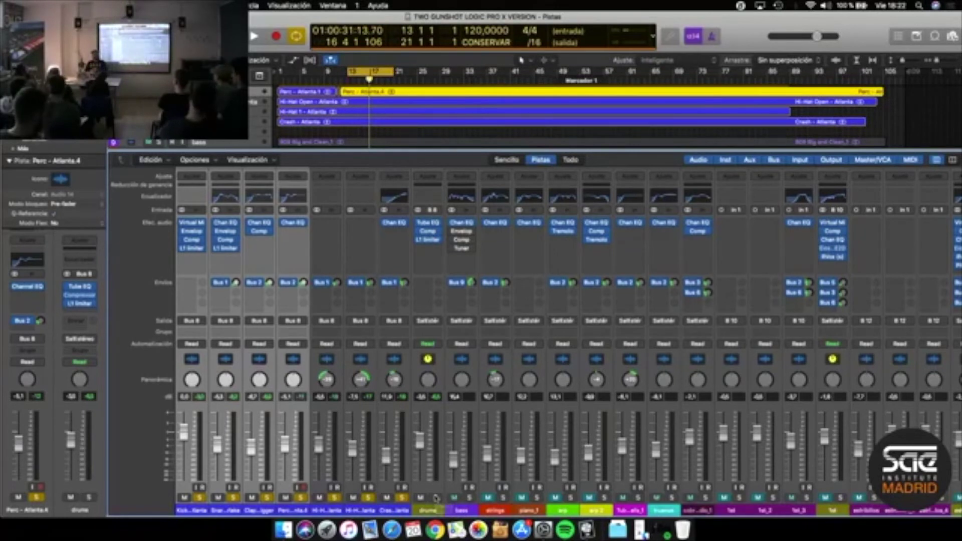
{"action": "left_click", "coordinate": [436, 497]}
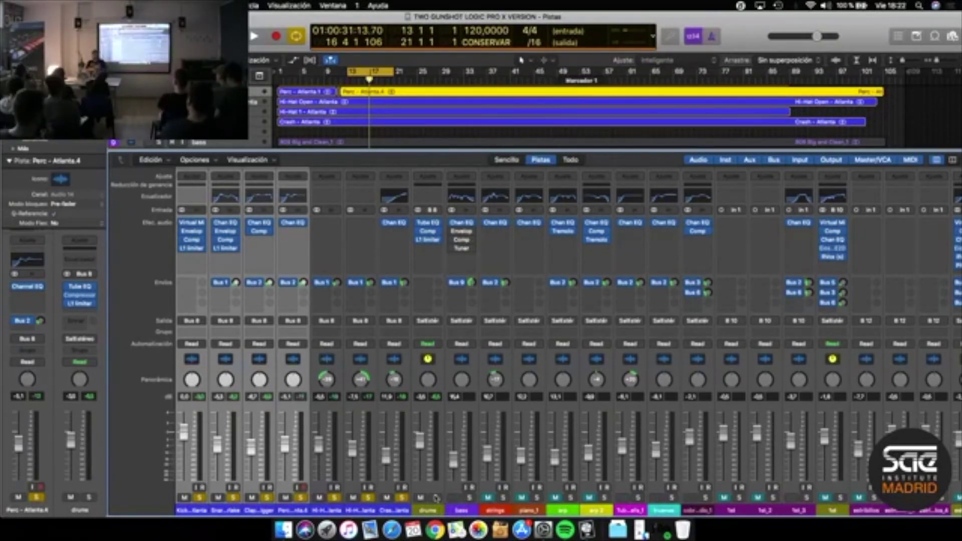
{"action": "key", "text": "m"}
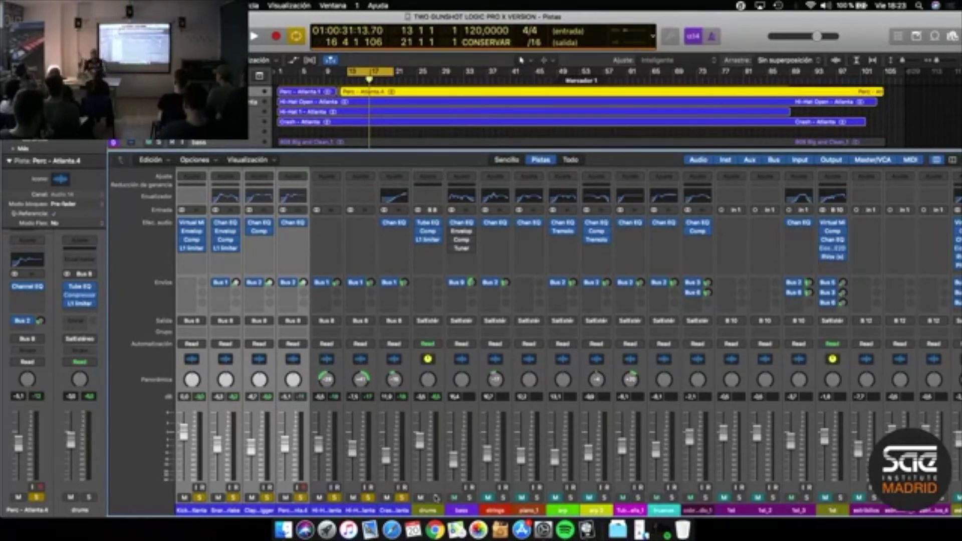
{"action": "key", "text": "space"}
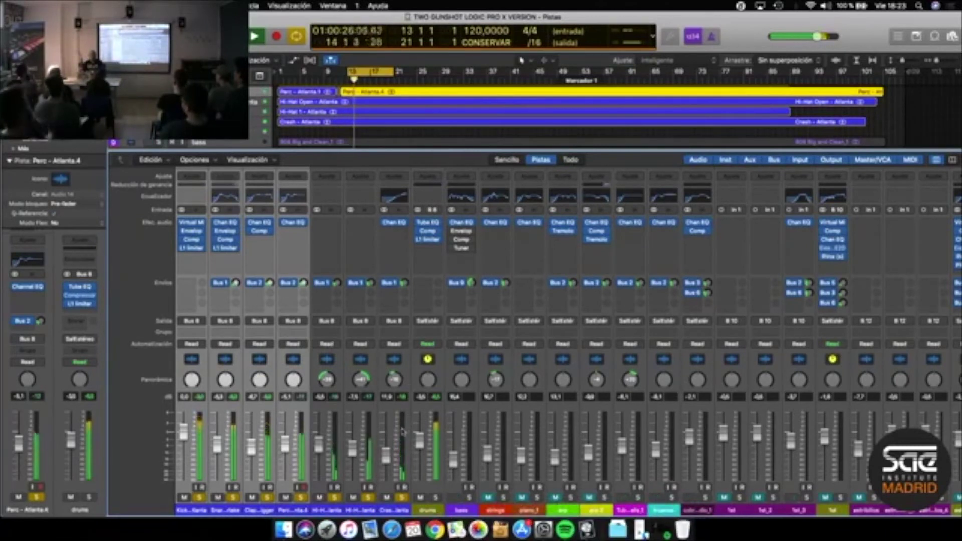
Pause the loop and replay it once more with all the individual drum channels soloed
{"action": "key", "text": "space"}
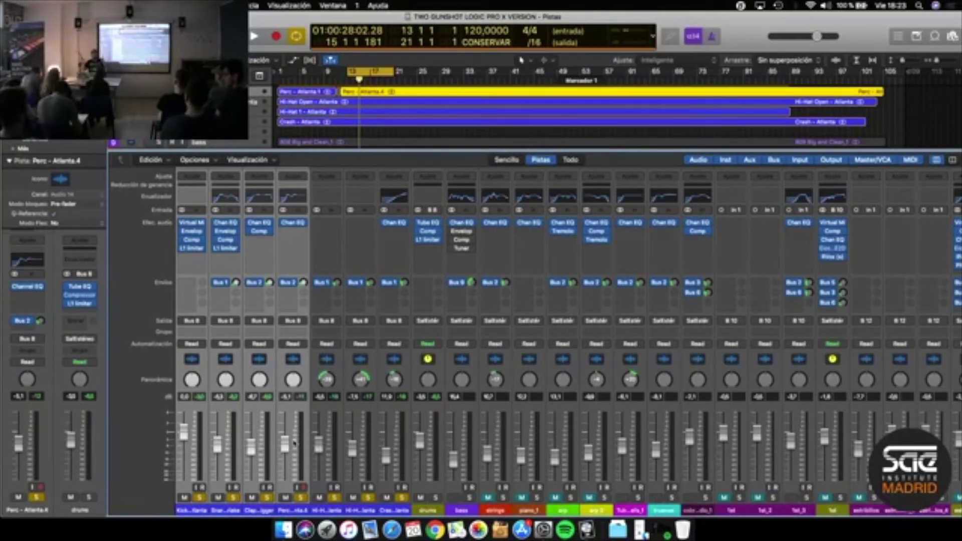
{"action": "key", "text": "space"}
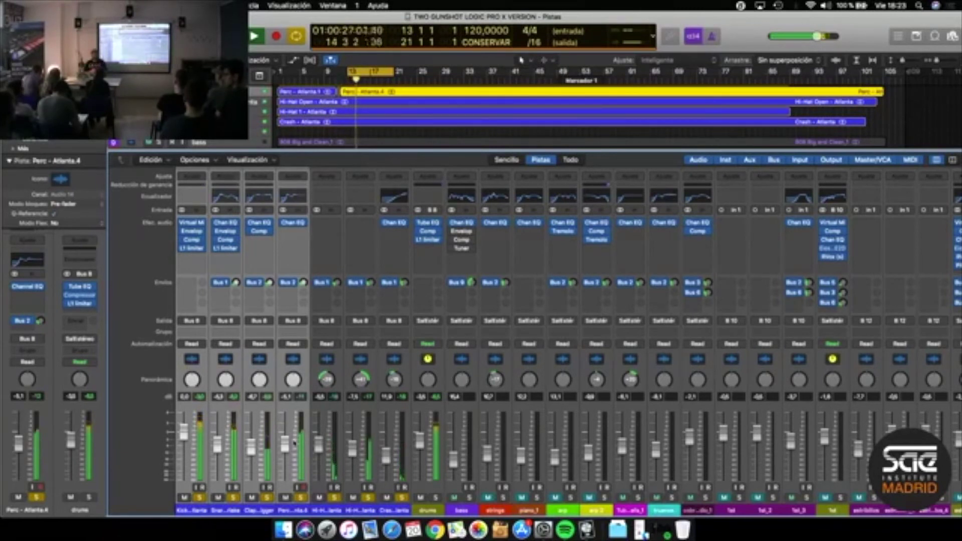
{"action": "key", "text": "space"}
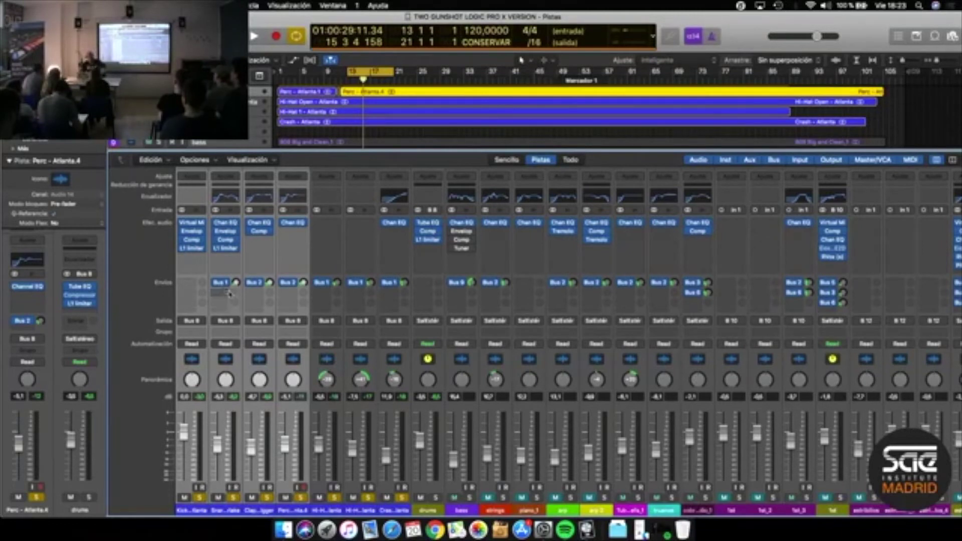
Inspect the ChromaVerb settings on the short rev aux, including predelay and attack, while the loop plays, and close the plug-in
{"action": "scroll", "coordinate": [343, 341], "scroll_direction": "right", "scroll_amount": 10}
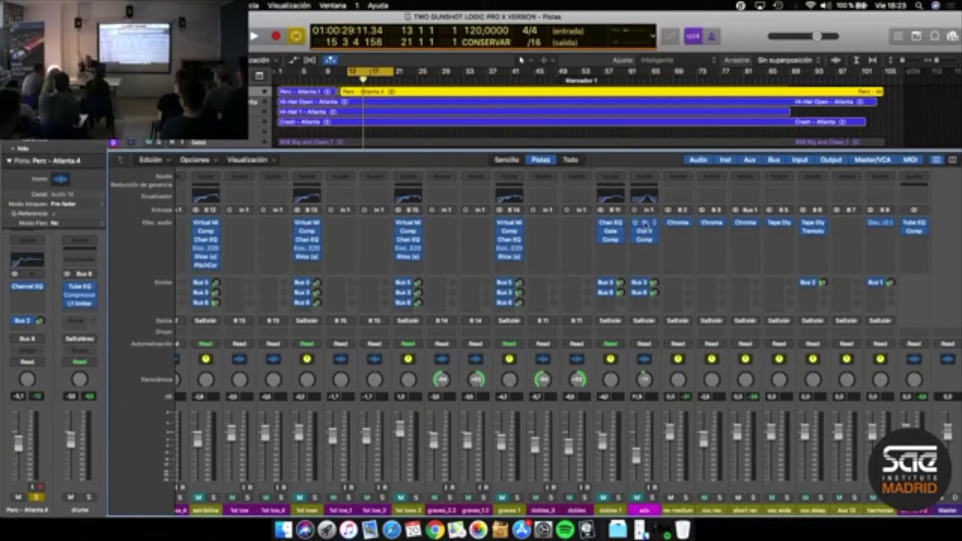
{"action": "left_click", "coordinate": [745, 223]}
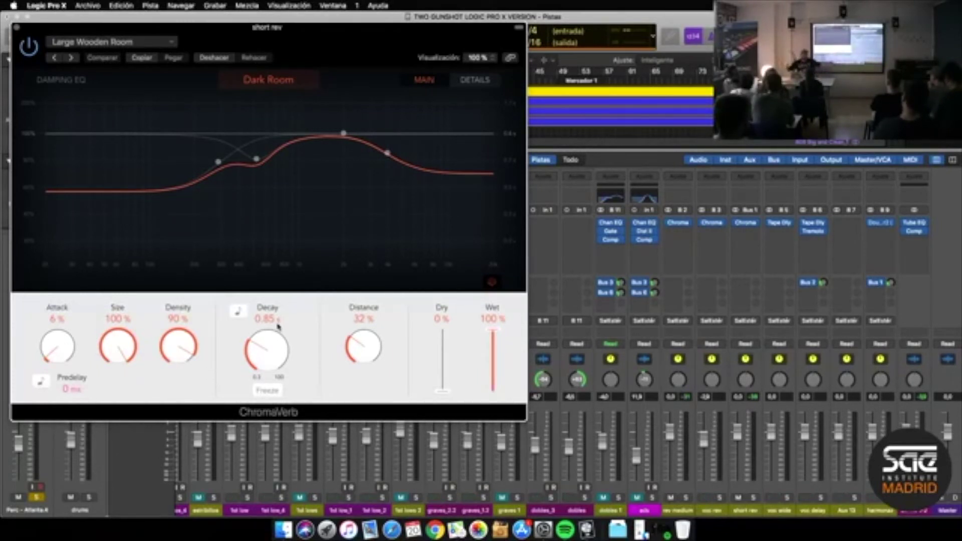
{"action": "double_click", "coordinate": [67, 383]}
{"action": "left_click", "coordinate": [56, 354]}
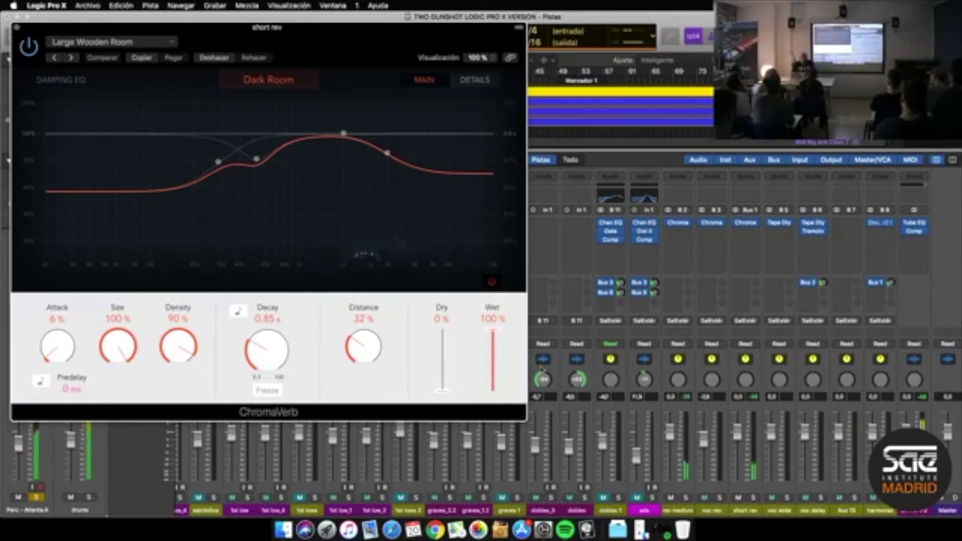
{"action": "scroll", "coordinate": [741, 351], "scroll_direction": "left", "scroll_amount": 10}
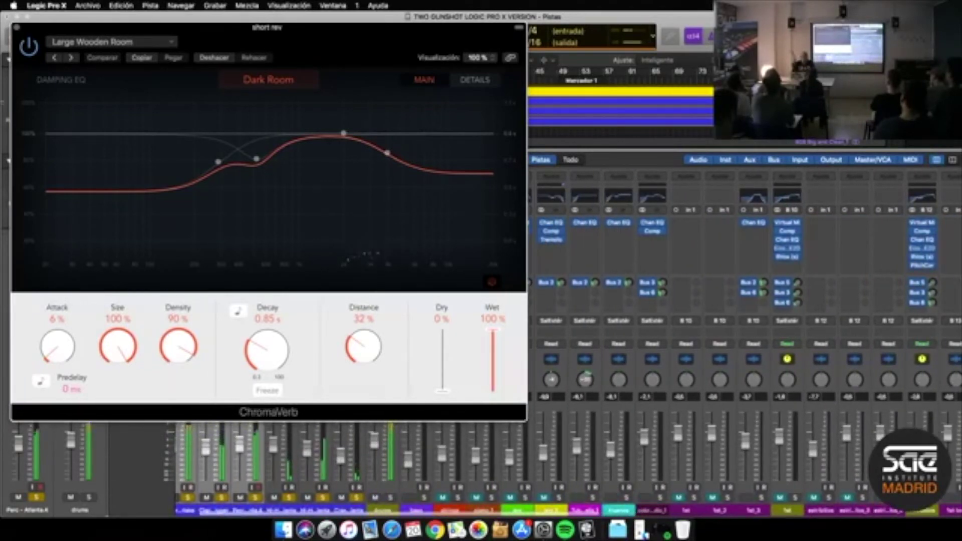
{"action": "left_click", "coordinate": [17, 27]}
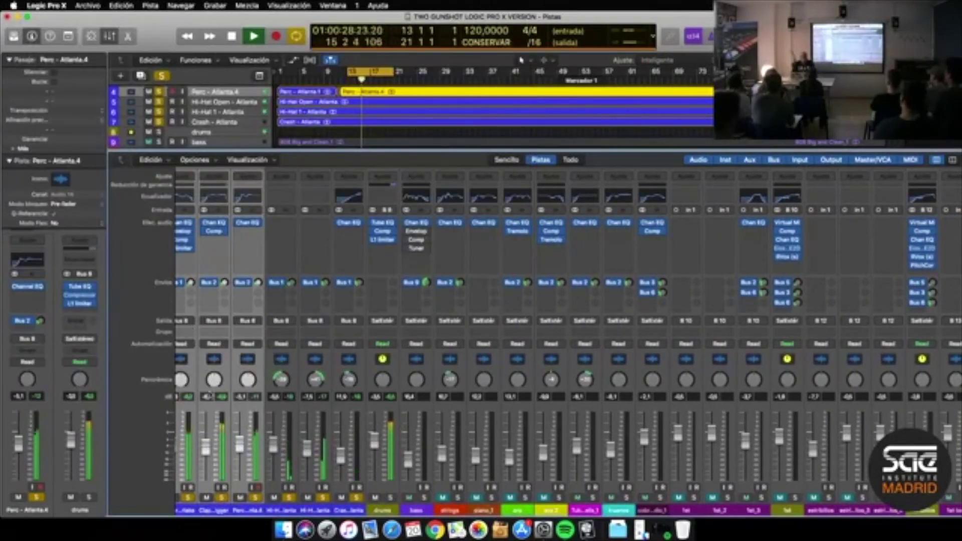
Unsolo all the individual drum channels and solo only the drums bus
{"action": "left_click", "coordinate": [254, 497]}
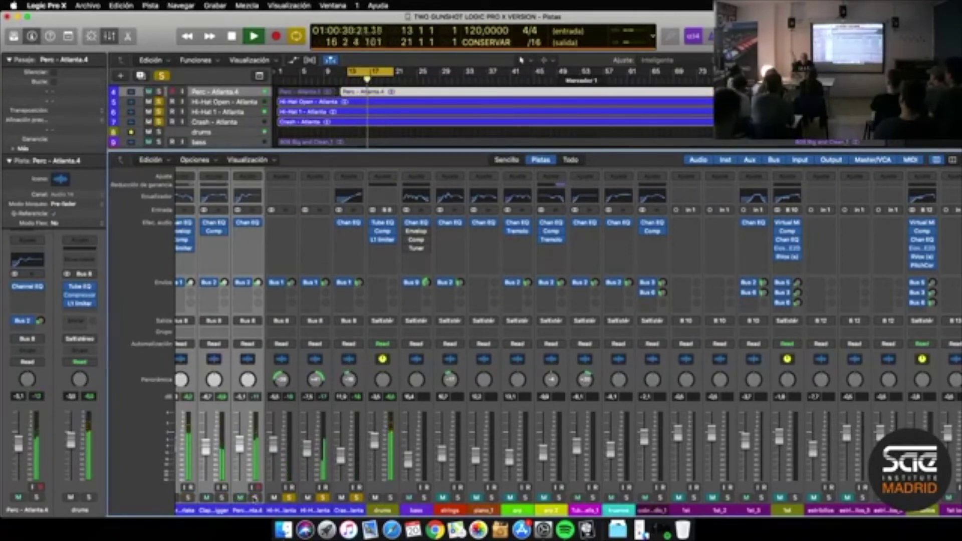
{"action": "left_click", "coordinate": [290, 497]}
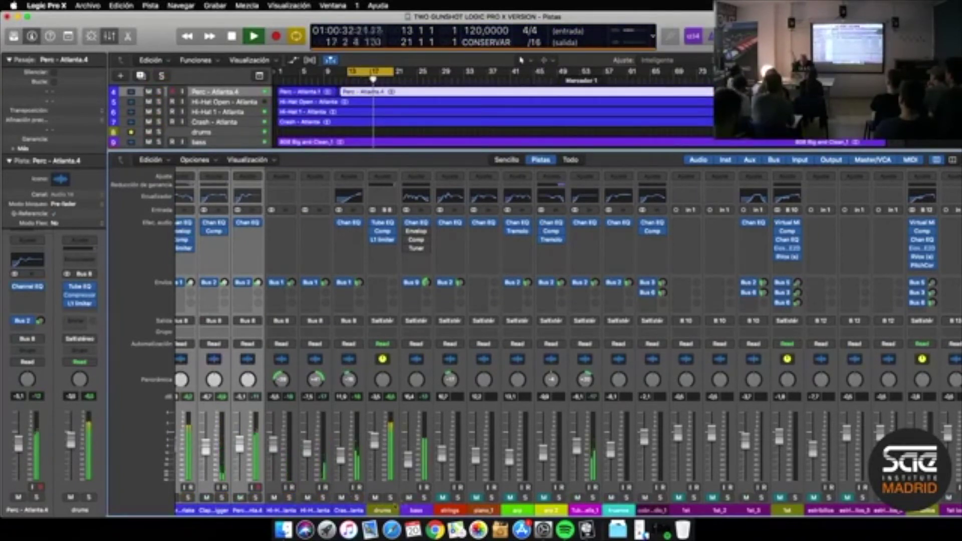
{"action": "left_click", "coordinate": [391, 497]}
Mute the short rev aux and listen to the soloed drums bus in the loop without it
{"action": "scroll", "coordinate": [531, 450], "scroll_direction": "right", "scroll_amount": 10}
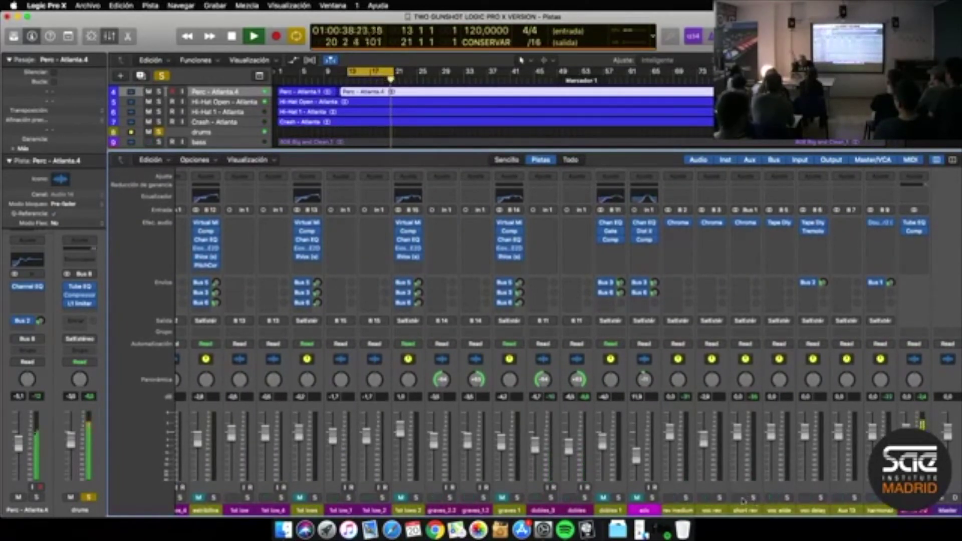
{"action": "left_click", "coordinate": [738, 498], "text": "alt"}
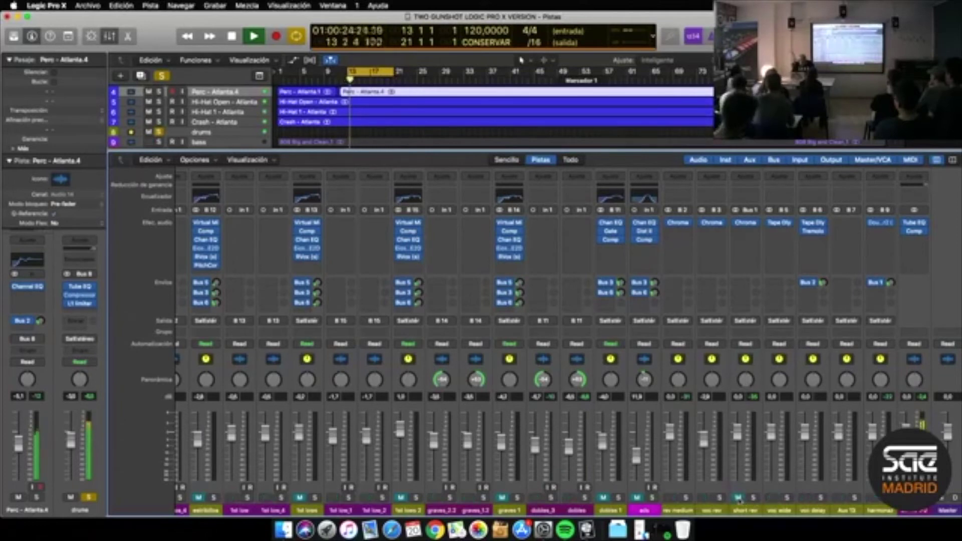
{"action": "scroll", "coordinate": [738, 498], "scroll_direction": "left", "scroll_amount": 10}
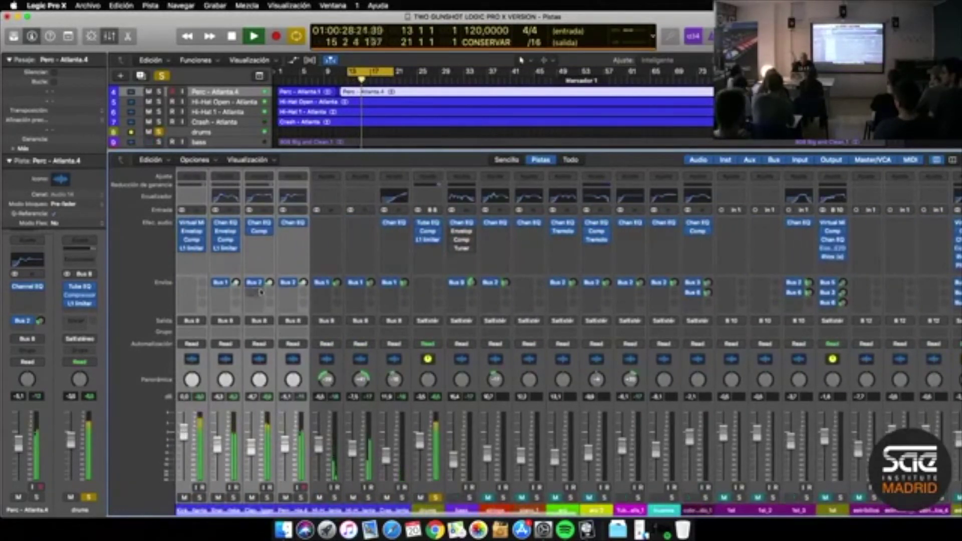
{"action": "key", "text": "space"}
{"action": "scroll", "coordinate": [255, 301], "scroll_direction": "right", "scroll_amount": 10}
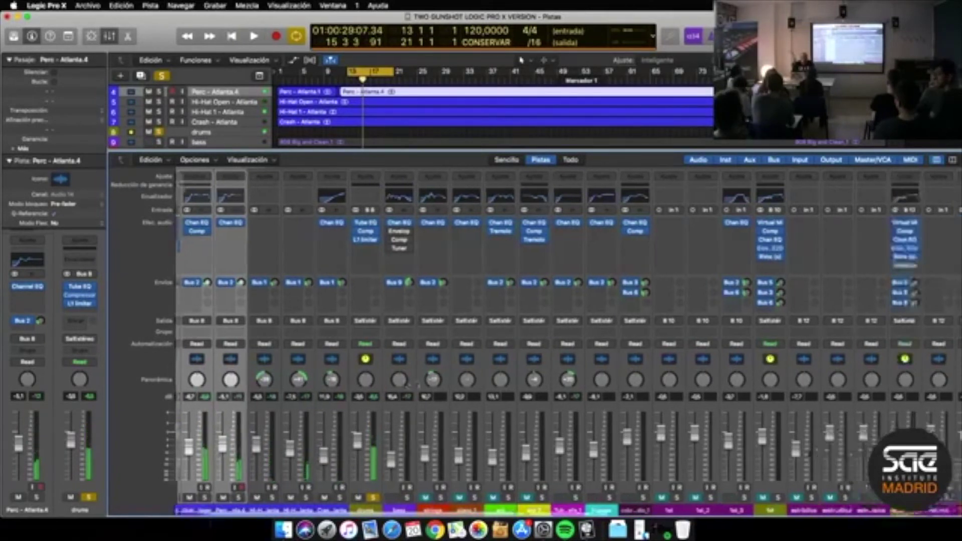
{"action": "scroll", "coordinate": [467, 385], "scroll_direction": "left", "scroll_amount": 2}
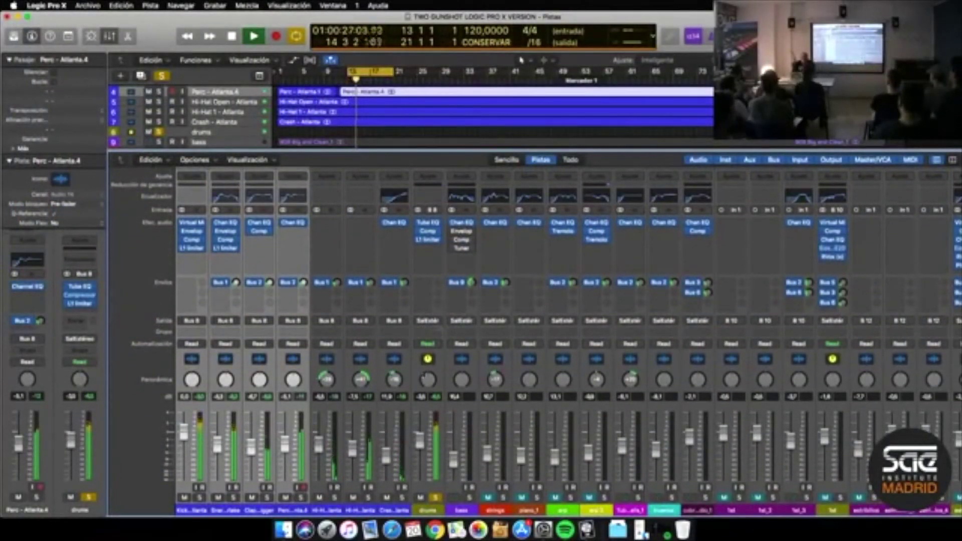
{"action": "key", "text": "space"}
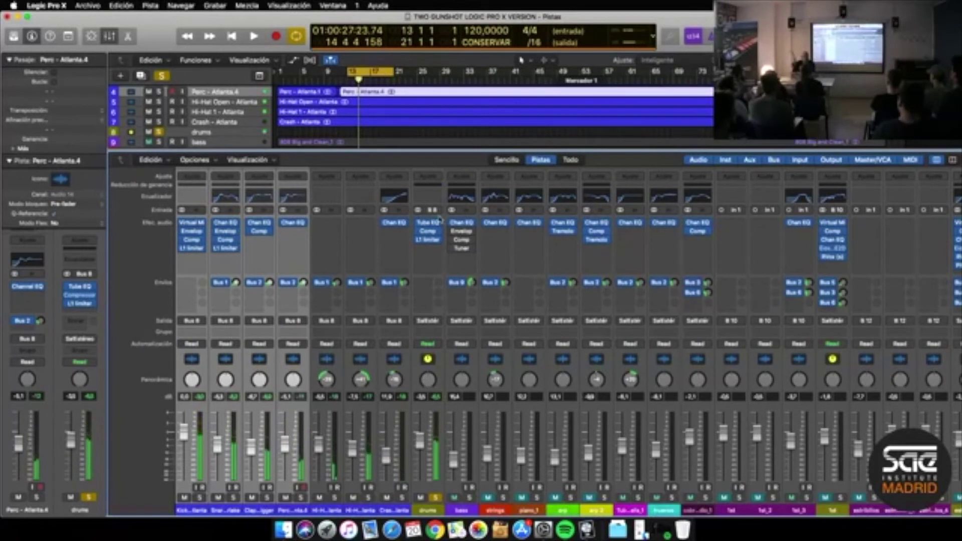
Examine the low boost, low attenuation and frequency settings of the Vintage Tube EQ on the drums bus, and close it
{"action": "left_click", "coordinate": [430, 223]}
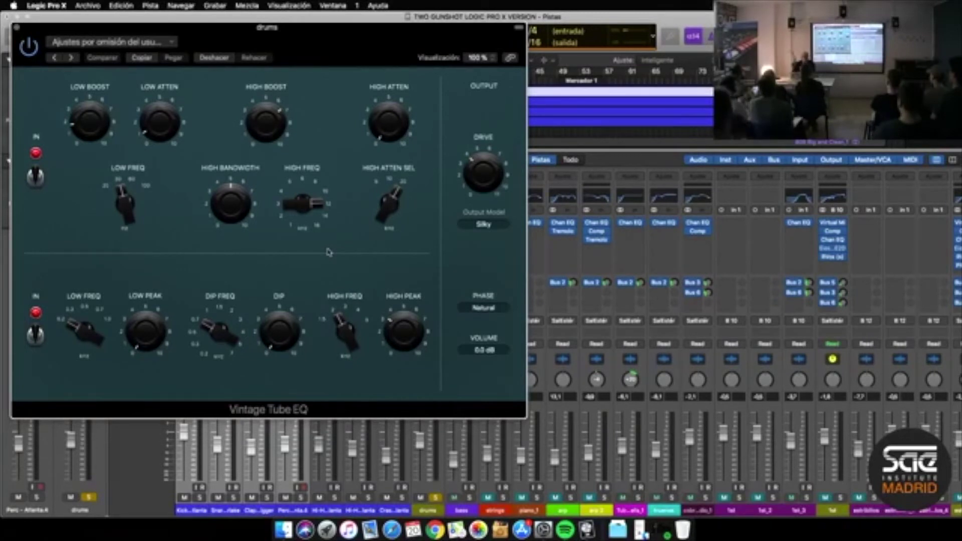
{"action": "mouse_move", "coordinate": [101, 133]}
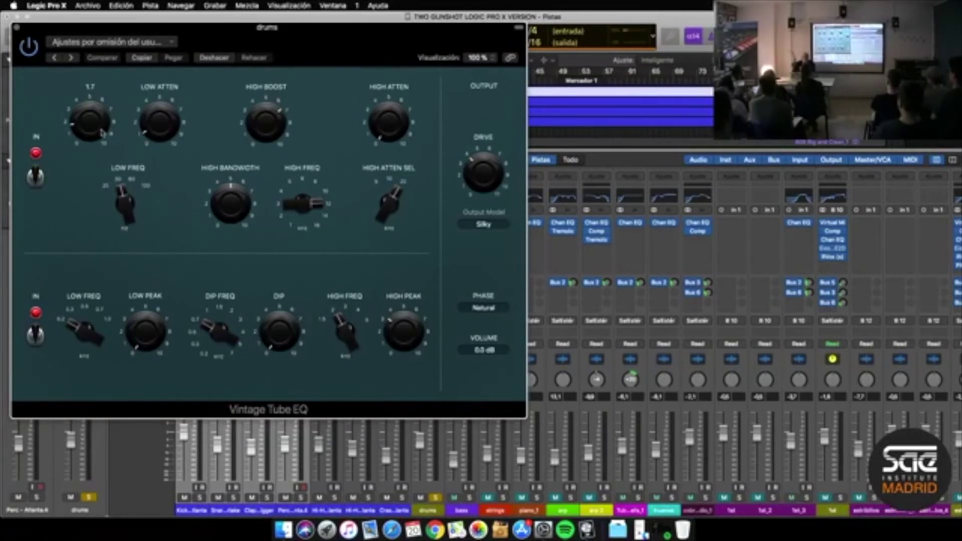
{"action": "mouse_move", "coordinate": [155, 135]}
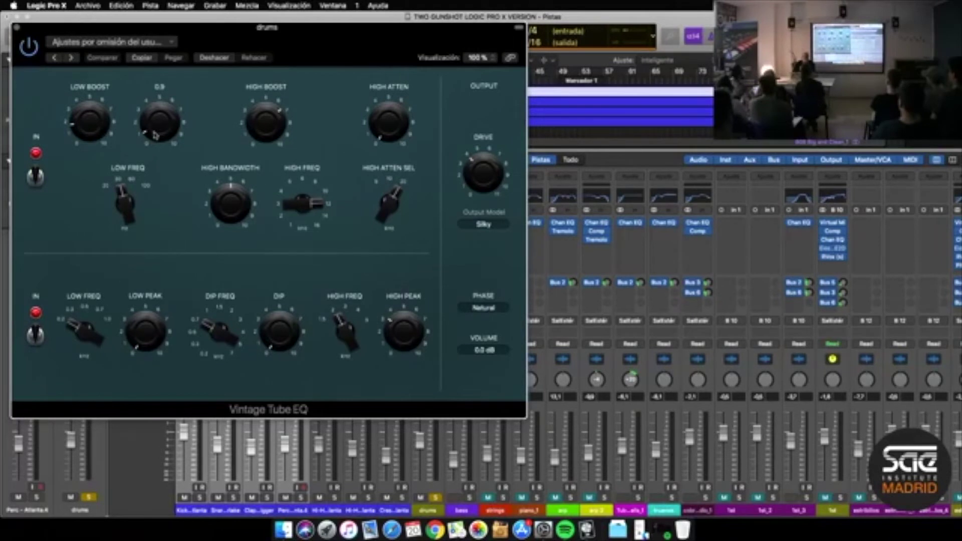
{"action": "mouse_move", "coordinate": [134, 182]}
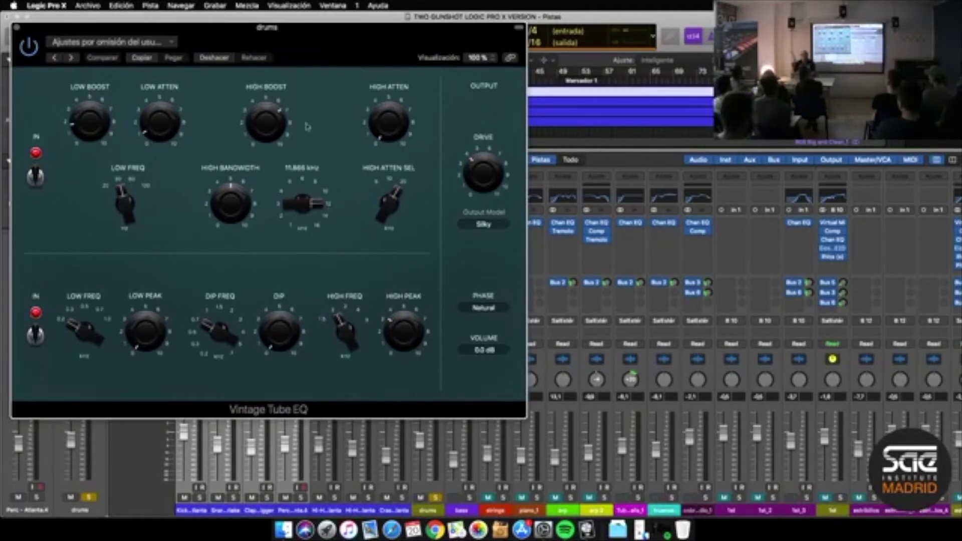
{"action": "key", "text": "super+w"}
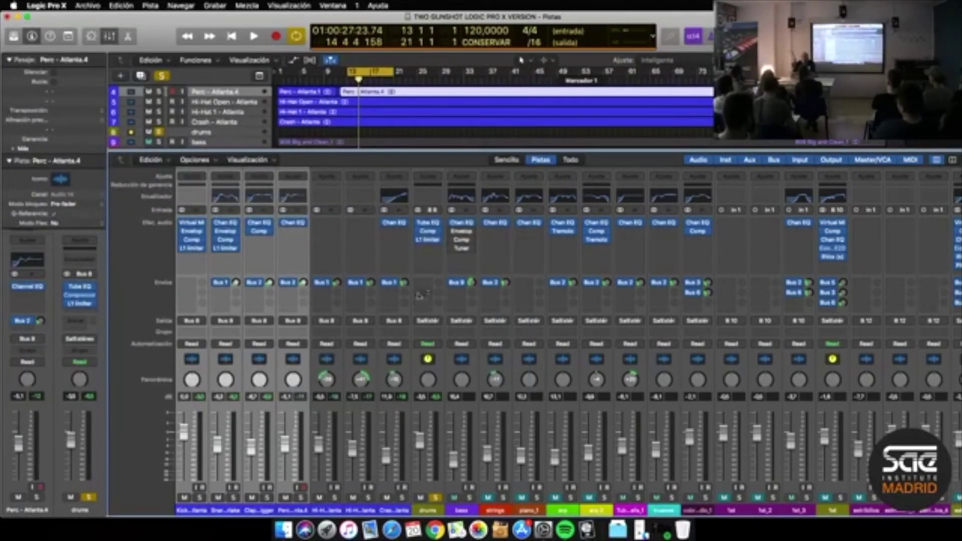
Reopen the drums bus Vintage Tube EQ to check its Drive setting, and close the plug-in
{"action": "left_click", "coordinate": [429, 224]}
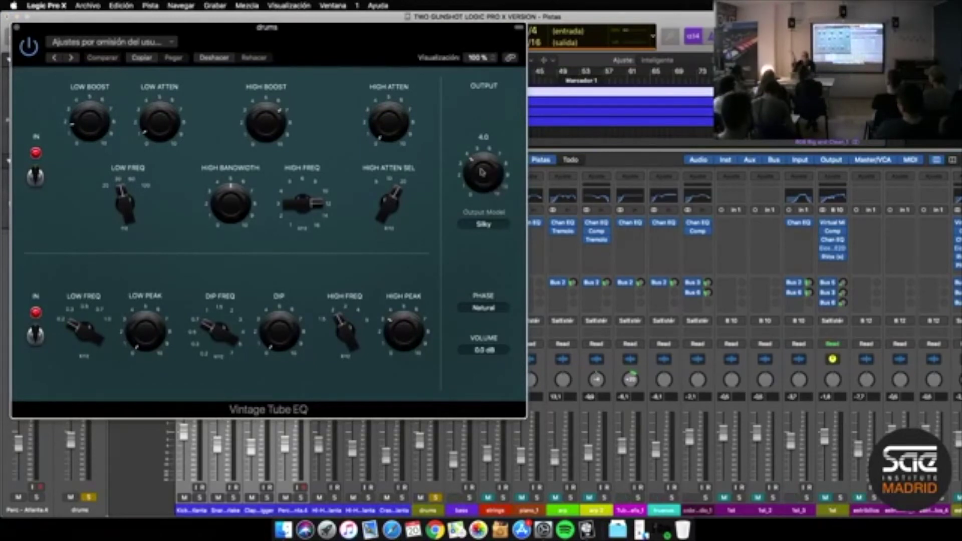
{"action": "mouse_move", "coordinate": [1, 1]}
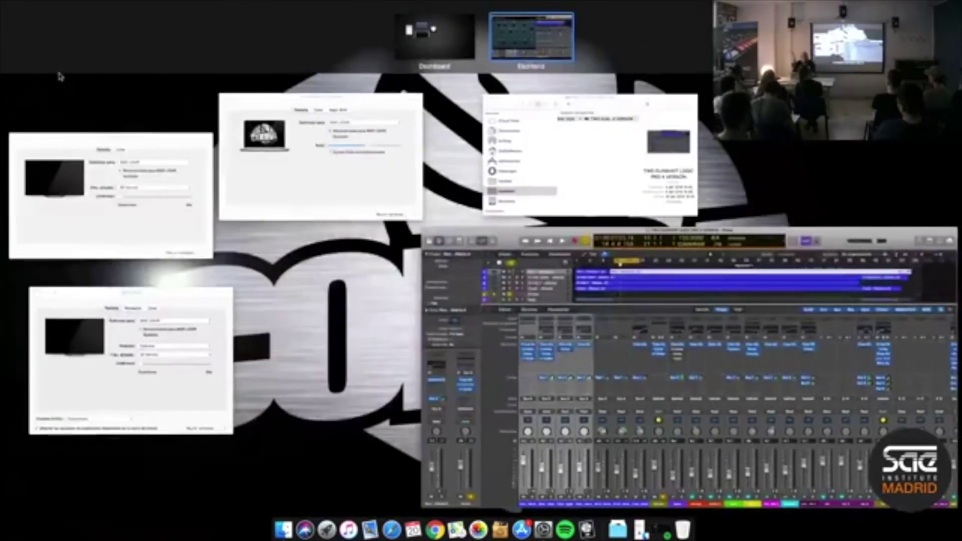
{"action": "left_click", "coordinate": [459, 229]}
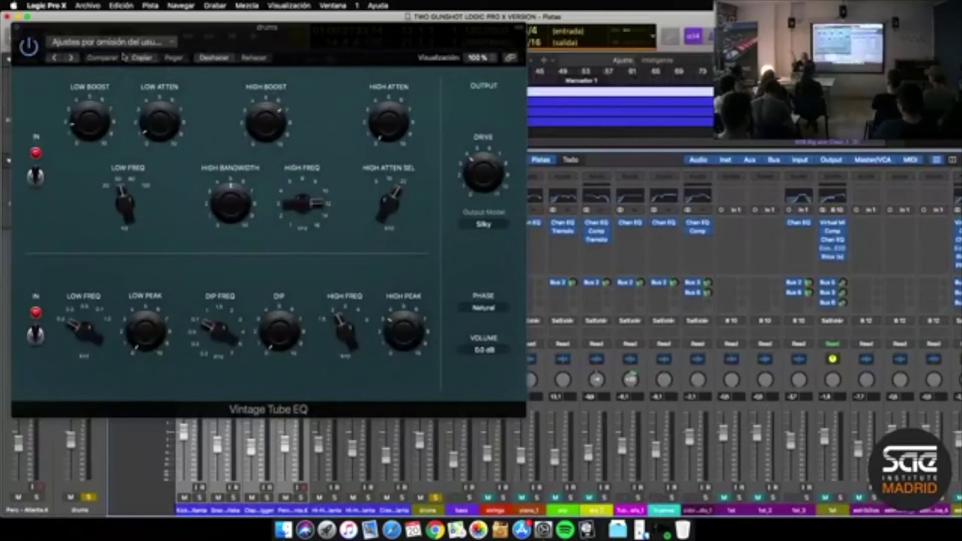
{"action": "left_click", "coordinate": [16, 28]}
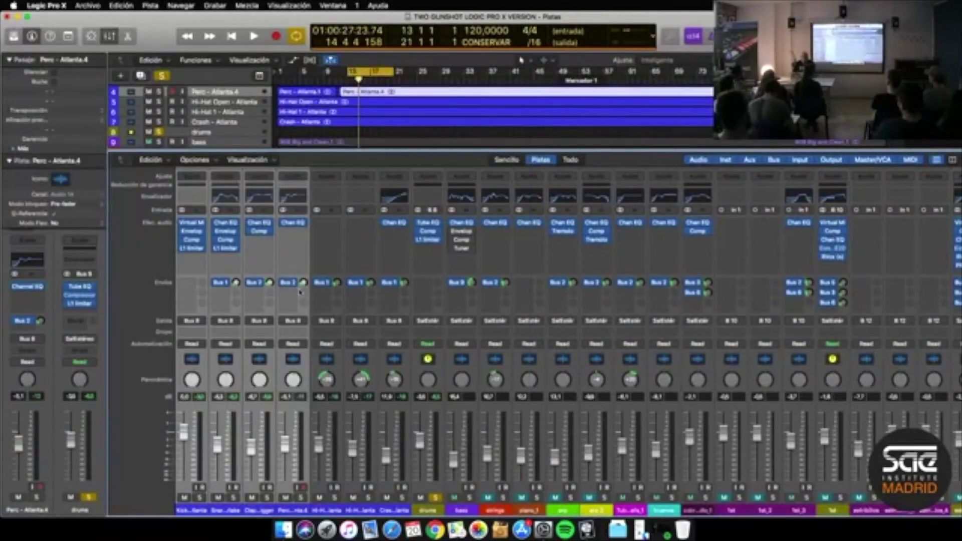
Open the drums bus Compressor, play the loop, and lower the compressor's input gain and the kick channel's fader
{"action": "left_click", "coordinate": [428, 486]}
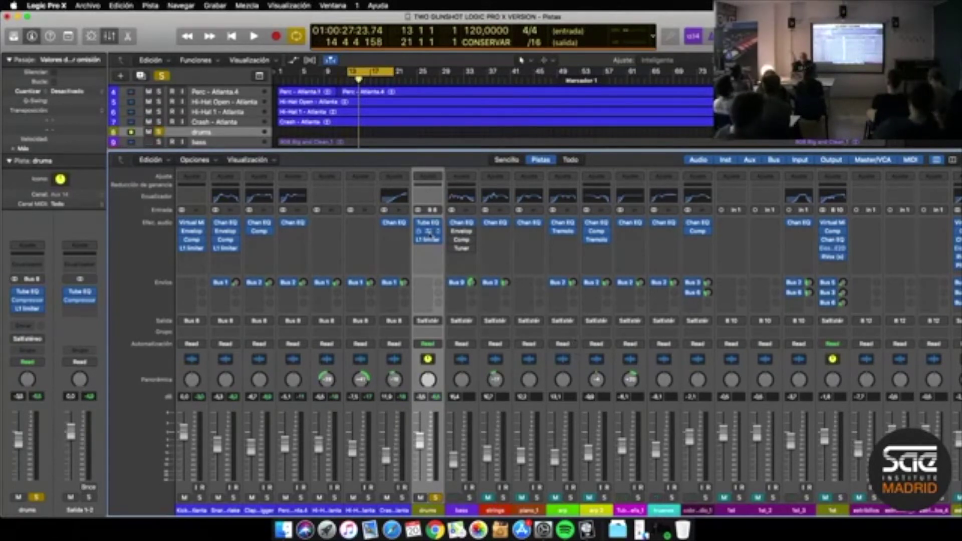
{"action": "left_click", "coordinate": [429, 233]}
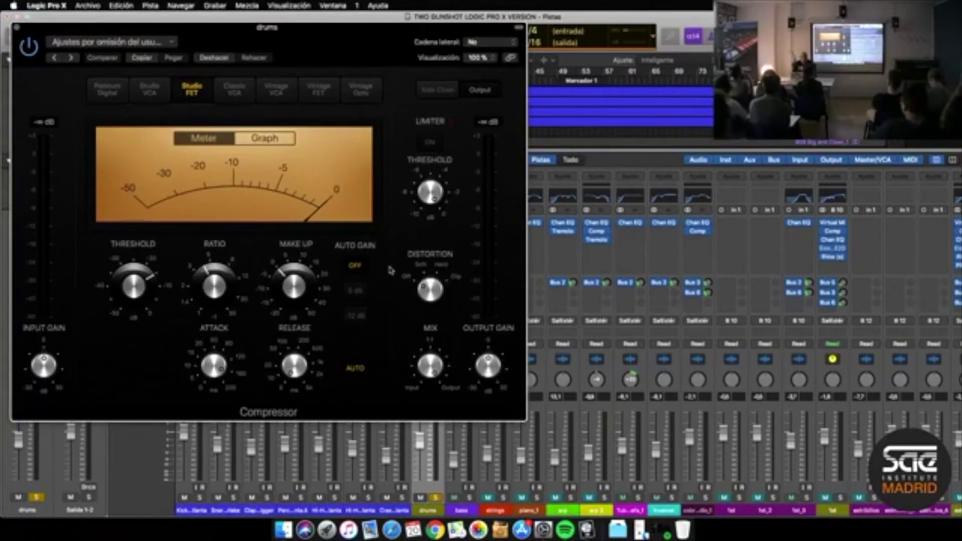
{"action": "key", "text": "space"}
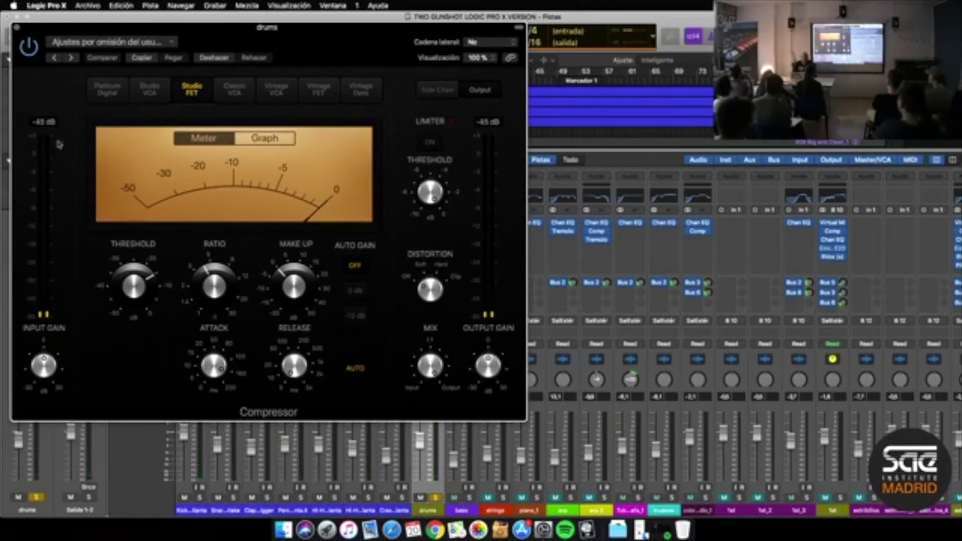
{"action": "mouse_move", "coordinate": [44, 364]}
{"action": "left_mouse_down"}
{"action": "mouse_move", "coordinate": [43, 381]}
{"action": "mouse_move", "coordinate": [43, 371]}
{"action": "left_mouse_up"}
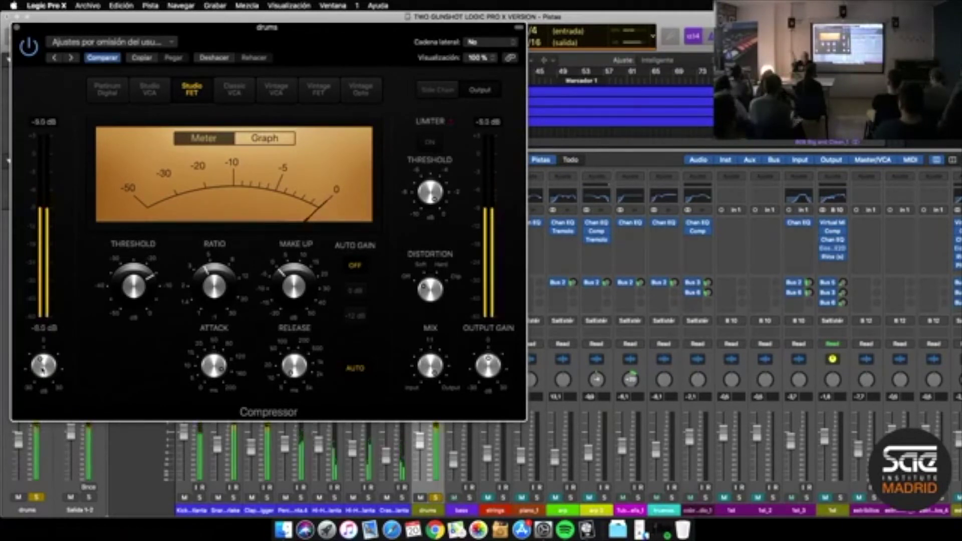
{"action": "left_click", "coordinate": [183, 439]}
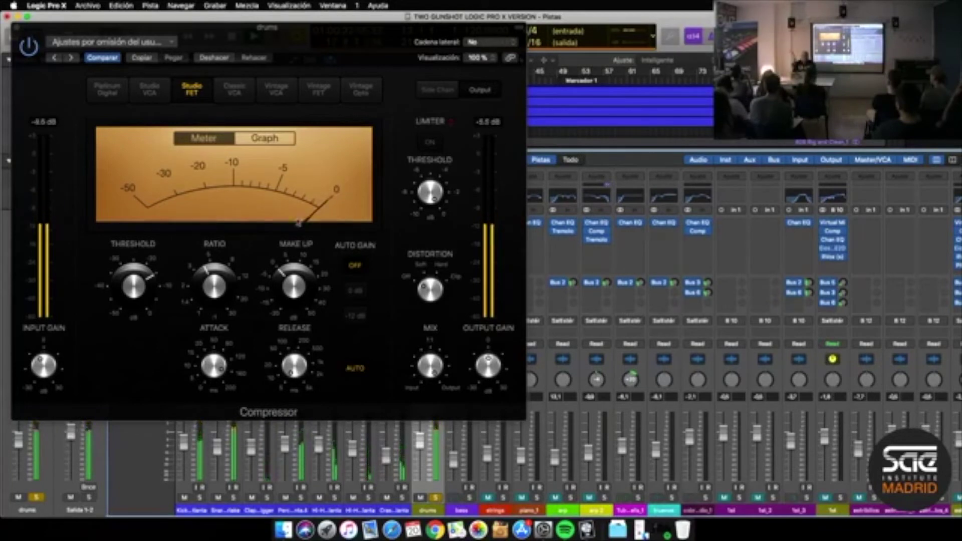
Try the drums bus compressor threshold at -23.0 dB and at its minimum while listening to the loop
{"action": "left_click", "coordinate": [145, 293]}
{"action": "left_click_drag", "start_coordinate": [145, 293], "coordinate": [145, 304]}
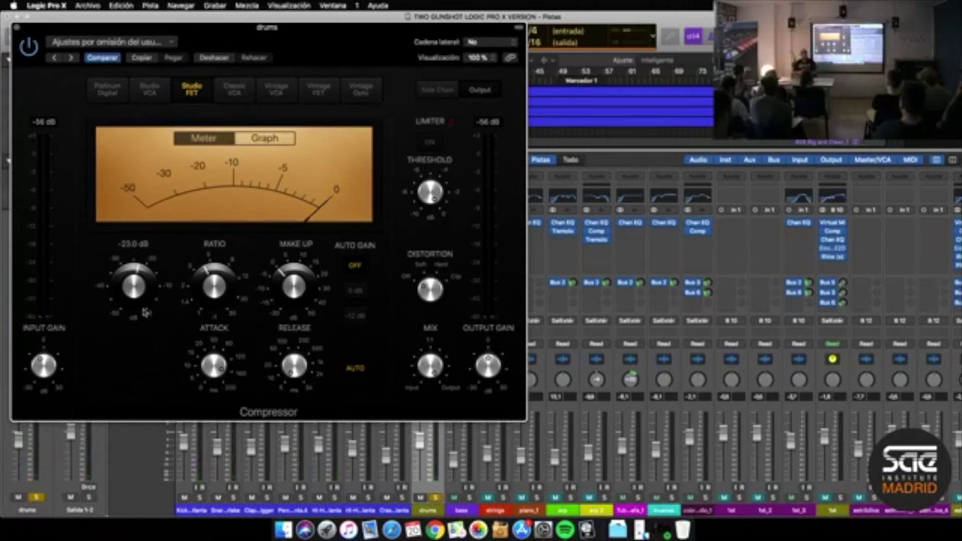
{"action": "key", "text": "space"}
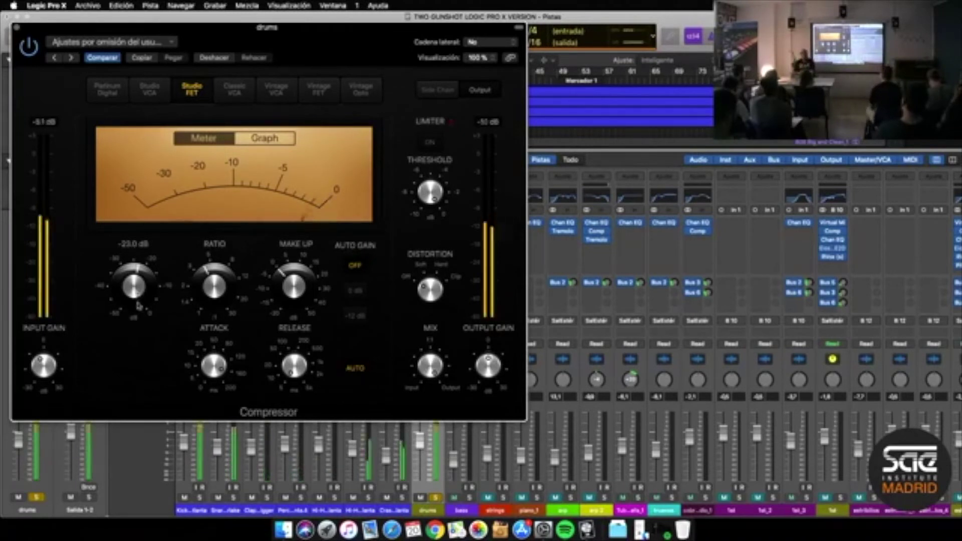
{"action": "left_click_drag", "start_coordinate": [133, 291], "coordinate": [111, 362]}
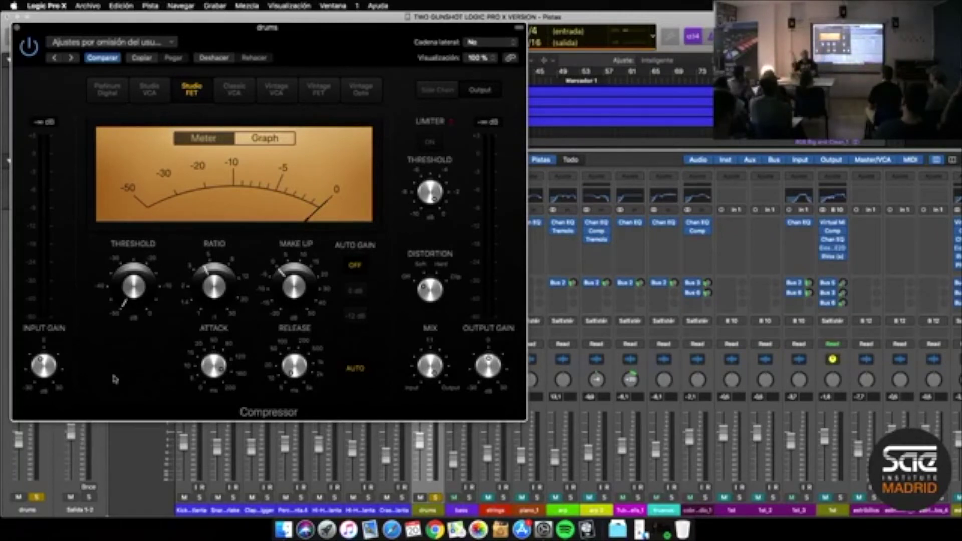
Set the drums bus compressor's threshold to -19.0 dB and its make-up gain to 3.5 dB while the loop plays
{"action": "left_click", "coordinate": [124, 302]}
{"action": "key", "text": "space"}
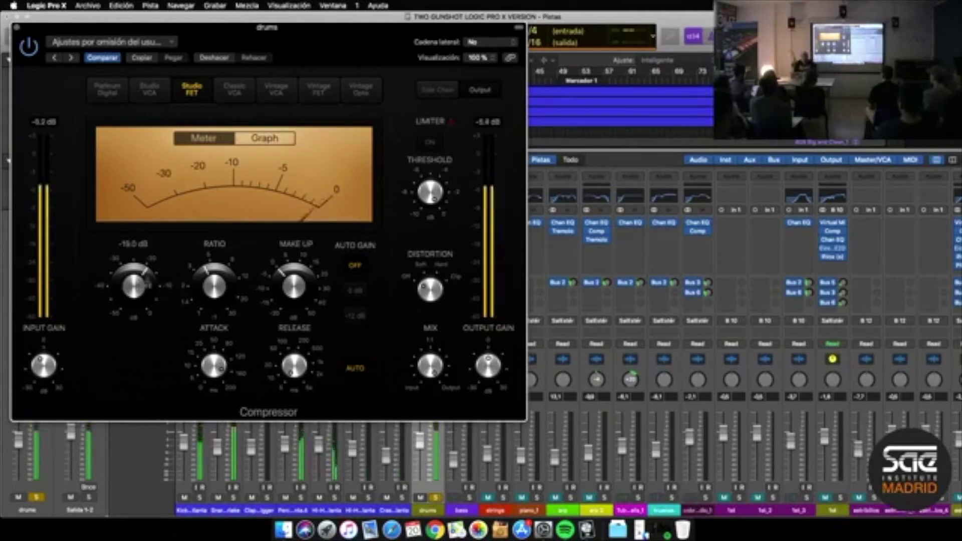
{"action": "left_click_drag", "start_coordinate": [293, 285], "coordinate": [294, 278]}
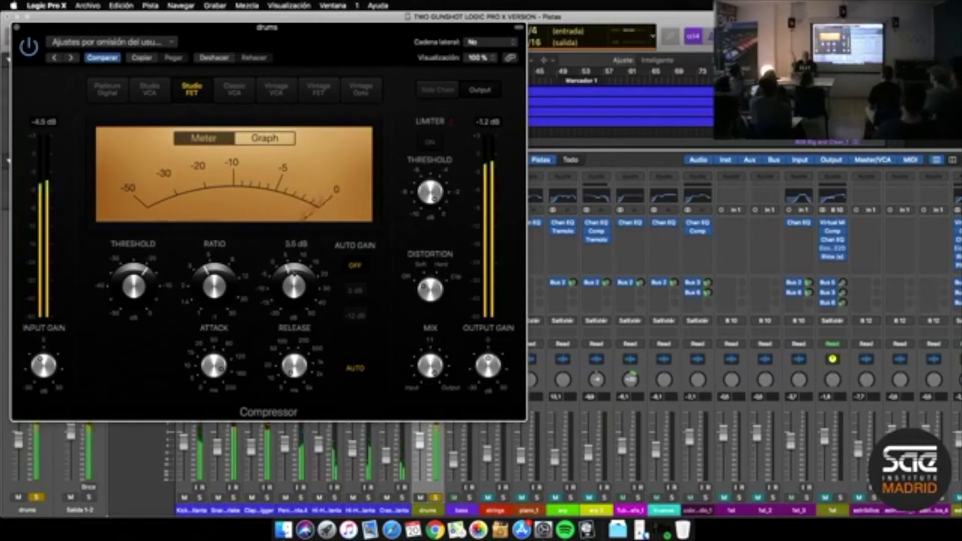
Set the drums bus compressor's Distortion to Soft, listen to the loop, and close the plug-in
{"action": "left_click", "coordinate": [425, 271]}
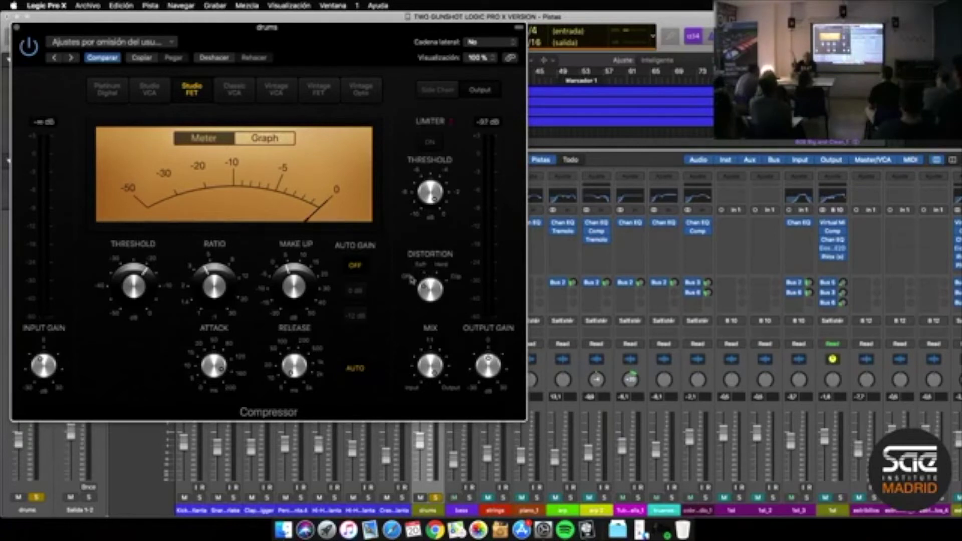
{"action": "left_click", "coordinate": [424, 267]}
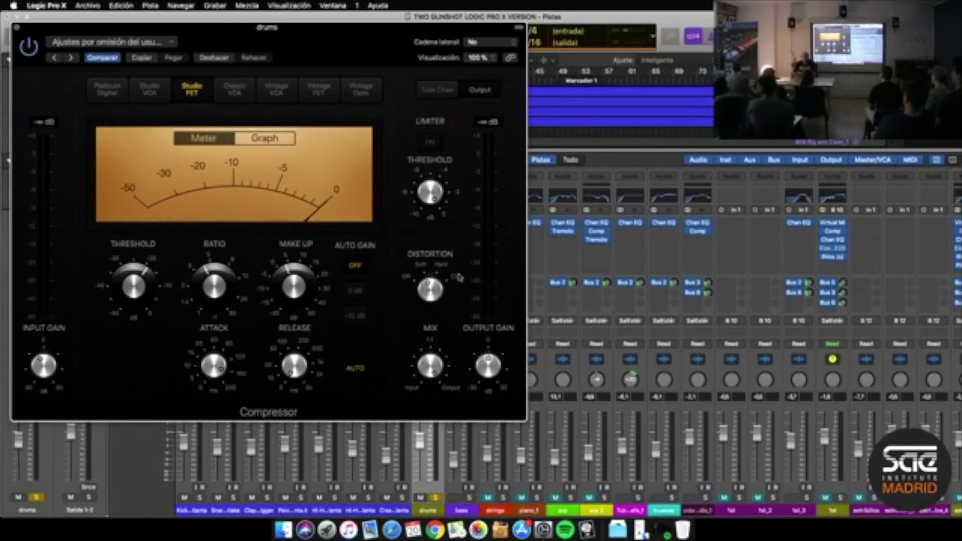
{"action": "key", "text": "space"}
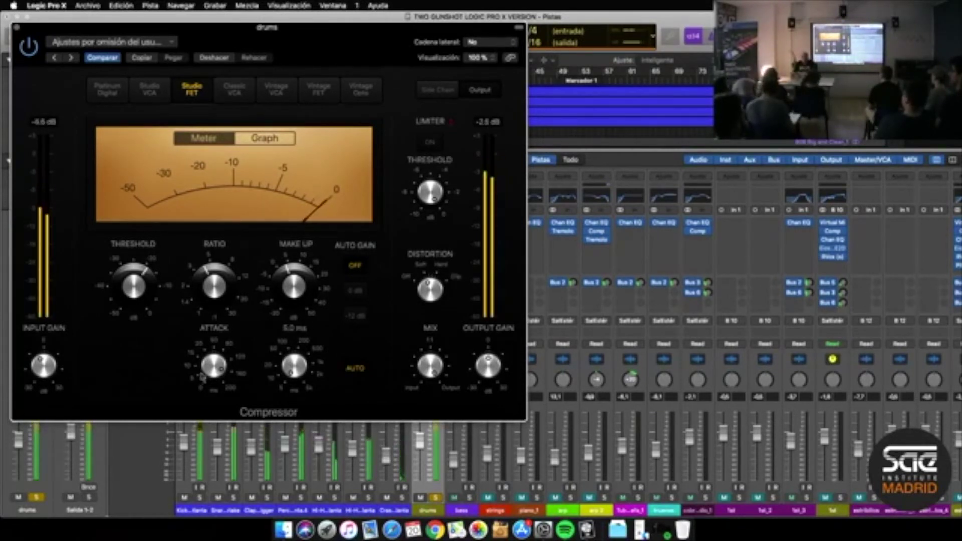
{"action": "mouse_move", "coordinate": [234, 387]}
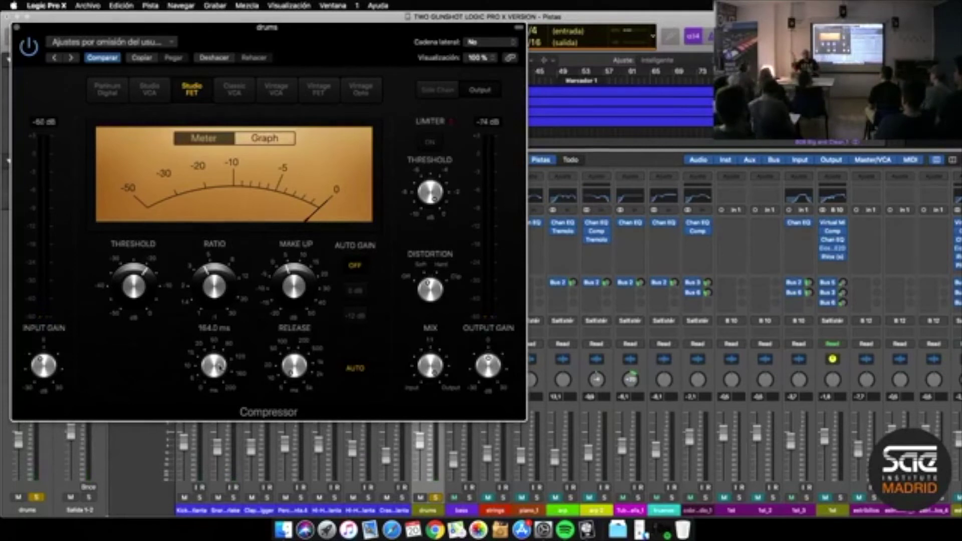
{"action": "mouse_move", "coordinate": [301, 375]}
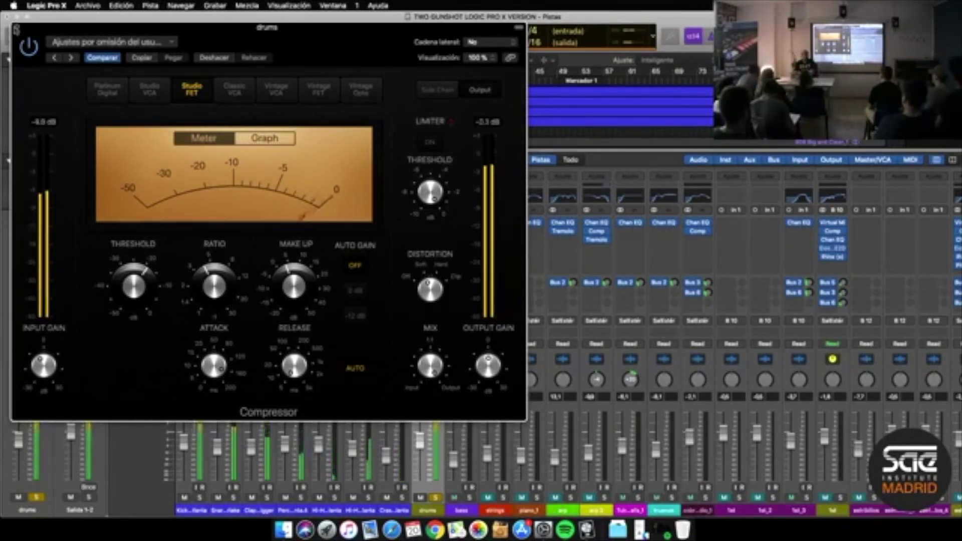
{"action": "left_click", "coordinate": [16, 27]}
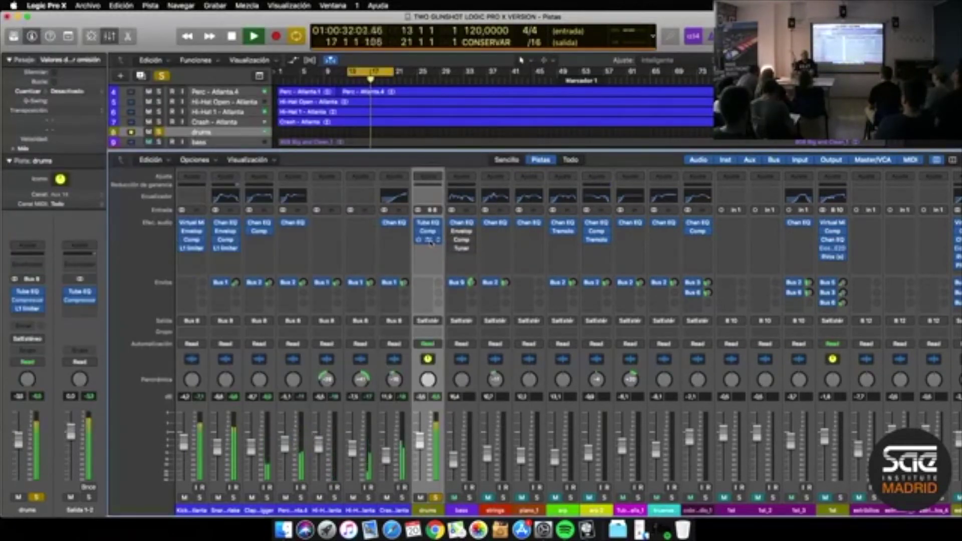
Open the drums bus L1 limiter, switch it on while the loop plays, and close the plug-in
{"action": "left_click", "coordinate": [429, 240]}
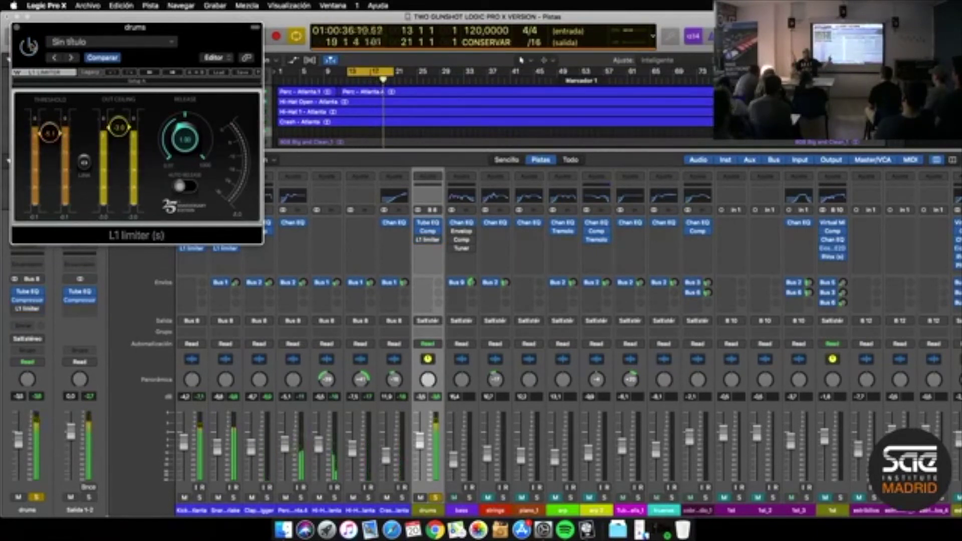
{"action": "left_click", "coordinate": [29, 46]}
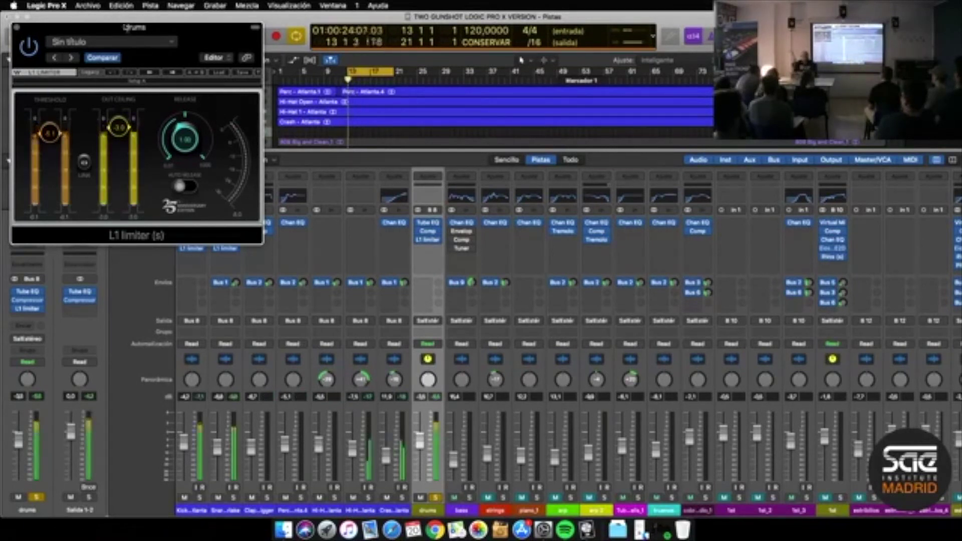
{"action": "key", "text": "super+w"}
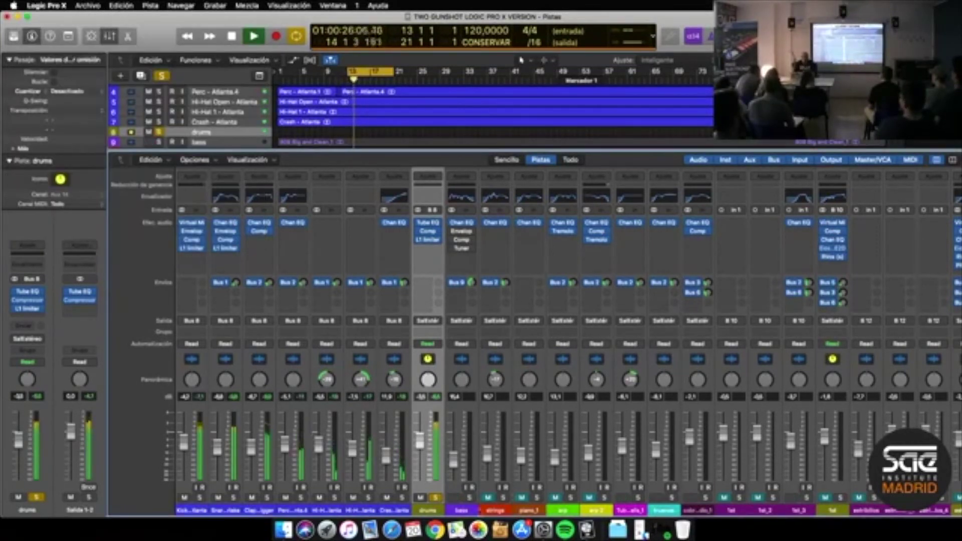
Solo the bass channel, take the drums bus out of solo, and restart the loop
{"action": "left_click", "coordinate": [469, 498]}
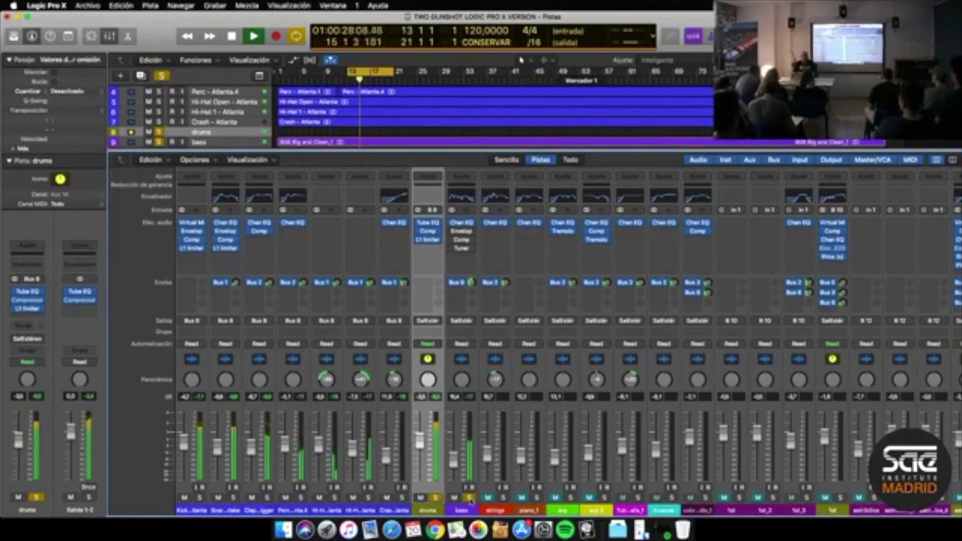
{"action": "key", "text": "space"}
{"action": "key", "text": "s"}
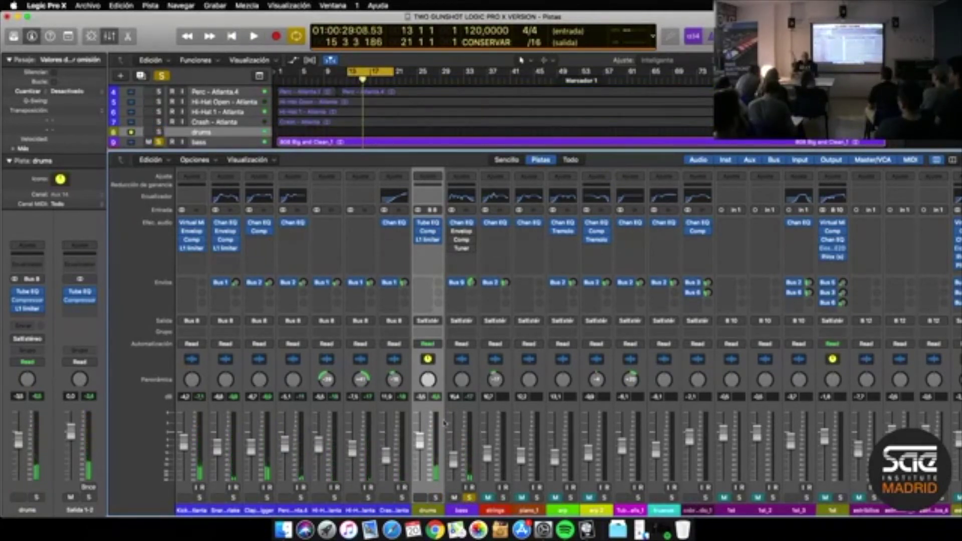
{"action": "key", "text": "space"}
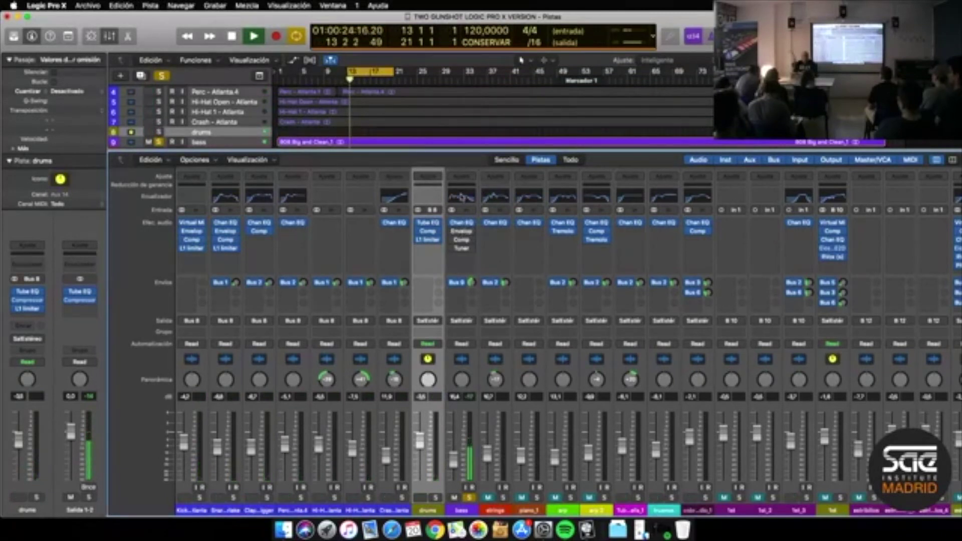
Open the bass channel's Channel EQ and compare the sound with its 75 Hz, -5.0 dB band off and on
{"action": "double_click", "coordinate": [462, 197]}
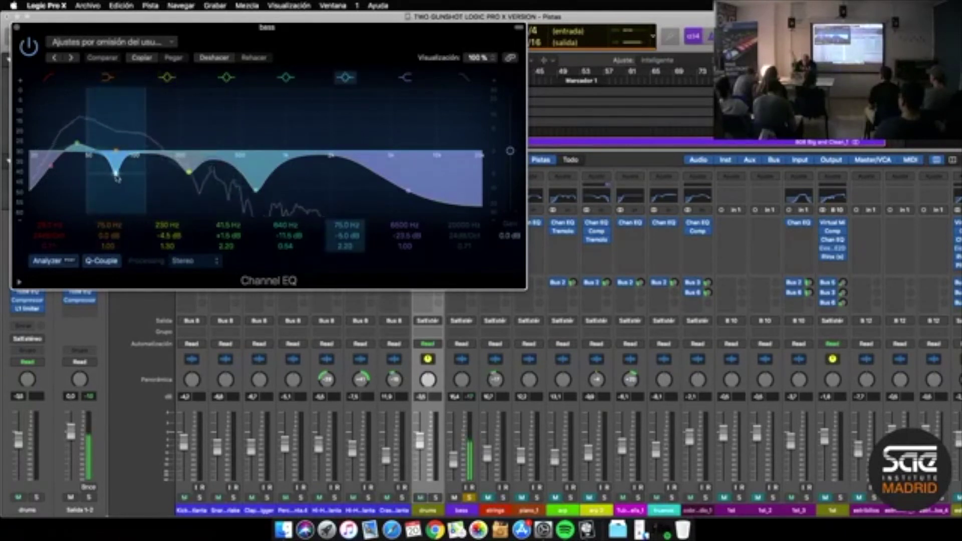
{"action": "left_click", "coordinate": [347, 78]}
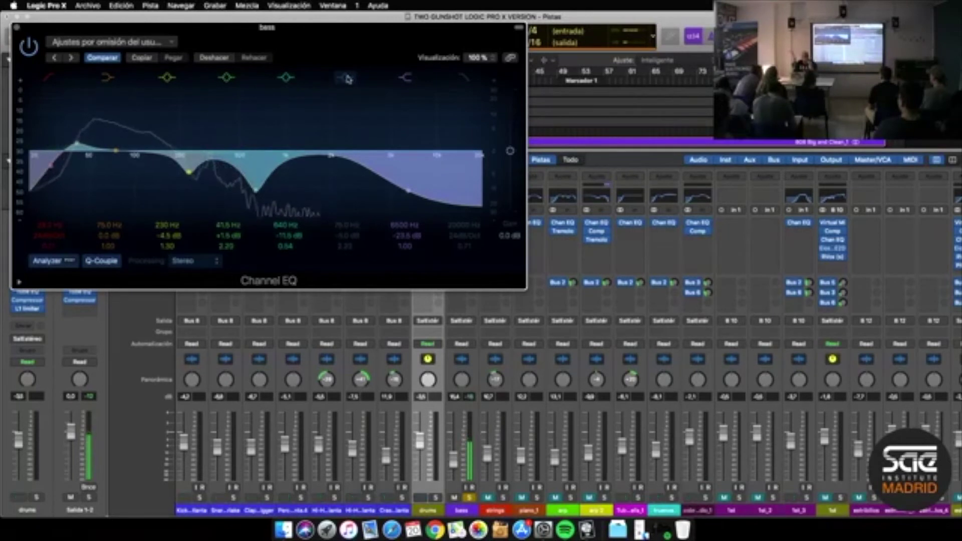
{"action": "left_click", "coordinate": [347, 78]}
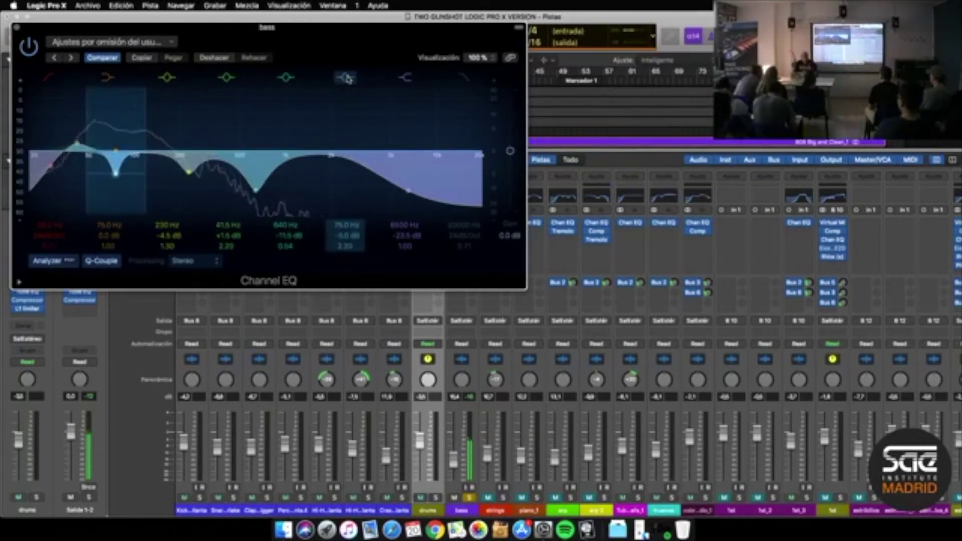
{"action": "key", "text": "ctrl+m"}
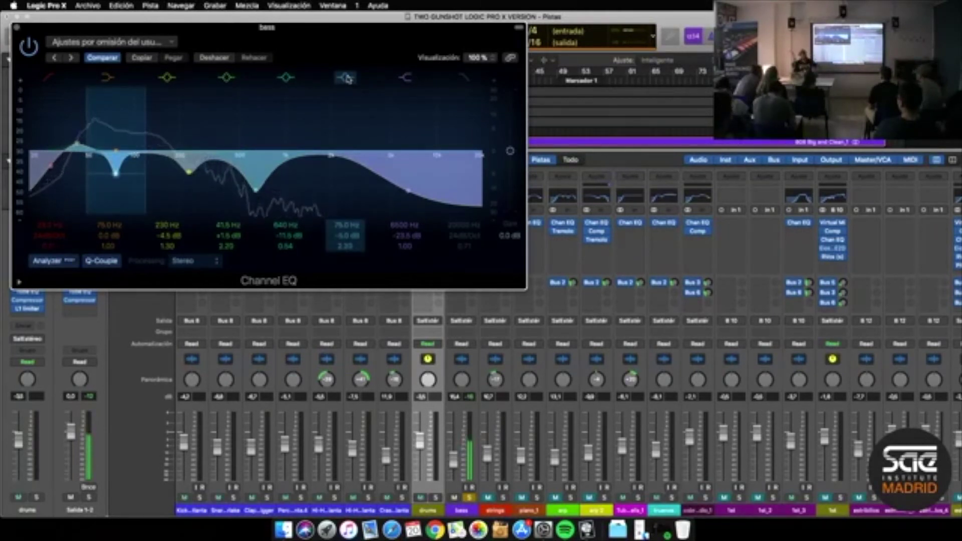
{"action": "key", "text": "ctrl+m"}
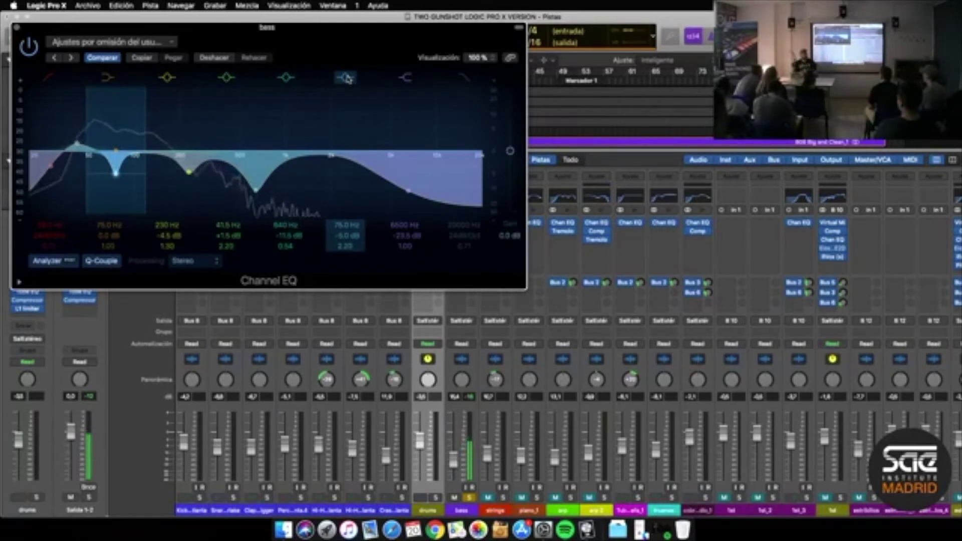
{"action": "key", "text": "ctrl+m"}
{"action": "key", "text": "ctrl+m"}
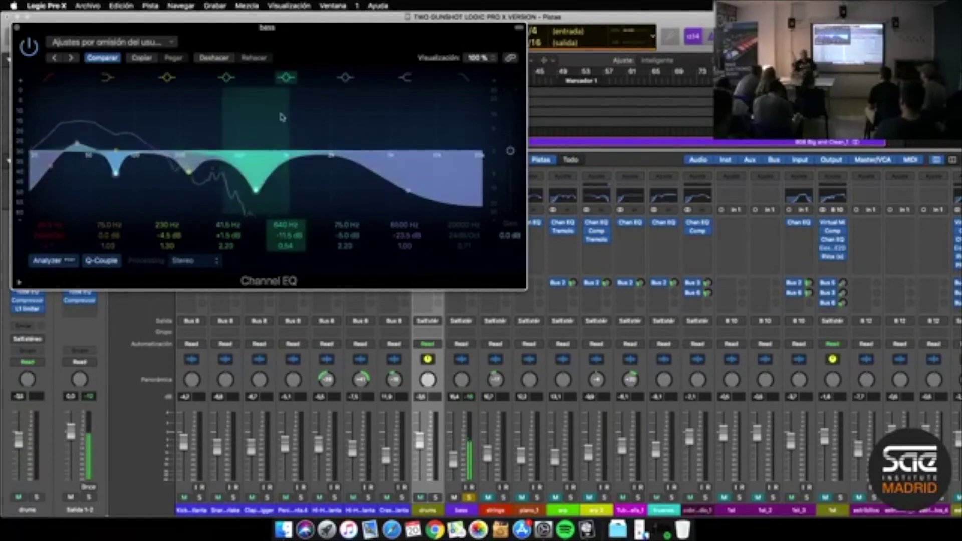
{"action": "key", "text": "ctrl+m"}
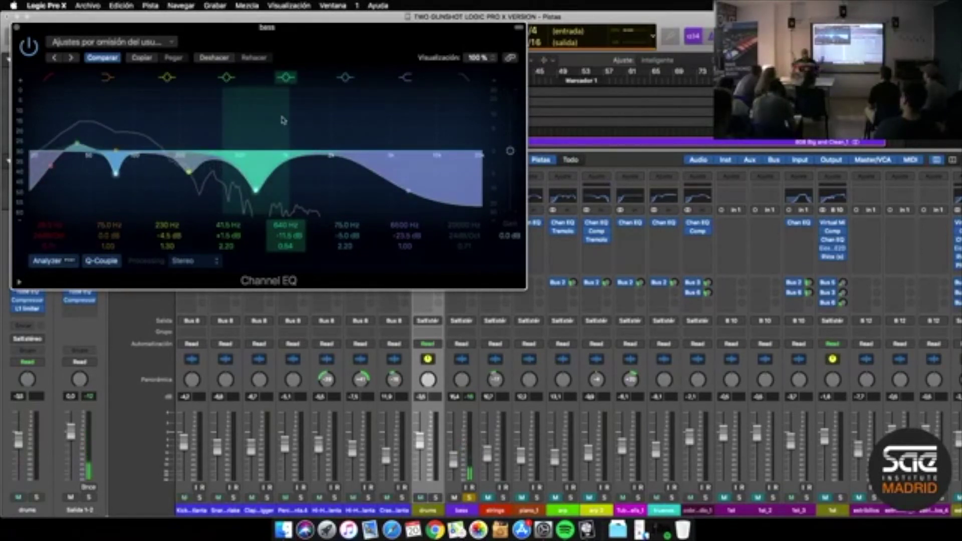
{"action": "key", "text": "ctrl+m"}
{"action": "key", "text": "ctrl+m"}
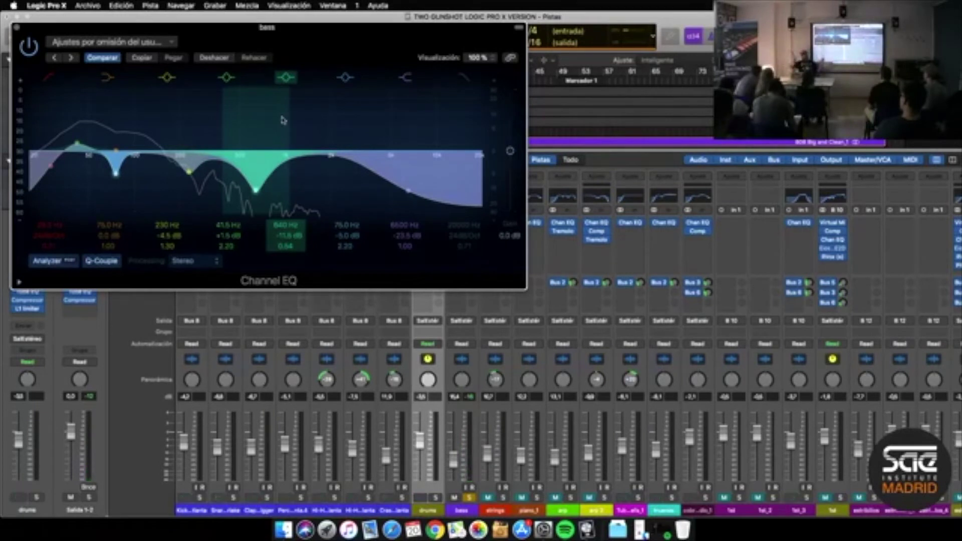
{"action": "key", "text": "ctrl+m"}
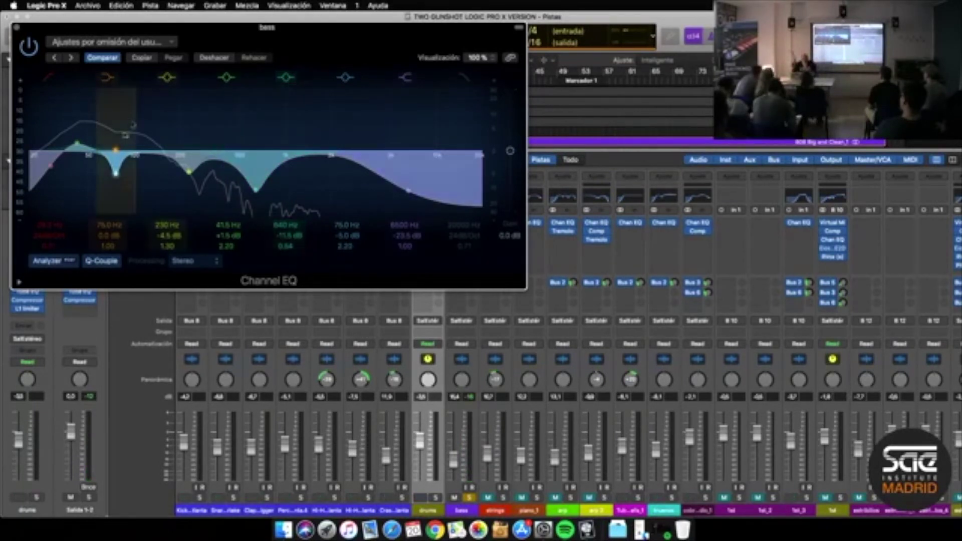
{"action": "key", "text": "ctrl+m"}
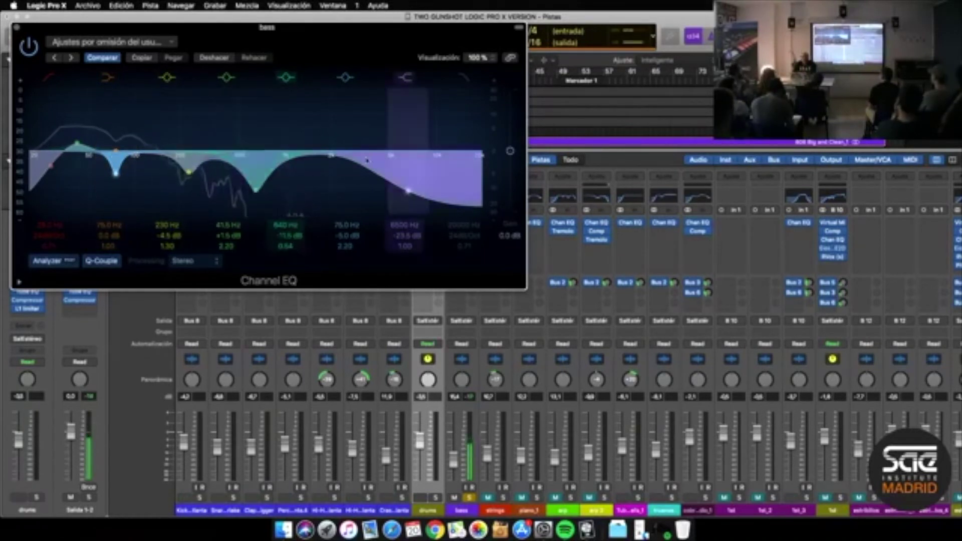
Audition the bass EQ without its 640 Hz cut, retune the low-mid band to 205 Hz at -5.0 dB, and close the plug-in
{"action": "left_click", "coordinate": [287, 79]}
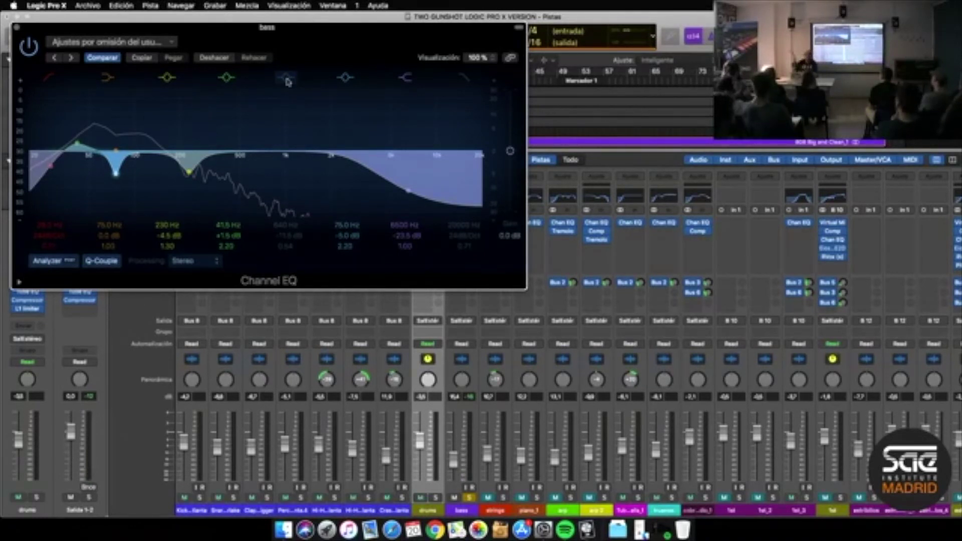
{"action": "mouse_move", "coordinate": [188, 171]}
{"action": "left_mouse_down"}
{"action": "mouse_move", "coordinate": [195, 106]}
{"action": "mouse_move", "coordinate": [190, 178]}
{"action": "mouse_move", "coordinate": [163, 128]}
{"action": "mouse_move", "coordinate": [162, 137]}
{"action": "left_mouse_up"}
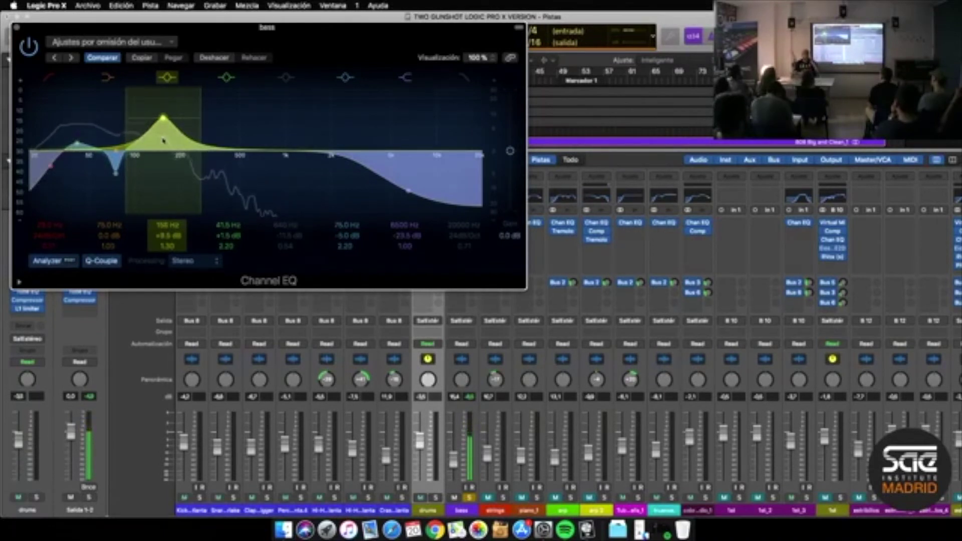
{"action": "left_click_drag", "start_coordinate": [164, 141], "coordinate": [187, 179]}
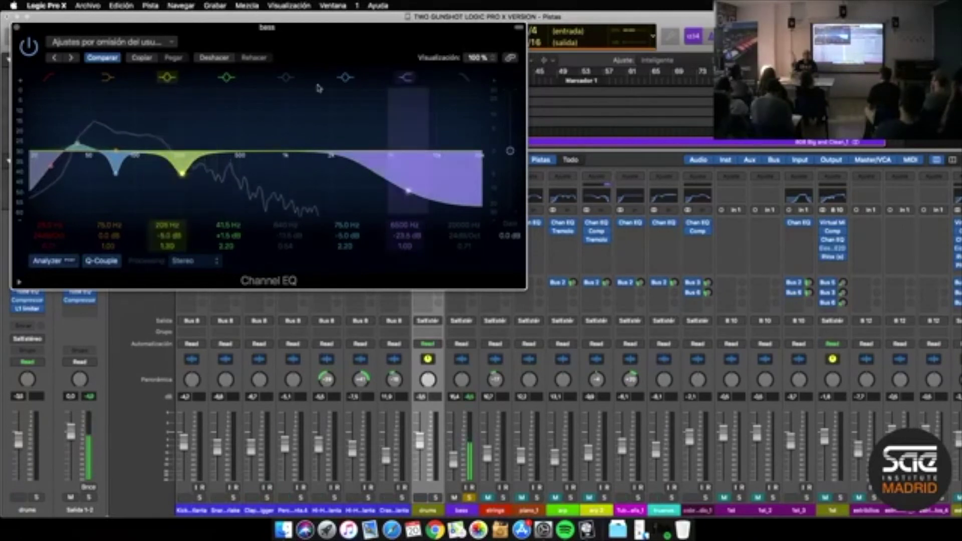
{"action": "left_click", "coordinate": [285, 78]}
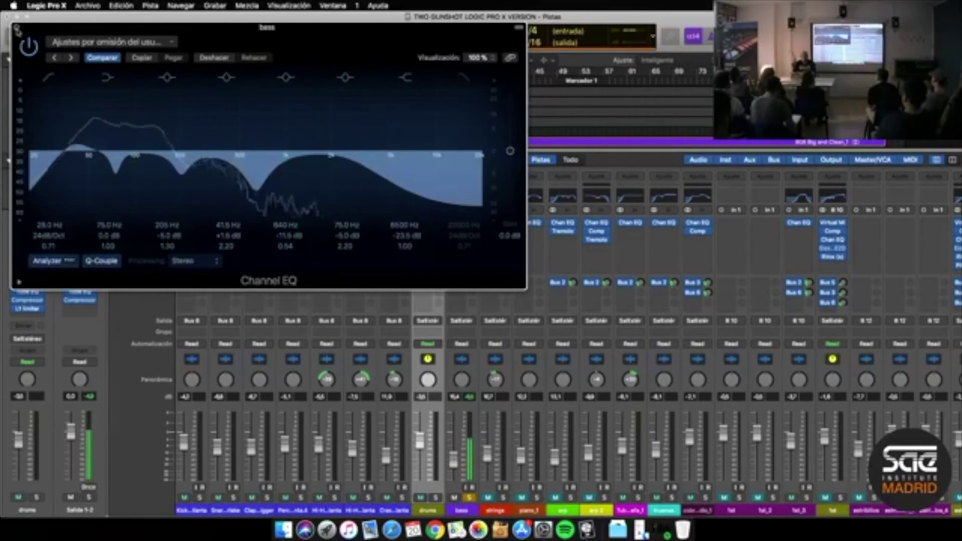
{"action": "key", "text": "super+w"}
Open the bass channel's Enveloper to show its settings, and close the plug-in
{"action": "mouse_move", "coordinate": [462, 232]}
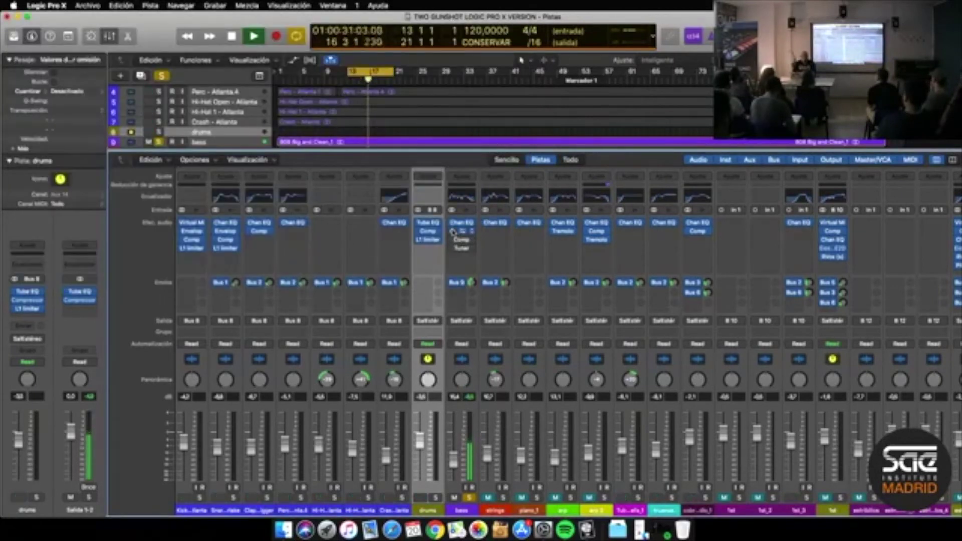
{"action": "left_click", "coordinate": [462, 232]}
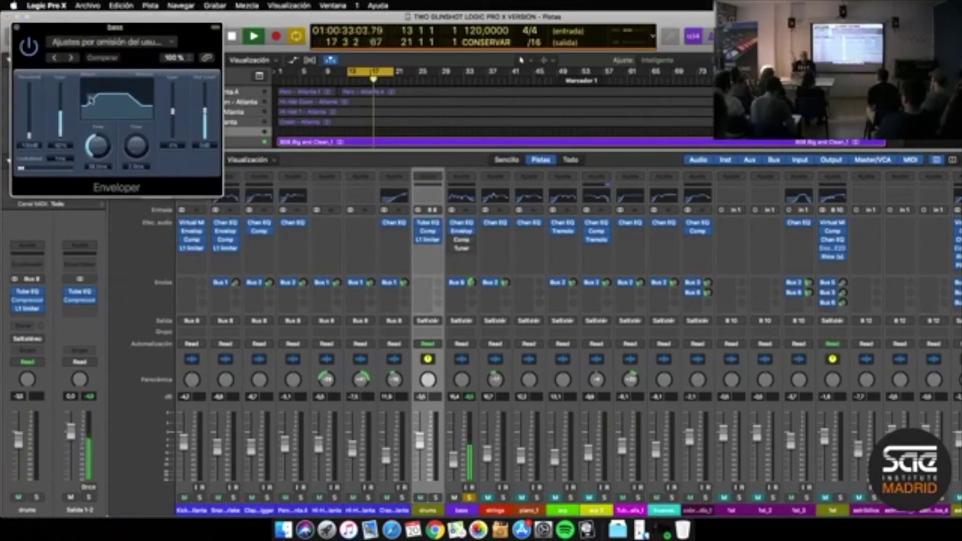
{"action": "left_click", "coordinate": [19, 30]}
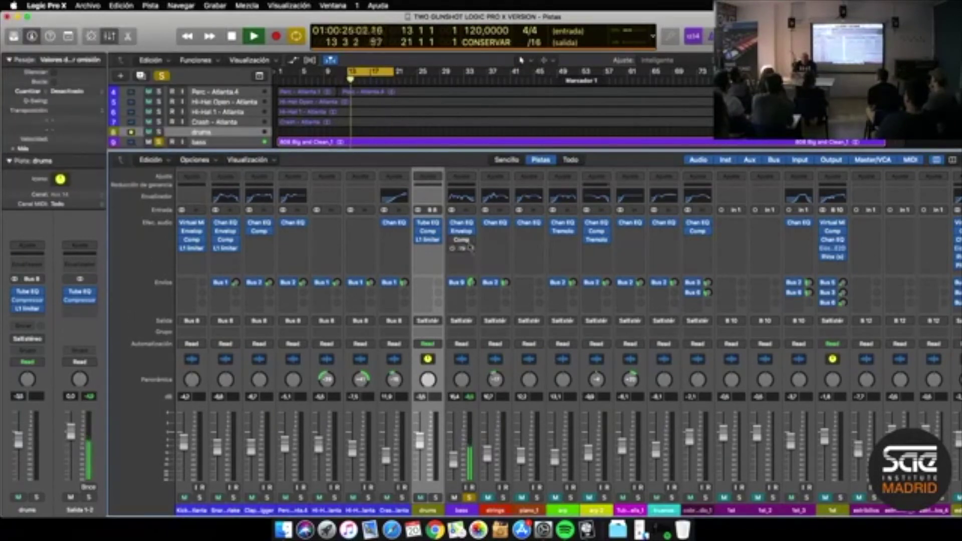
Open the bass channel's Compressor, enable it while the loop plays, stop playback, and close the plug-in
{"action": "left_click", "coordinate": [463, 240]}
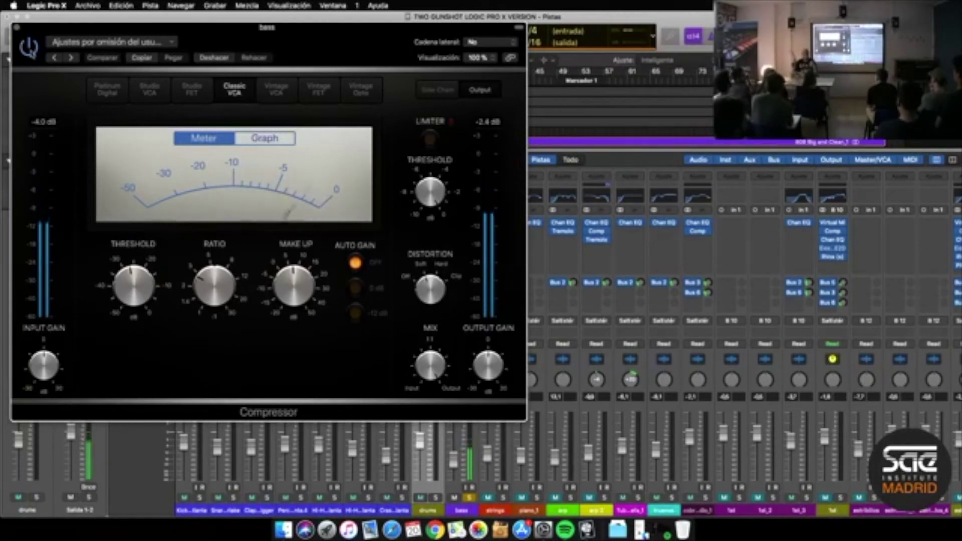
{"action": "left_click", "coordinate": [29, 48]}
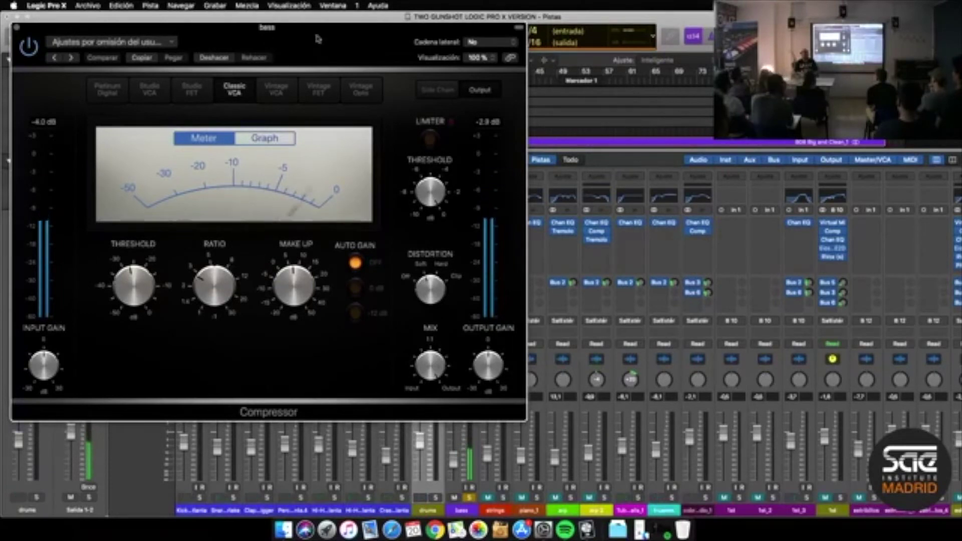
{"action": "left_click_drag", "start_coordinate": [314, 31], "coordinate": [587, 166]}
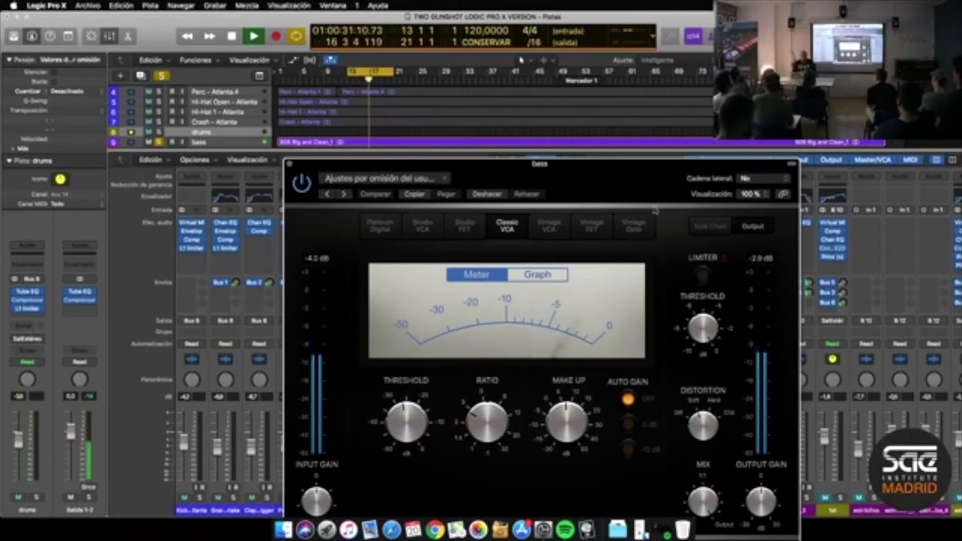
{"action": "key", "text": "space"}
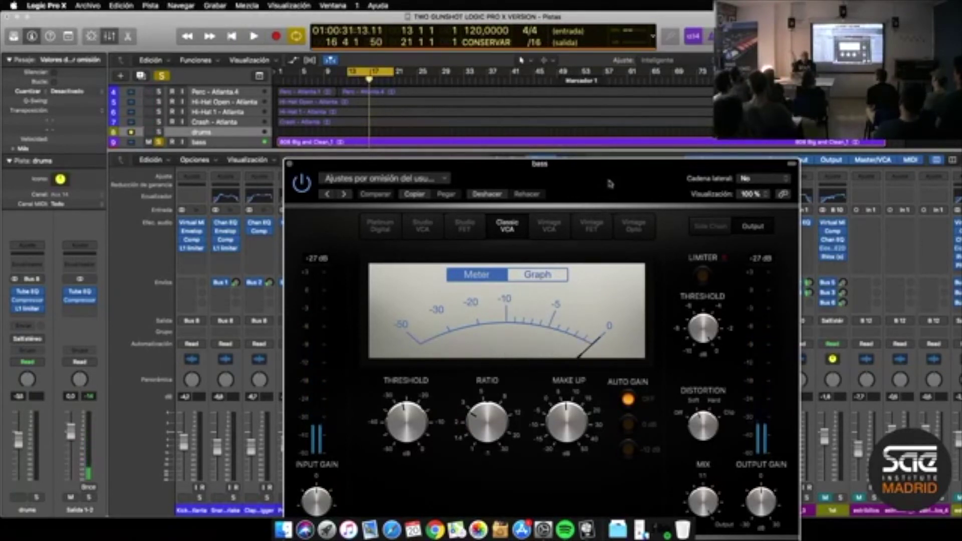
{"action": "left_click_drag", "start_coordinate": [607, 178], "coordinate": [579, 31]}
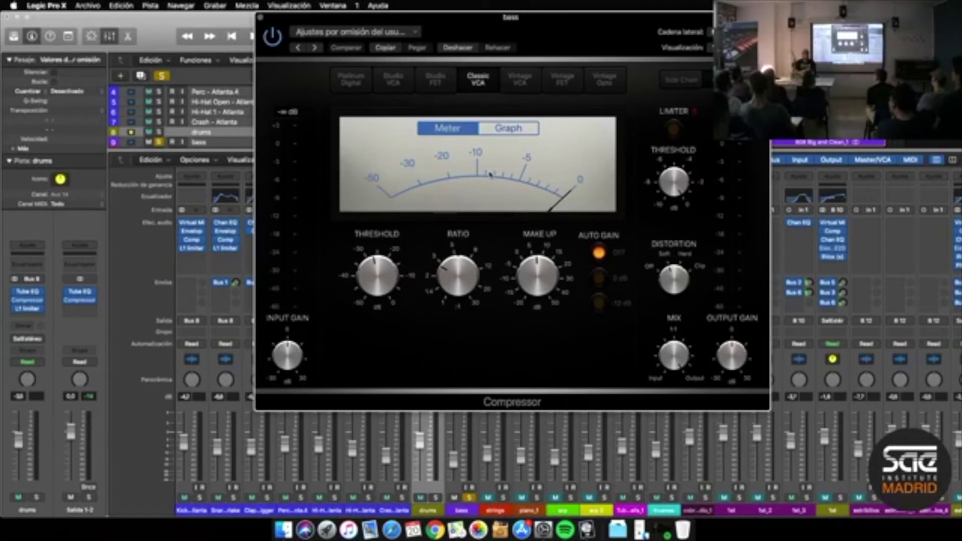
{"action": "left_click", "coordinate": [260, 17]}
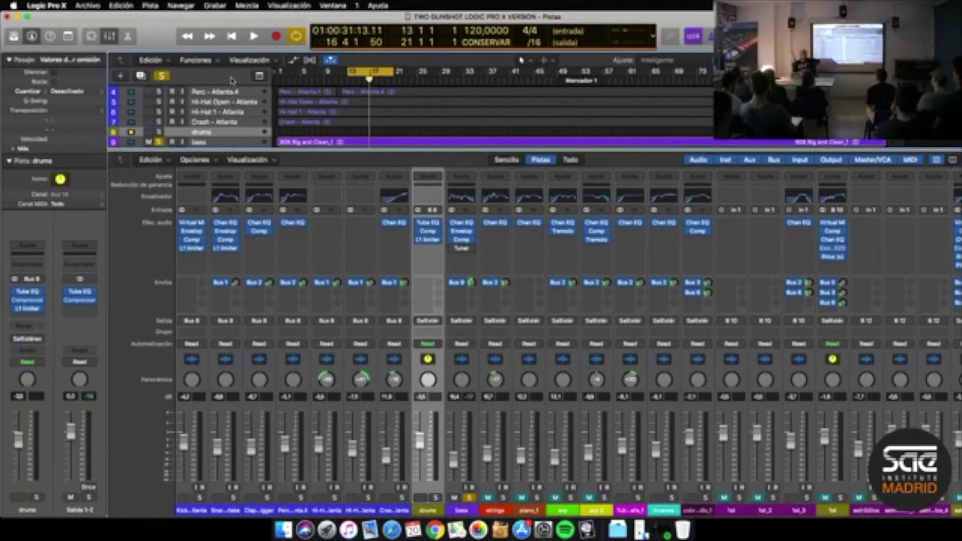
Turn on the bass channel's Tuner, show its window, and close the plug-in
{"action": "key", "text": "ctrl+m"}
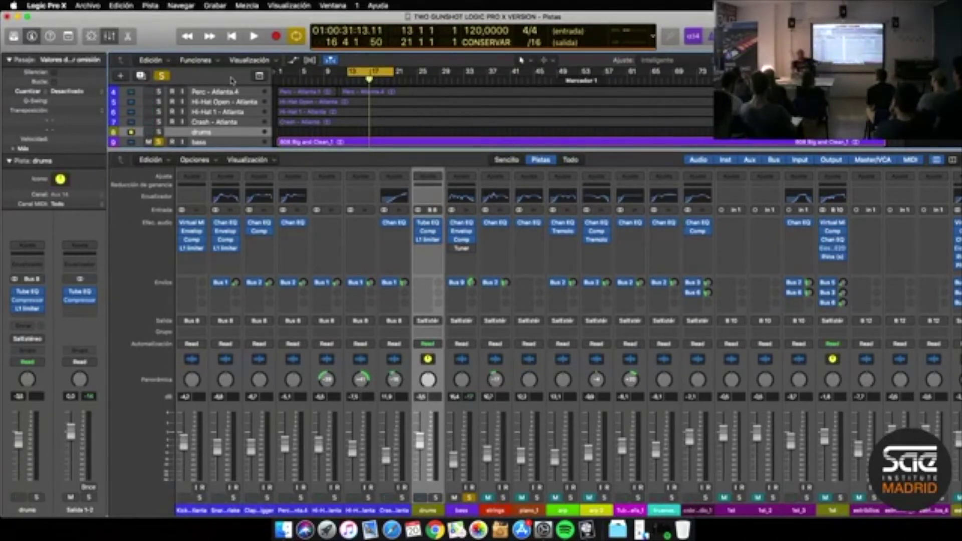
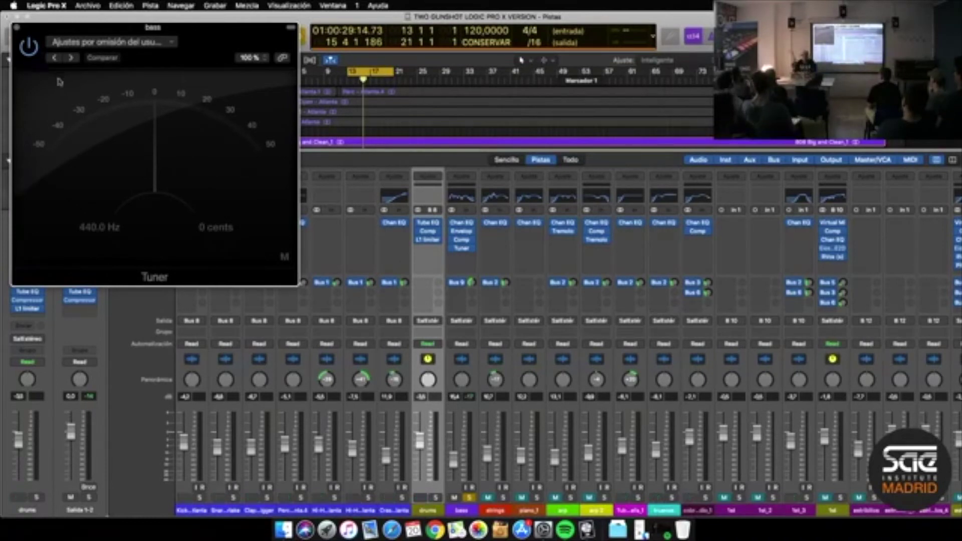
{"action": "left_click", "coordinate": [18, 28]}
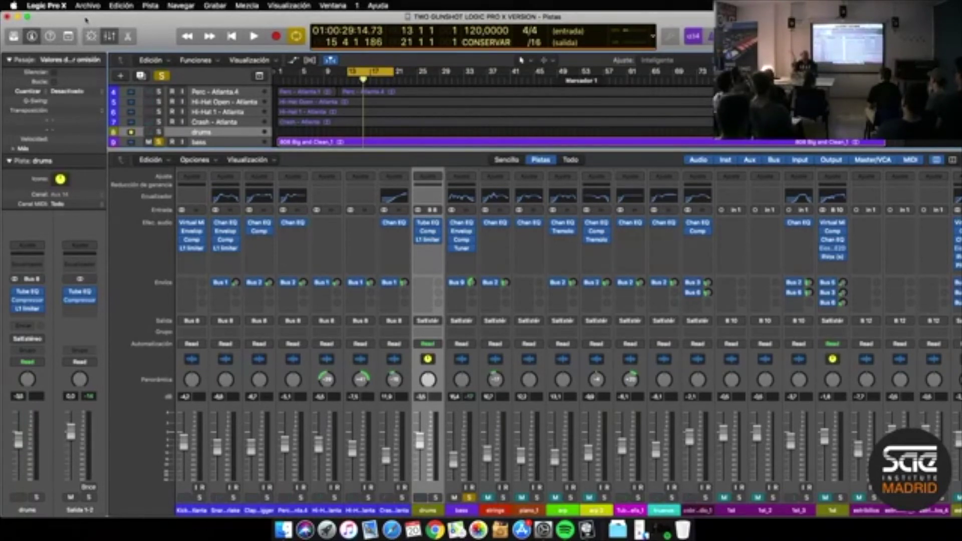
{"action": "scroll", "coordinate": [294, 249], "scroll_direction": "right", "scroll_amount": 10}
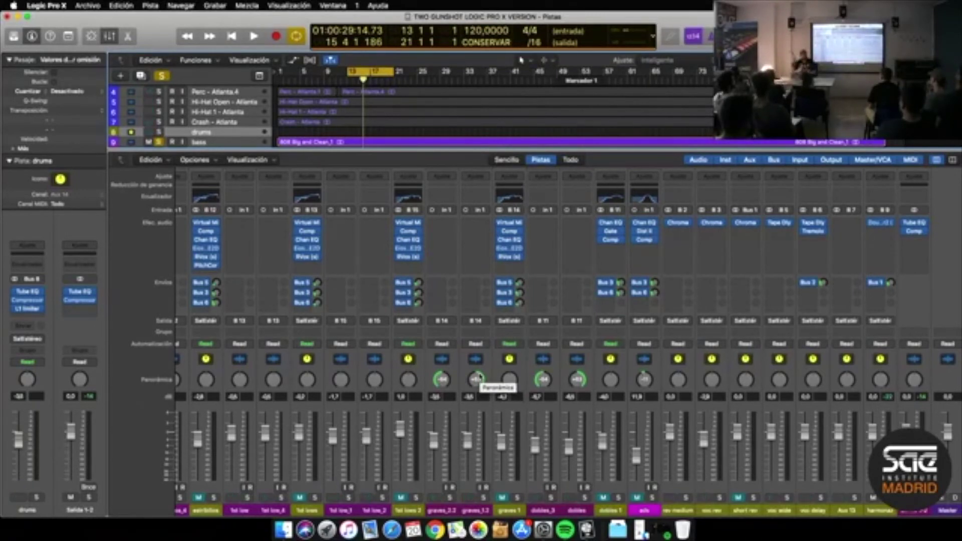
{"action": "scroll", "coordinate": [476, 379], "scroll_direction": "left", "scroll_amount": 10}
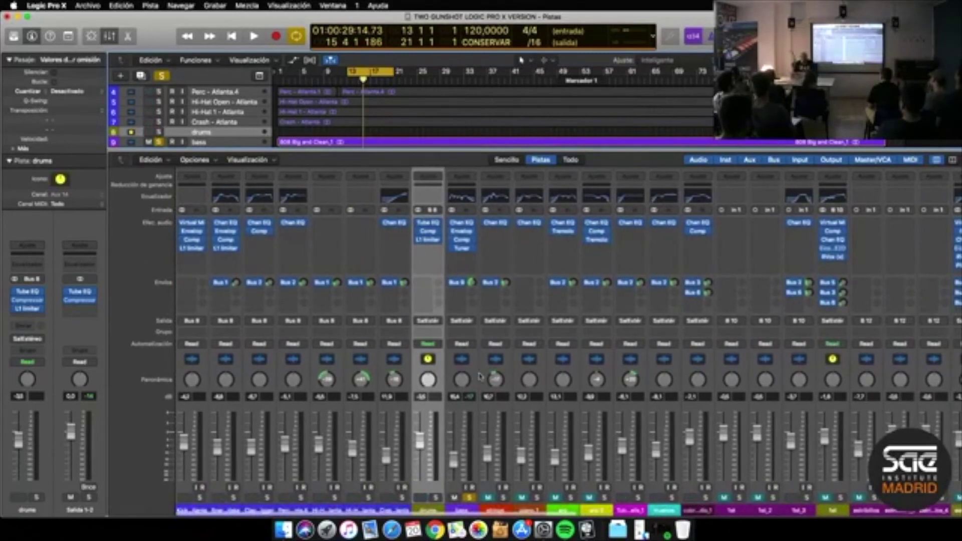
Take the bass out of solo and play the loop while viewing the vocal, effect and output channel levels
{"action": "left_click", "coordinate": [470, 497]}
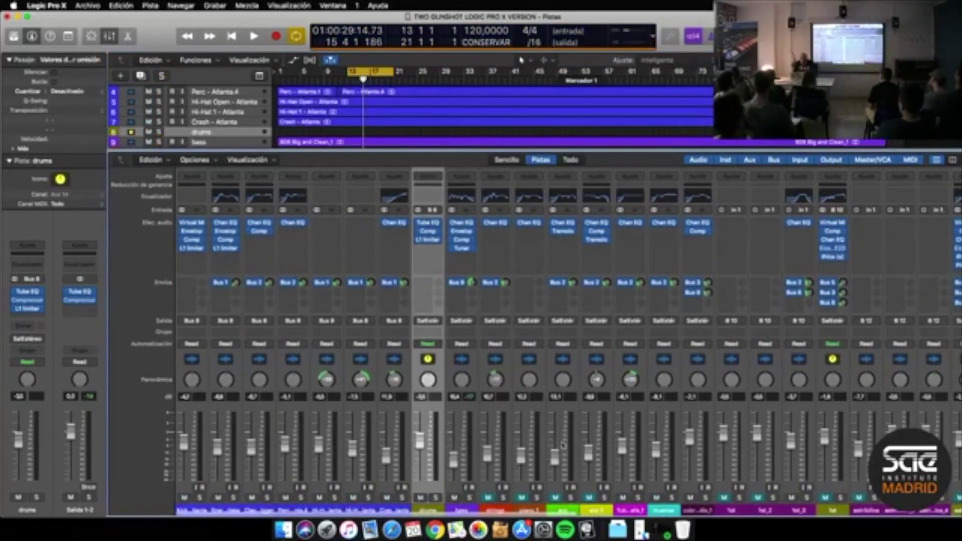
{"action": "key", "text": "space"}
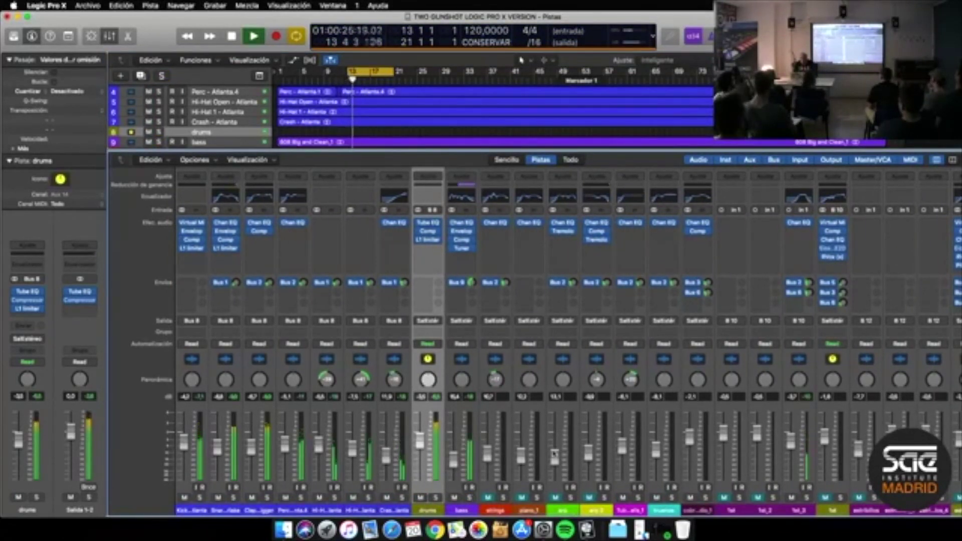
{"action": "scroll", "coordinate": [554, 454], "scroll_direction": "right", "scroll_amount": 3}
{"action": "scroll", "coordinate": [574, 463], "scroll_direction": "right", "scroll_amount": 5}
{"action": "key", "text": "space"}
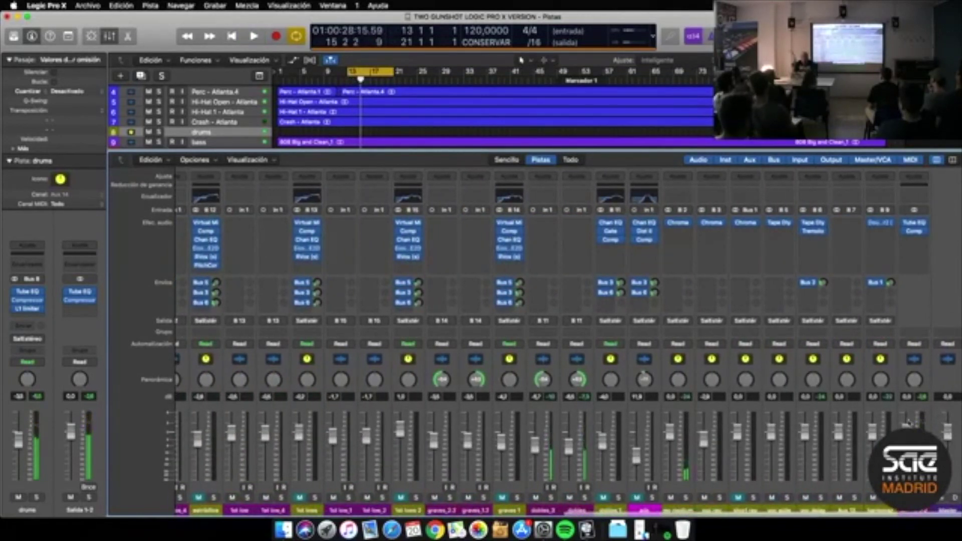
{"action": "key", "text": "space"}
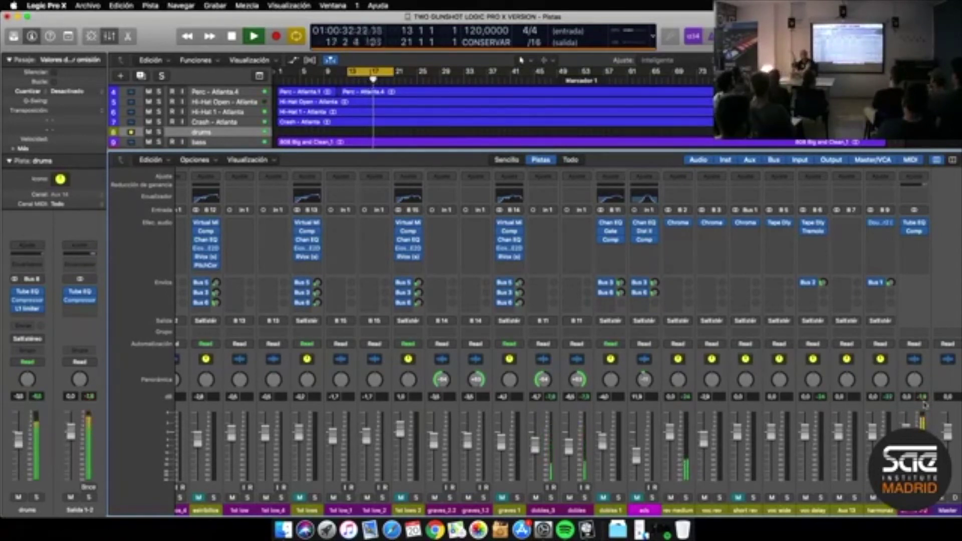
{"action": "key", "text": "space"}
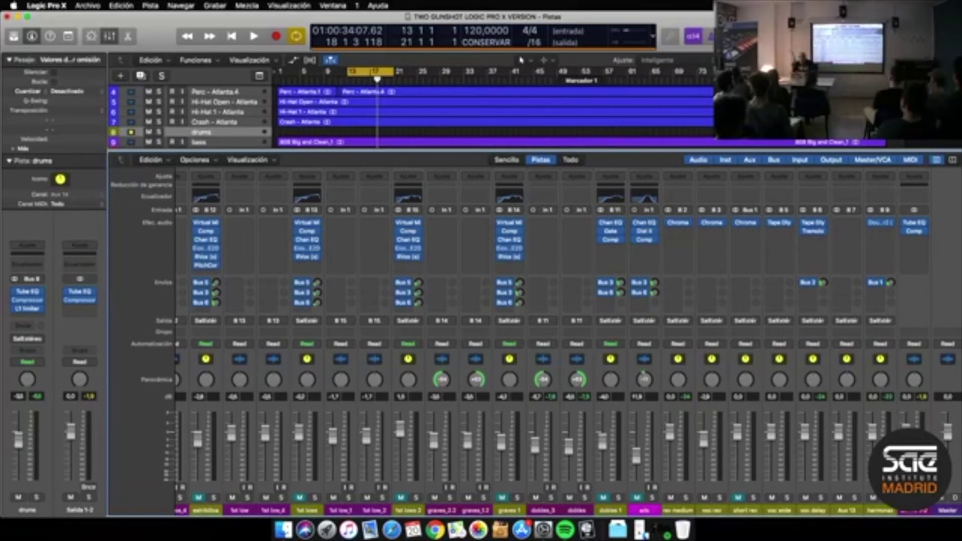
Play the loop again while viewing the drum and bass channel levels, and stop playback
{"action": "key", "text": "space"}
{"action": "scroll", "coordinate": [566, 341], "scroll_direction": "left", "scroll_amount": 10}
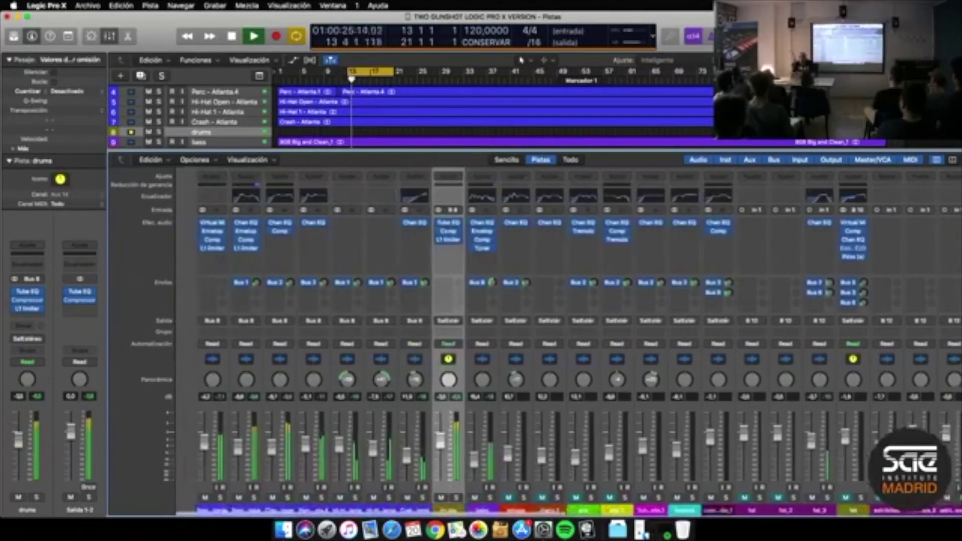
{"action": "scroll", "coordinate": [613, 389], "scroll_direction": "right", "scroll_amount": 2}
{"action": "key", "text": "space"}
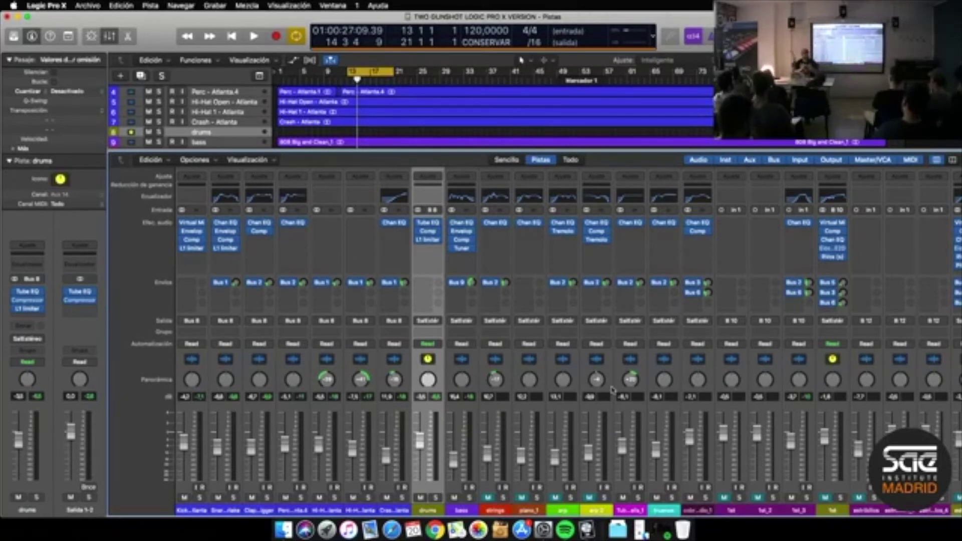
Unmute the strings channel, audition it in the looping mix, solo it, and stop playback
{"action": "key", "text": "space"}
{"action": "key", "text": "space"}
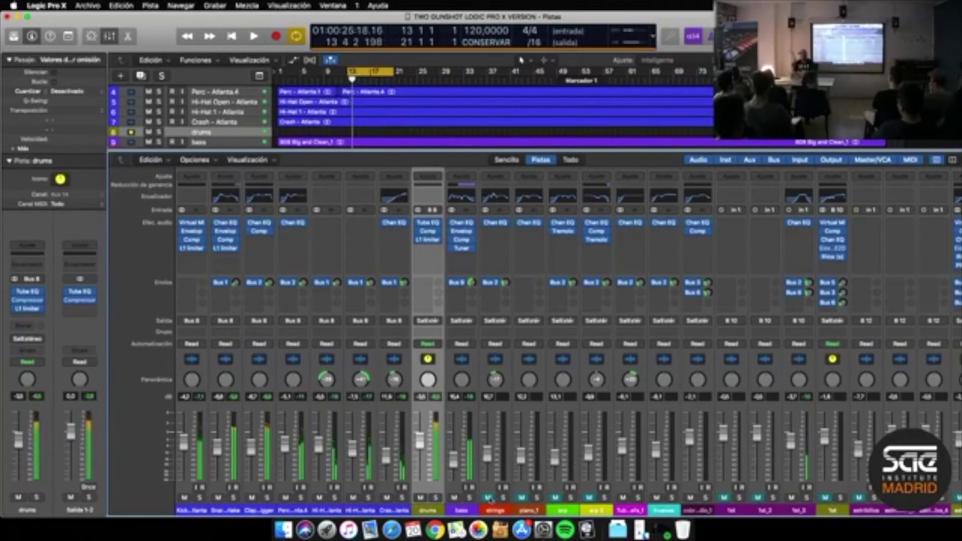
{"action": "key", "text": "space"}
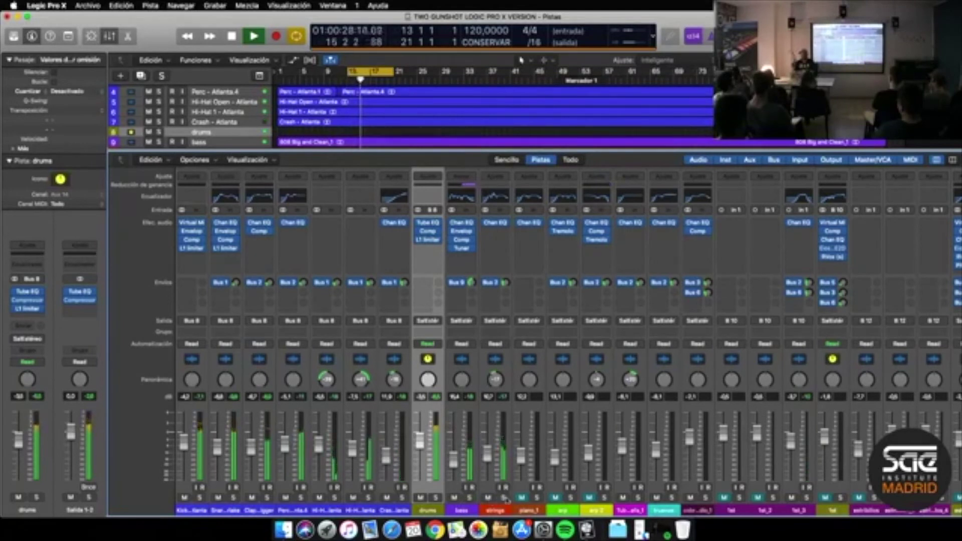
{"action": "left_click", "coordinate": [503, 497]}
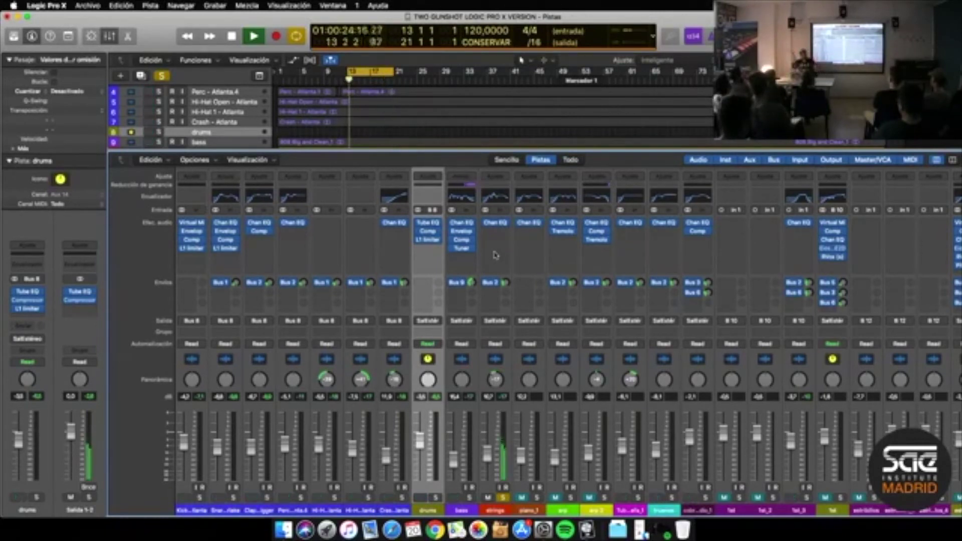
{"action": "key", "text": "space"}
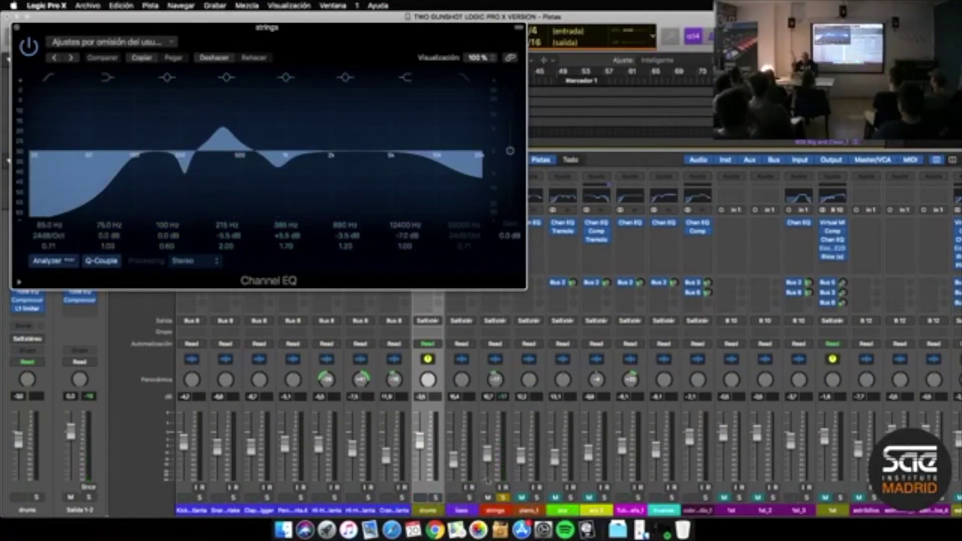
In the strings Channel EQ, show the 215 Hz cut and compare the sound with the 385 Hz, +5.5 dB band off and on
{"action": "key", "text": "v"}
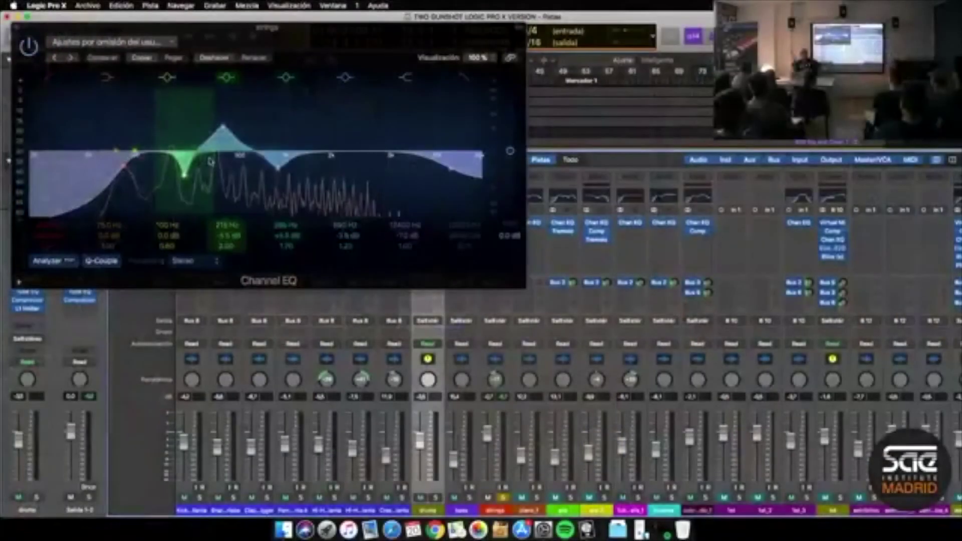
{"action": "left_click_drag", "start_coordinate": [186, 156], "coordinate": [215, 138]}
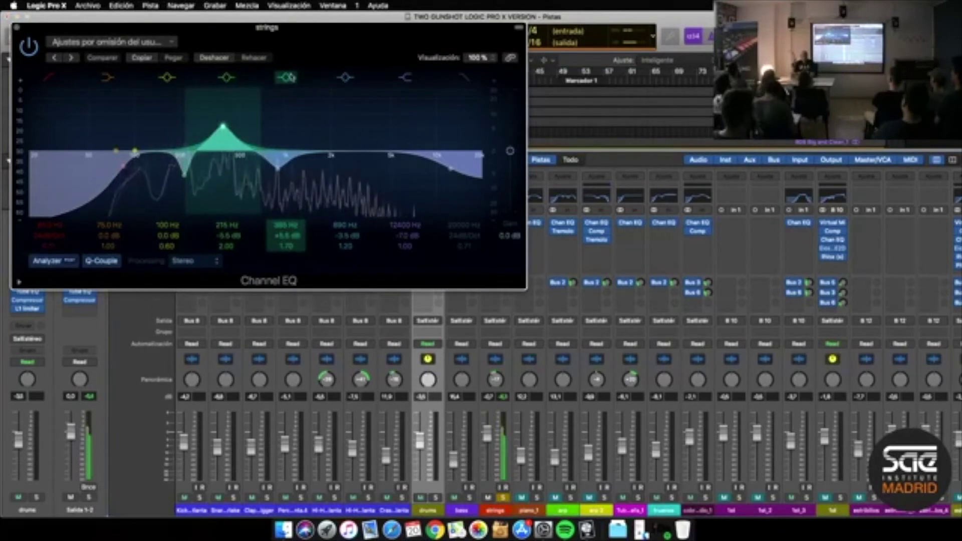
{"action": "left_click", "coordinate": [287, 77]}
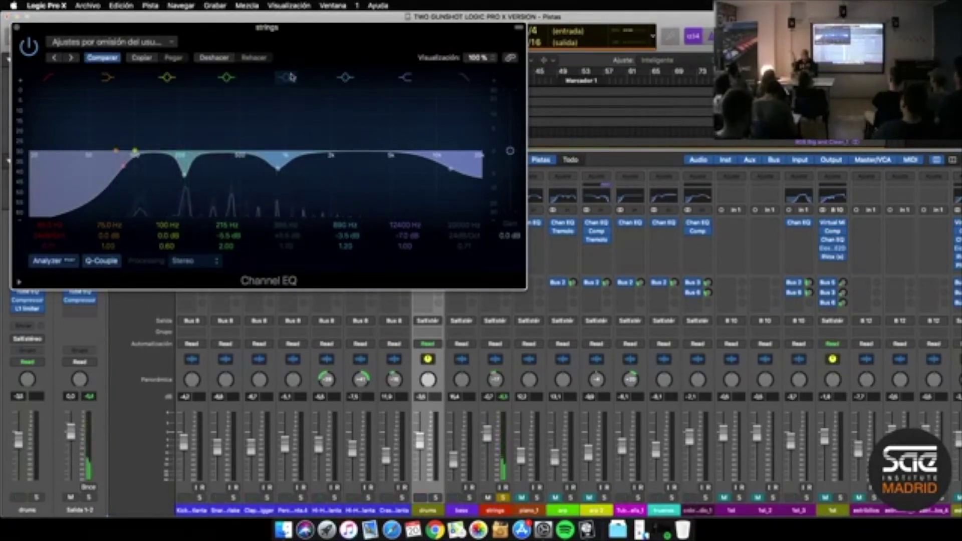
{"action": "left_click", "coordinate": [287, 78]}
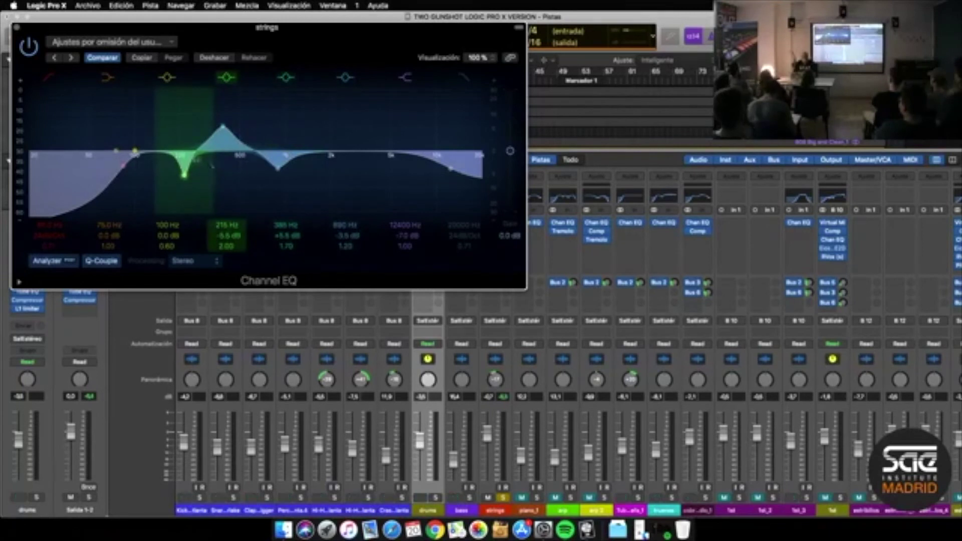
Solo the bass alongside the strings, lower the strings fader to about -11 dB during playback, and close the EQ
{"action": "left_click", "coordinate": [471, 497]}
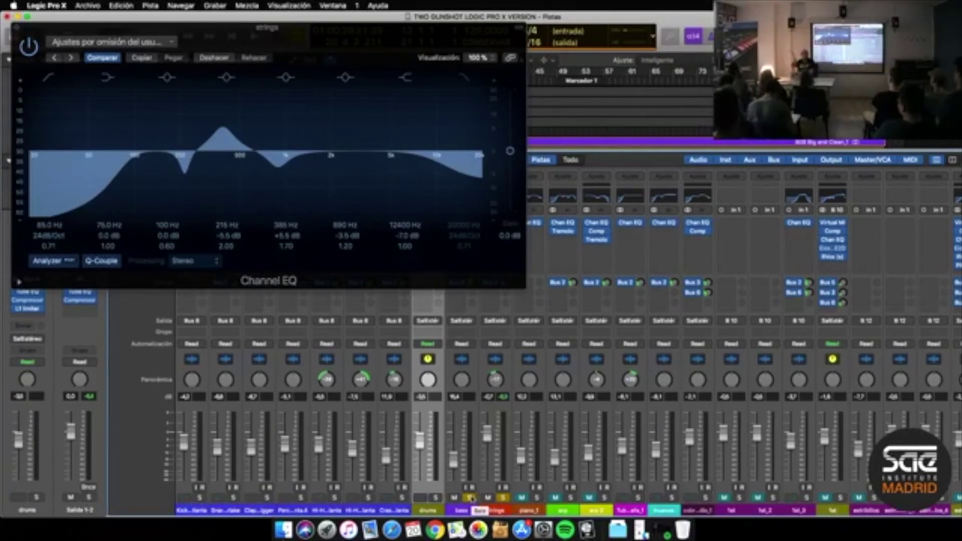
{"action": "key", "text": "space"}
{"action": "left_click_drag", "start_coordinate": [488, 438], "coordinate": [488, 456]}
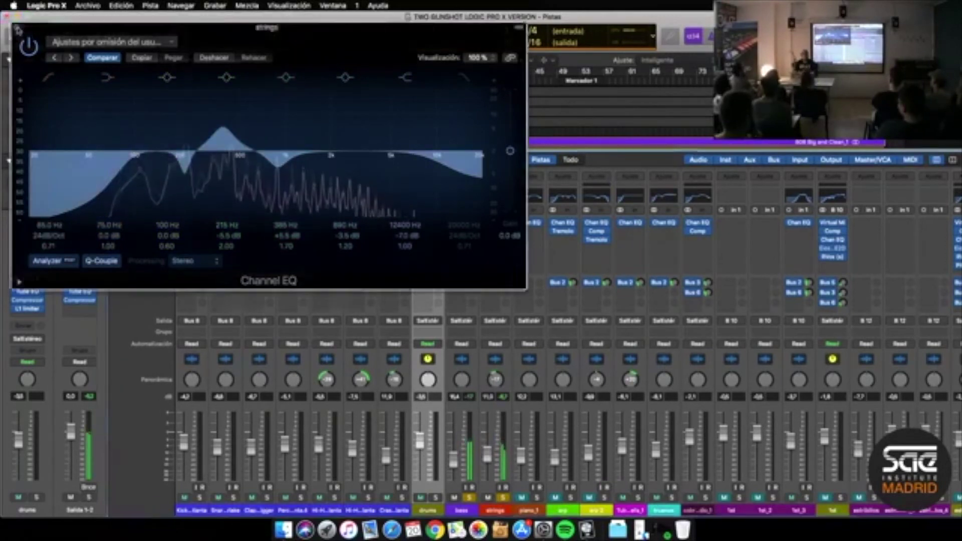
{"action": "key", "text": "super+w"}
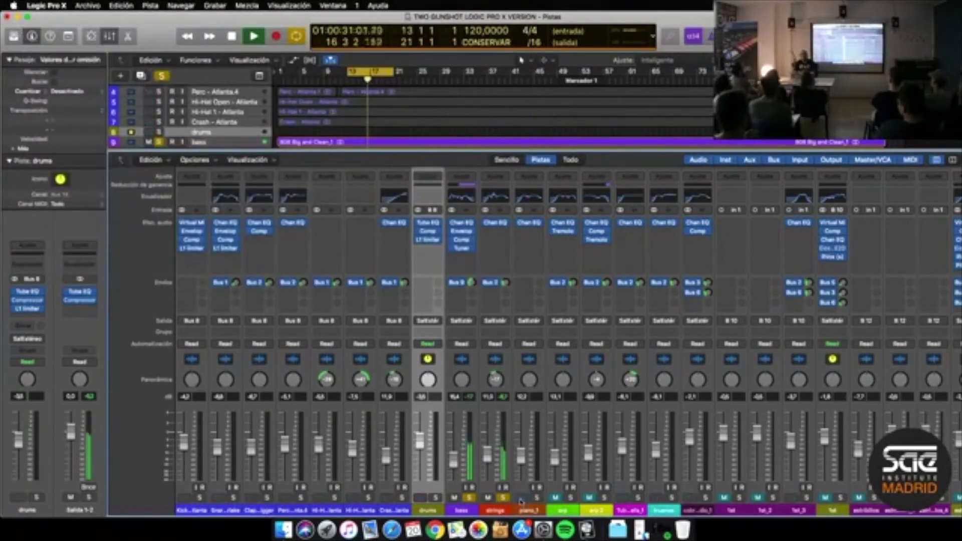
Solo the piano_1 channel and take the strings and bass out of solo
{"action": "left_click", "coordinate": [536, 497]}
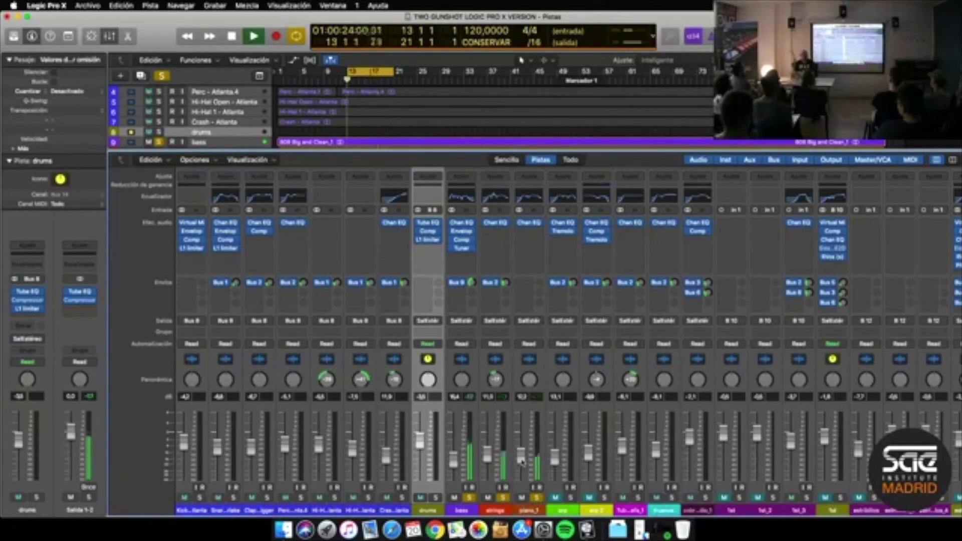
{"action": "left_click", "coordinate": [503, 497]}
{"action": "left_click", "coordinate": [469, 497]}
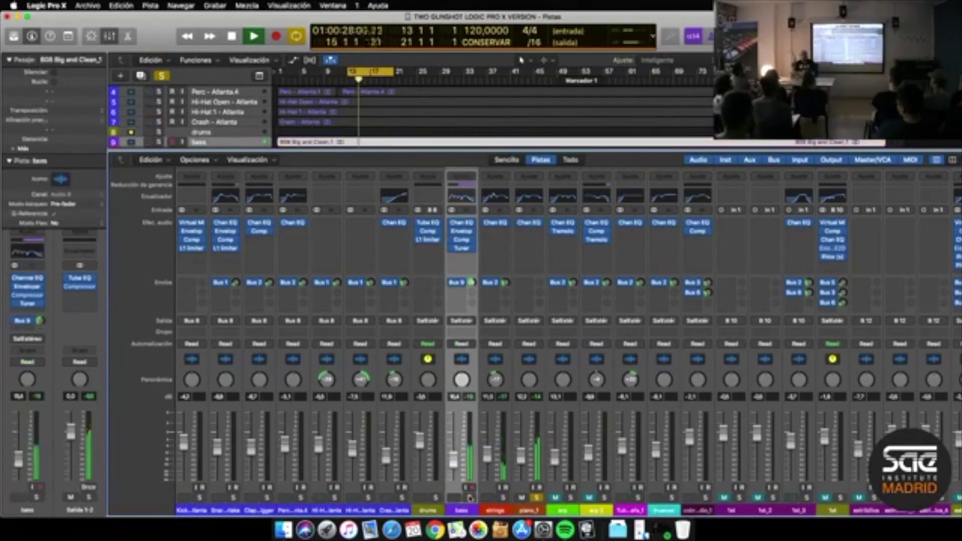
{"action": "key", "text": "space"}
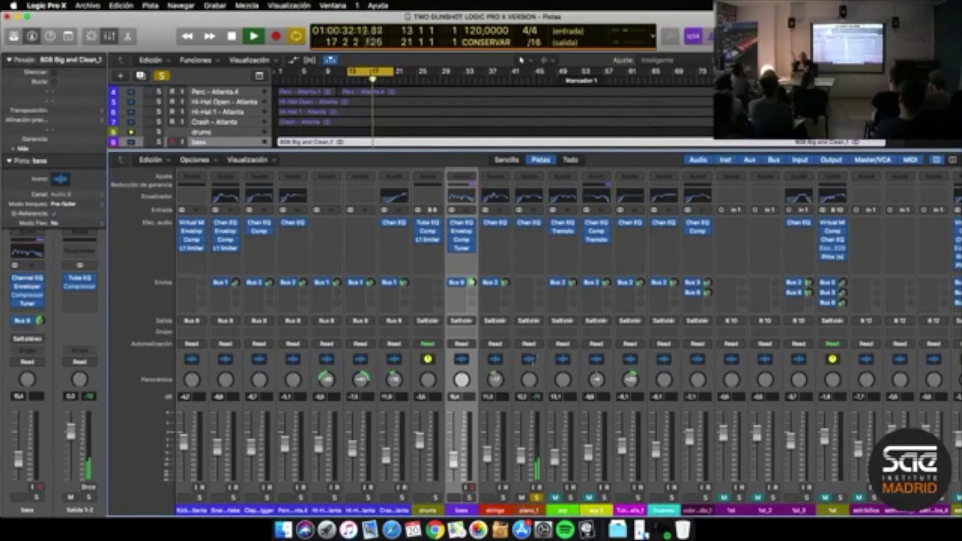
Open the piano_1 channel's Channel EQ and compare the sound with the whole EQ bypassed and active
{"action": "left_click", "coordinate": [530, 198]}
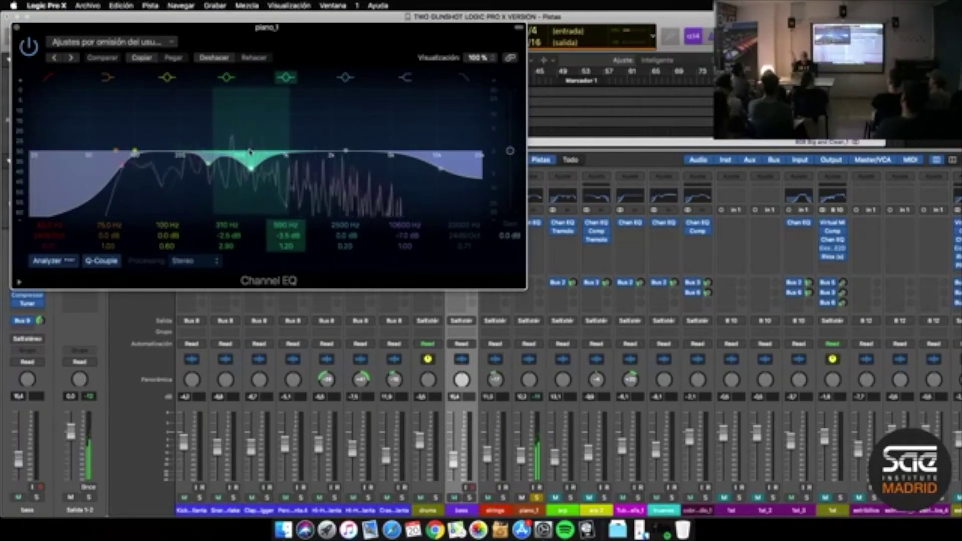
{"action": "left_click", "coordinate": [29, 47]}
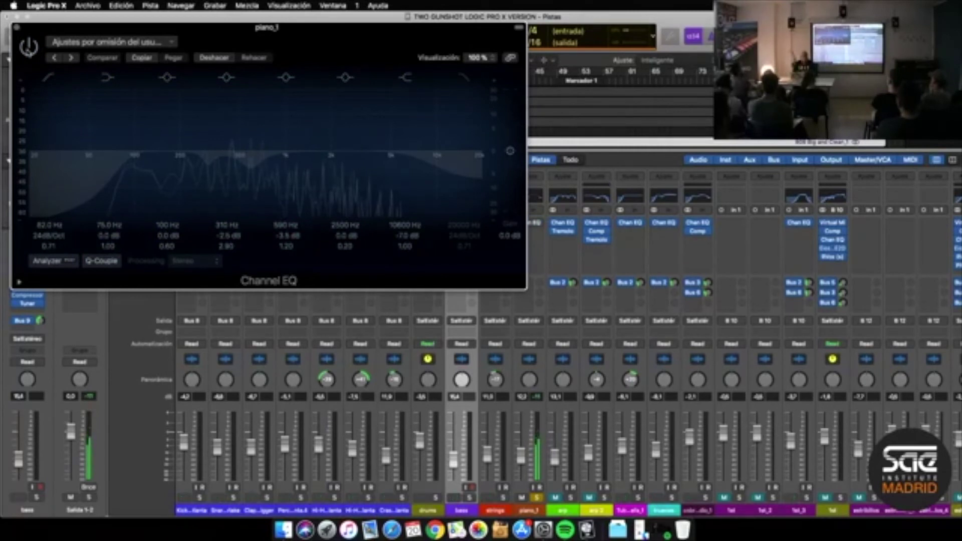
{"action": "left_click", "coordinate": [28, 47]}
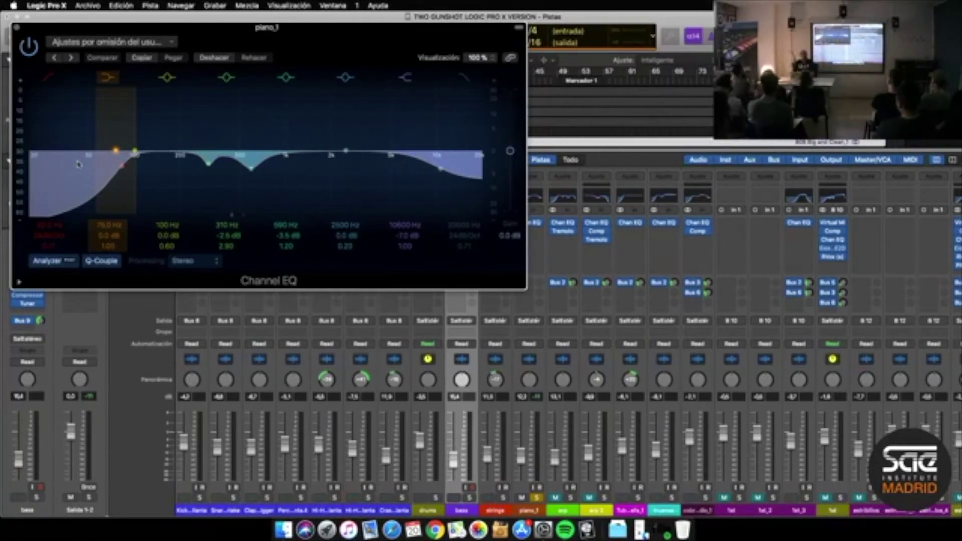
{"action": "key", "text": "space"}
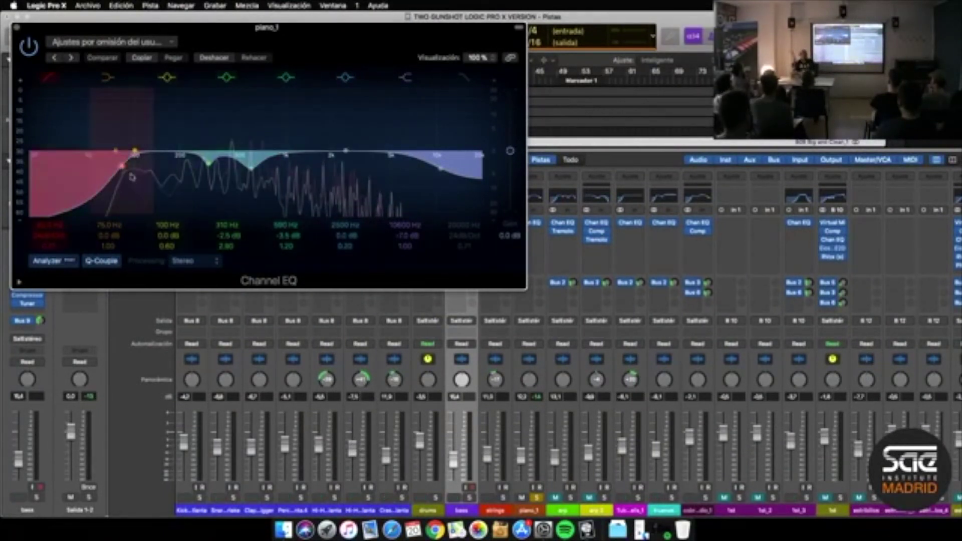
Audition the piano's low cut at 1080 Hz, solo the bass and strings alongside it, and return the cut to 98 Hz
{"action": "left_click_drag", "start_coordinate": [124, 168], "coordinate": [306, 171]}
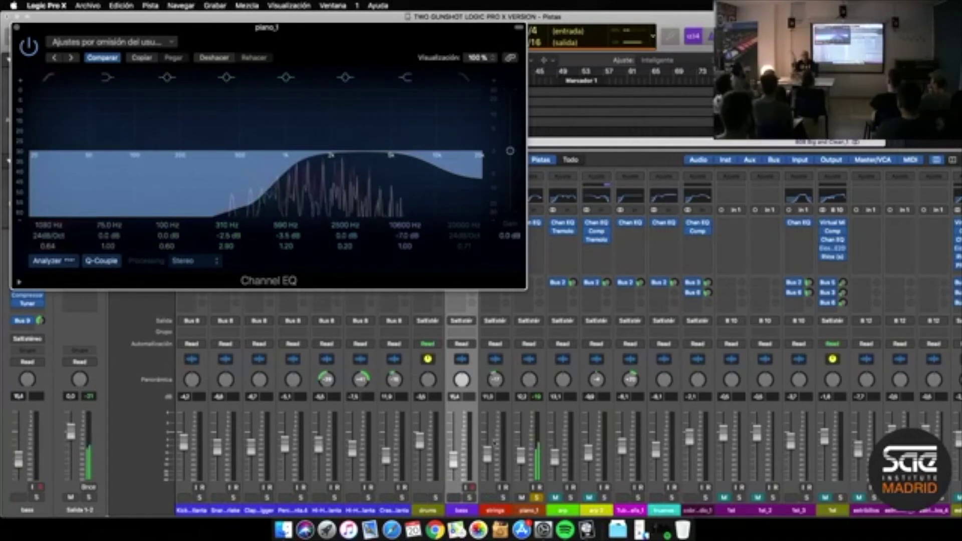
{"action": "left_click", "coordinate": [469, 497]}
{"action": "left_click", "coordinate": [503, 498]}
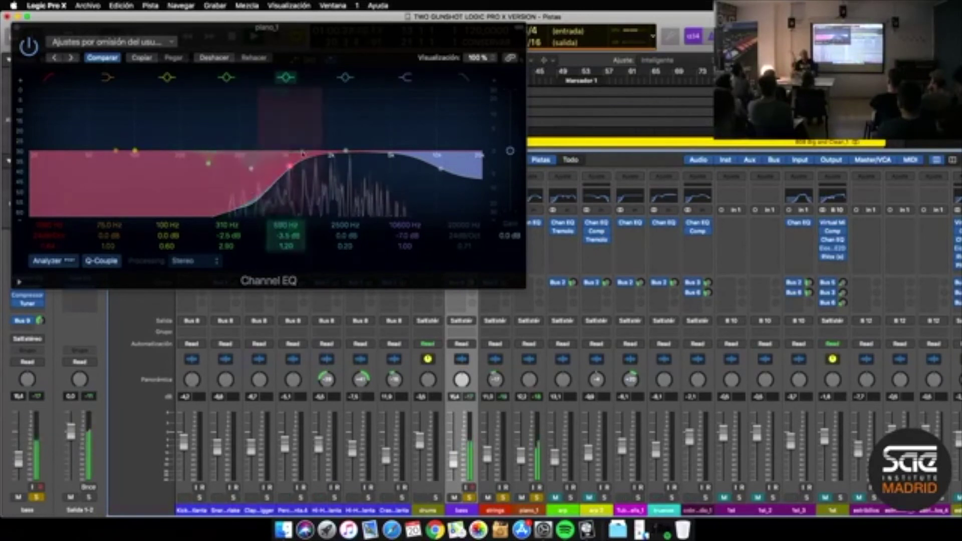
{"action": "left_click_drag", "start_coordinate": [289, 165], "coordinate": [119, 163]}
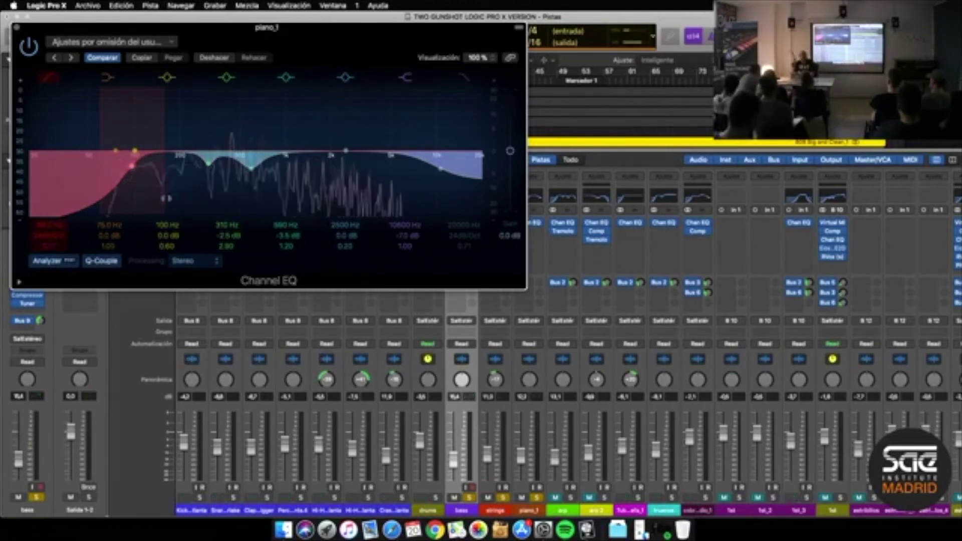
Solo the arp channel, take the piano_1, strings and bass channels out of solo, and close the piano's EQ
{"action": "left_click", "coordinate": [570, 497]}
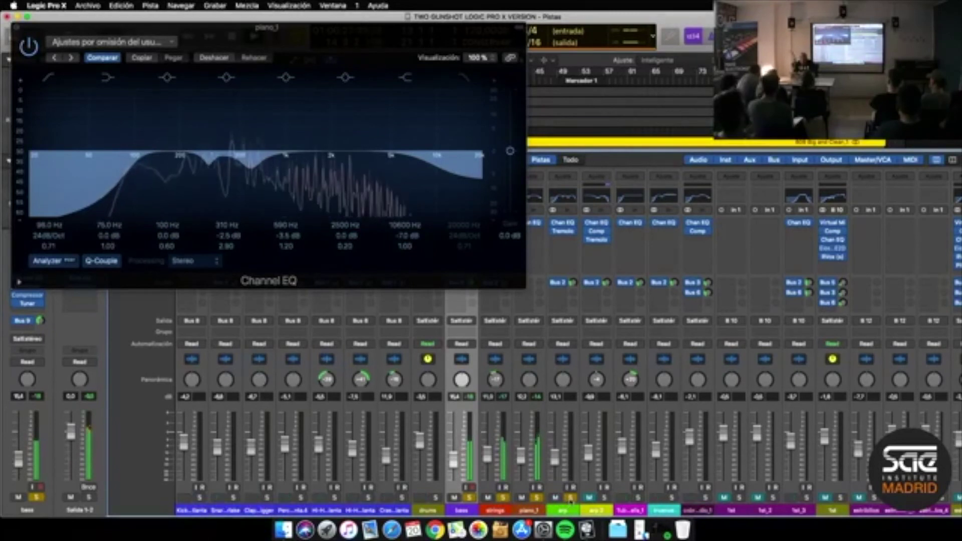
{"action": "left_click", "coordinate": [535, 498]}
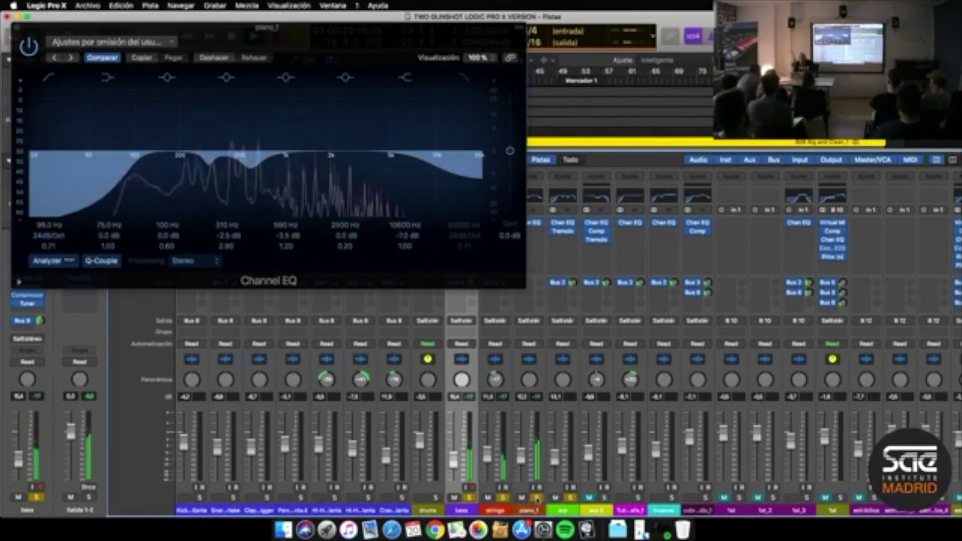
{"action": "left_click", "coordinate": [570, 497]}
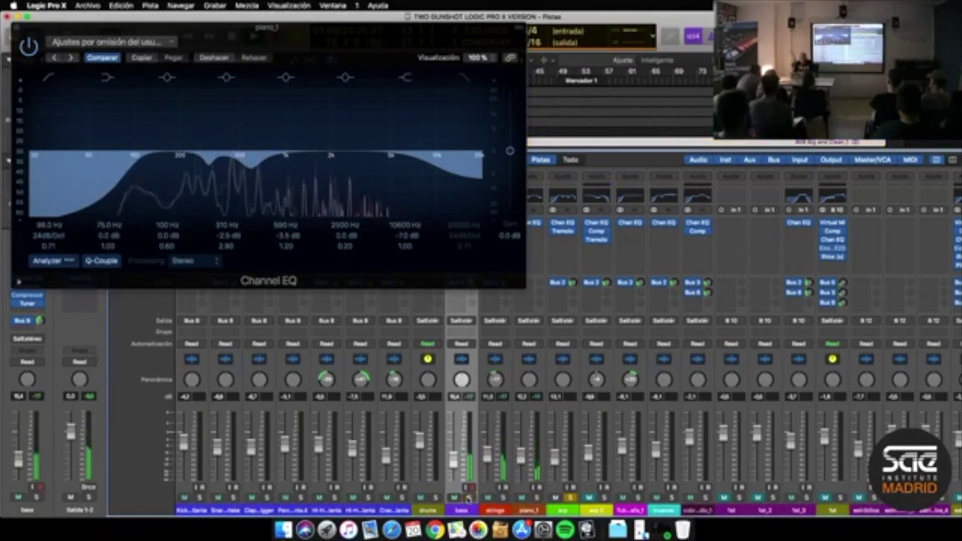
{"action": "left_click", "coordinate": [569, 497]}
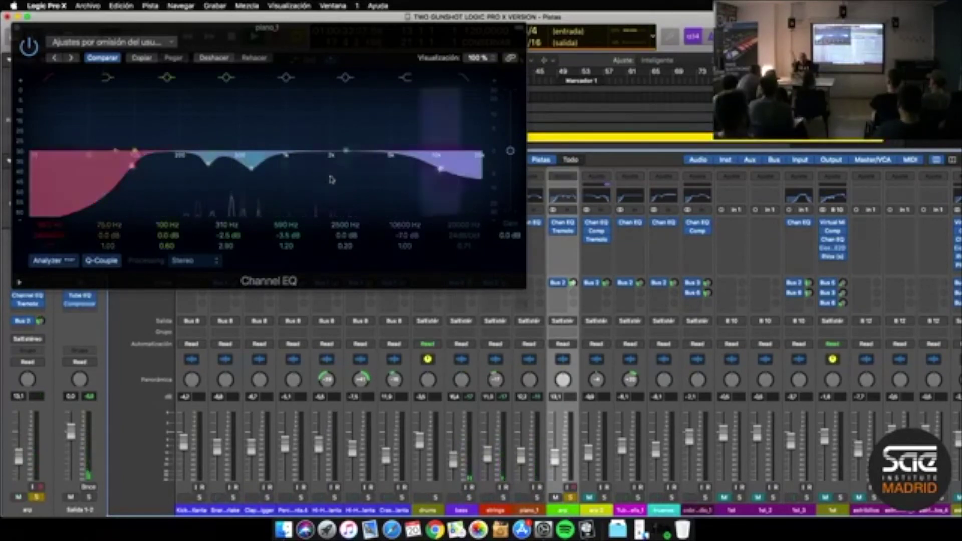
{"action": "left_click", "coordinate": [16, 27]}
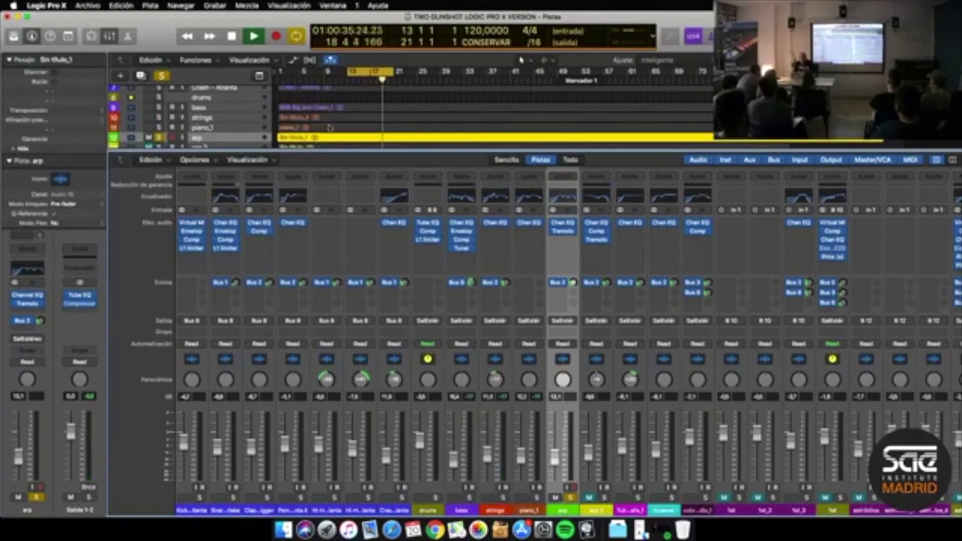
Enlarge the tracks area and the track height, and play the soloed arp region from about bar 25
{"action": "scroll", "coordinate": [350, 115], "scroll_direction": "up", "scroll_amount": 5}
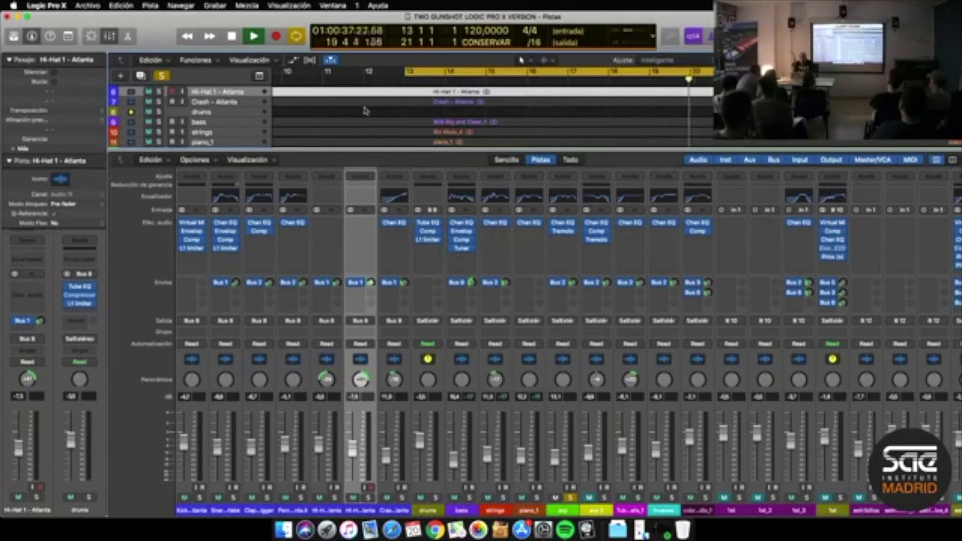
{"action": "scroll", "coordinate": [516, 138], "scroll_direction": "down", "scroll_amount": 8}
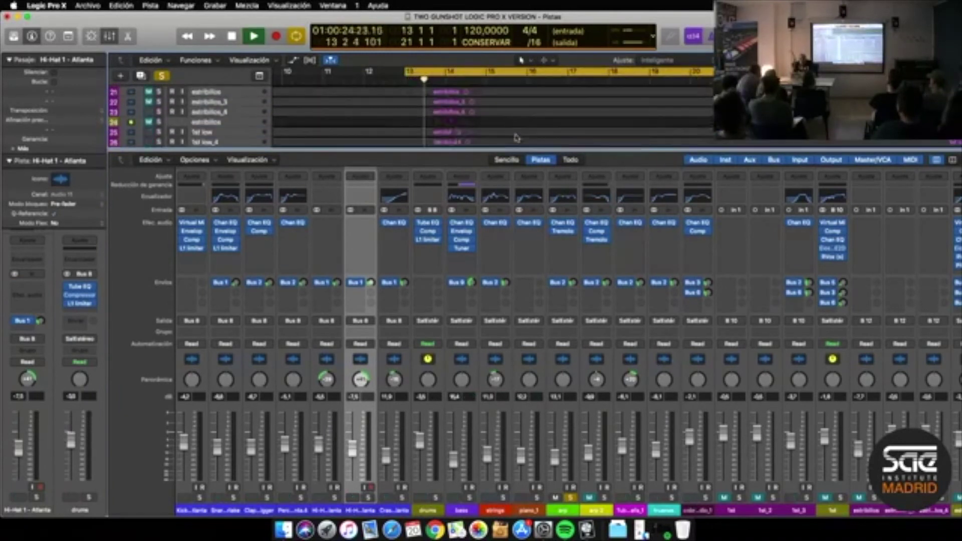
{"action": "right_click", "coordinate": [516, 135]}
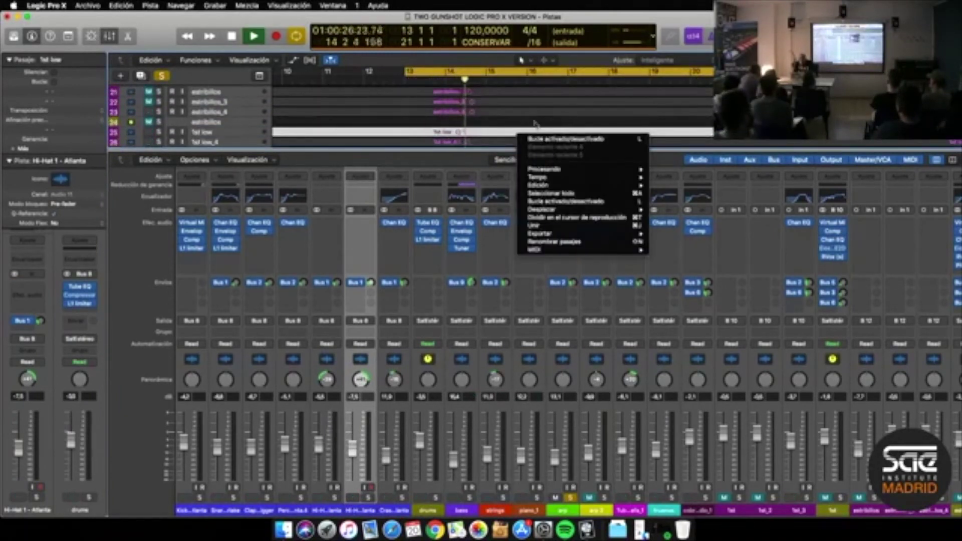
{"action": "left_click", "coordinate": [535, 123]}
{"action": "scroll", "coordinate": [535, 123], "scroll_direction": "up", "scroll_amount": 3}
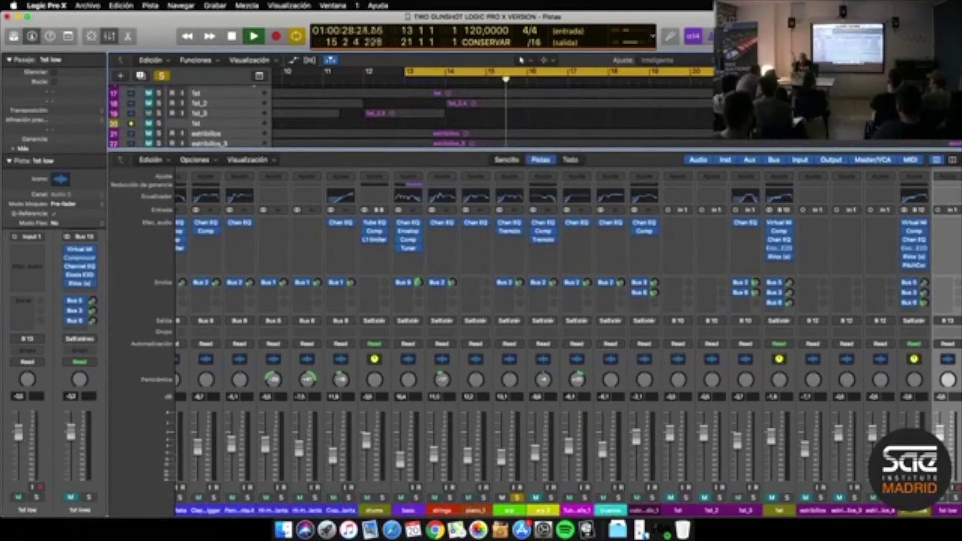
{"action": "key", "text": "z"}
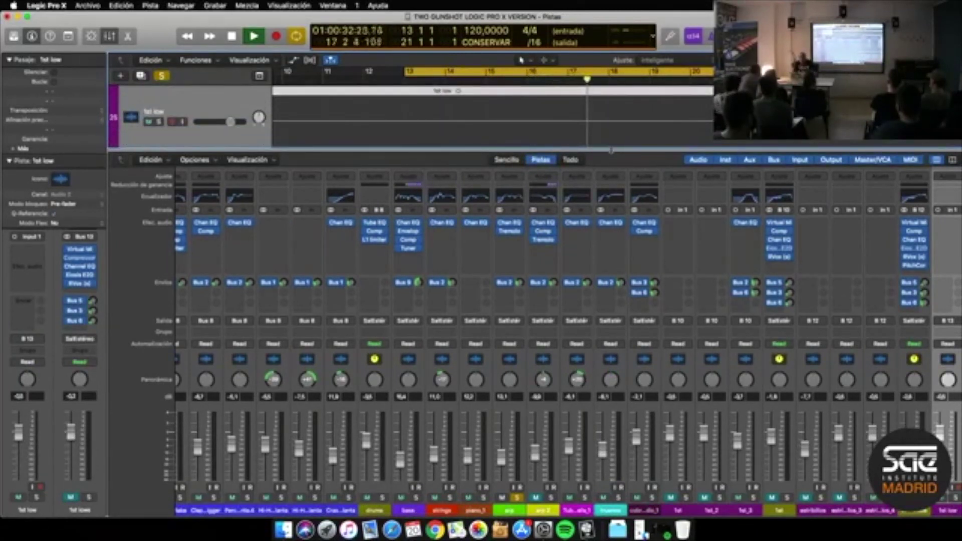
{"action": "left_click_drag", "start_coordinate": [610, 150], "coordinate": [610, 346]}
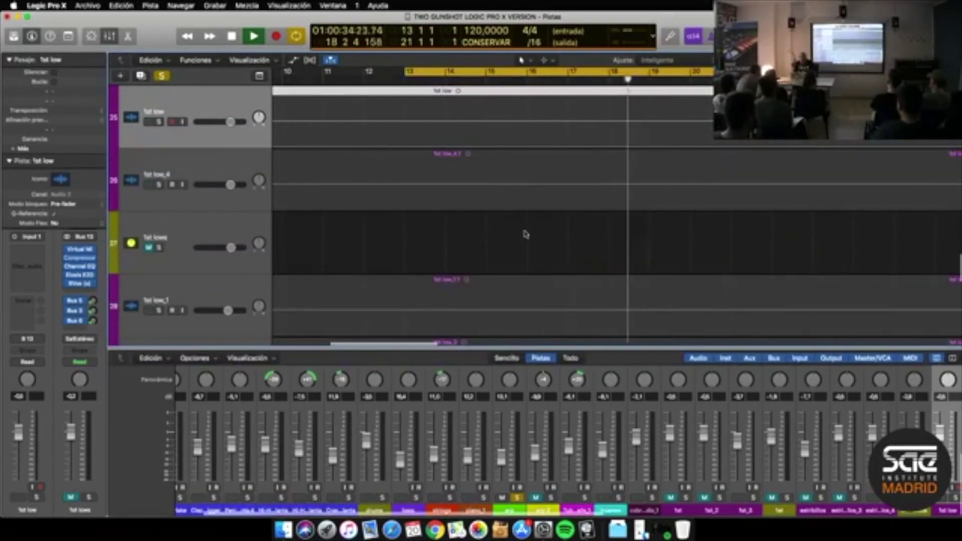
{"action": "scroll", "coordinate": [525, 234], "scroll_direction": "up", "scroll_amount": 15}
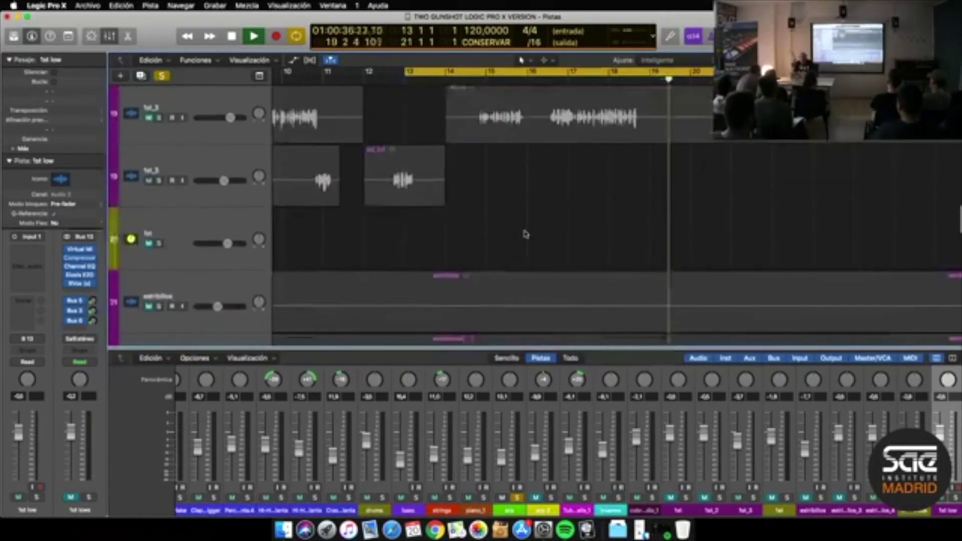
{"action": "scroll", "coordinate": [525, 234], "scroll_direction": "up", "scroll_amount": 5}
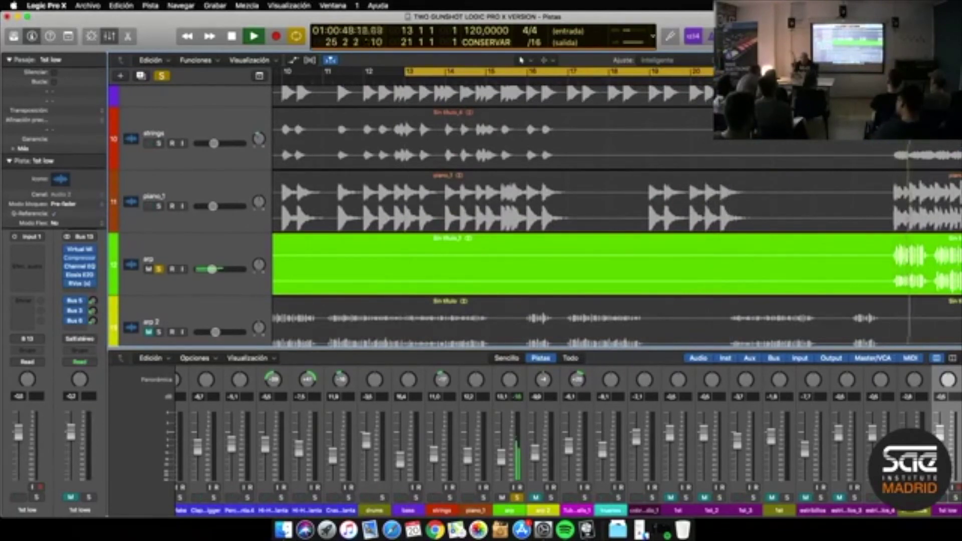
Show the insert and EQ slots in the mixer, select the arp 2 channel, and stop playback
{"action": "scroll", "coordinate": [523, 443], "scroll_direction": "down", "scroll_amount": 5}
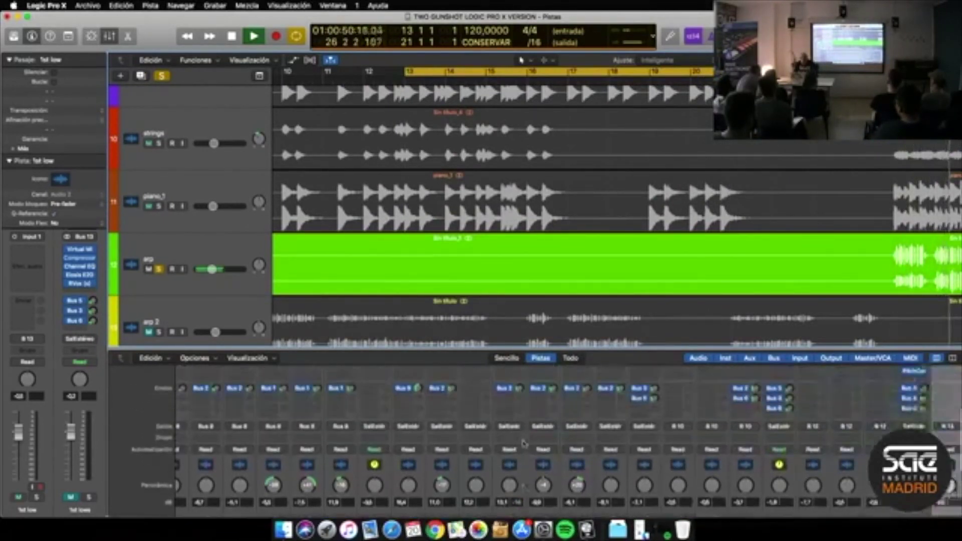
{"action": "scroll", "coordinate": [522, 444], "scroll_direction": "up", "scroll_amount": 5}
{"action": "left_click", "coordinate": [524, 405]}
{"action": "left_click", "coordinate": [528, 381]}
{"action": "left_click", "coordinate": [528, 377]}
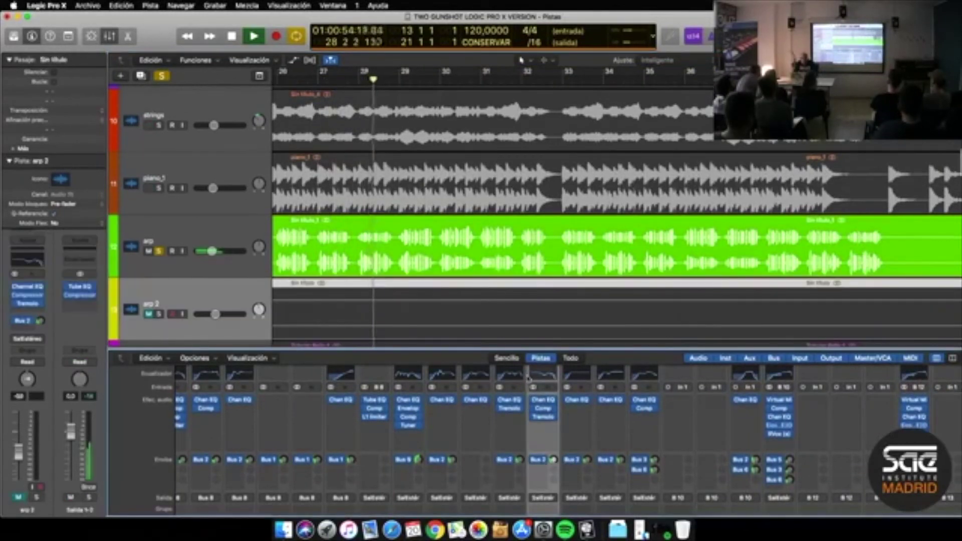
{"action": "key", "text": "space"}
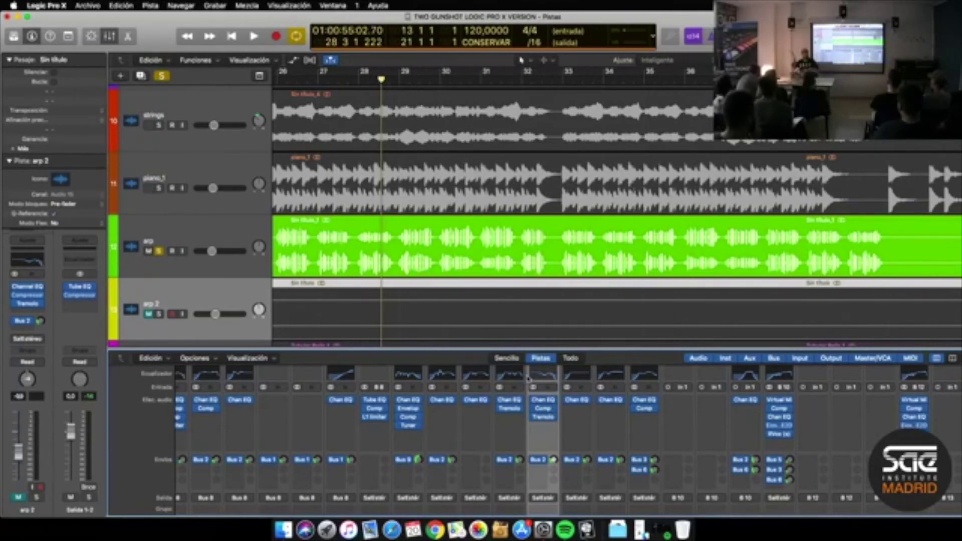
Unmute and solo the arp 2 channel, play it within the cycle range, and stop playback
{"action": "scroll", "coordinate": [543, 410], "scroll_direction": "down", "scroll_amount": 5}
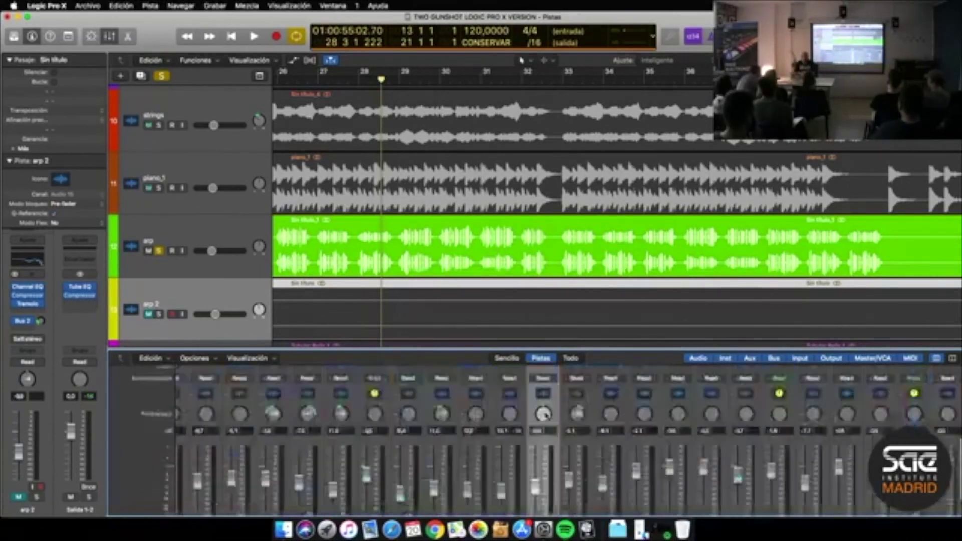
{"action": "key", "text": "space"}
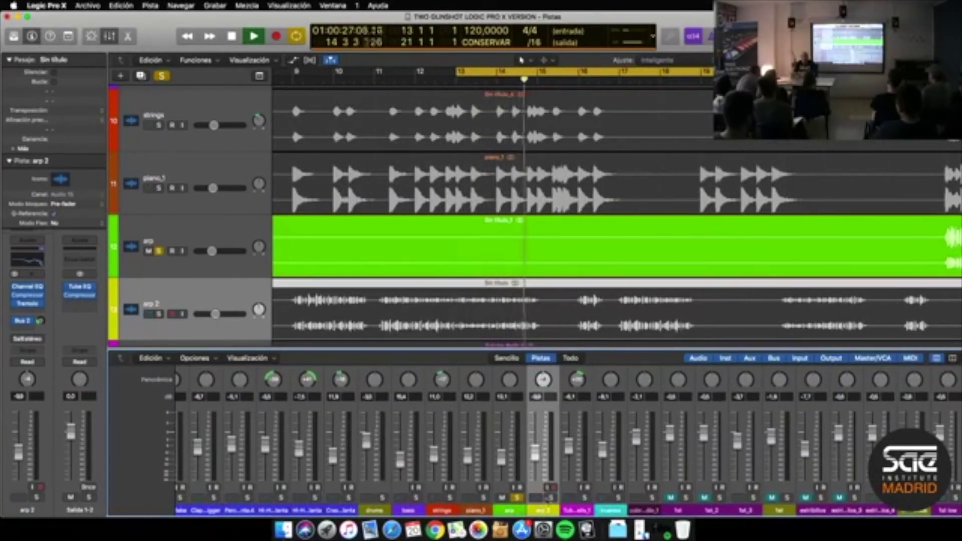
{"action": "key", "text": "ctrl+m"}
{"action": "key", "text": "ctrl+s"}
{"action": "key", "text": "space"}
{"action": "key", "text": "space"}
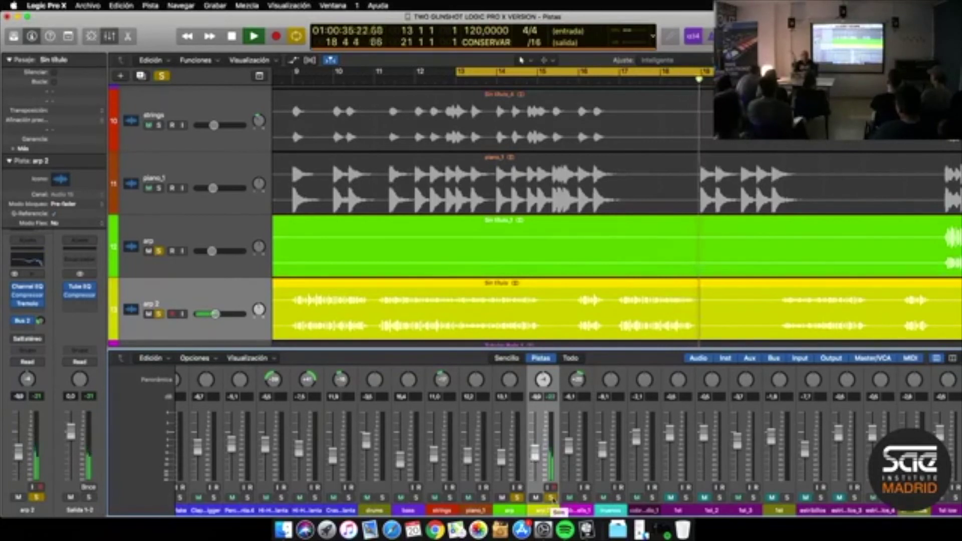
{"action": "key", "text": "space"}
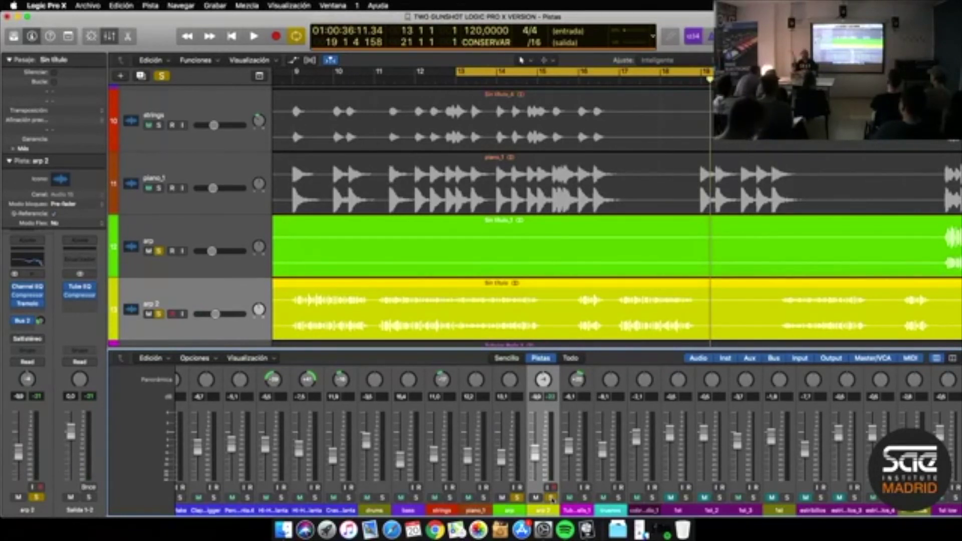
Take arp 2 and arp out of solo and raise the arp 2 fader to -4.7 dB while playing the full mix
{"action": "left_click", "coordinate": [551, 497]}
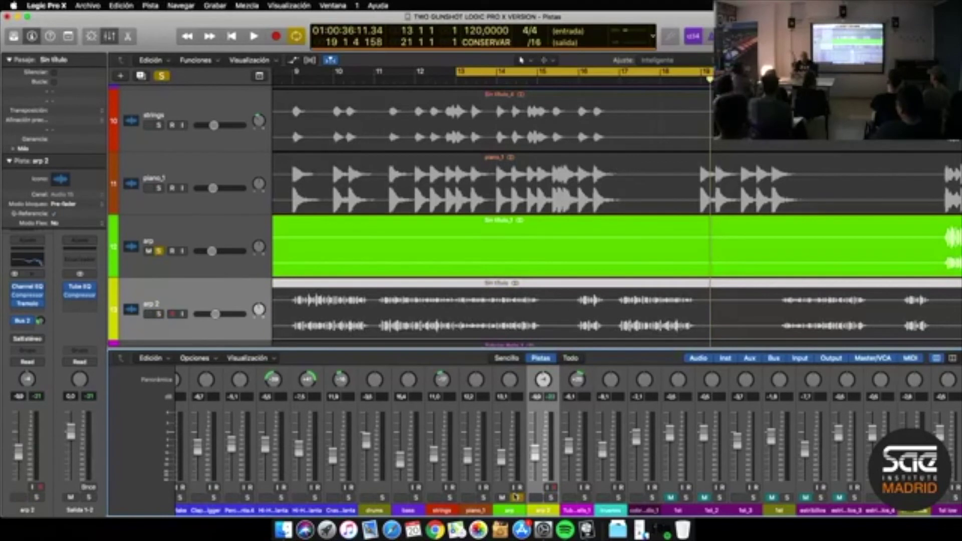
{"action": "left_click", "coordinate": [516, 497]}
{"action": "key", "text": "space"}
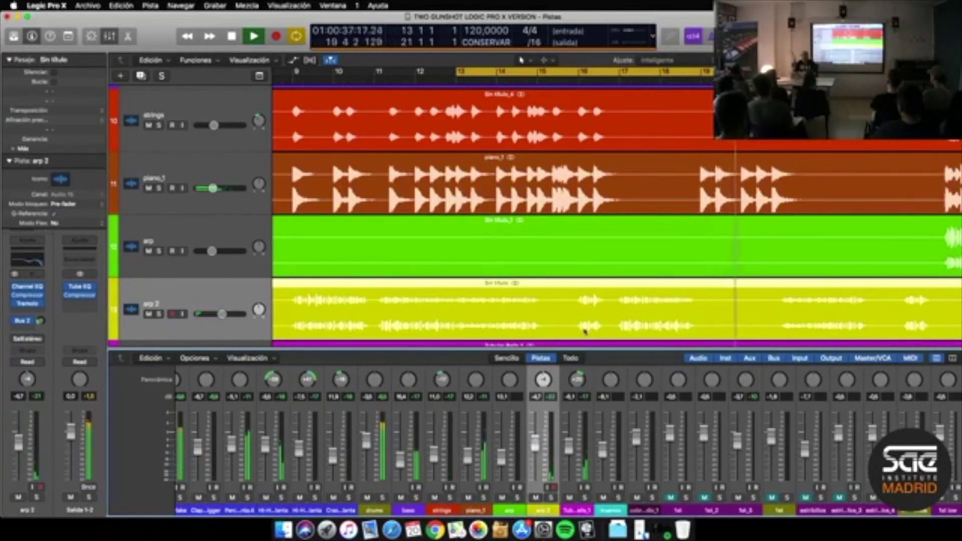
{"action": "key", "text": "space"}
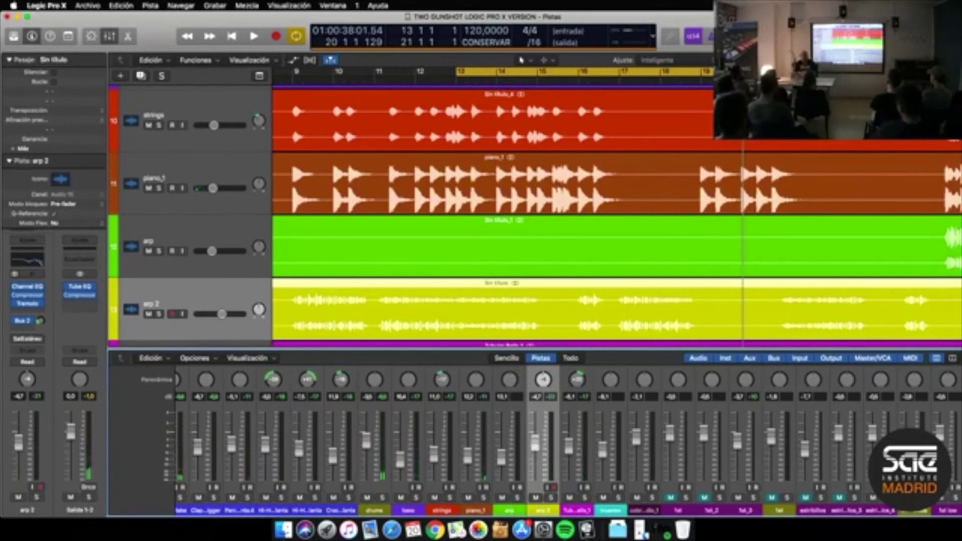
Play the full mix with the arp 2 fader at -3.2 dB, and lower it to -10.6 dB
{"action": "key", "text": "space"}
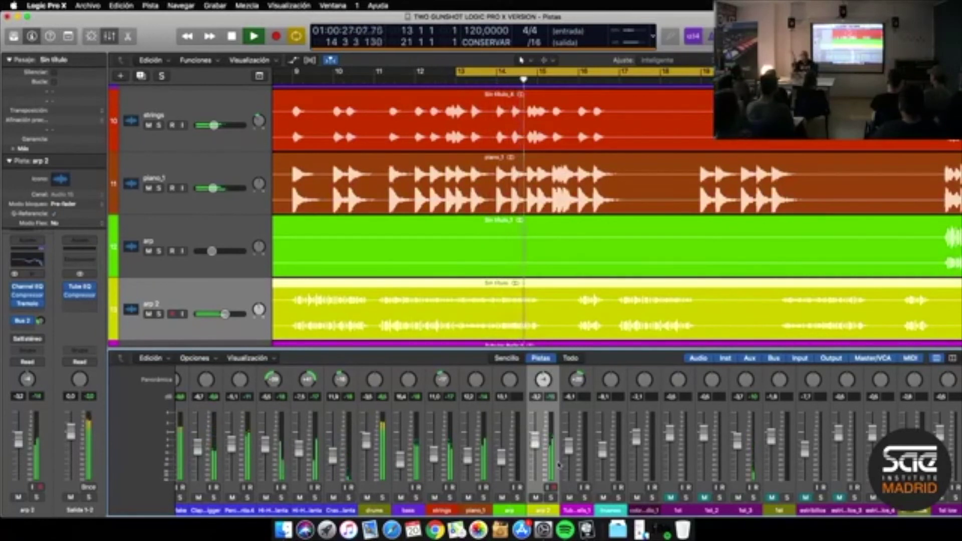
{"action": "key", "text": "space"}
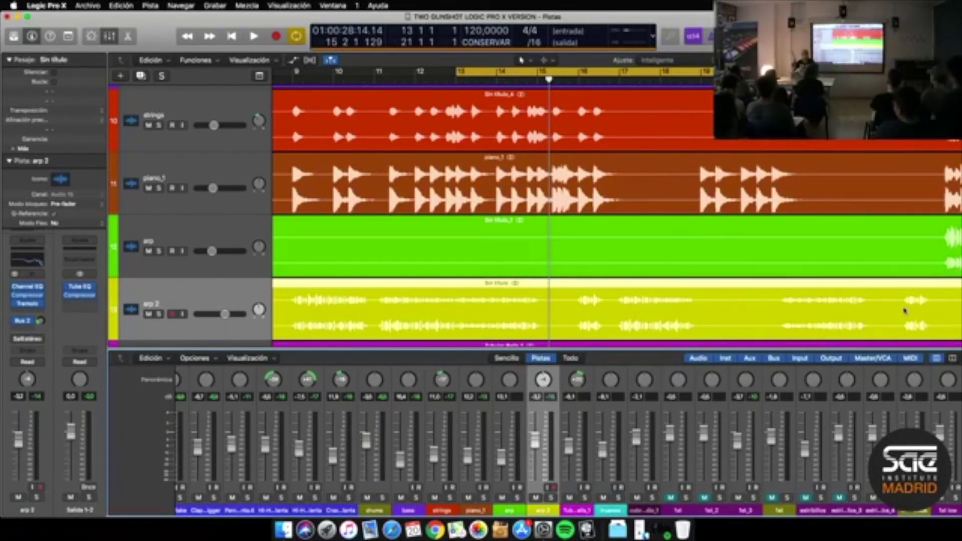
{"action": "key", "text": "space"}
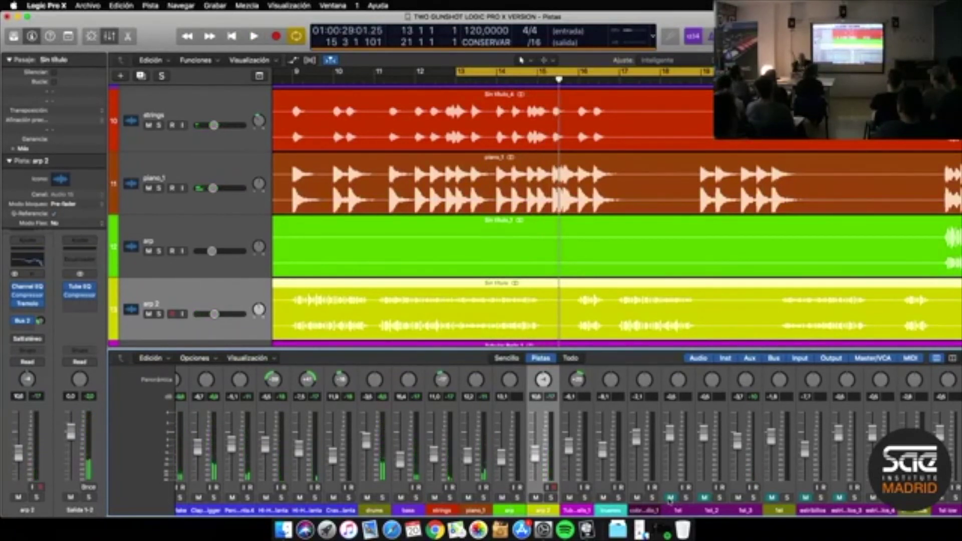
Expand the mixer to show the vocal channels' full strips and select the first 1st audio channel
{"action": "scroll", "coordinate": [650, 458], "scroll_direction": "right", "scroll_amount": 10}
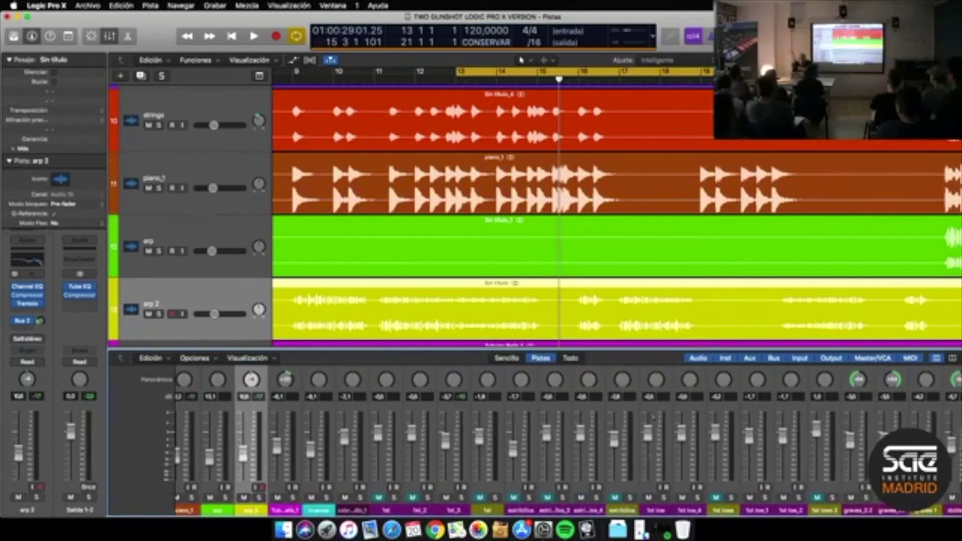
{"action": "left_click_drag", "start_coordinate": [641, 350], "coordinate": [641, 141]}
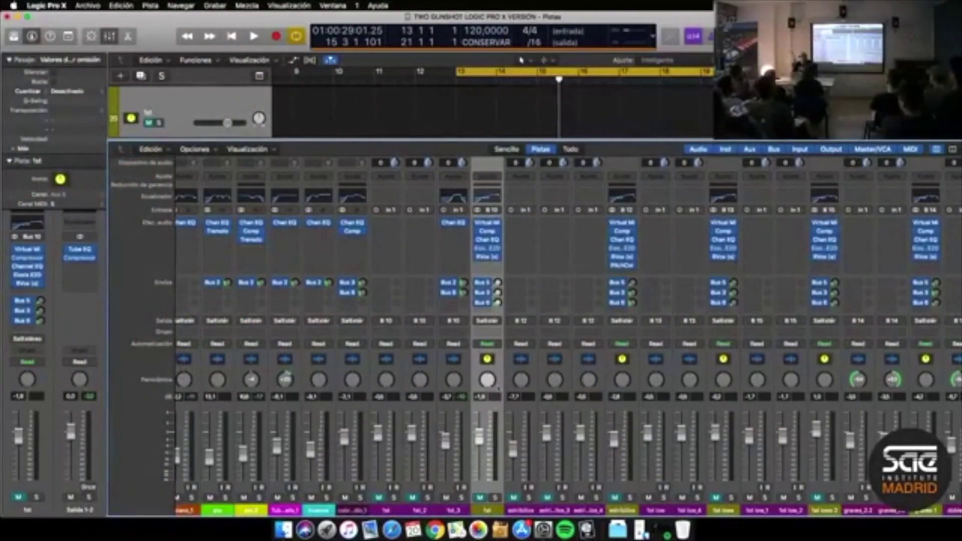
{"action": "left_click", "coordinate": [386, 510]}
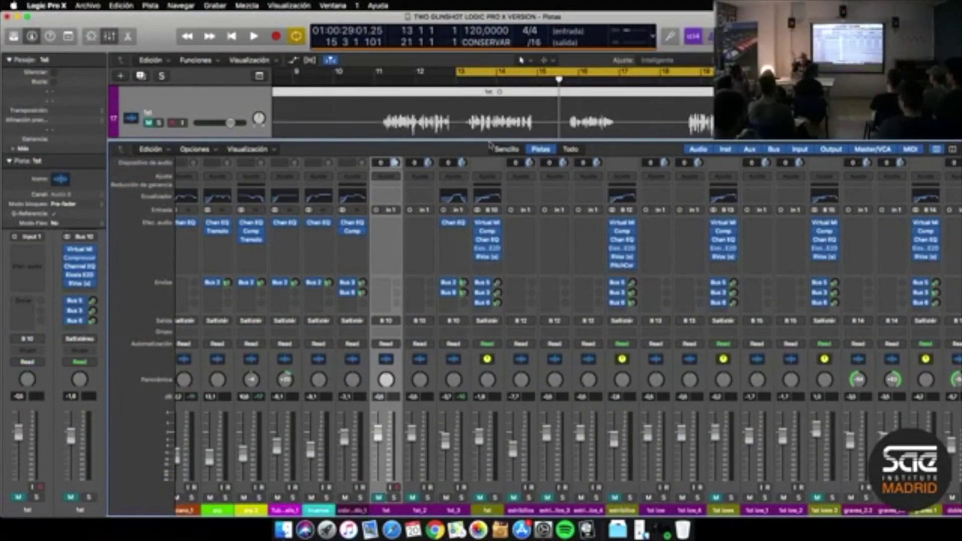
Enlarge the tracks area, zoom out to the whole song, and examine the 1st and estribillos vocal regions
{"action": "left_click_drag", "start_coordinate": [488, 141], "coordinate": [488, 435]}
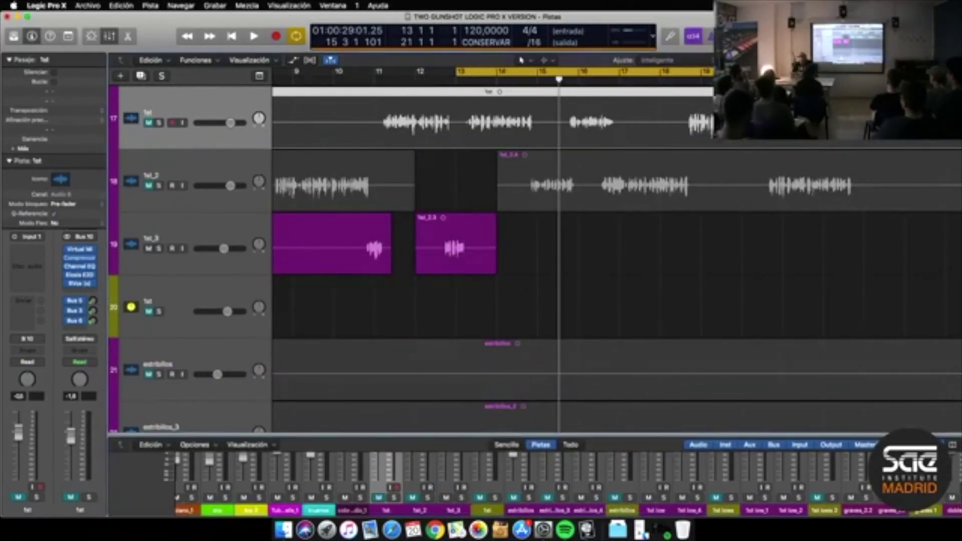
{"action": "key", "text": "z"}
{"action": "scroll", "coordinate": [500, 253], "scroll_direction": "up", "scroll_amount": 5}
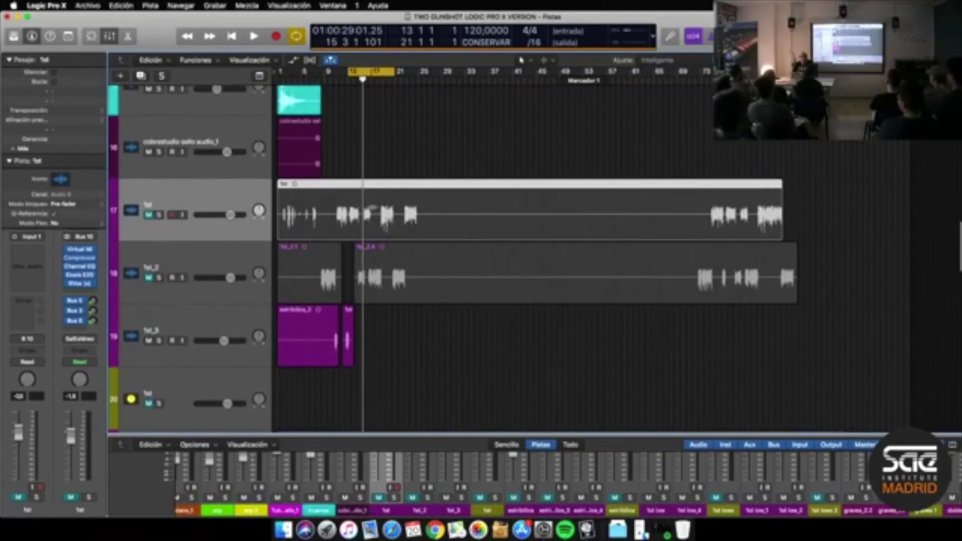
{"action": "scroll", "coordinate": [373, 269], "scroll_direction": "down", "scroll_amount": 2}
{"action": "scroll", "coordinate": [374, 270], "scroll_direction": "down", "scroll_amount": 10}
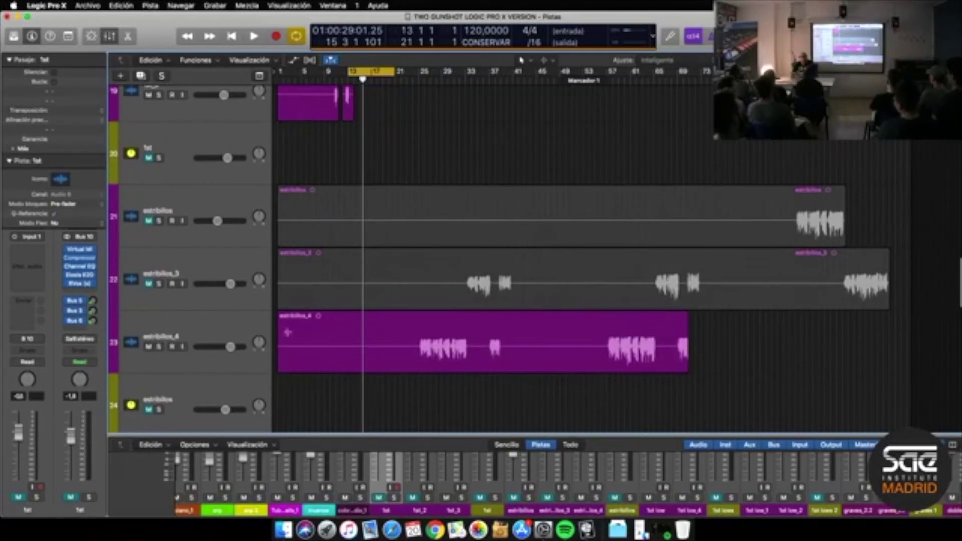
Unmute the estribillos_3 track and deselect its regions
{"action": "left_click", "coordinate": [147, 295]}
{"action": "left_click", "coordinate": [148, 284]}
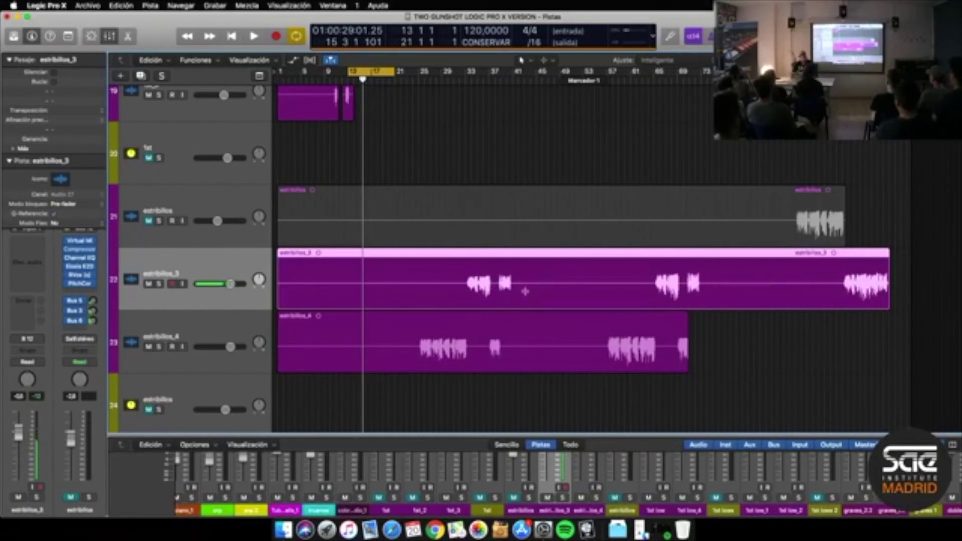
{"action": "left_click", "coordinate": [721, 340]}
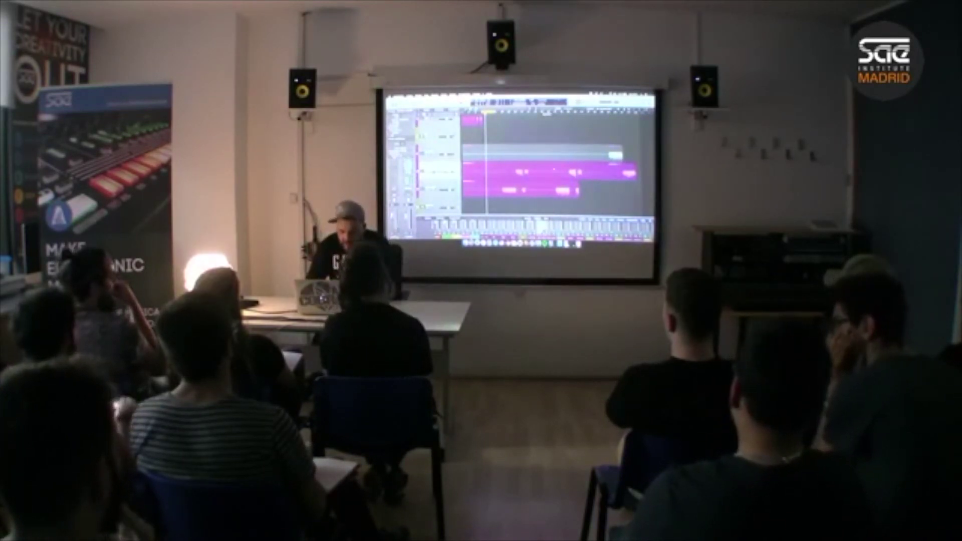
{"action": "scroll", "coordinate": [551, 165], "scroll_direction": "up", "scroll_amount": 2}
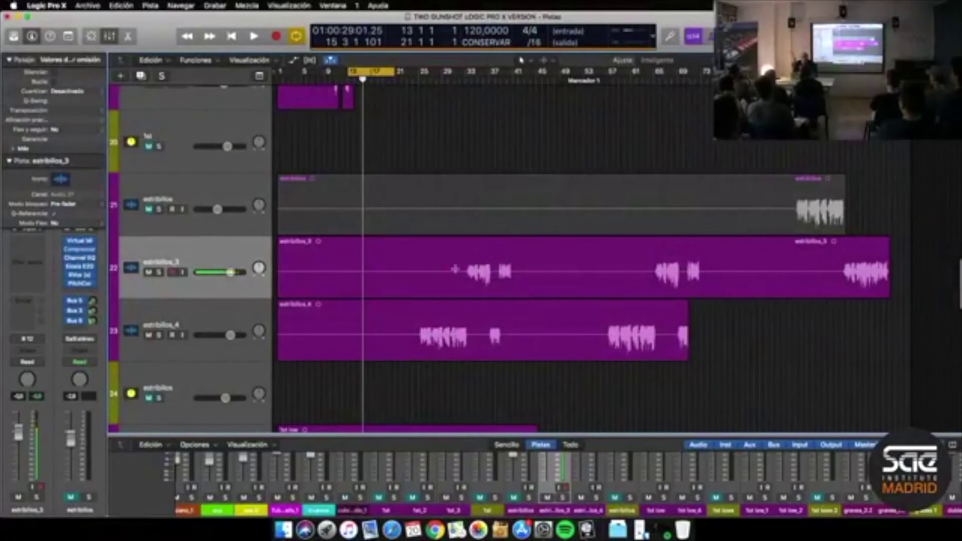
Solo the 1st low and 1st low_4 tracks and play them from about bar 39 with cycle off and the 1st lows bus unmuted
{"action": "scroll", "coordinate": [454, 269], "scroll_direction": "down", "scroll_amount": 5}
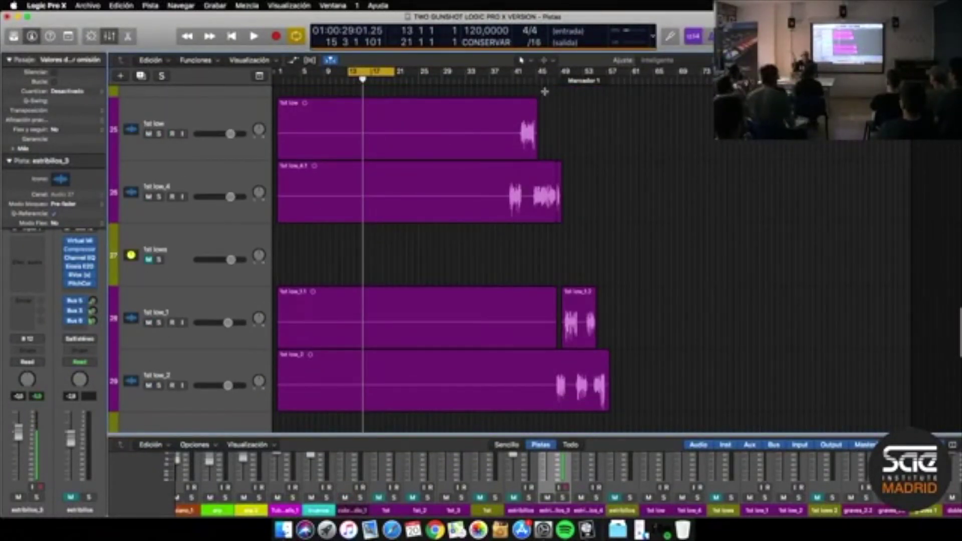
{"action": "left_click", "coordinate": [160, 134]}
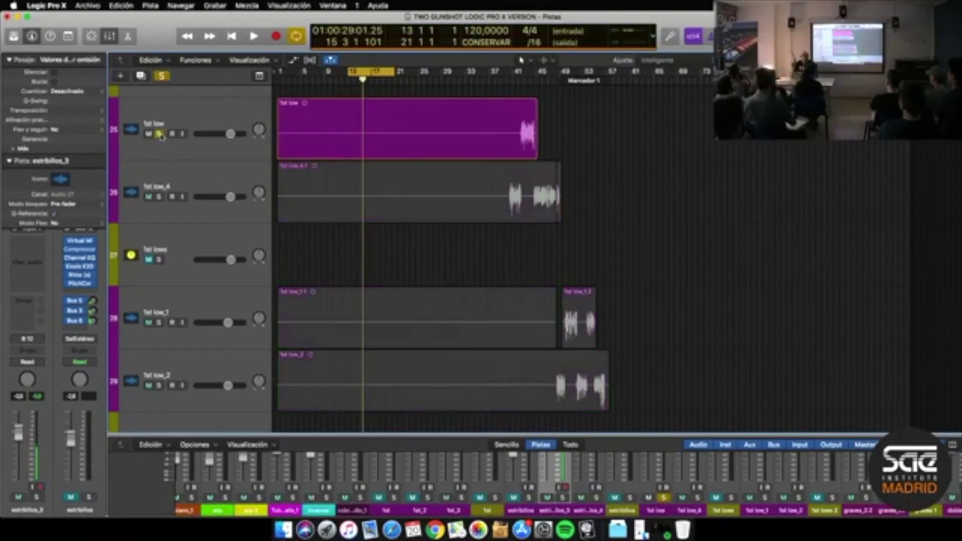
{"action": "left_click", "coordinate": [375, 73]}
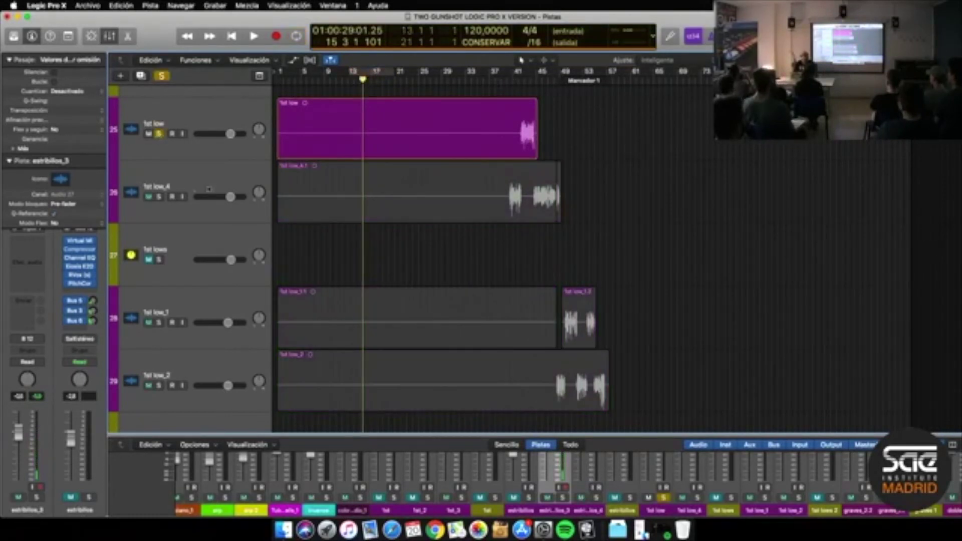
{"action": "left_click", "coordinate": [159, 196]}
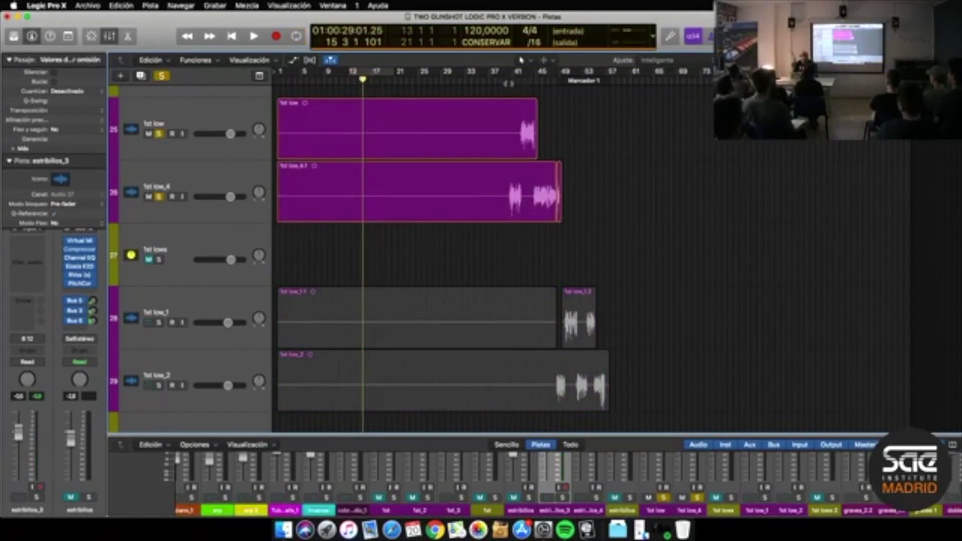
{"action": "left_click", "coordinate": [506, 80]}
{"action": "key", "text": "space"}
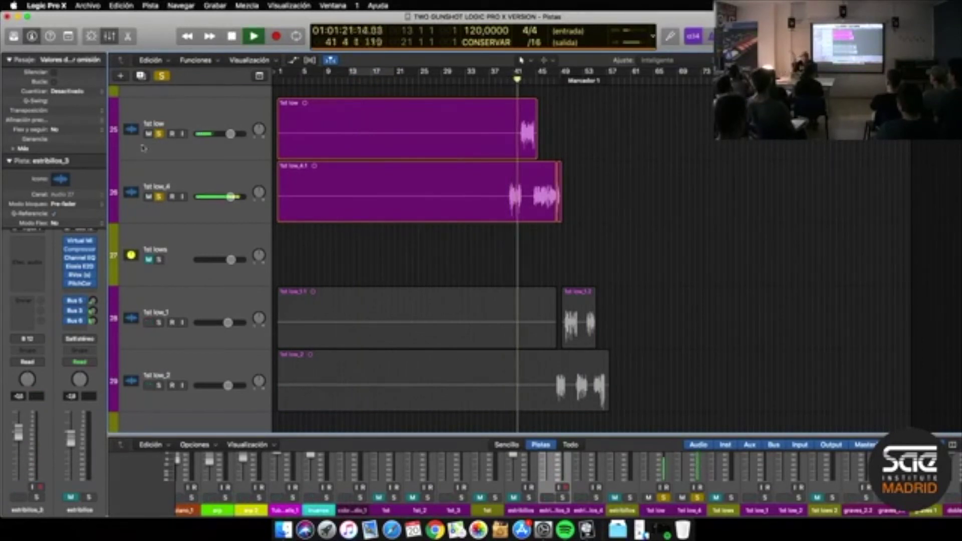
{"action": "scroll", "coordinate": [143, 148], "scroll_direction": "down", "scroll_amount": 2}
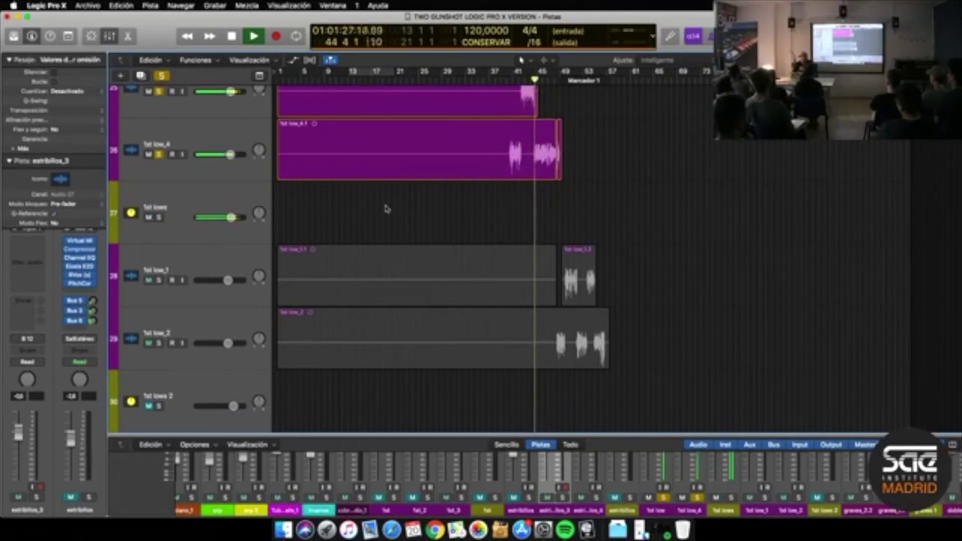
{"action": "key", "text": "space"}
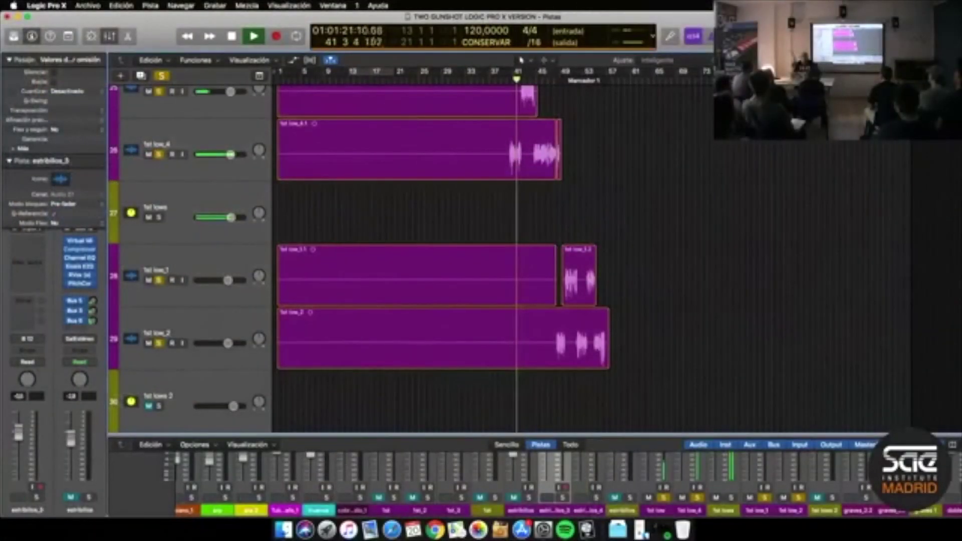
Play the soloed 1st low_1 and 1st low_2 vocals from about bar 49 and unmute the 1st lows 2 bus
{"action": "key", "text": "space"}
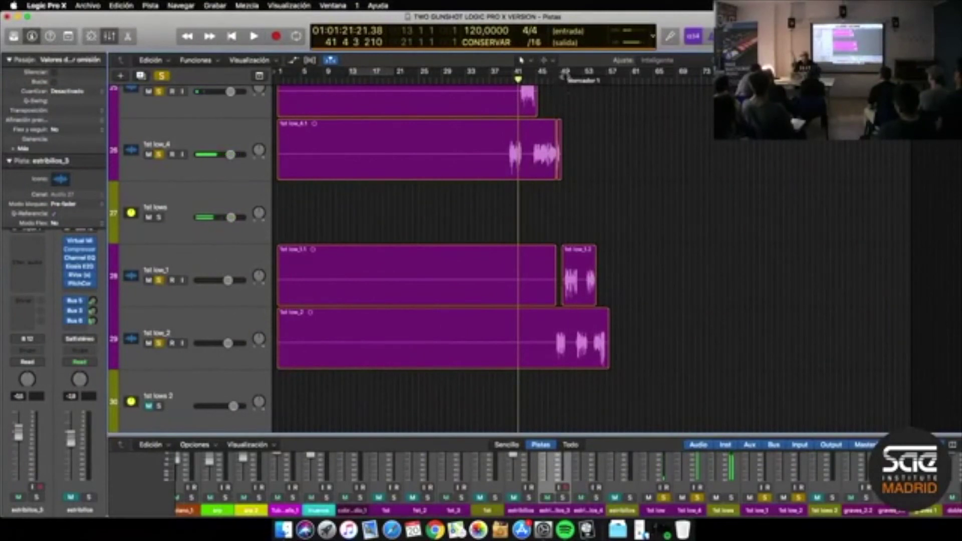
{"action": "left_click", "coordinate": [553, 89]}
{"action": "key", "text": "space"}
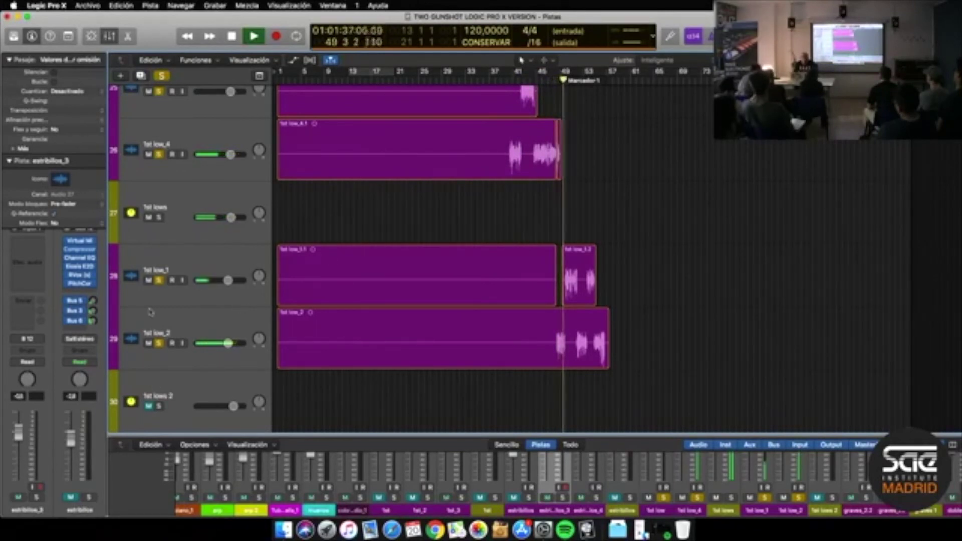
{"action": "scroll", "coordinate": [150, 312], "scroll_direction": "down", "scroll_amount": 2}
{"action": "left_click", "coordinate": [148, 357]}
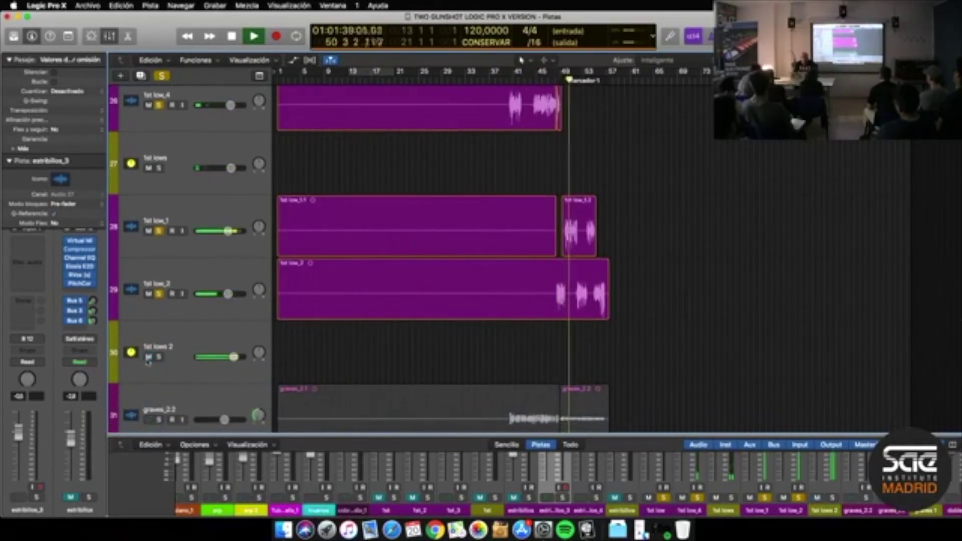
{"action": "key", "text": "space"}
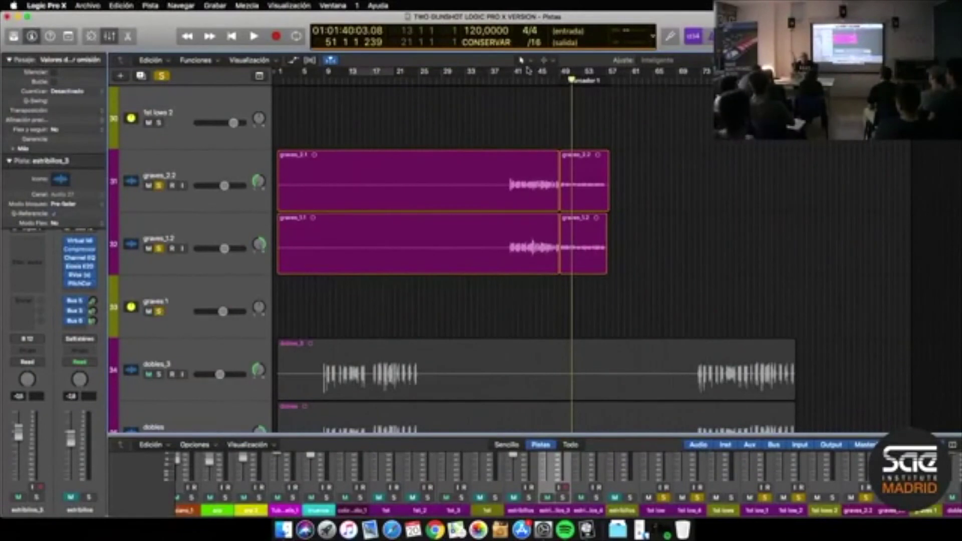
Play the soloed graves vocals from about bar 41 and take the four 1st low tracks out of solo
{"action": "key", "text": "space"}
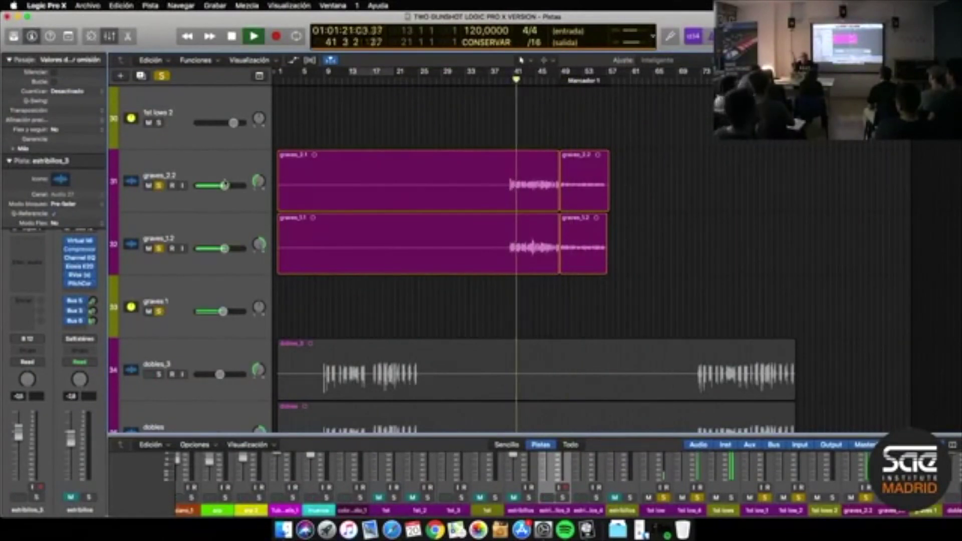
{"action": "scroll", "coordinate": [225, 183], "scroll_direction": "up", "scroll_amount": 3}
{"action": "scroll", "coordinate": [226, 183], "scroll_direction": "up", "scroll_amount": 3}
{"action": "left_click", "coordinate": [148, 244]}
{"action": "left_click", "coordinate": [148, 307]}
{"action": "scroll", "coordinate": [158, 240], "scroll_direction": "up", "scroll_amount": 2}
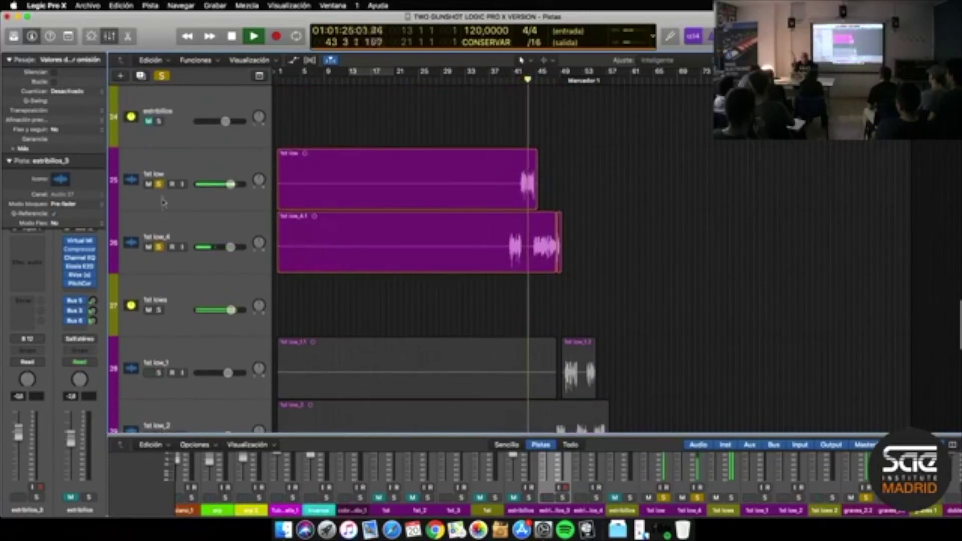
{"action": "left_click", "coordinate": [159, 185]}
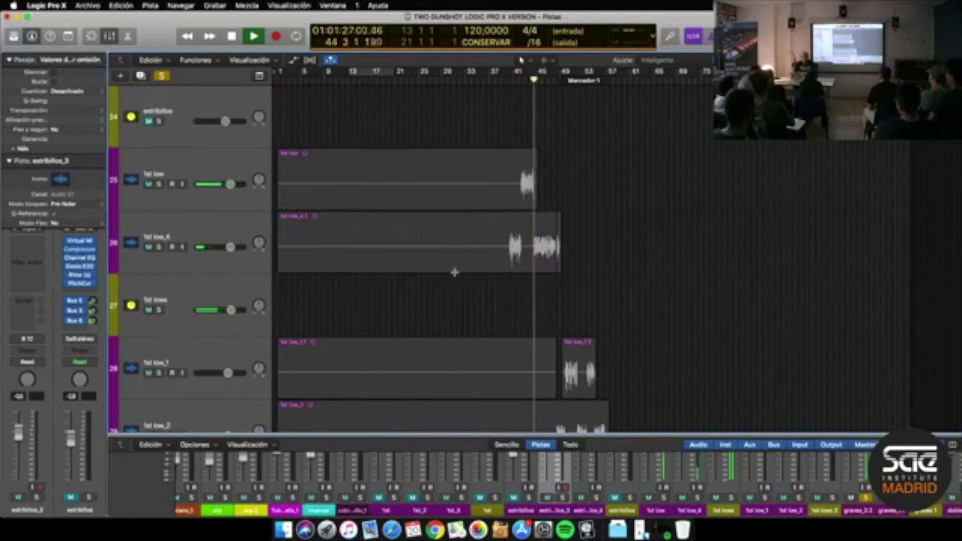
{"action": "scroll", "coordinate": [453, 273], "scroll_direction": "down", "scroll_amount": 9}
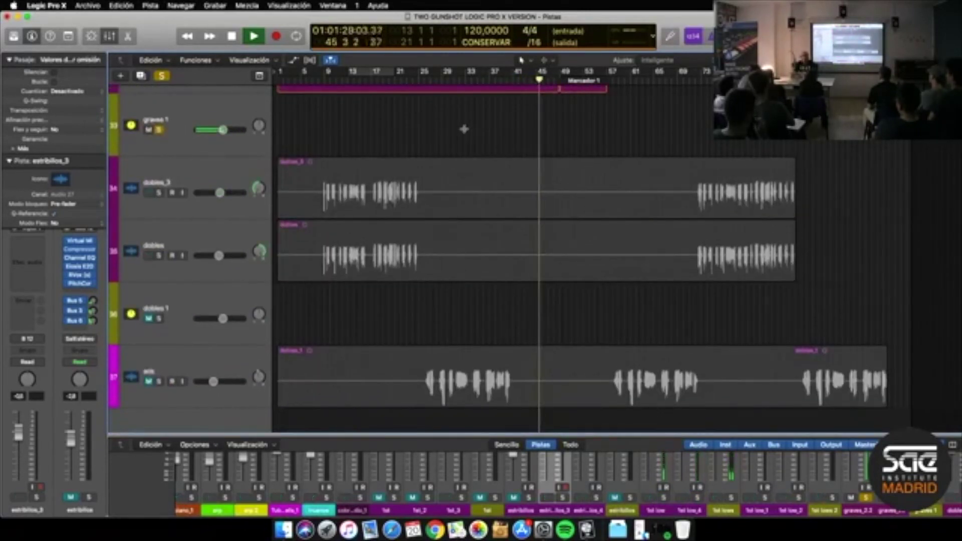
{"action": "key", "text": "space"}
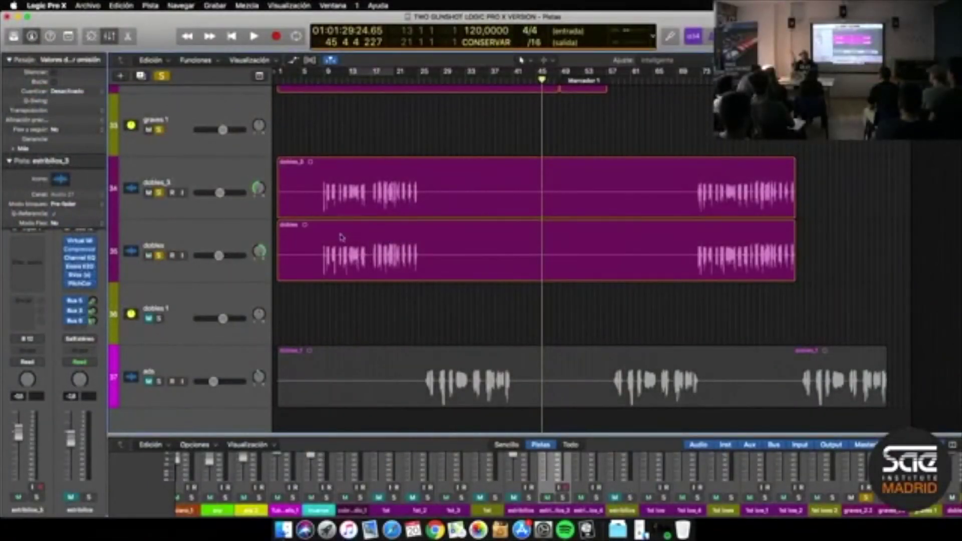
Unmute the dobles 1 bus and solo the ads track
{"action": "left_click", "coordinate": [148, 318]}
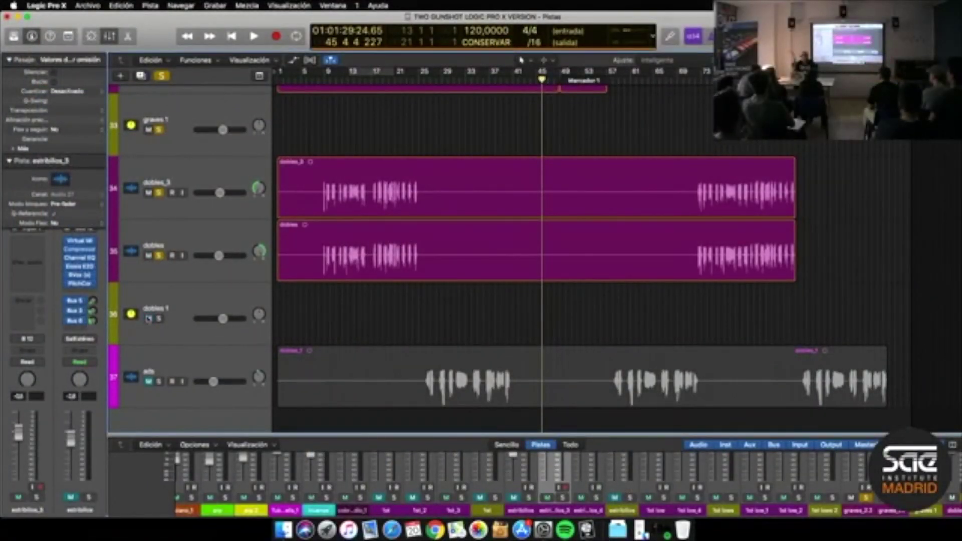
{"action": "left_click", "coordinate": [158, 381]}
Unmute the 1st, 1st_2 and 1st_3 vocal tracks and select their 1st bus
{"action": "scroll", "coordinate": [399, 303], "scroll_direction": "up", "scroll_amount": 15}
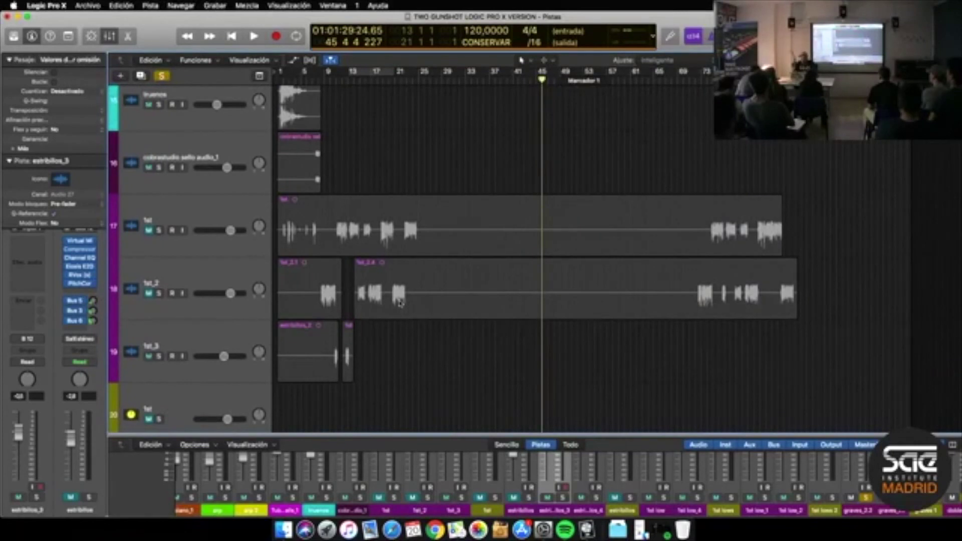
{"action": "scroll", "coordinate": [399, 302], "scroll_direction": "up", "scroll_amount": 3}
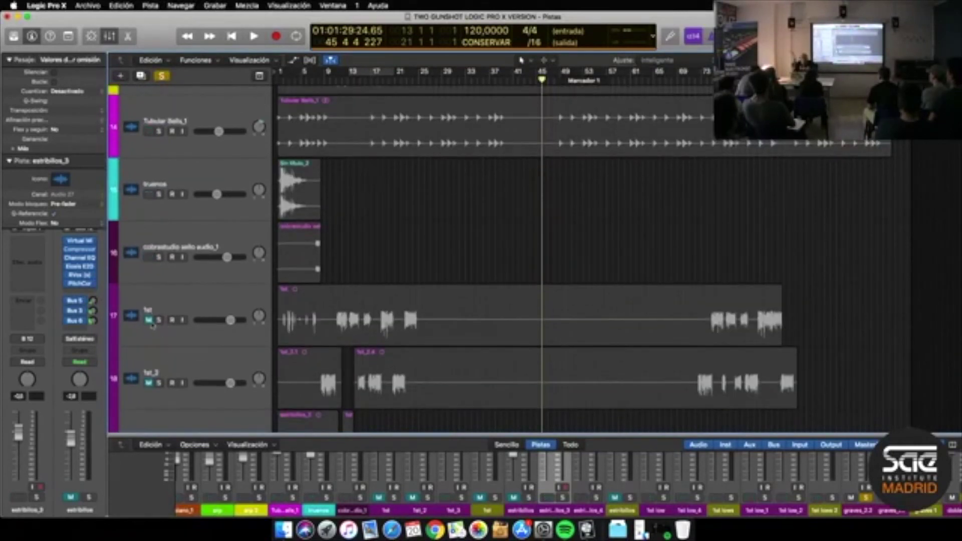
{"action": "left_click", "coordinate": [151, 391]}
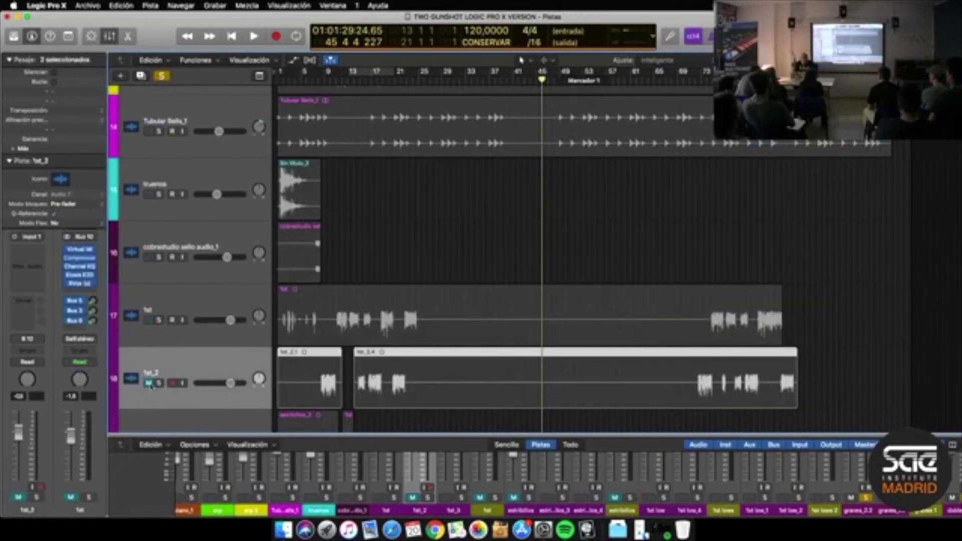
{"action": "scroll", "coordinate": [179, 361], "scroll_direction": "down", "scroll_amount": 5}
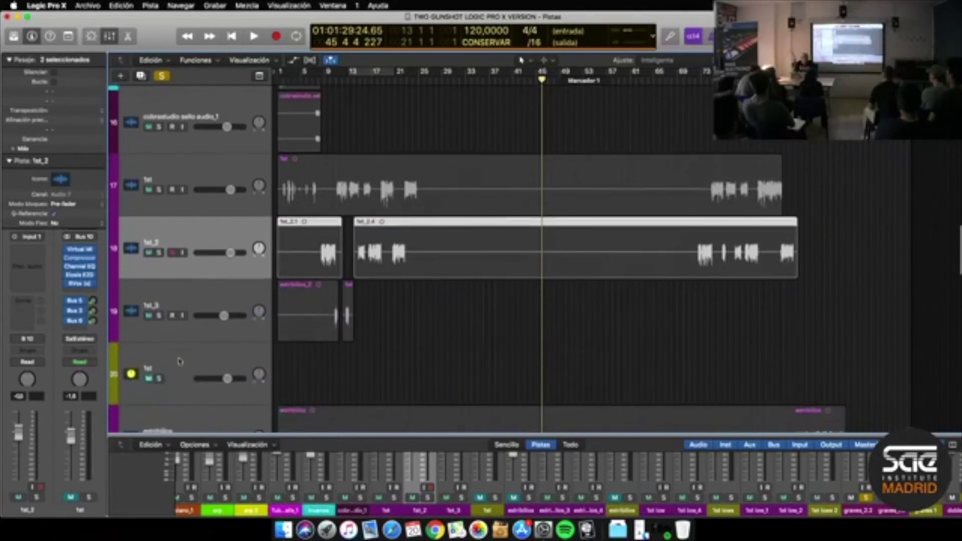
{"action": "left_click", "coordinate": [181, 368]}
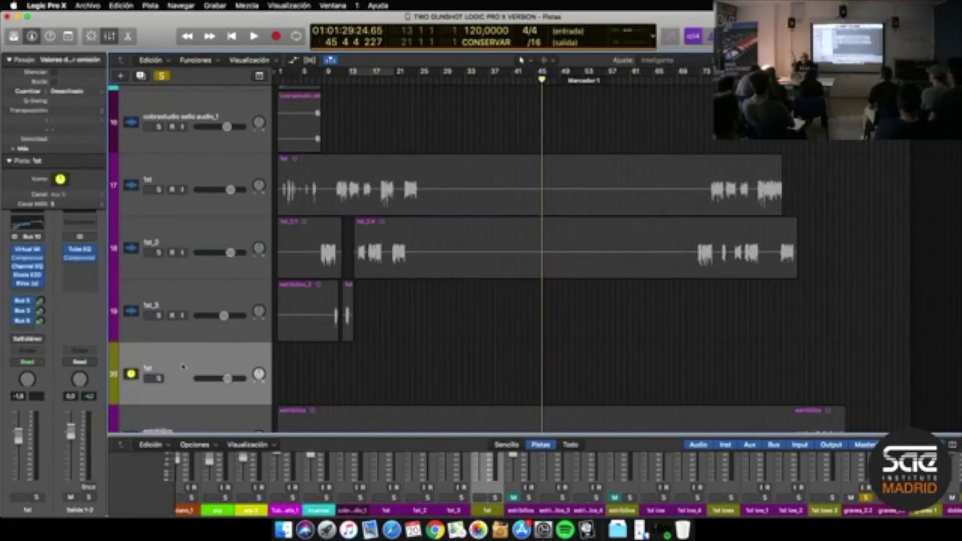
Solo the 1st vocal bus and play it from about bar 8 with its three bus sends bypassed
{"action": "key", "text": "space"}
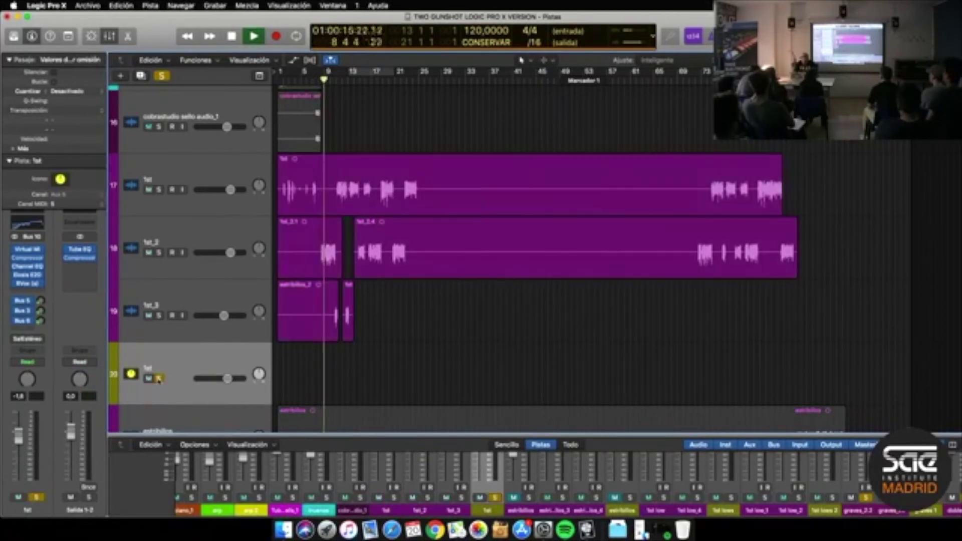
{"action": "key", "text": "s"}
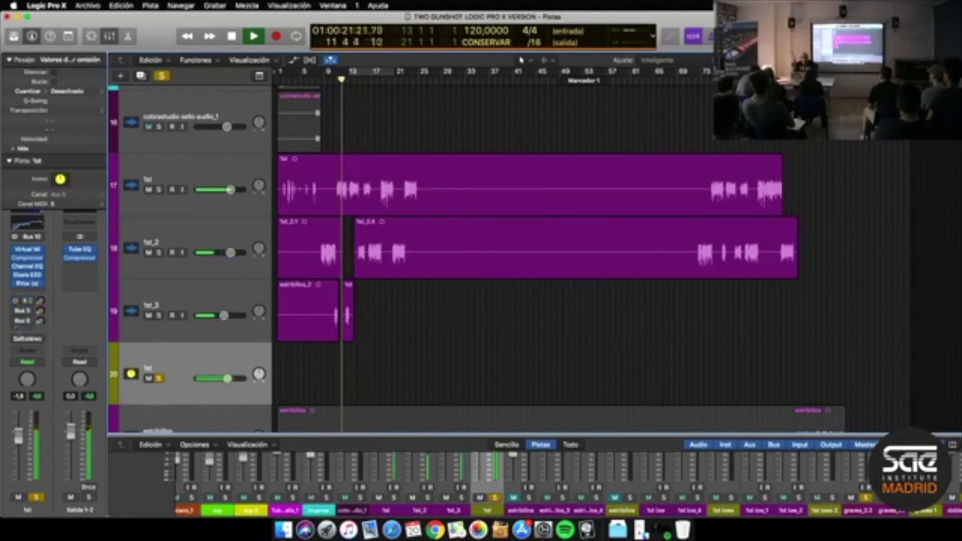
{"action": "key", "text": "space"}
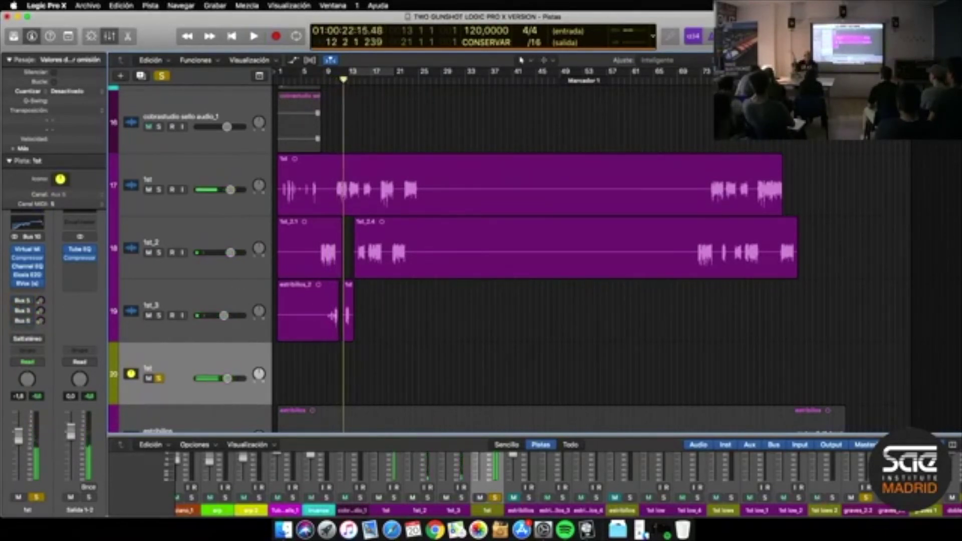
Inspect the Channel EQ curve on the 1st_3 track and play the 1st vocals from bar 10
{"action": "left_click", "coordinate": [207, 315]}
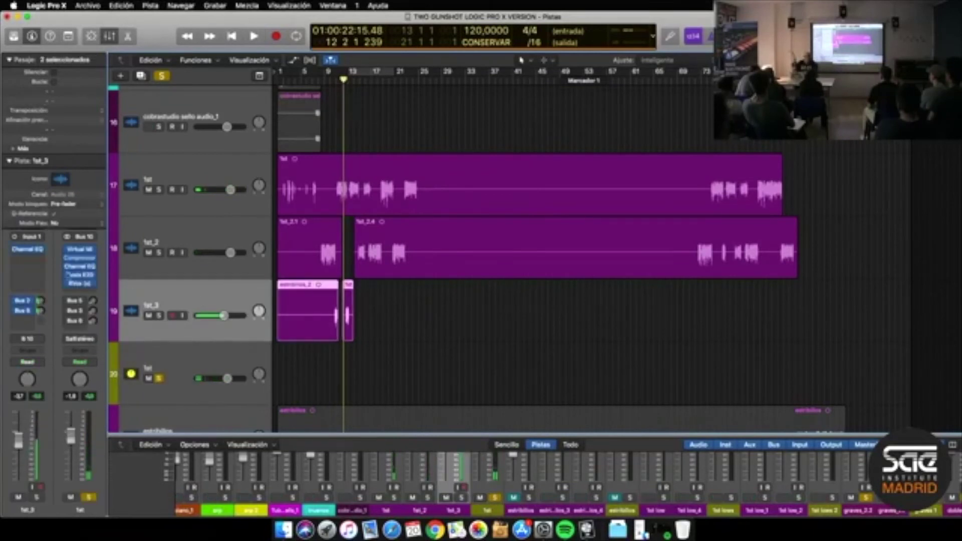
{"action": "left_click", "coordinate": [9, 161]}
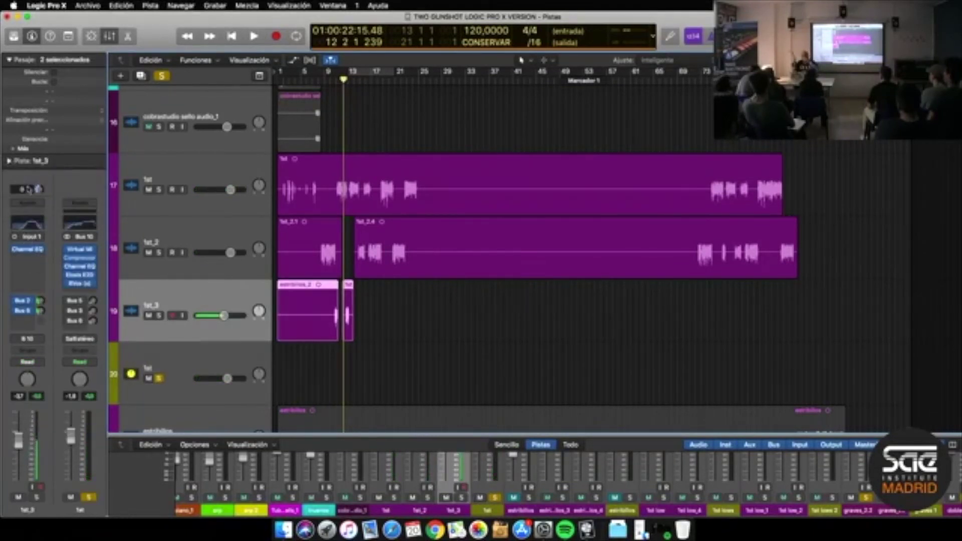
{"action": "left_click", "coordinate": [27, 223]}
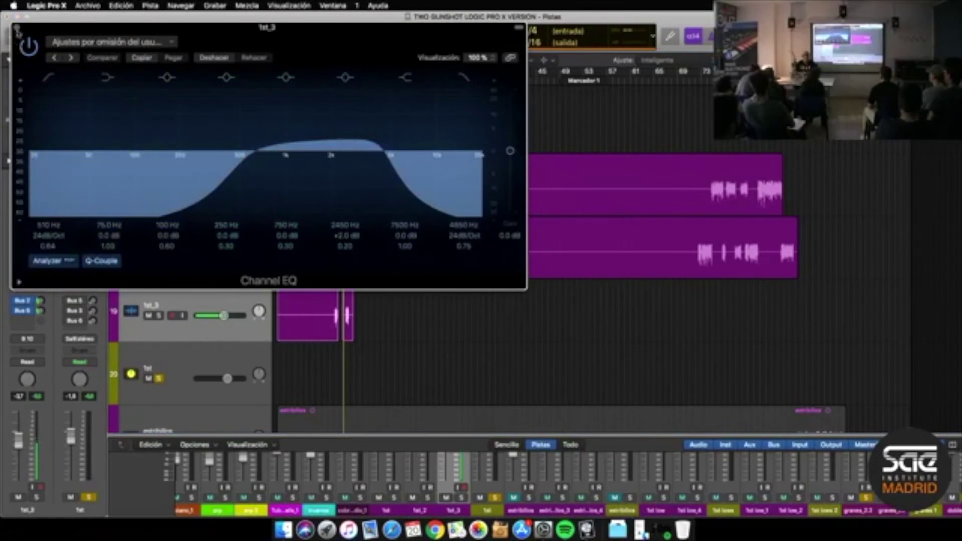
{"action": "left_click", "coordinate": [15, 27]}
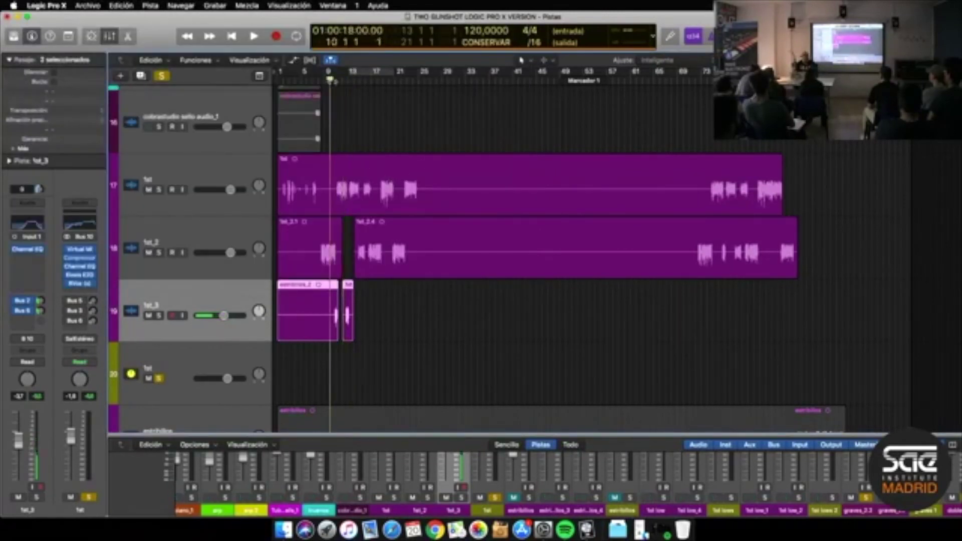
{"action": "key", "text": "space"}
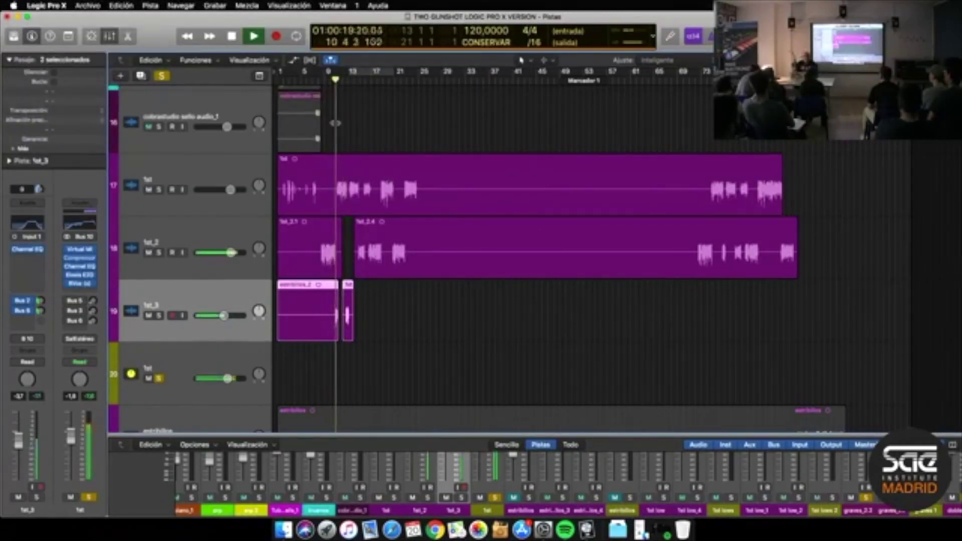
{"action": "key", "text": "space"}
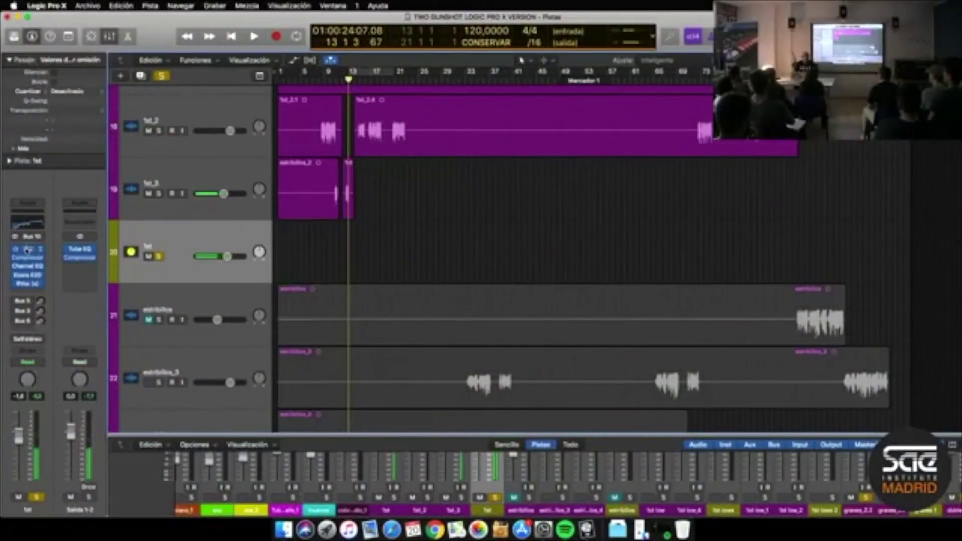
Open the 1st bus's Virtual Mix Rack, play the vocals with it bypassed, and move its window clear of the channel strip
{"action": "left_click", "coordinate": [29, 250]}
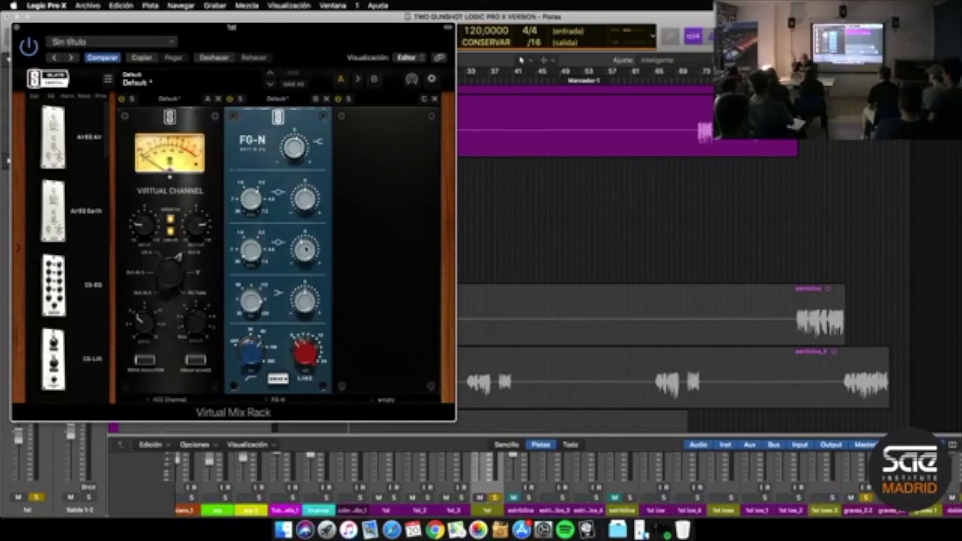
{"action": "mouse_move", "coordinate": [299, 149]}
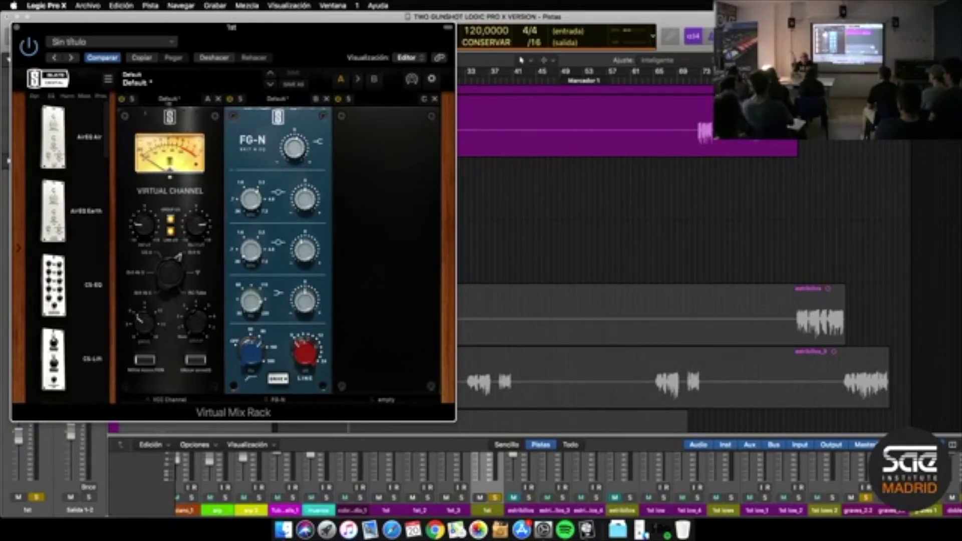
{"action": "key", "text": "space"}
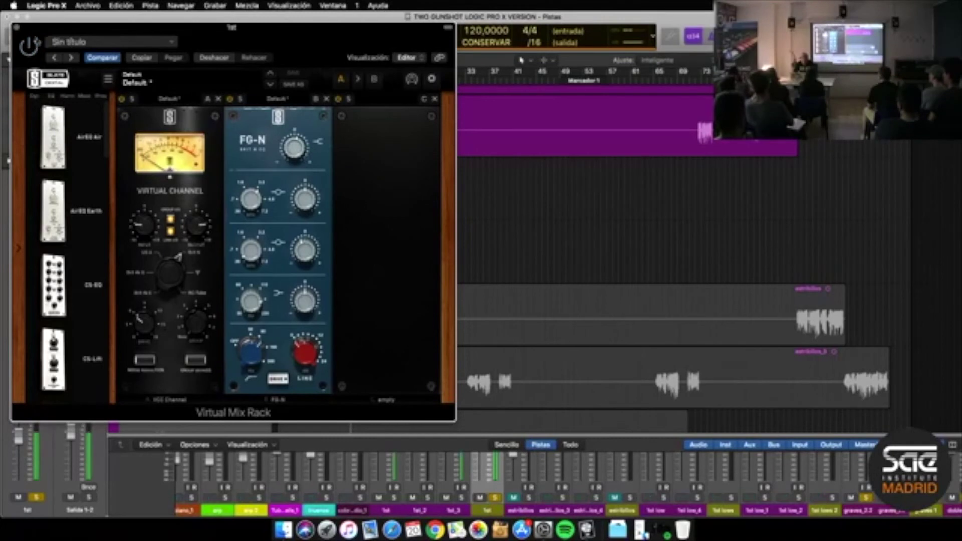
{"action": "left_click_drag", "start_coordinate": [39, 34], "coordinate": [151, 114]}
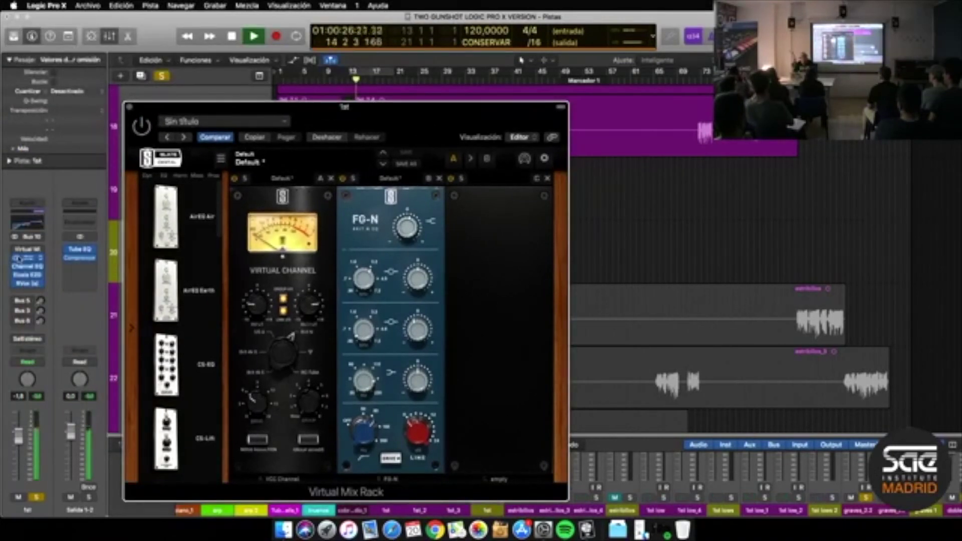
Move the Virtual Mix Rack window clear of the track headers and set playback to cycle over bars 13 to 21
{"action": "key", "text": "space"}
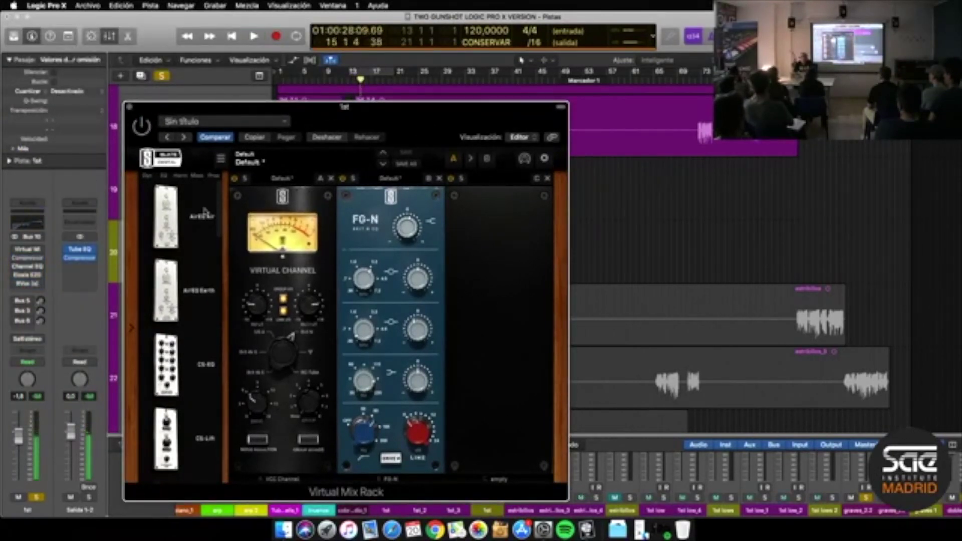
{"action": "left_click_drag", "start_coordinate": [323, 117], "coordinate": [617, 75]}
{"action": "key", "text": "space"}
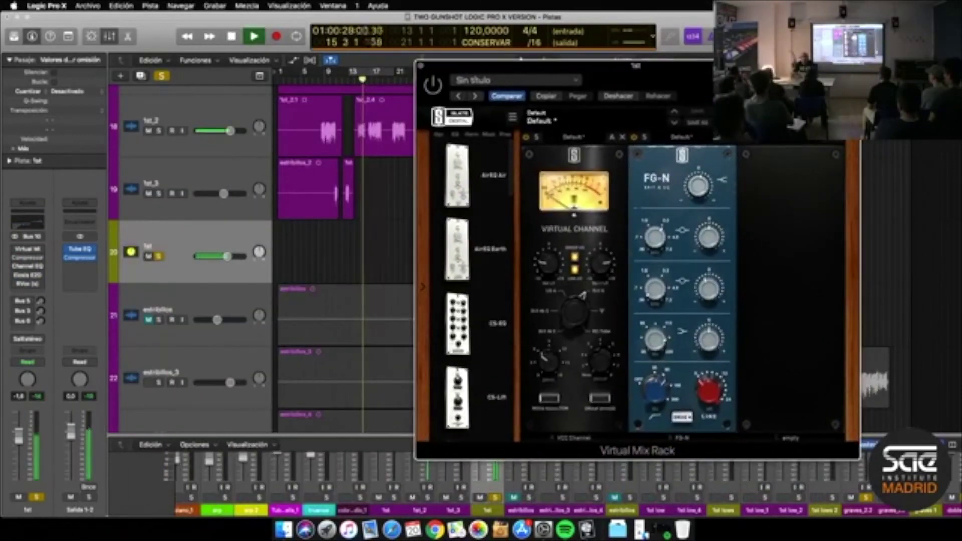
{"action": "left_click", "coordinate": [376, 73]}
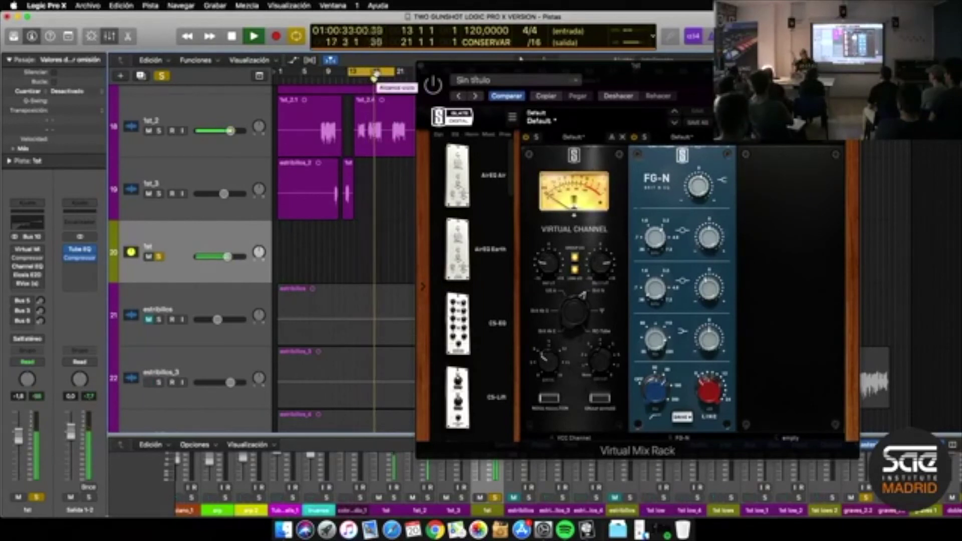
Switch the 1st bus's Virtual Mix Rack back on and compare its sound on the cycled vocals
{"action": "key", "text": "space"}
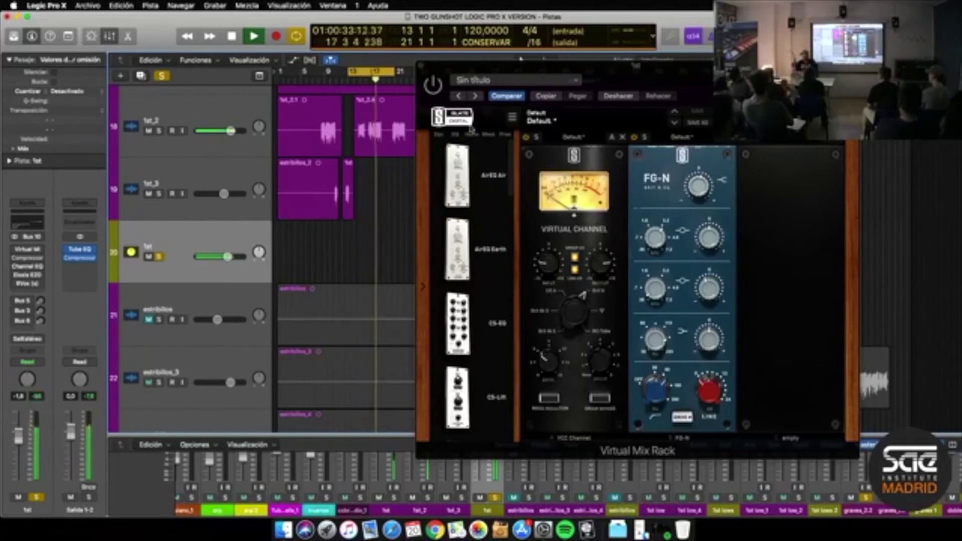
{"action": "left_click", "coordinate": [434, 86]}
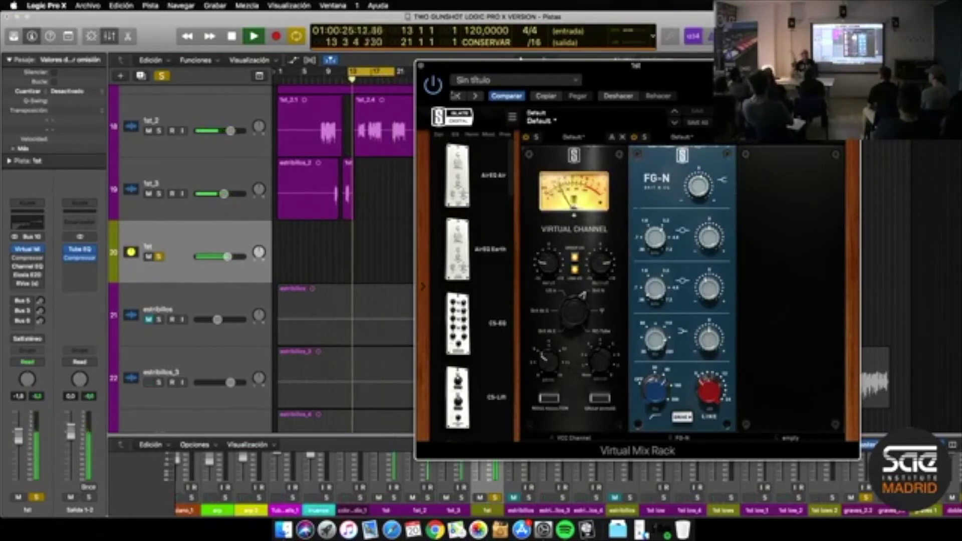
{"action": "key", "text": "space"}
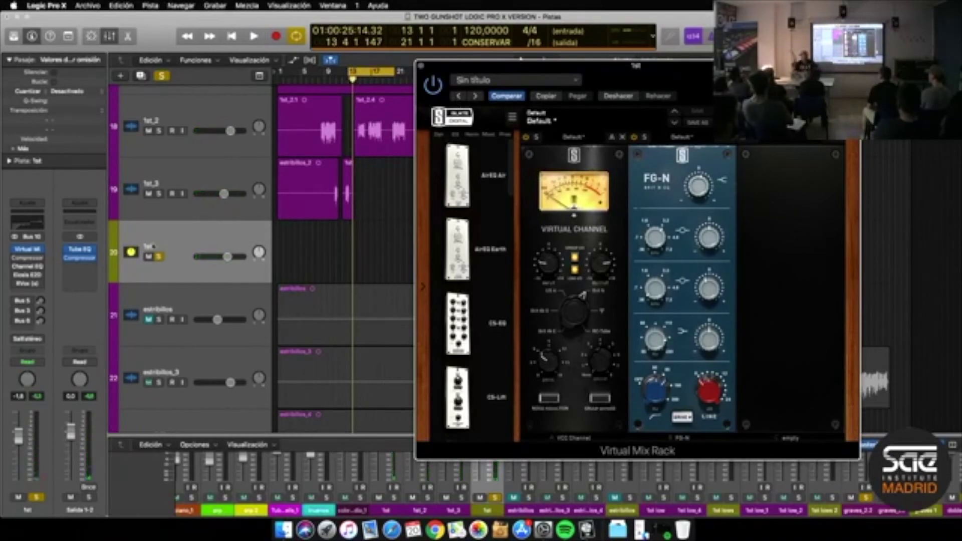
Switch on the 1st bus's Compressor, play the cycled vocals with its Dance Vocal settings in view, and close its window
{"action": "left_click", "coordinate": [15, 257]}
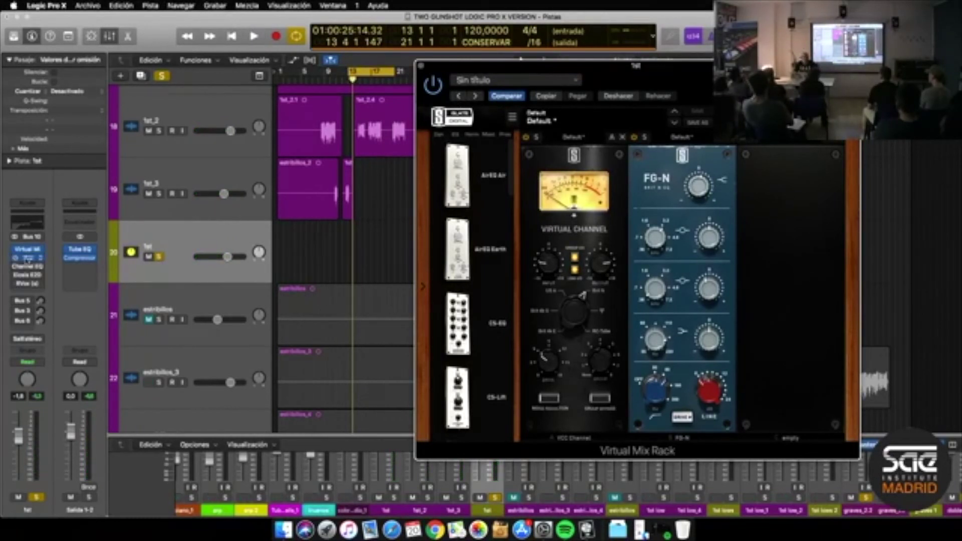
{"action": "left_click", "coordinate": [28, 259]}
{"action": "left_click_drag", "start_coordinate": [173, 29], "coordinate": [570, 46]}
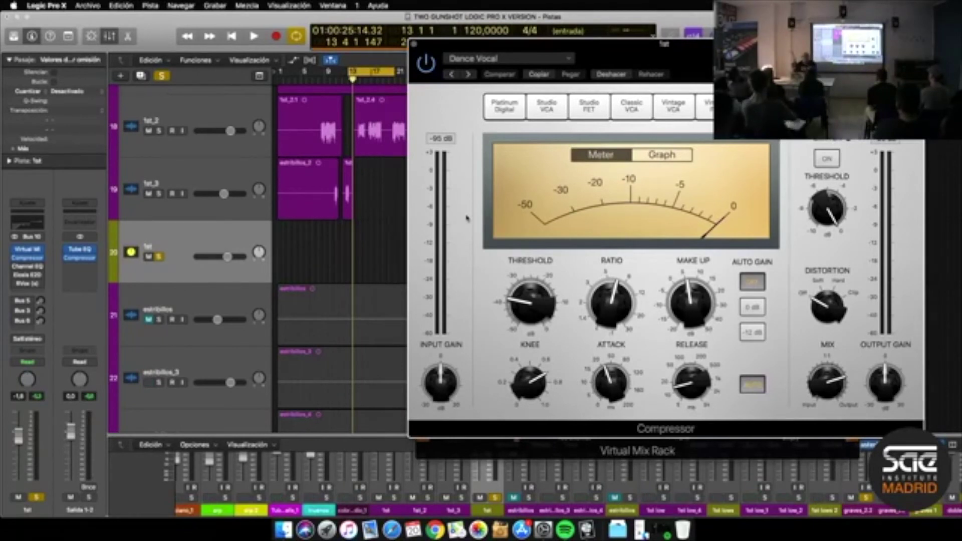
{"action": "key", "text": "space"}
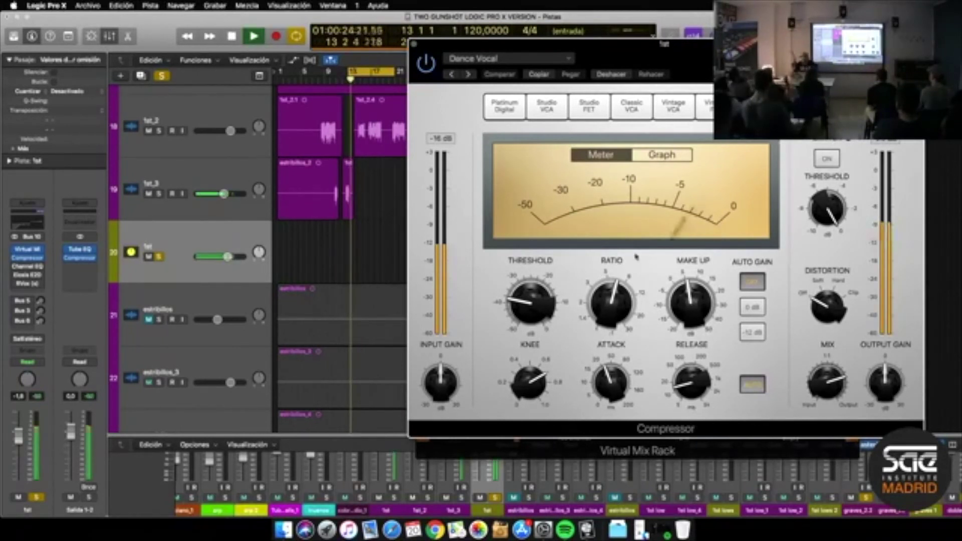
{"action": "mouse_move", "coordinate": [611, 300]}
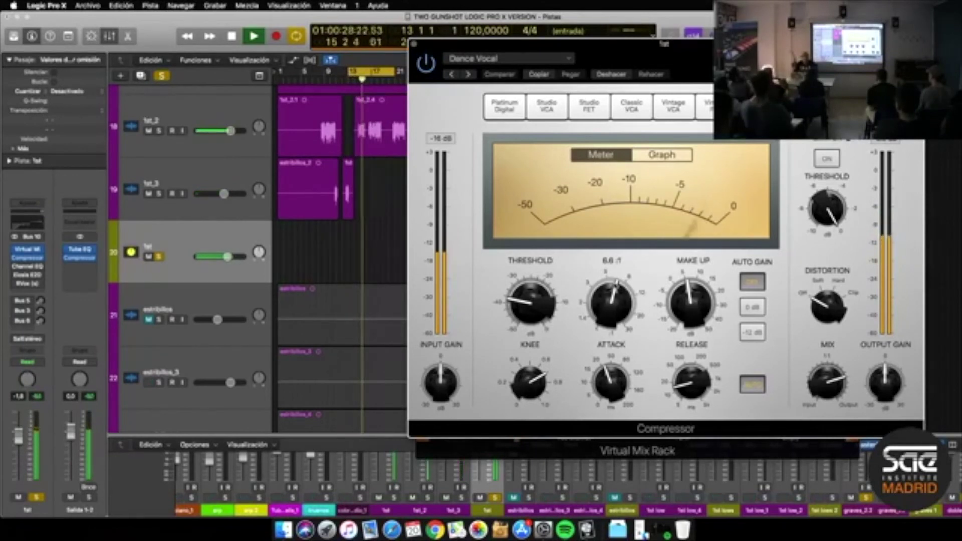
{"action": "key", "text": "space"}
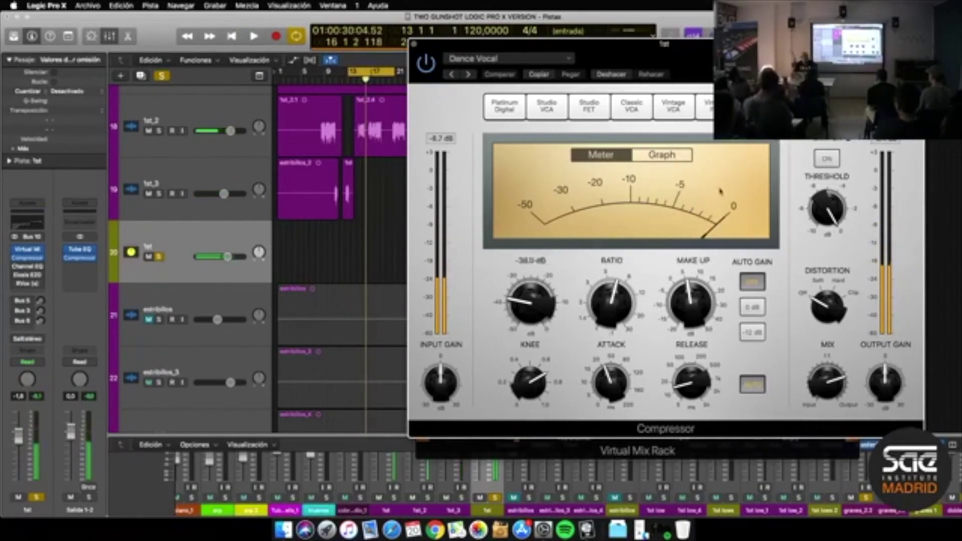
{"action": "key", "text": "space"}
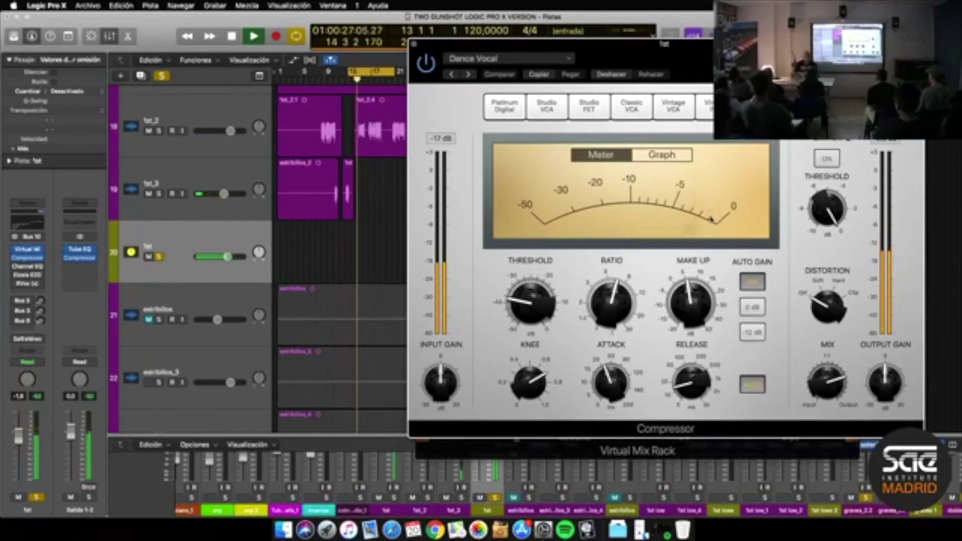
{"action": "key", "text": "space"}
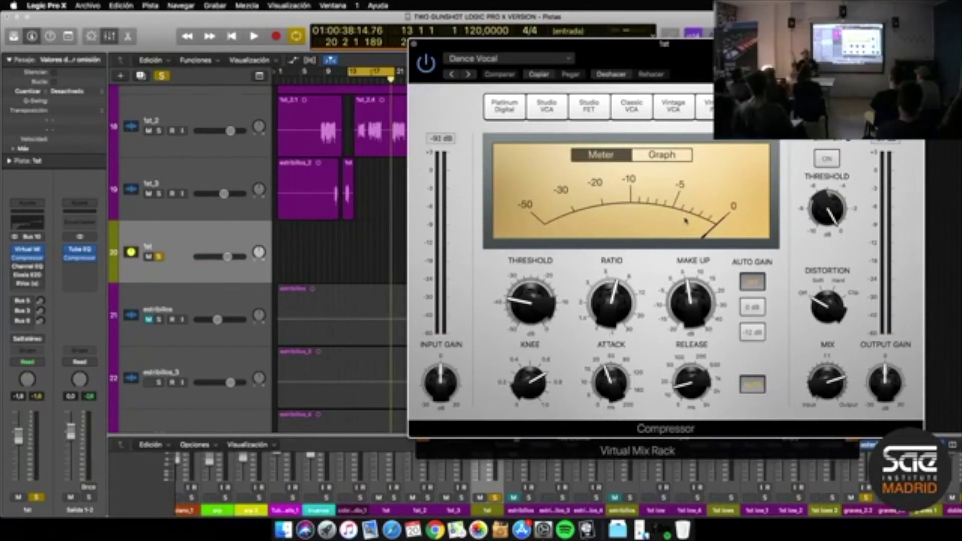
{"action": "left_click", "coordinate": [413, 44]}
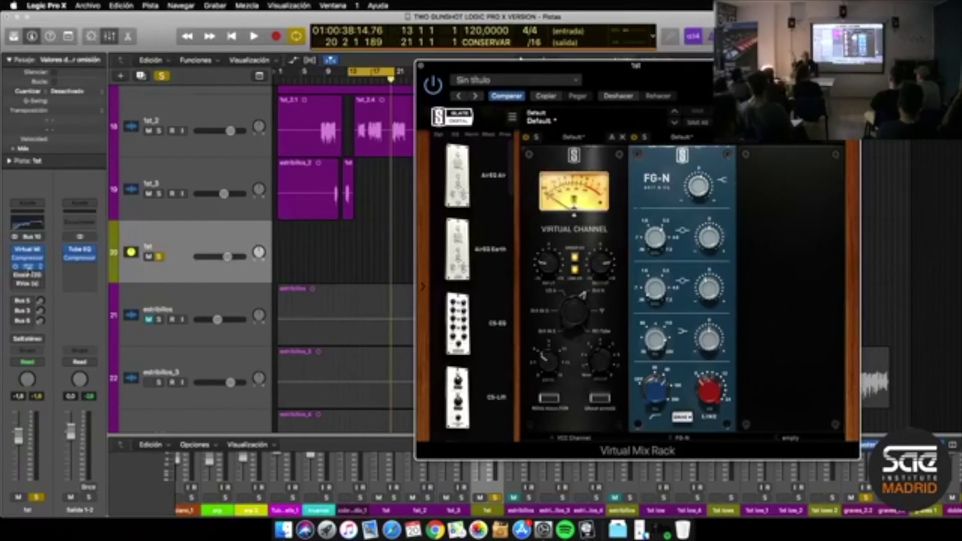
Switch on the 1st bus's Channel EQ, examine its bands while playing the vocals, and close the EQ and Virtual Mix Rack windows
{"action": "left_click", "coordinate": [28, 266]}
{"action": "key", "text": "space"}
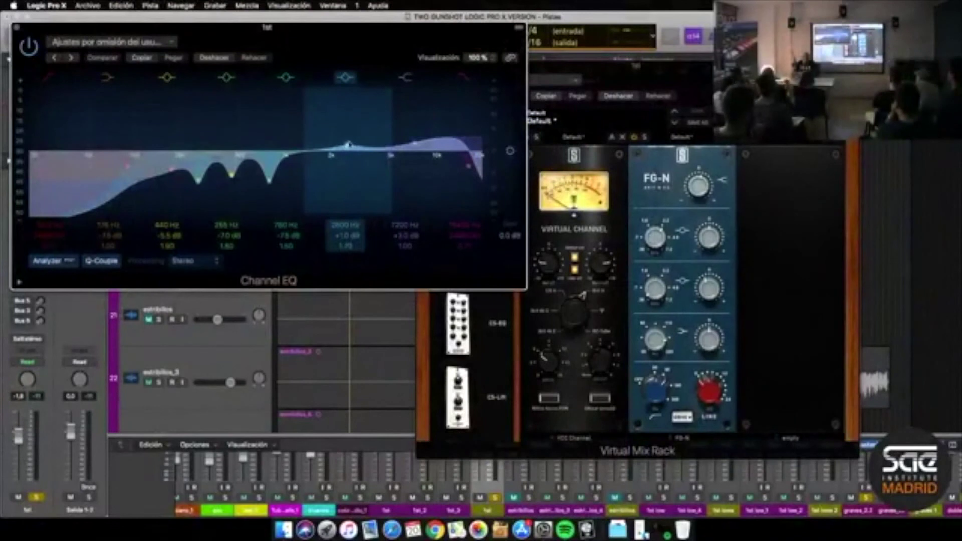
{"action": "left_click", "coordinate": [414, 143]}
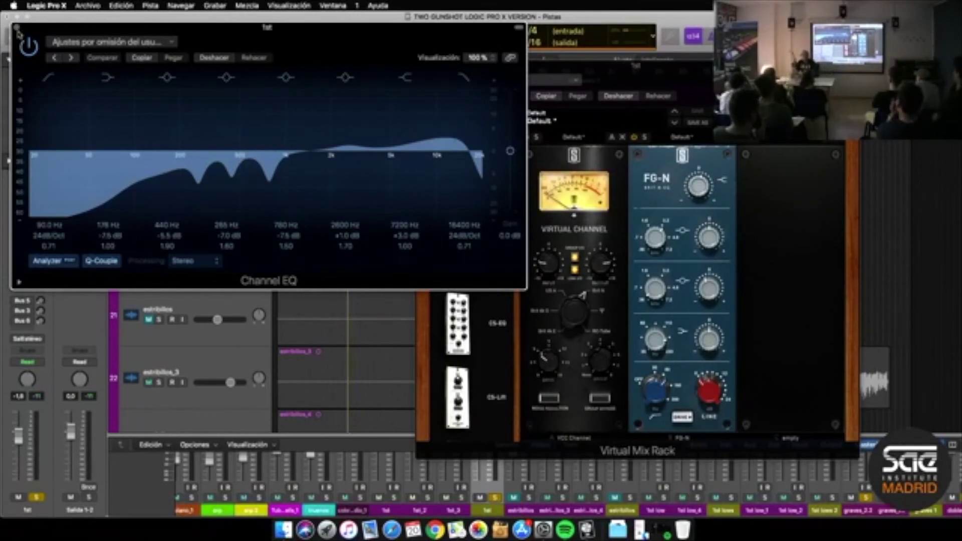
{"action": "key", "text": "space"}
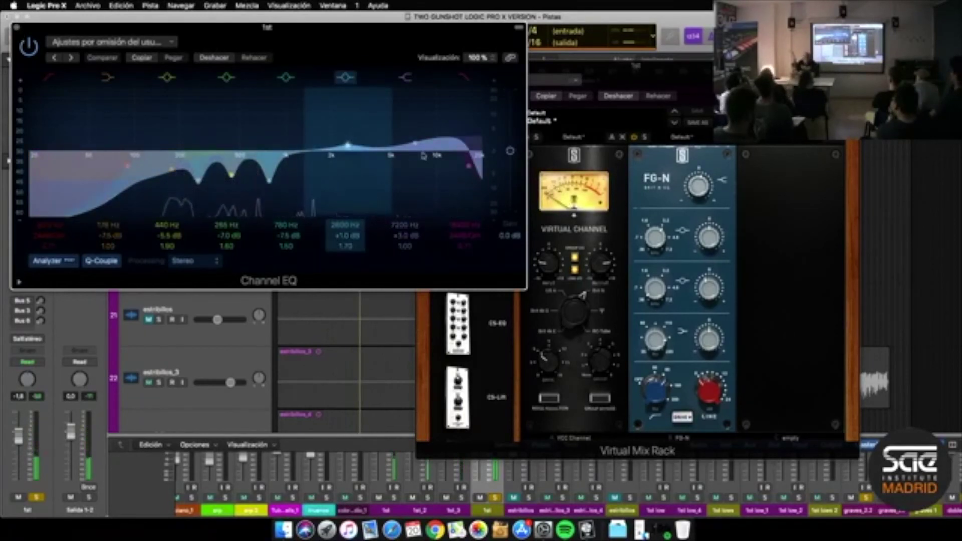
{"action": "key", "text": "space"}
{"action": "left_click", "coordinate": [18, 29]}
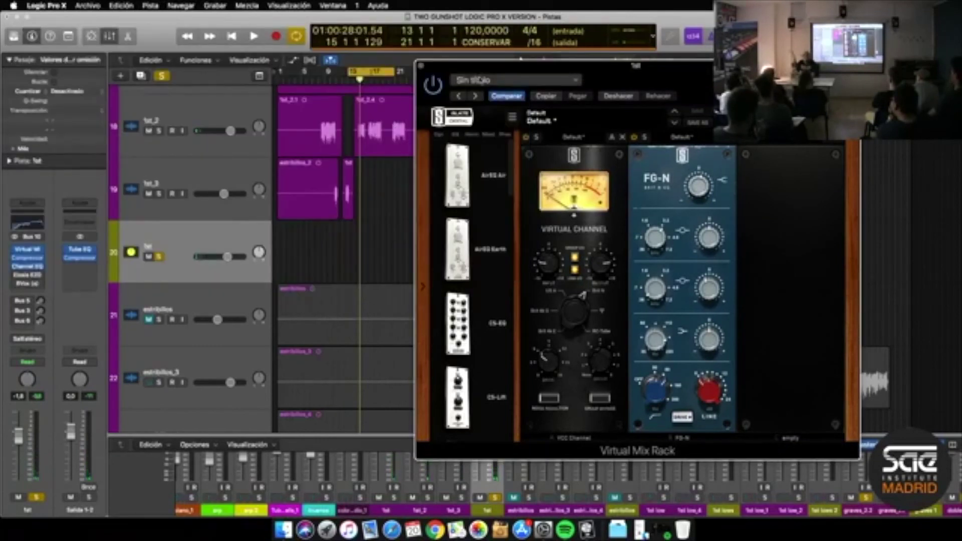
{"action": "left_click", "coordinate": [424, 71]}
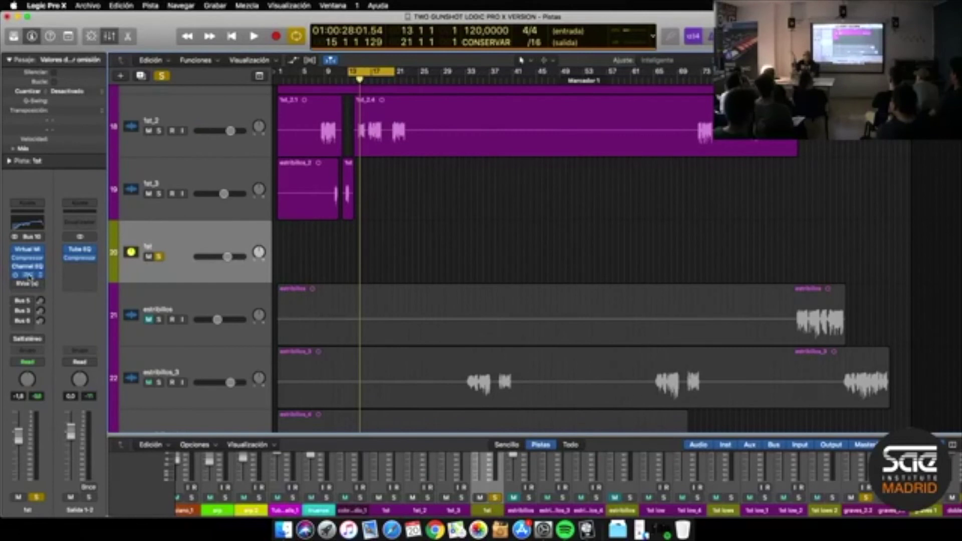
Play the cycled vocals without the 1st bus's Eiosis E2Deesser, and switch it on to hear its de-essing
{"action": "key", "text": "space"}
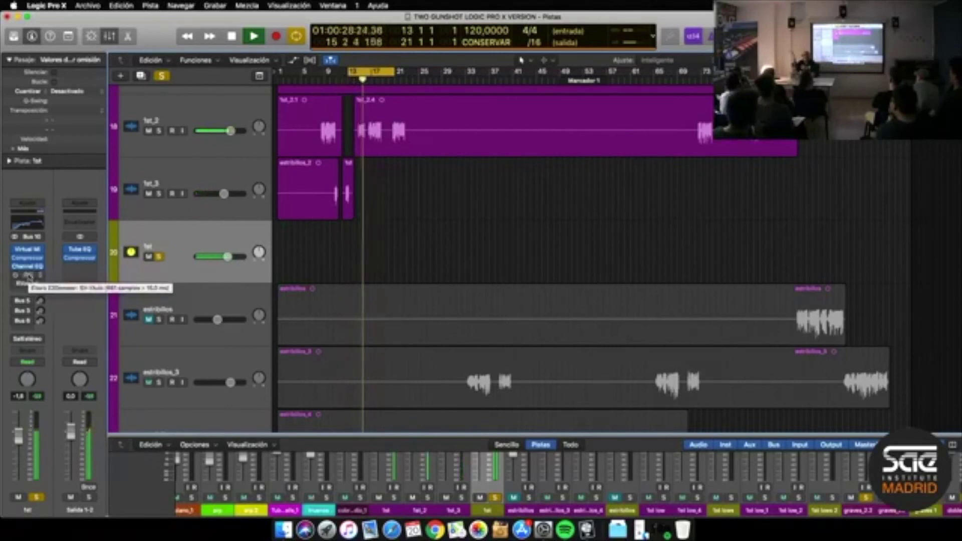
{"action": "key", "text": "space"}
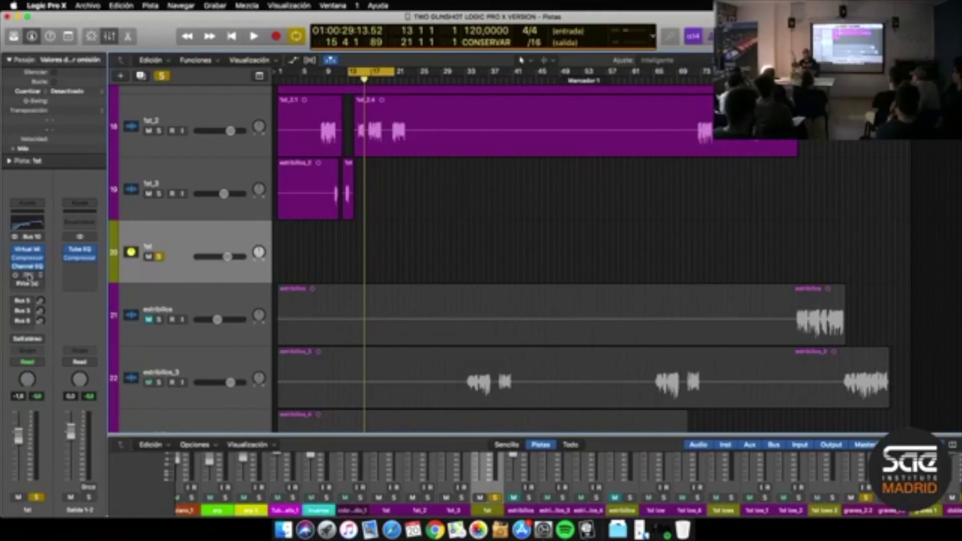
{"action": "left_click", "coordinate": [28, 276]}
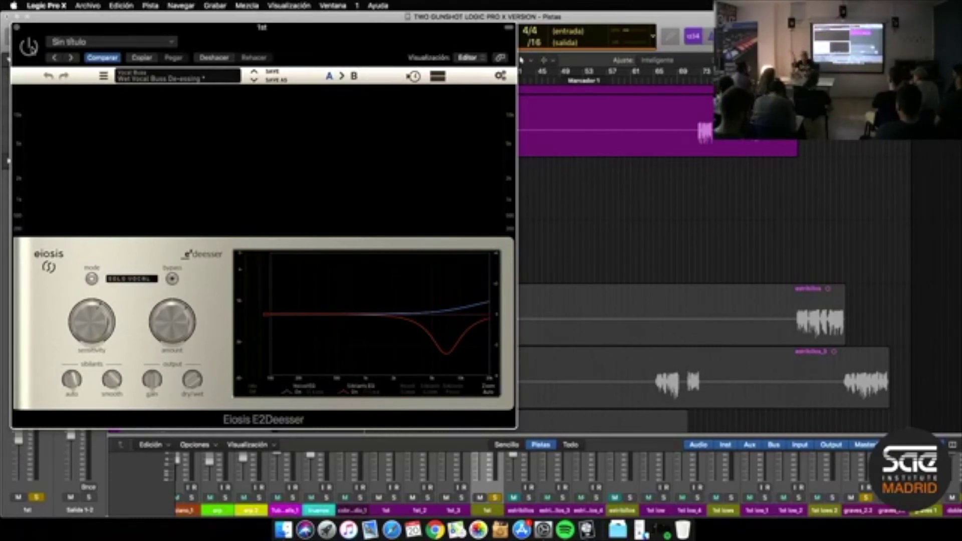
{"action": "key", "text": "space"}
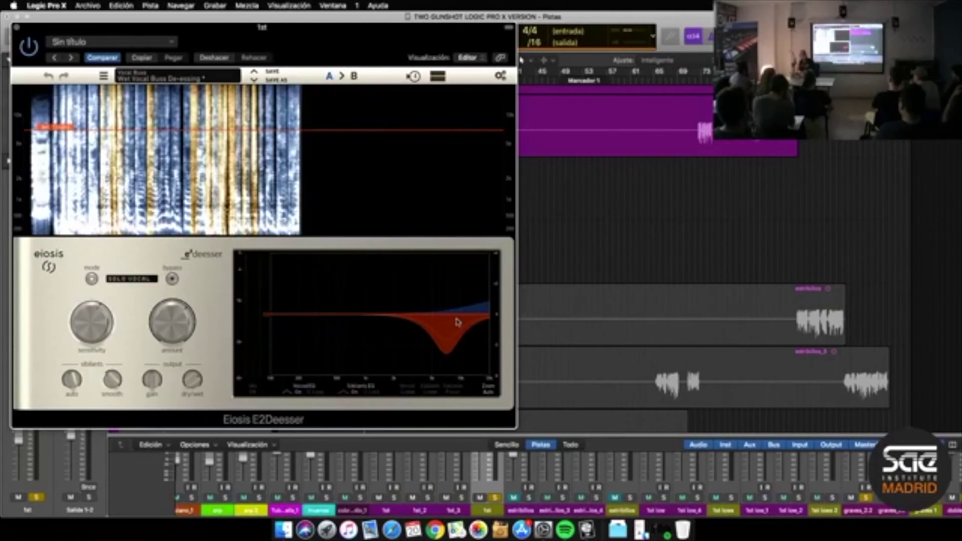
{"action": "key", "text": "space"}
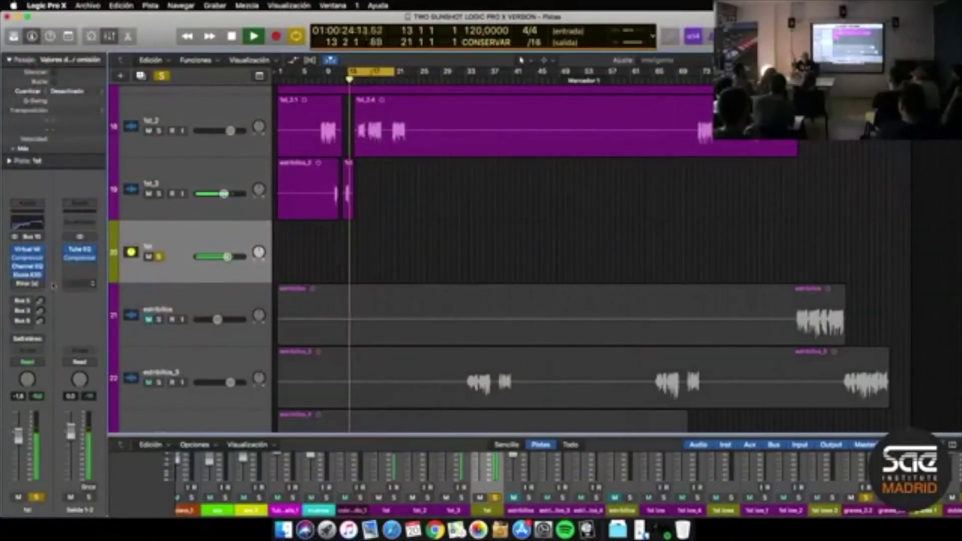
{"action": "key", "text": "space"}
Open the 1st bus's RVox, move its window over the arrangement, and play the vocals with it bypassed and switched on
{"action": "left_click", "coordinate": [28, 284]}
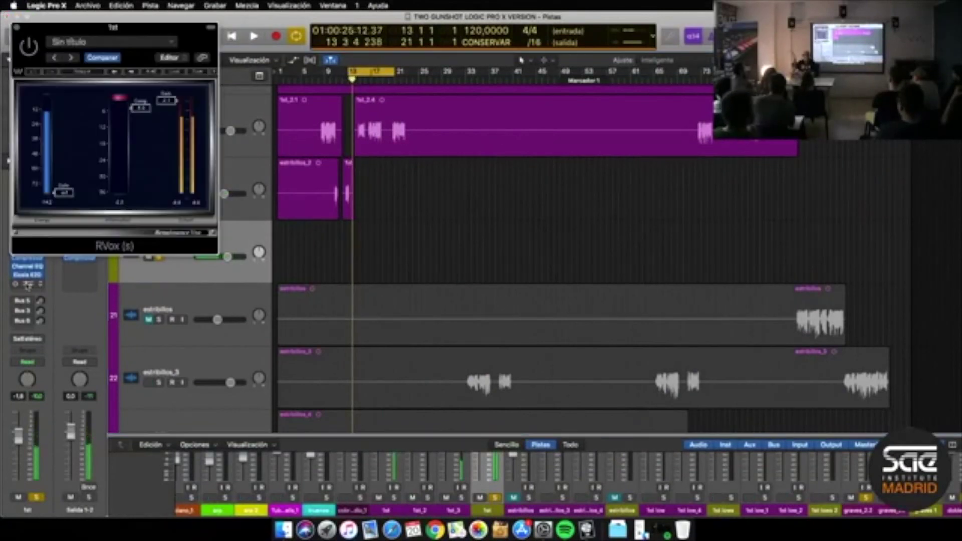
{"action": "left_click_drag", "start_coordinate": [88, 30], "coordinate": [525, 110]}
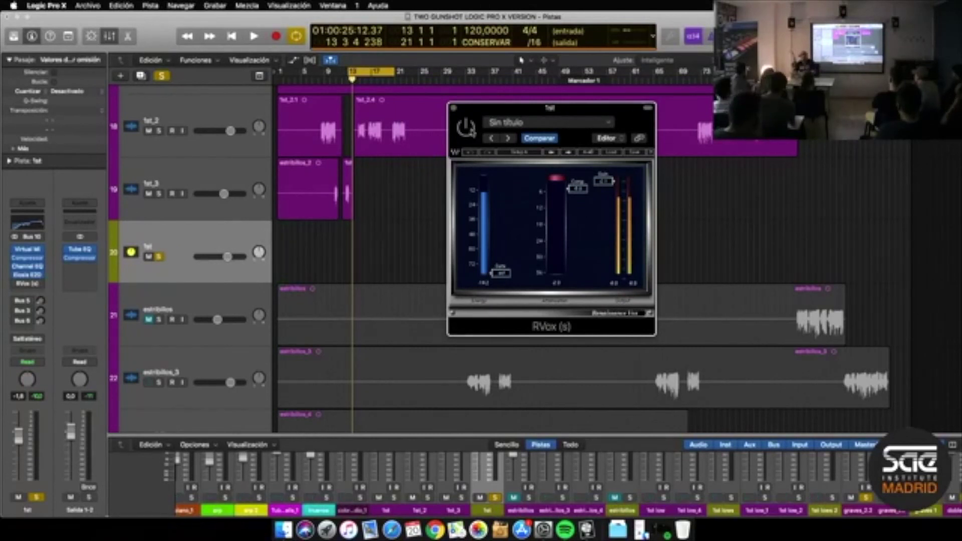
{"action": "key", "text": "space"}
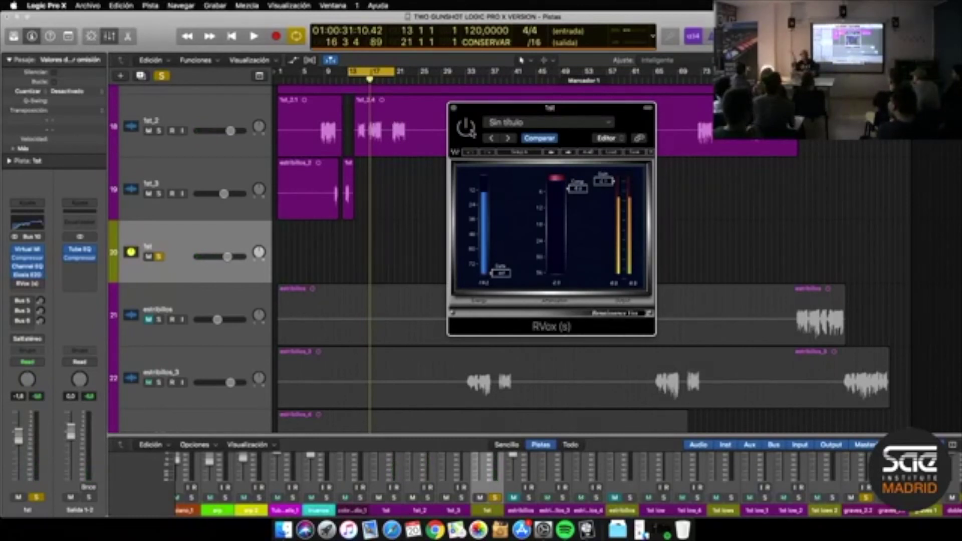
{"action": "key", "text": "space"}
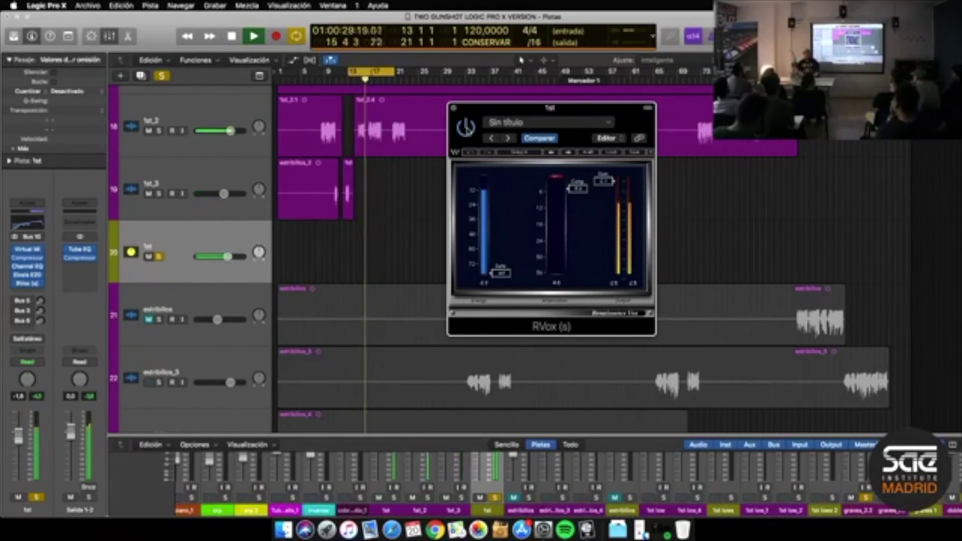
{"action": "key", "text": "space"}
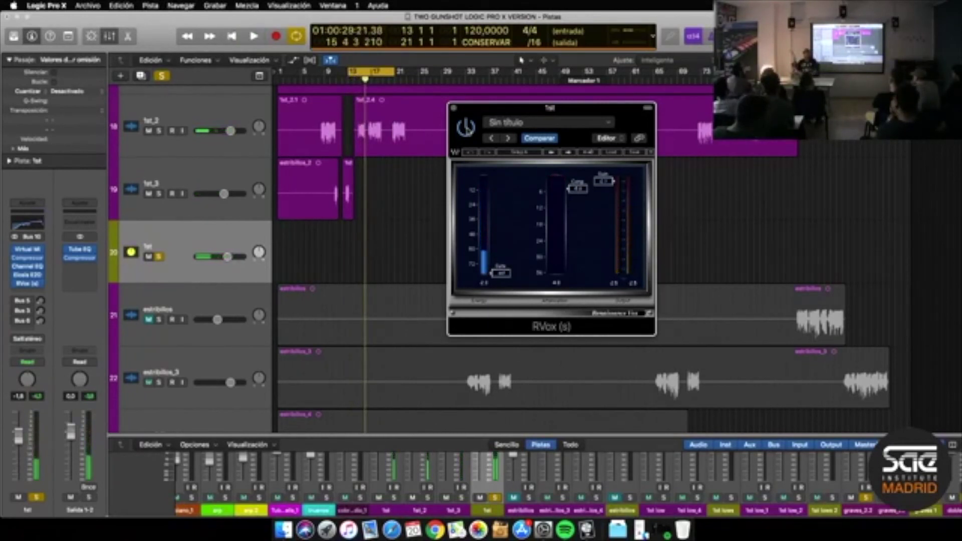
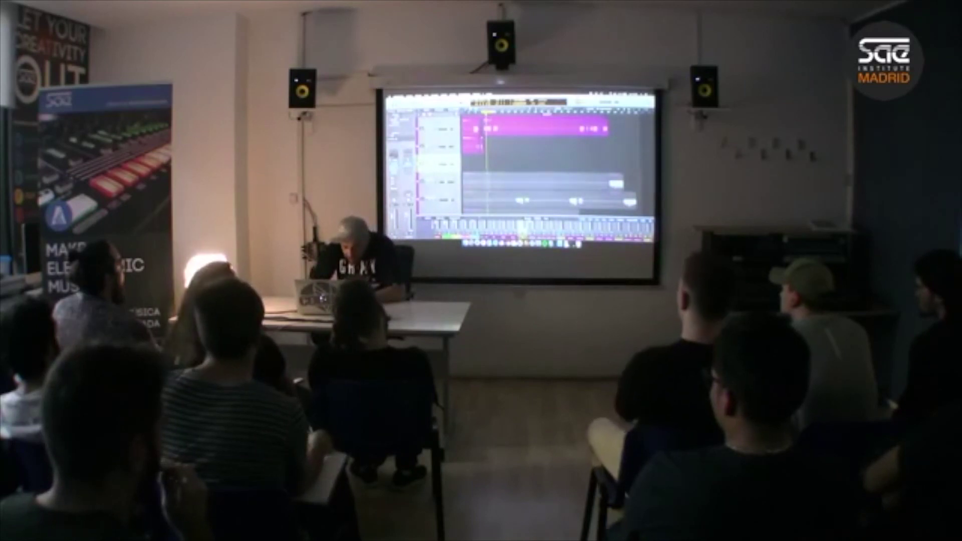
Show the mixer and inspect the Tape Delay settings on the voc wide aux
{"action": "key", "text": "x"}
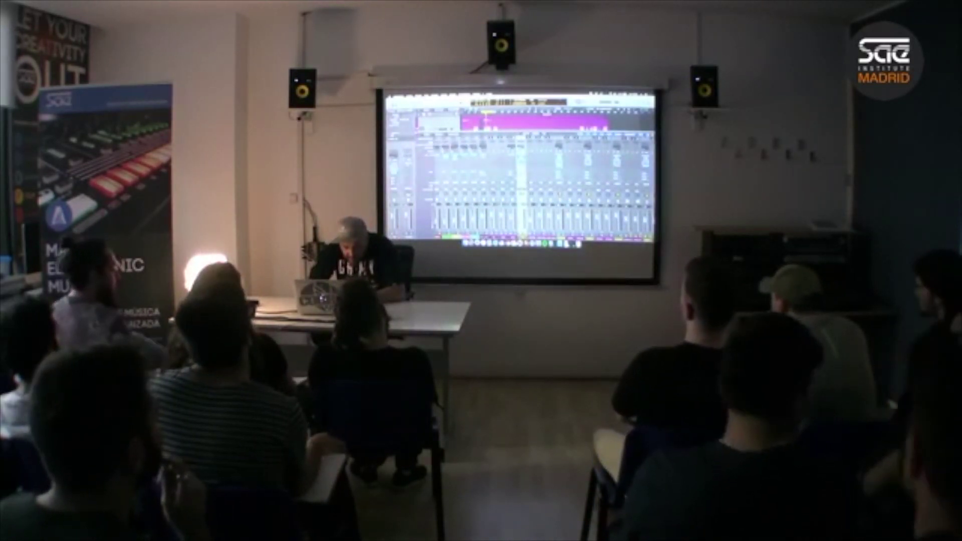
{"action": "key", "text": "v"}
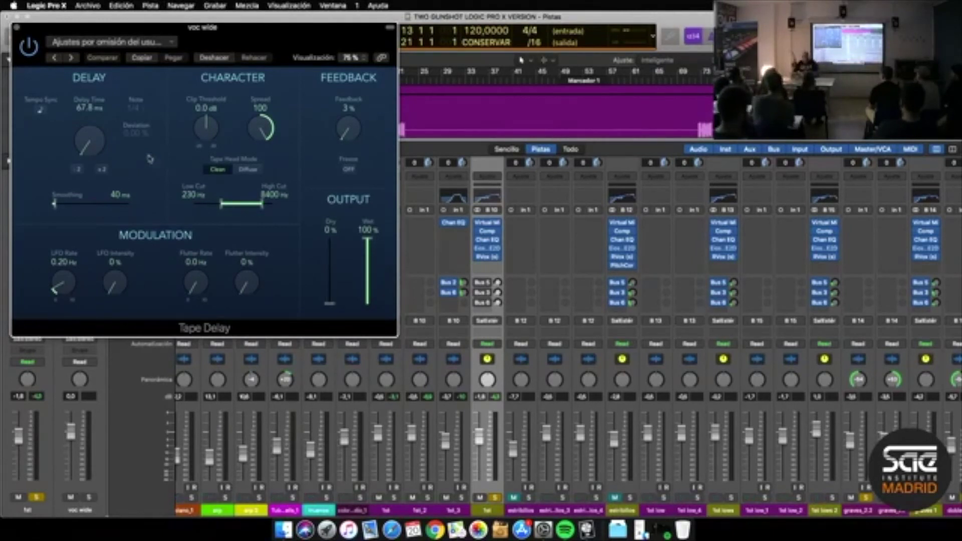
{"action": "left_click", "coordinate": [16, 26]}
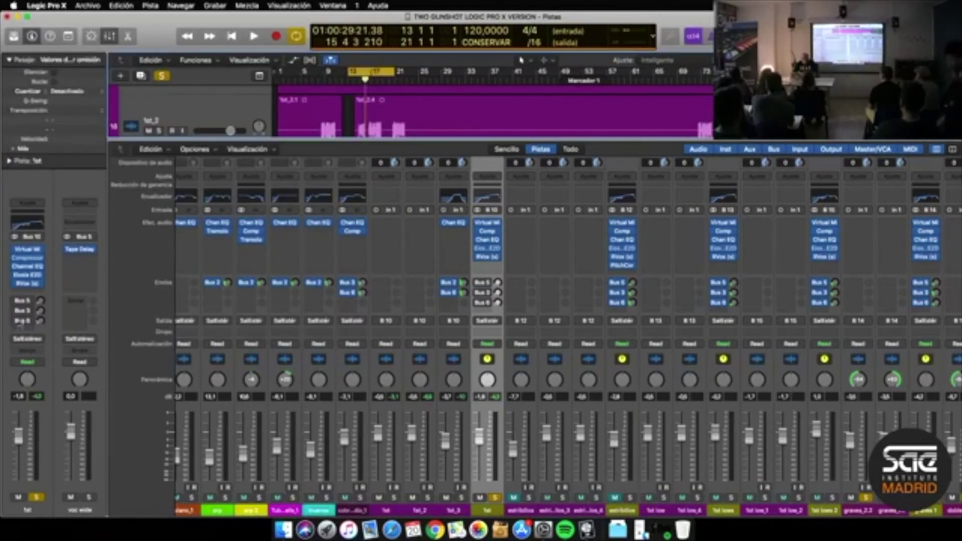
Play the cycled 1st vocals with their Bus 5 send to voc wide active and raise the send level
{"action": "key", "text": "space"}
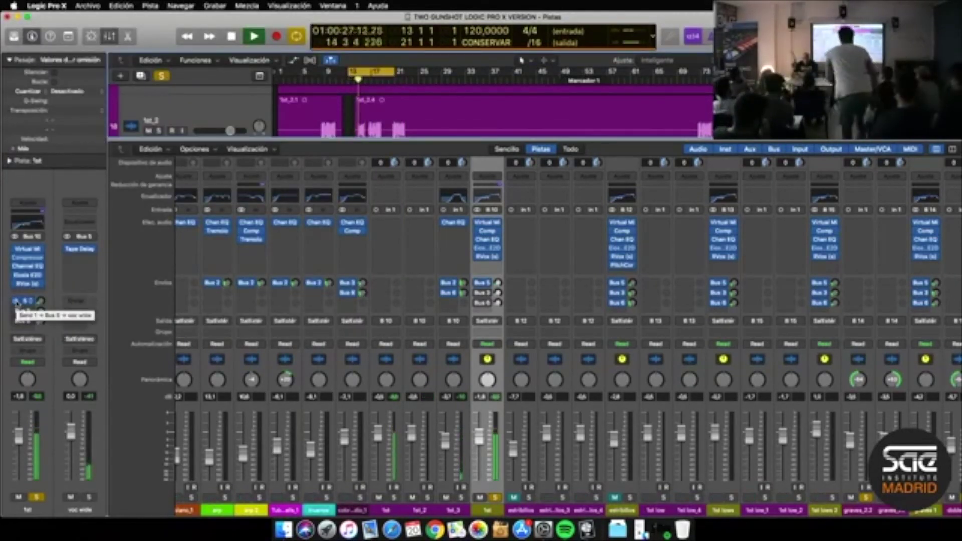
{"action": "mouse_move", "coordinate": [41, 302]}
{"action": "mouse_move", "coordinate": [41, 302]}
{"action": "left_mouse_down"}
{"action": "mouse_move", "coordinate": [41, 285]}
{"action": "mouse_move", "coordinate": [41, 295]}
{"action": "left_mouse_up"}
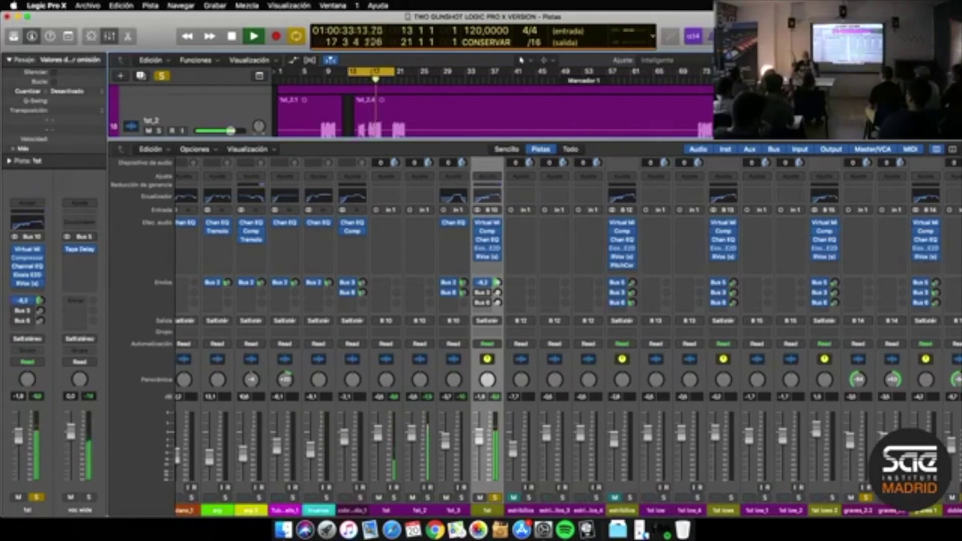
Lower the 1st bus's Bus 5 send to voc wide and play the cycled vocals to judge the subtler widening
{"action": "mouse_move", "coordinate": [40, 270]}
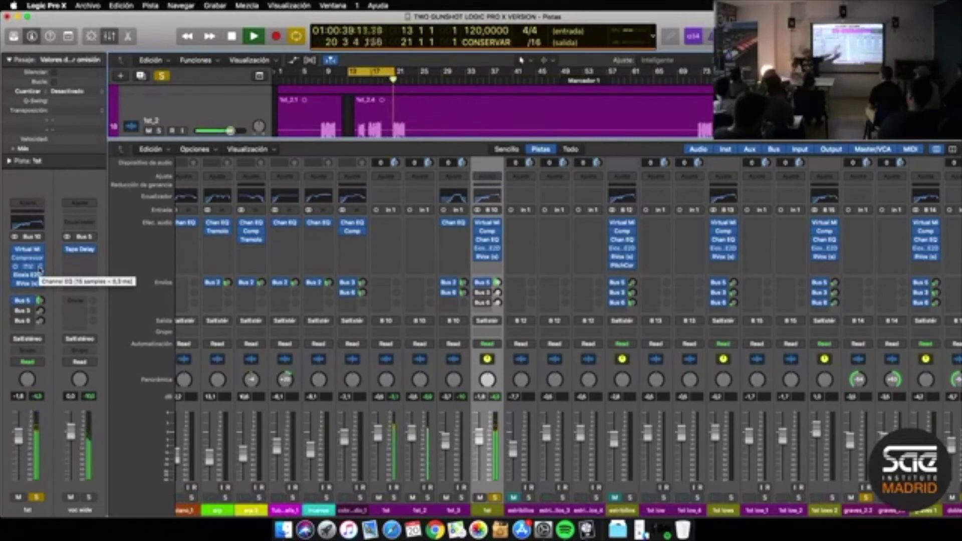
{"action": "key", "text": "space"}
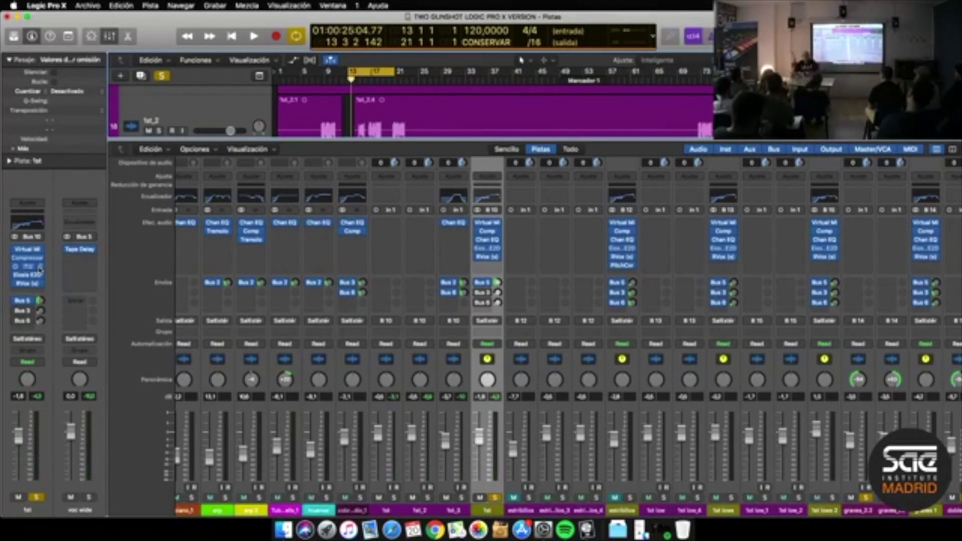
{"action": "left_click", "coordinate": [40, 300]}
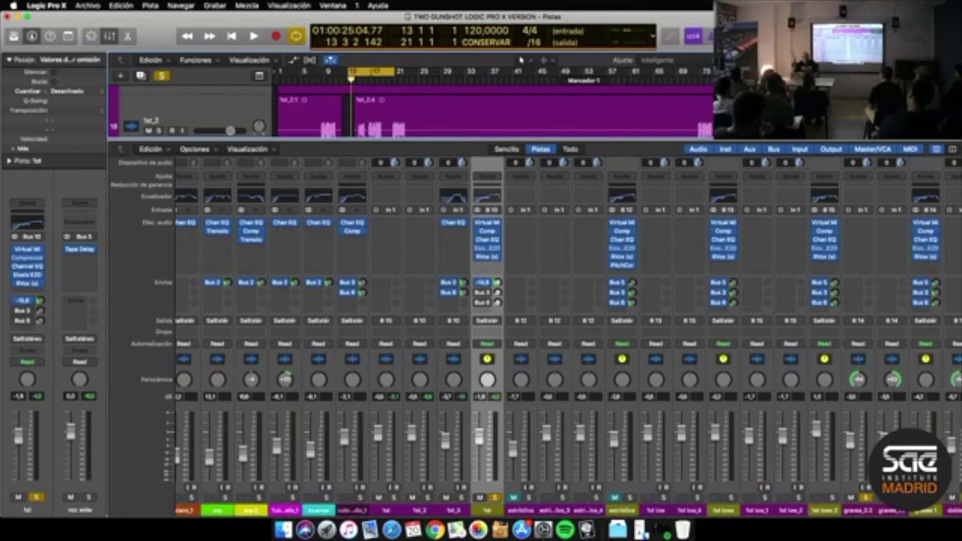
{"action": "key", "text": "space"}
{"action": "left_click_drag", "start_coordinate": [40, 301], "coordinate": [40, 308]}
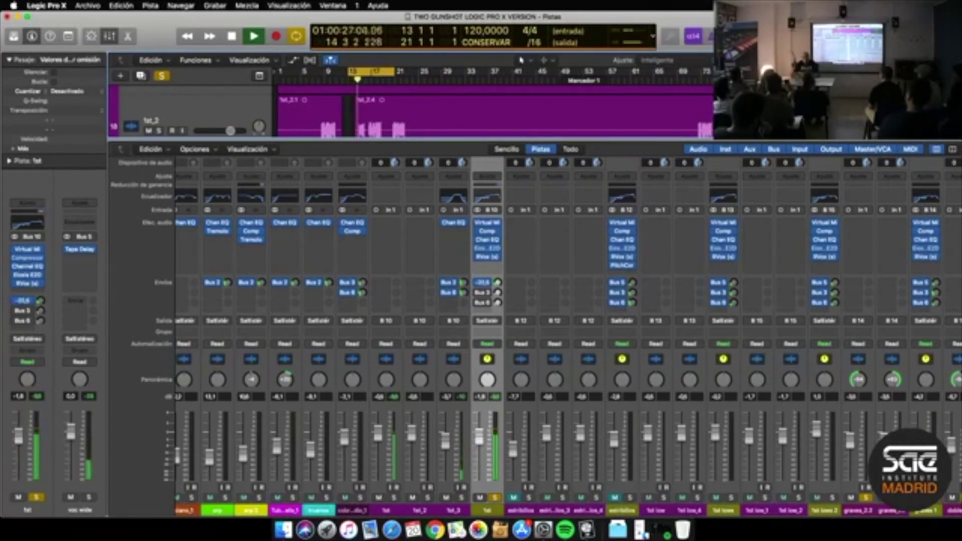
{"action": "key", "text": "space"}
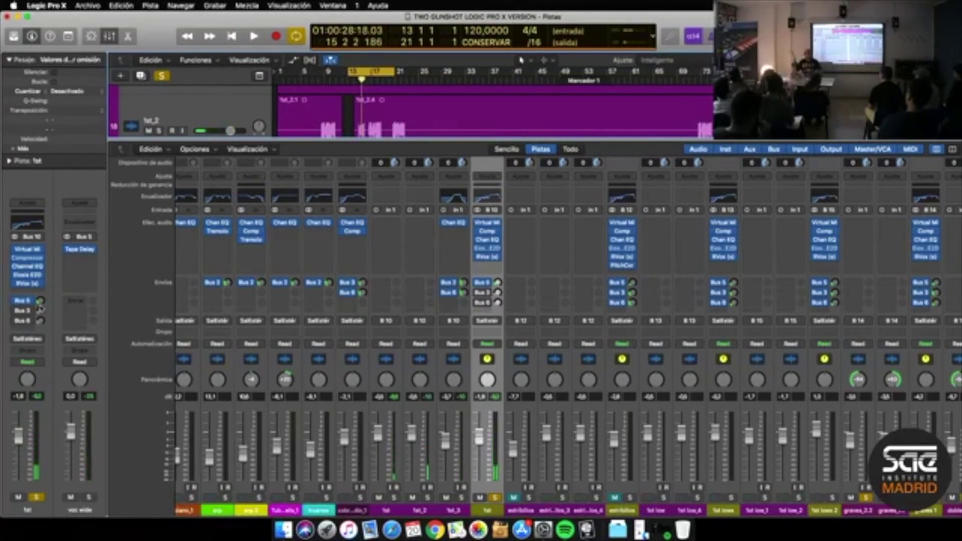
Activate the 1st bus's Bus 3 send, open the voc rev aux's ChromaVerb over the arrangement, and play the vocals with the reverb
{"action": "left_click", "coordinate": [24, 312]}
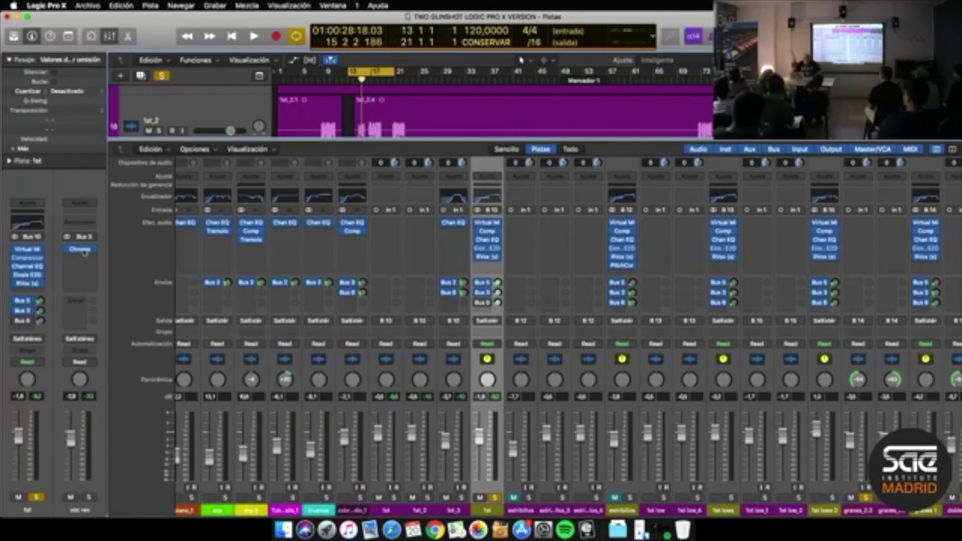
{"action": "left_click", "coordinate": [80, 249]}
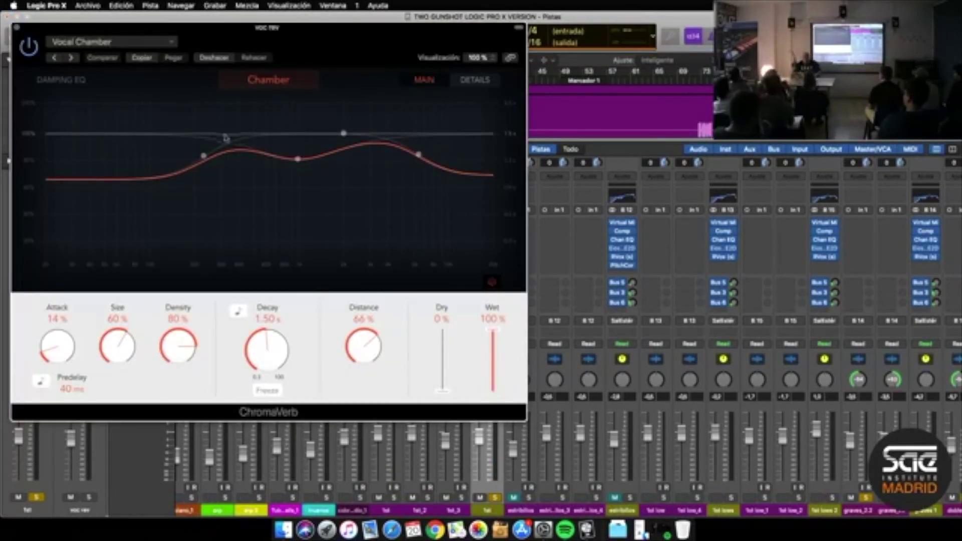
{"action": "left_click_drag", "start_coordinate": [34, 28], "coordinate": [244, 49]}
{"action": "key", "text": "space"}
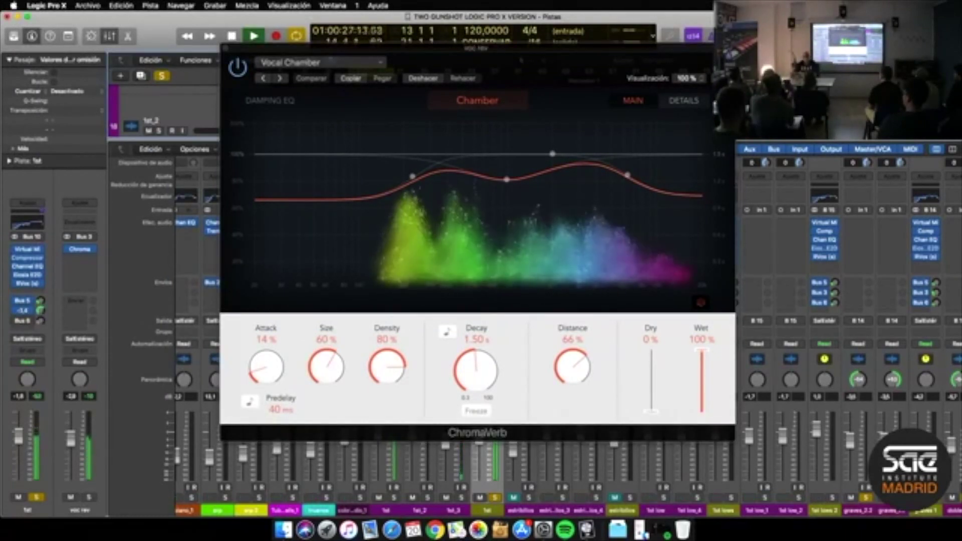
{"action": "key", "text": "space"}
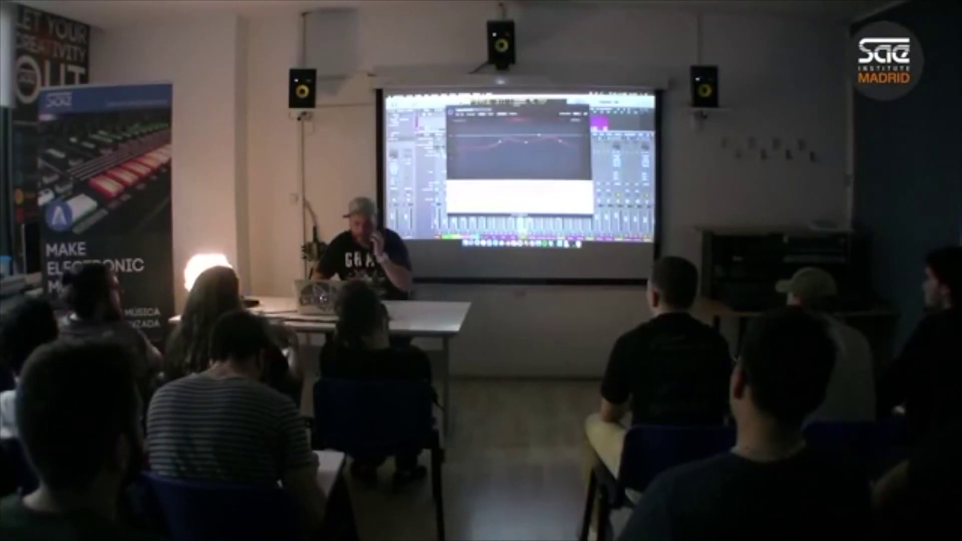
Close ChromaVerb, lower the 1st bus's Bus 3 send to about -20 dB, and play the vocals to check the reverb amount
{"action": "key", "text": "super+w"}
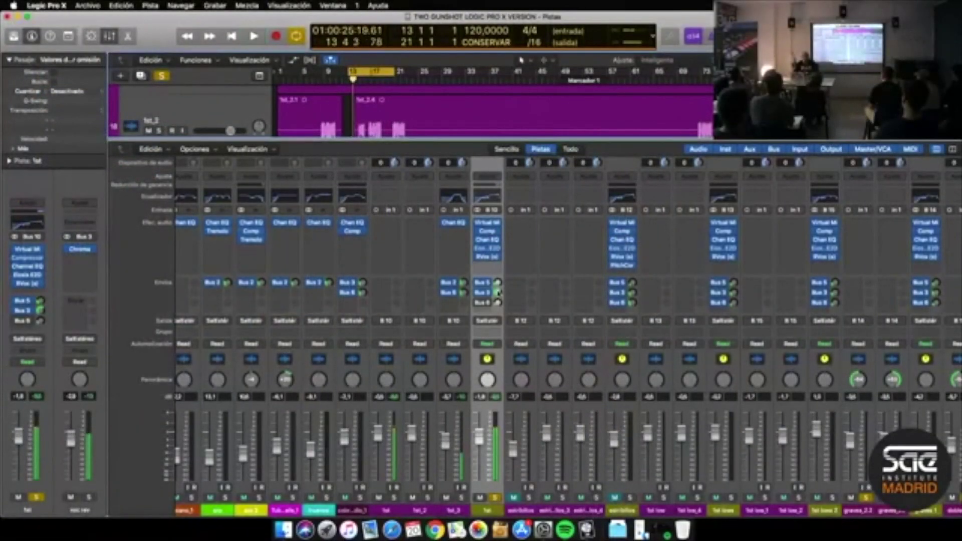
{"action": "left_click_drag", "start_coordinate": [497, 292], "coordinate": [497, 306]}
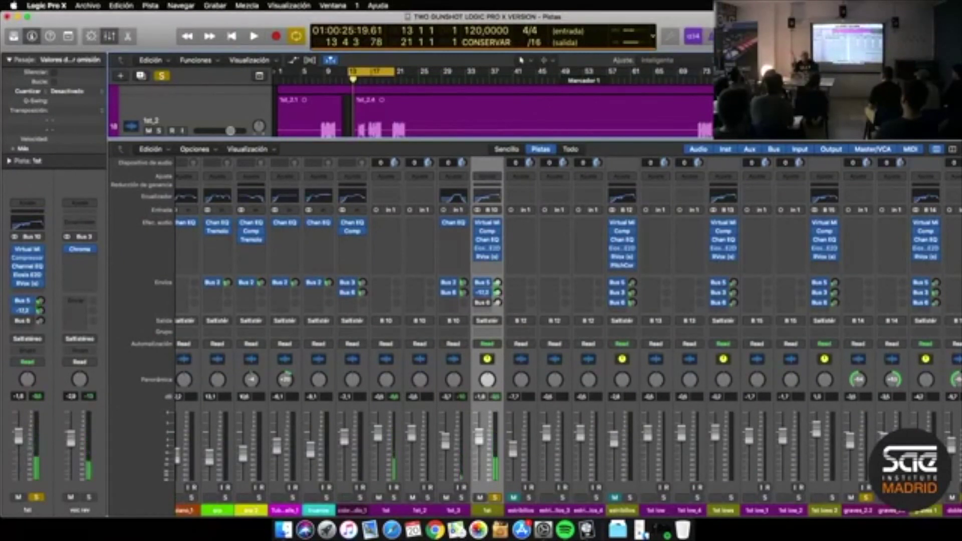
{"action": "key", "text": "space"}
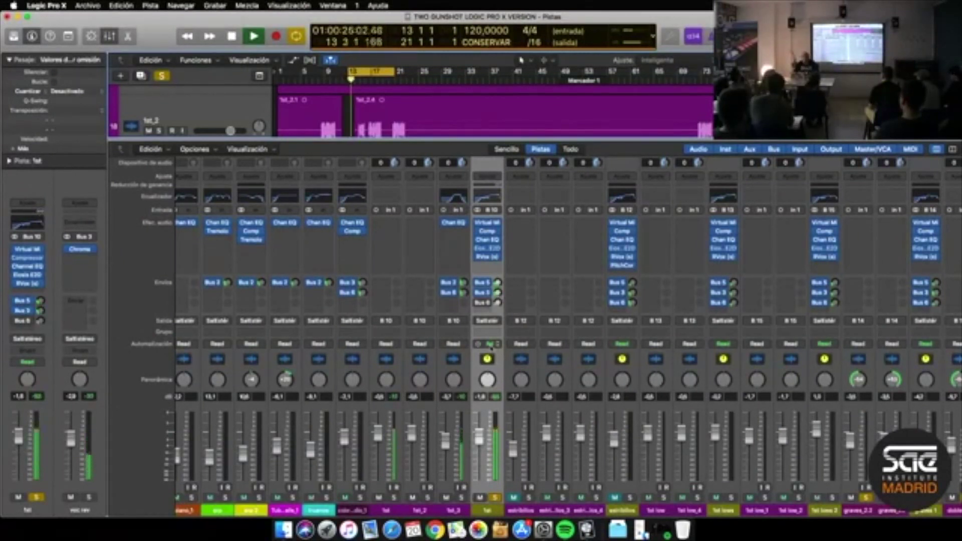
{"action": "left_click_drag", "start_coordinate": [497, 293], "coordinate": [497, 295]}
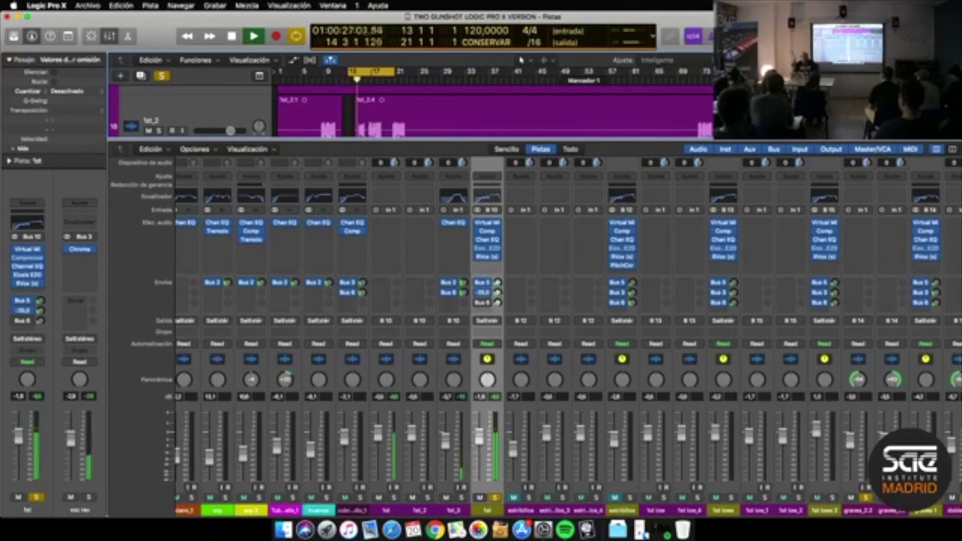
{"action": "key", "text": "space"}
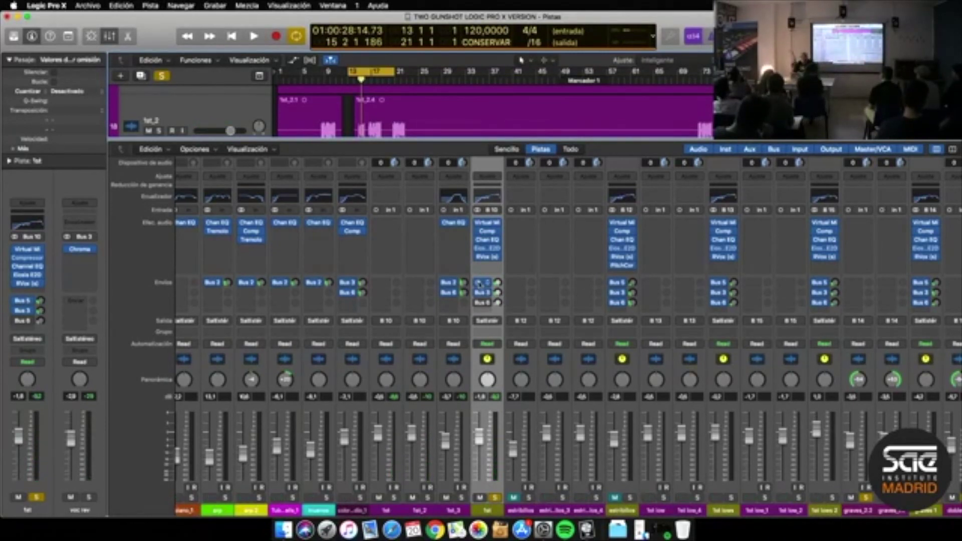
{"action": "key", "text": "space"}
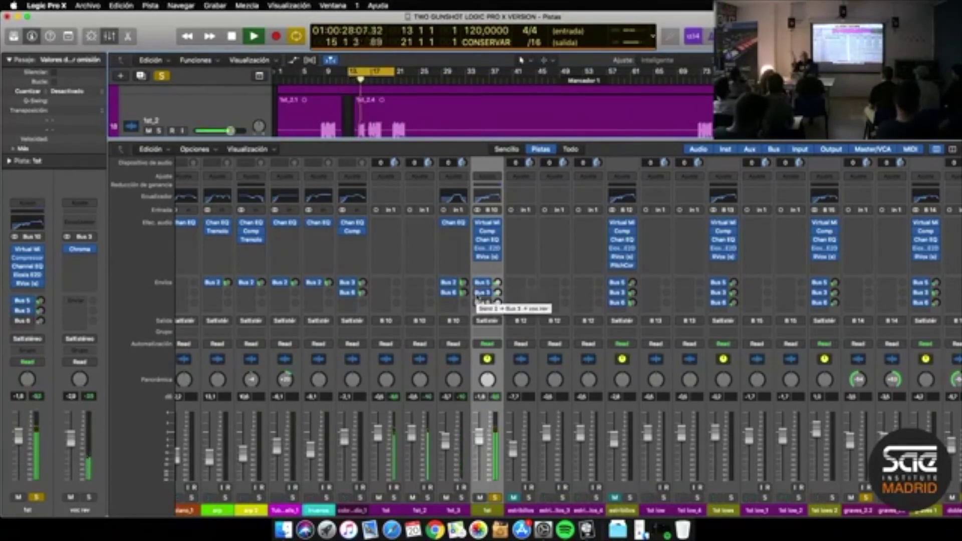
{"action": "key", "text": "space"}
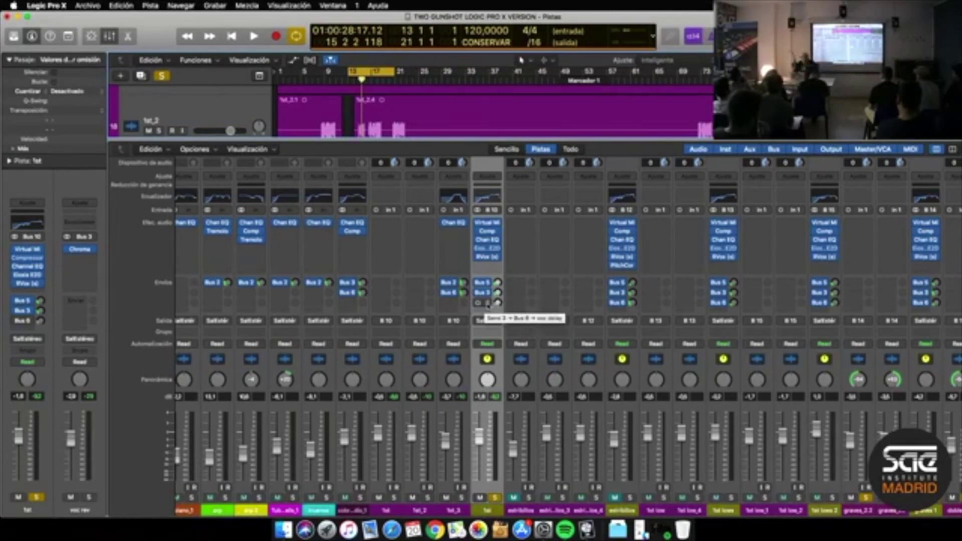
Activate the 1st bus's Bus 6 send and inspect the Tape Delay and Tremolo settings on the voc delay aux
{"action": "left_click", "coordinate": [486, 304]}
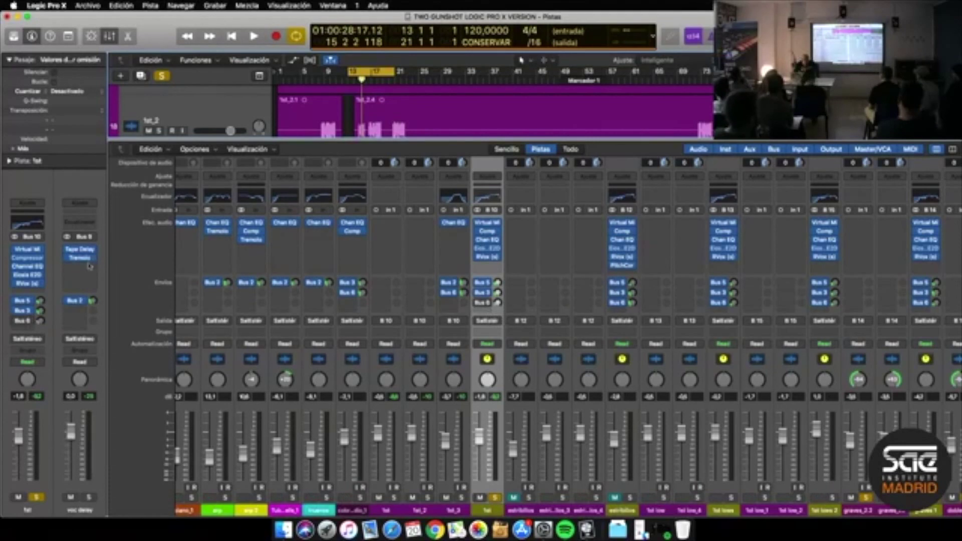
{"action": "left_click", "coordinate": [80, 250]}
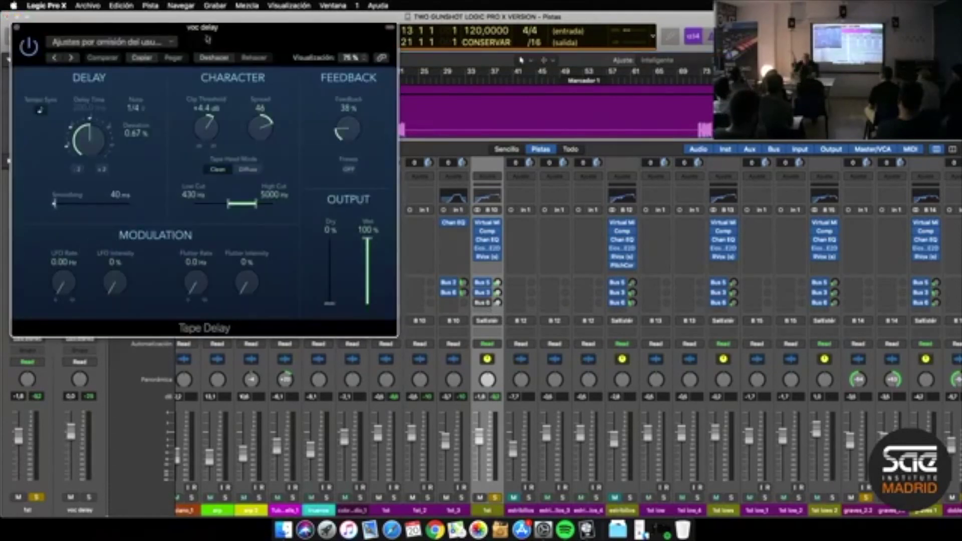
{"action": "left_click_drag", "start_coordinate": [240, 30], "coordinate": [499, 75]}
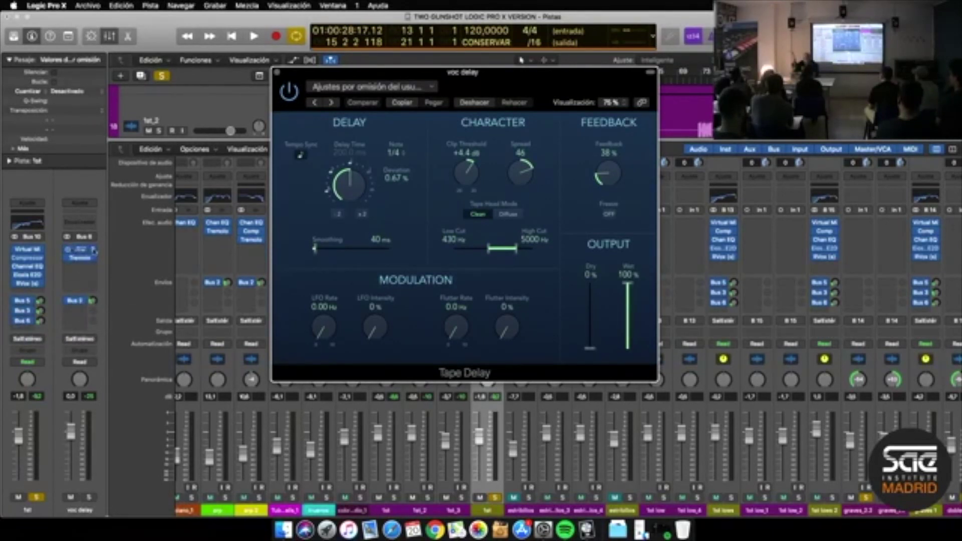
{"action": "left_click", "coordinate": [81, 258]}
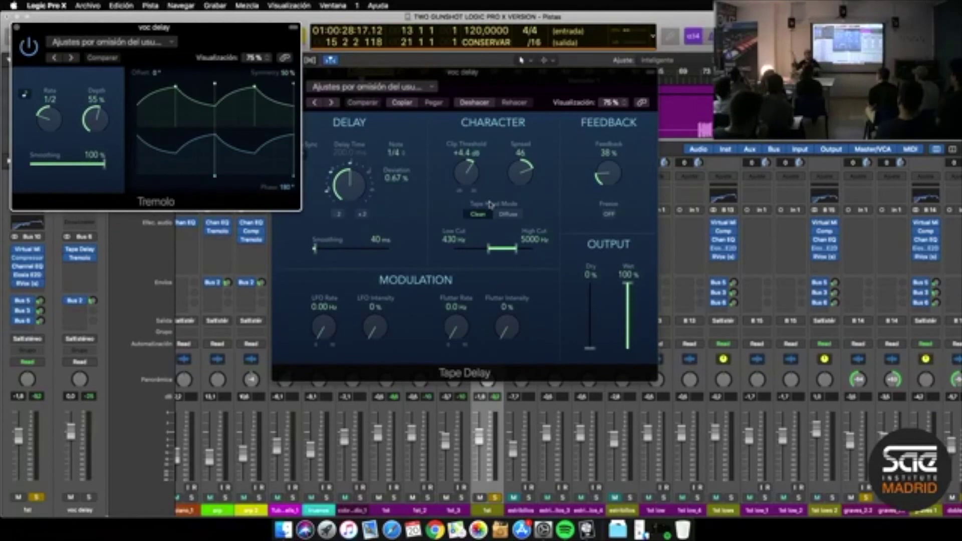
{"action": "left_click", "coordinate": [17, 27]}
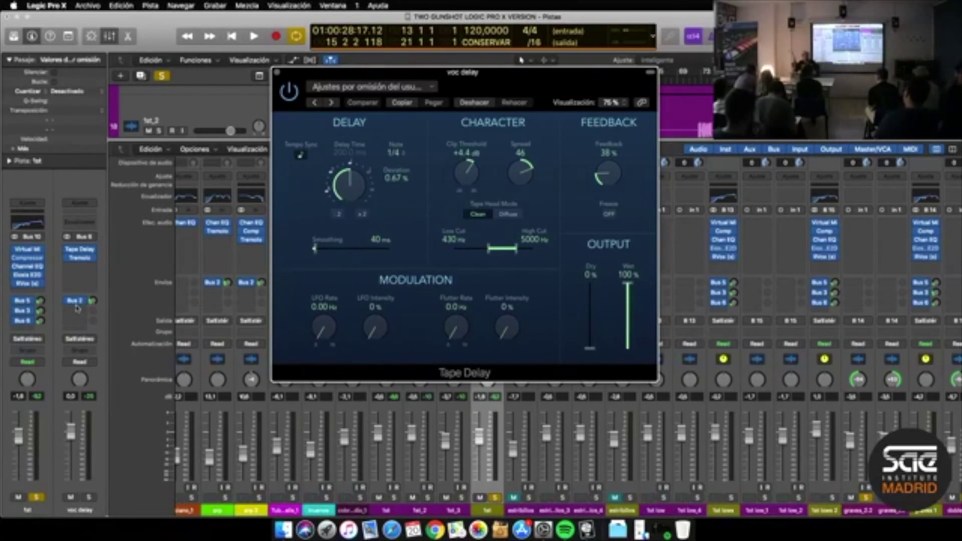
Play the cycled vocals with their delay send active and raise the 1st bus's fader to 2.0 dB
{"action": "key", "text": "space"}
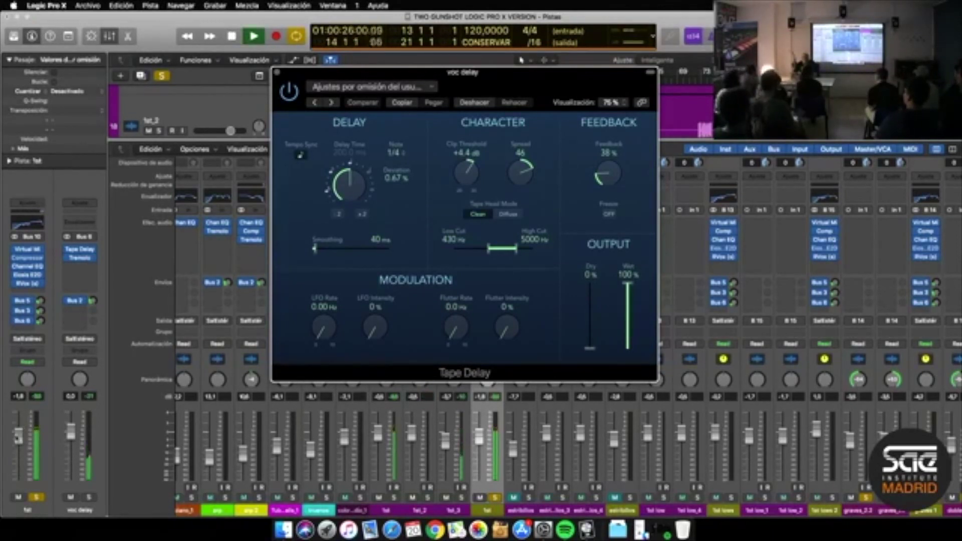
{"action": "left_click_drag", "start_coordinate": [18, 420], "coordinate": [15, 418]}
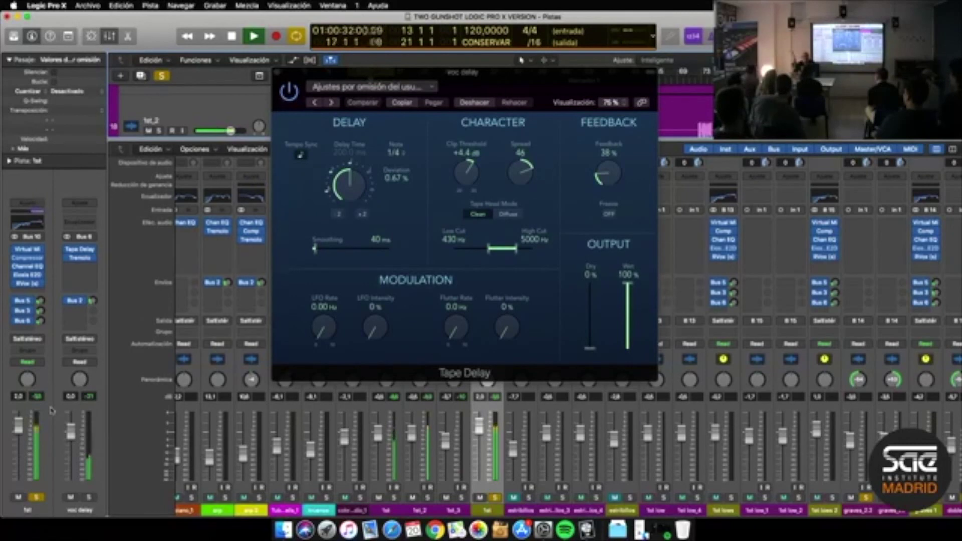
{"action": "key", "text": "space"}
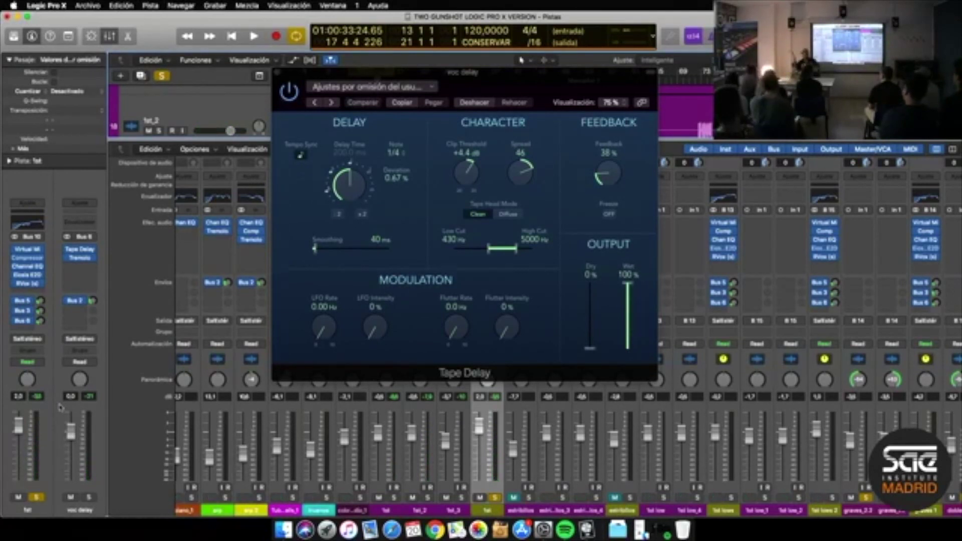
Turn off all active solos, play the cycled section with the vocals in the full mix, and close the Tape Delay window
{"action": "key", "text": "space"}
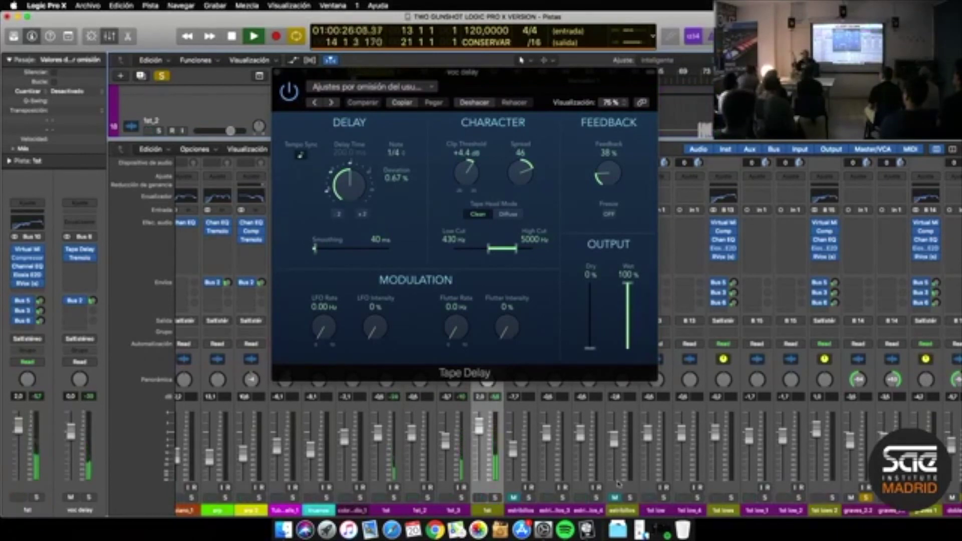
{"action": "left_click", "coordinate": [161, 76]}
{"action": "key", "text": "space"}
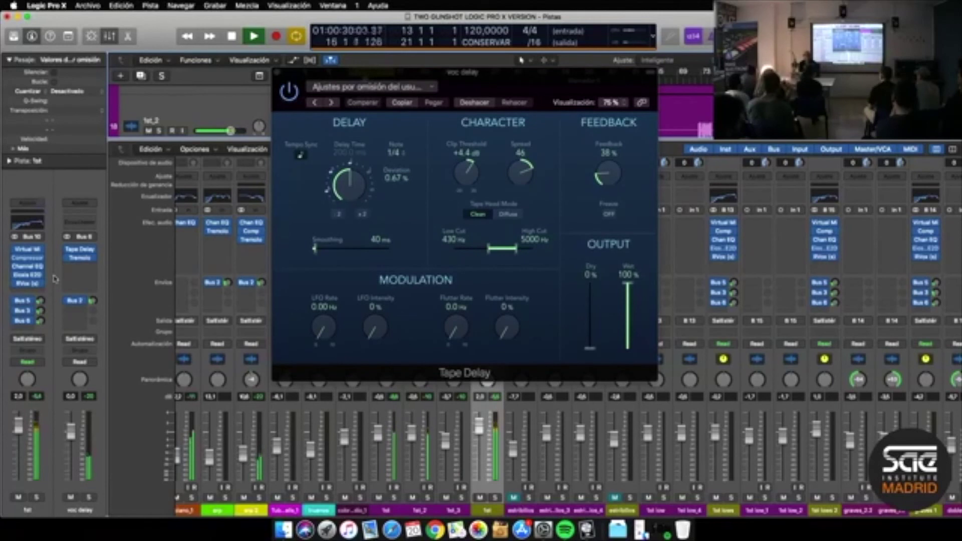
{"action": "key", "text": "space"}
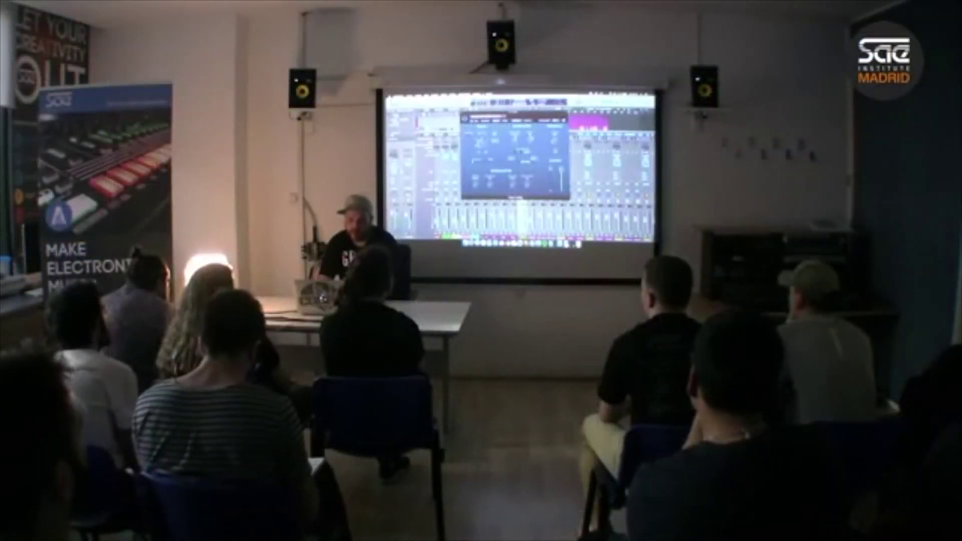
{"action": "key", "text": "super+w"}
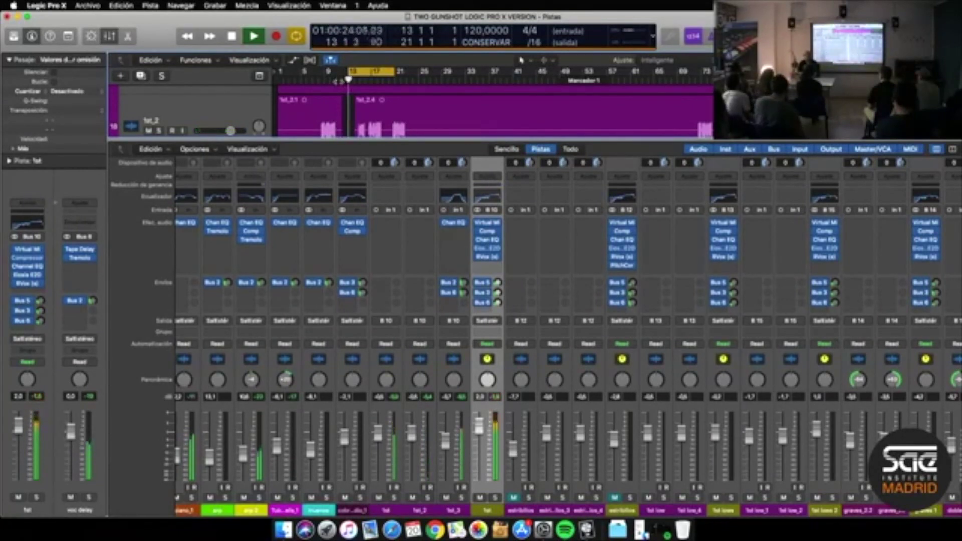
Play the cycled chorus vocals from bar 27 with the estribillos bus's Pitch Correction open to hear its effect
{"action": "key", "text": "space"}
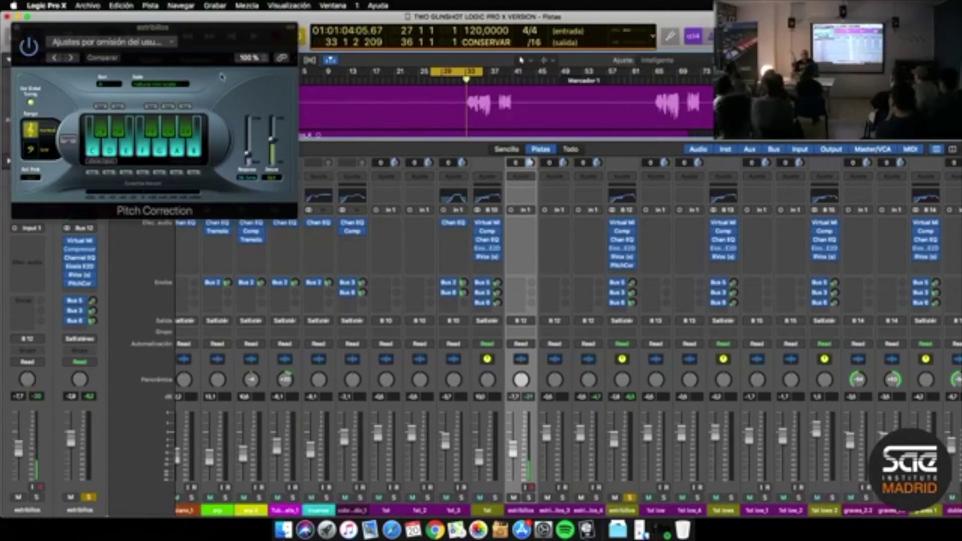
{"action": "key", "text": "space"}
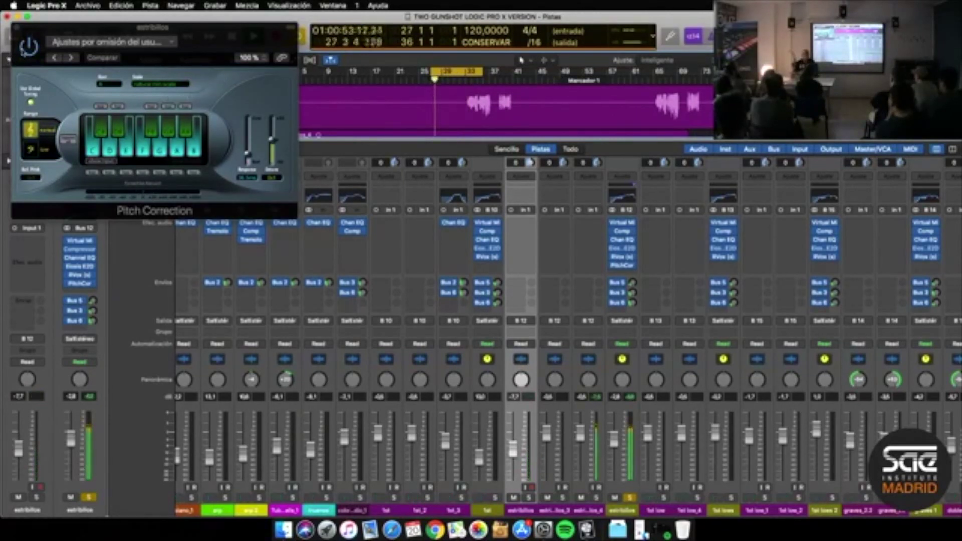